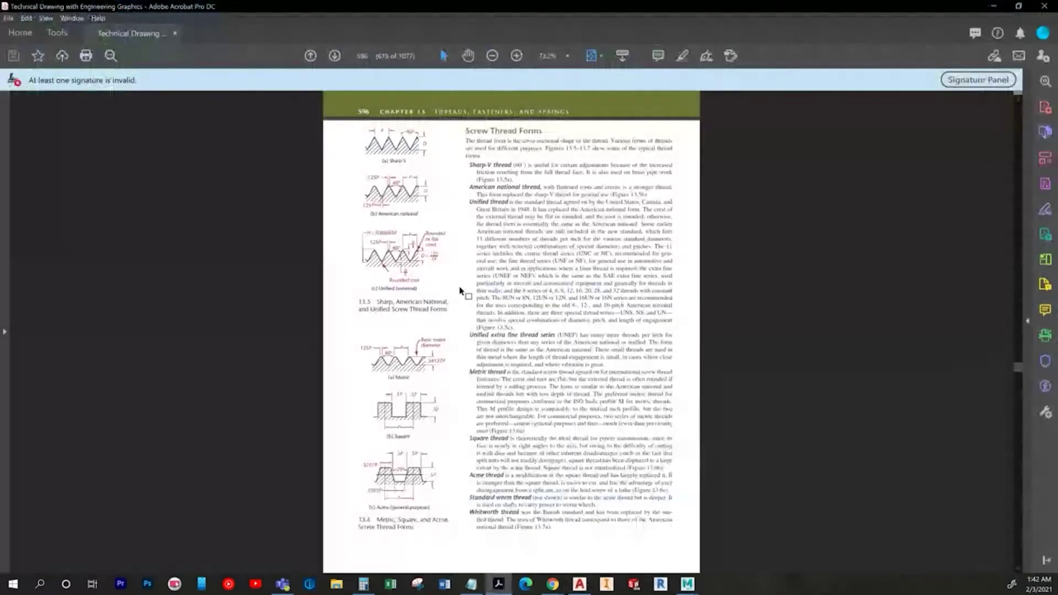
Step: Switch from the textbook's screw thread forms page to the AutoCAD drawing and turn on ortho mode and snap
scroll(515, 336, "down", 2)
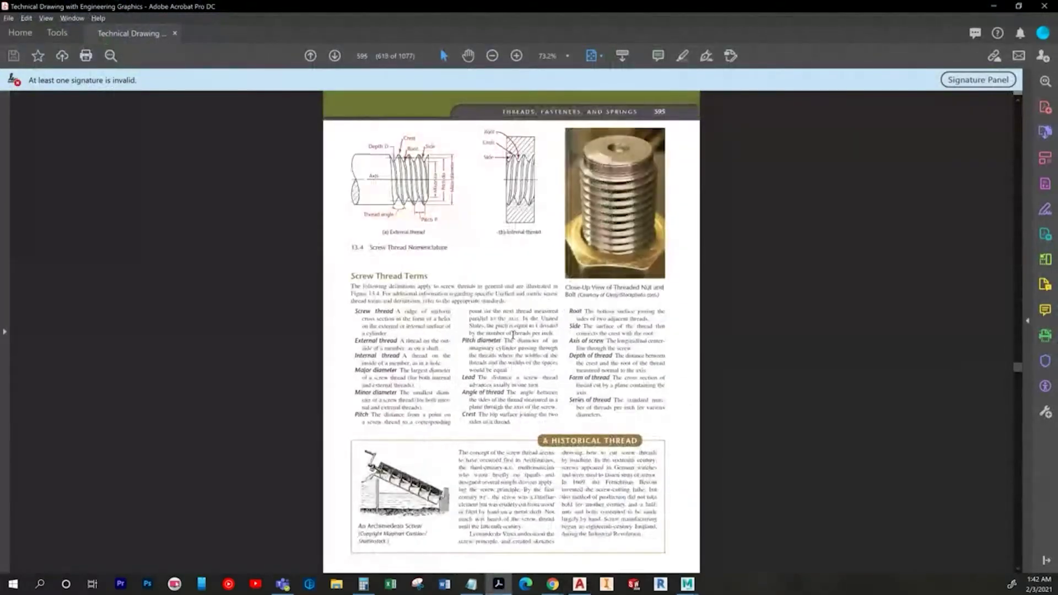
scroll(512, 331, "down", 2)
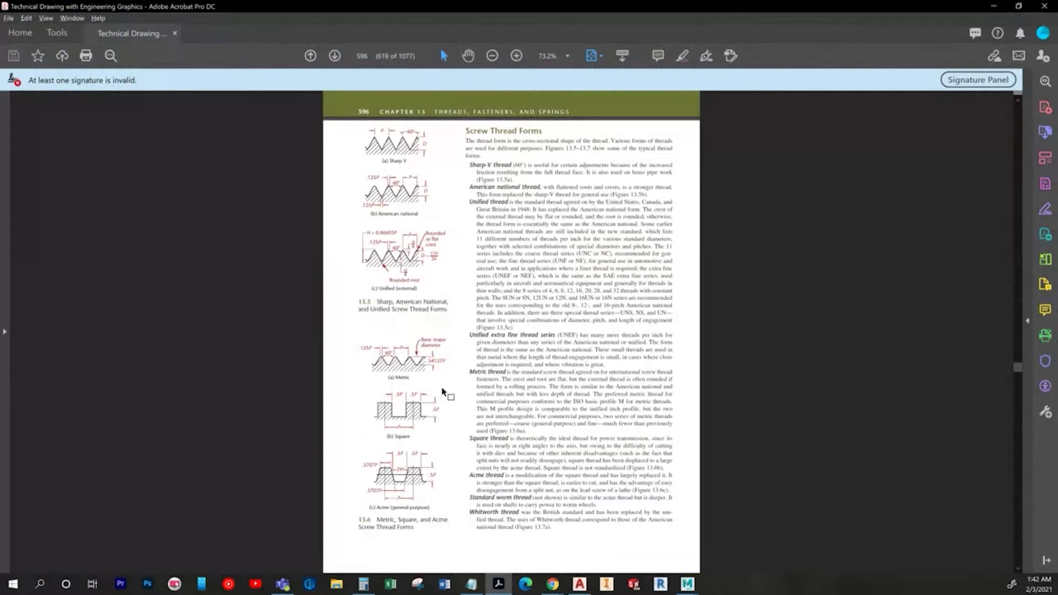
key("alt+Tab")
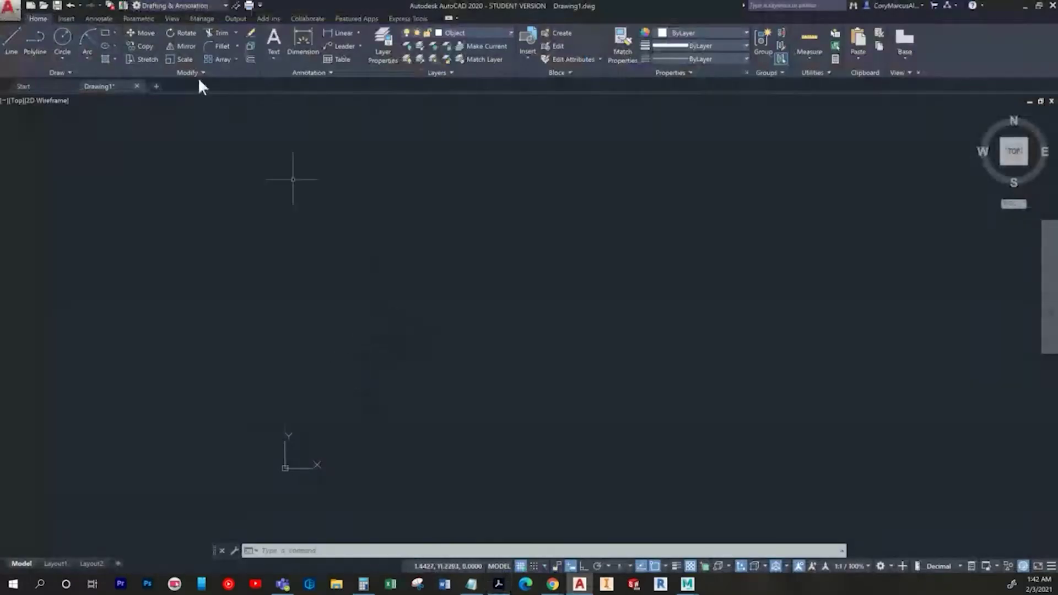
left_click(13, 37)
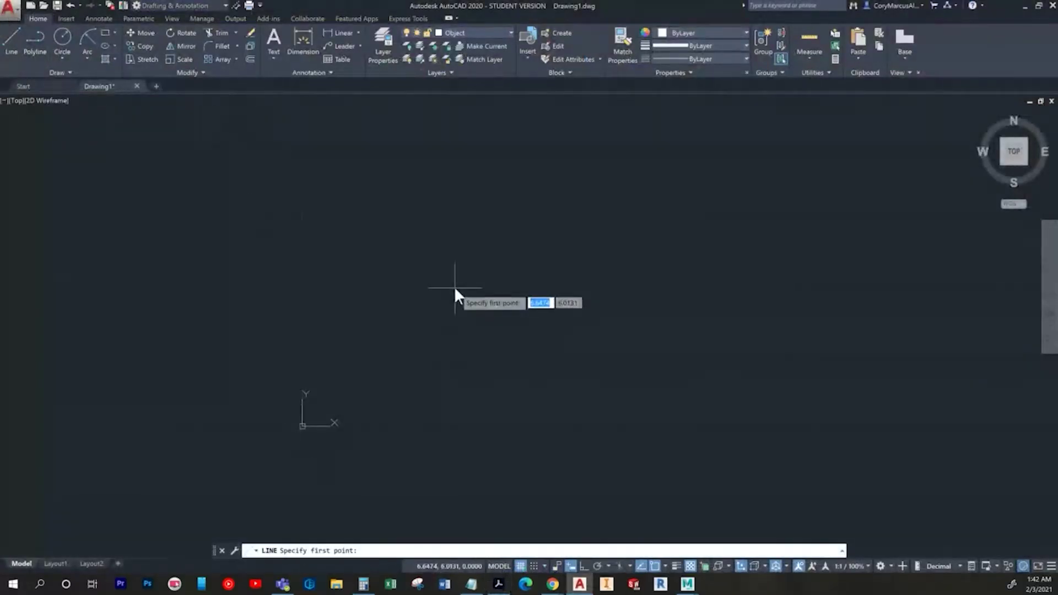
key("F8")
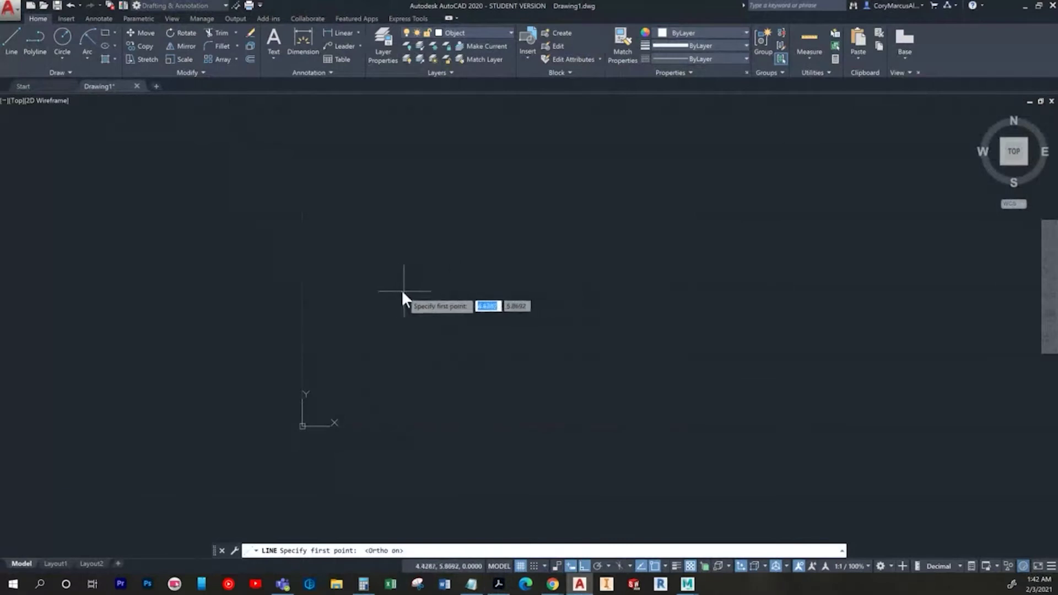
left_click(534, 566)
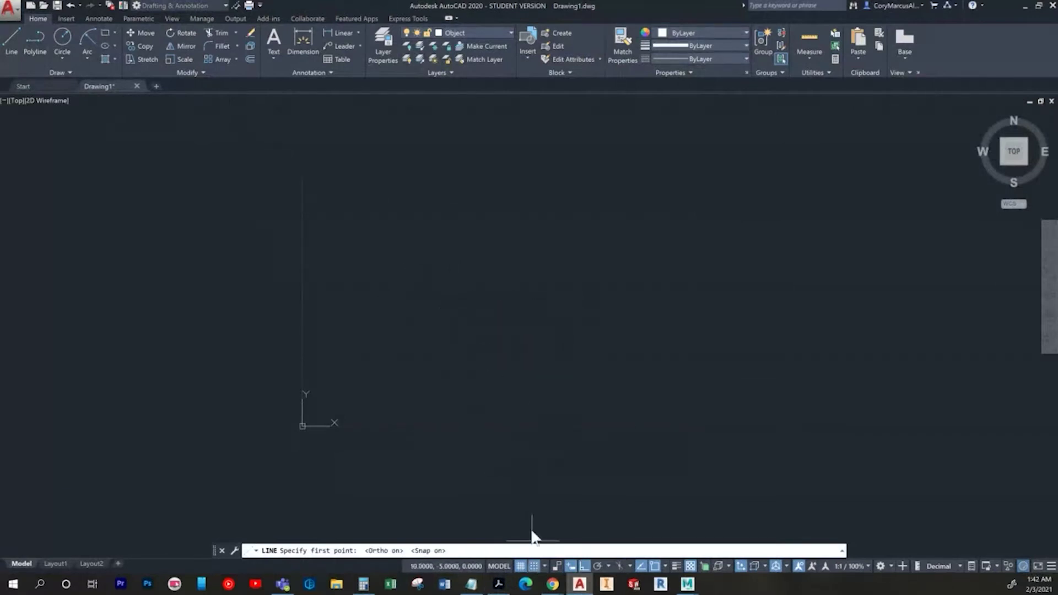
left_click(394, 276)
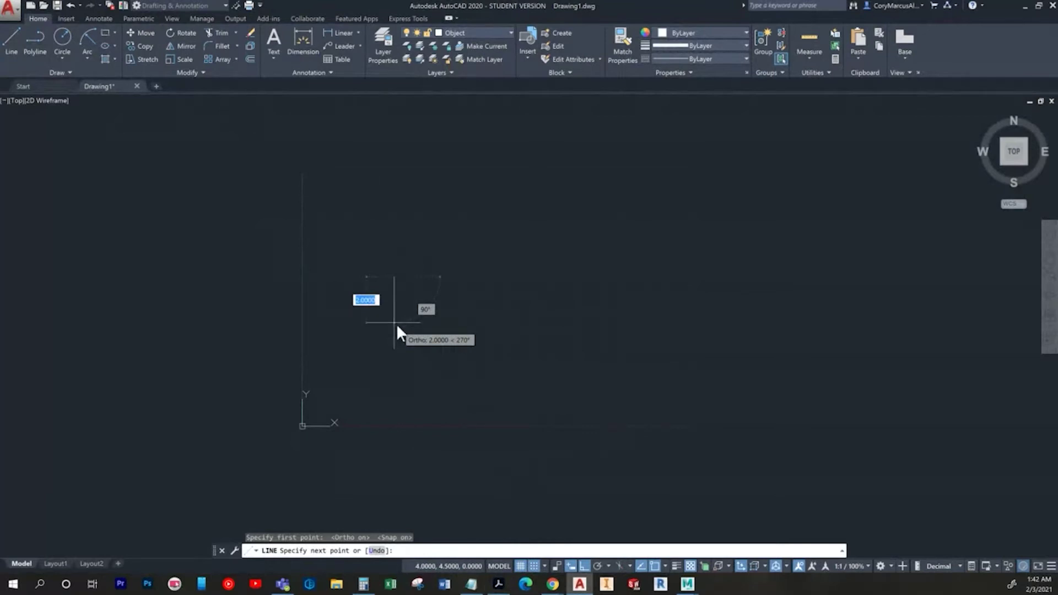
key("Return")
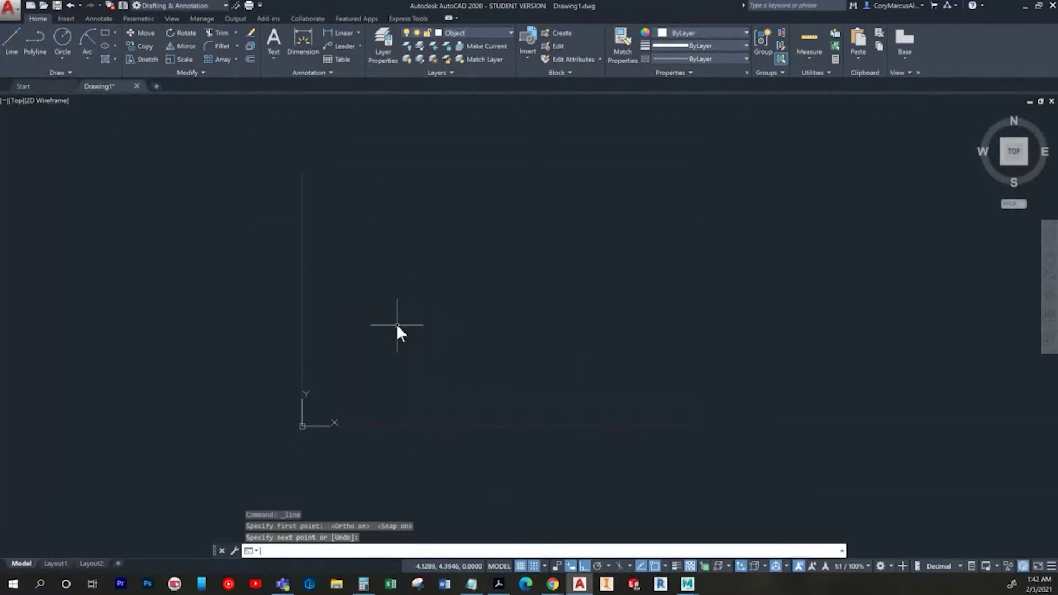
Step: Draw a closed rectangle 3 units wide and 2 units high with the Line command
left_click(11, 40)
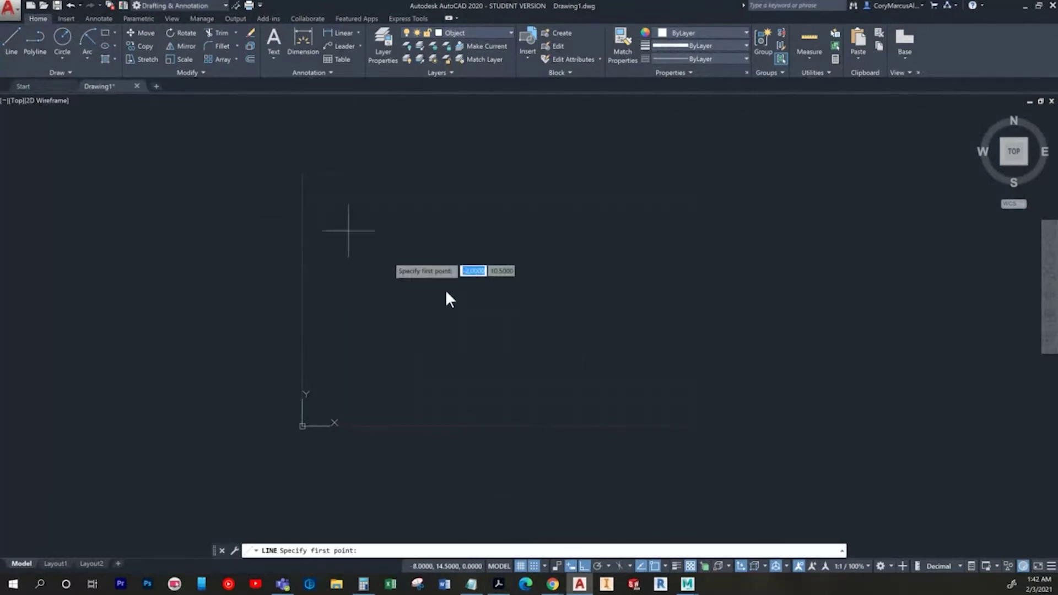
left_click(408, 254)
type("2")
key("Return")
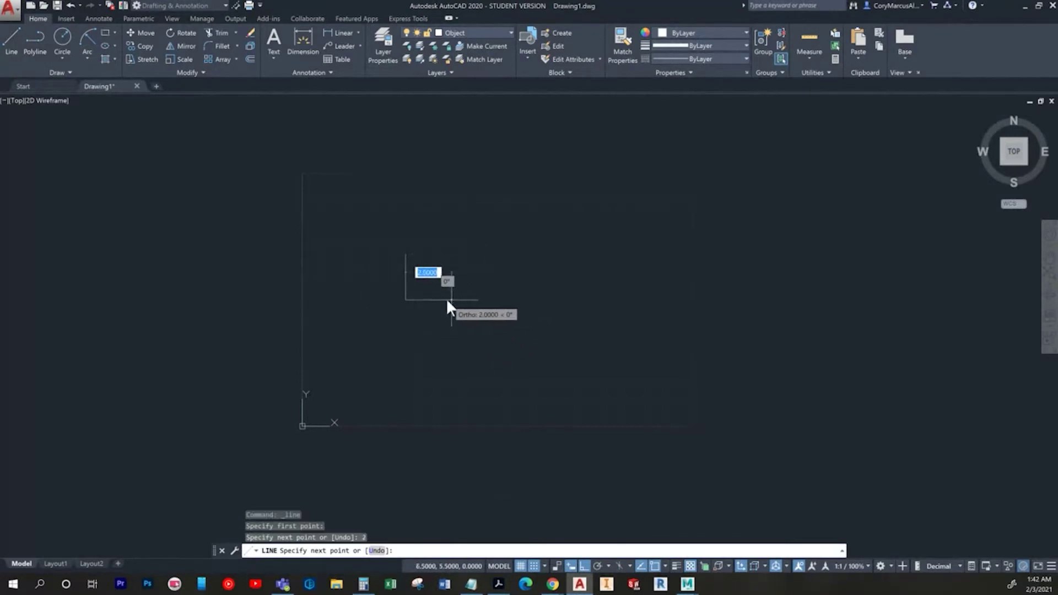
type("3")
key("Return")
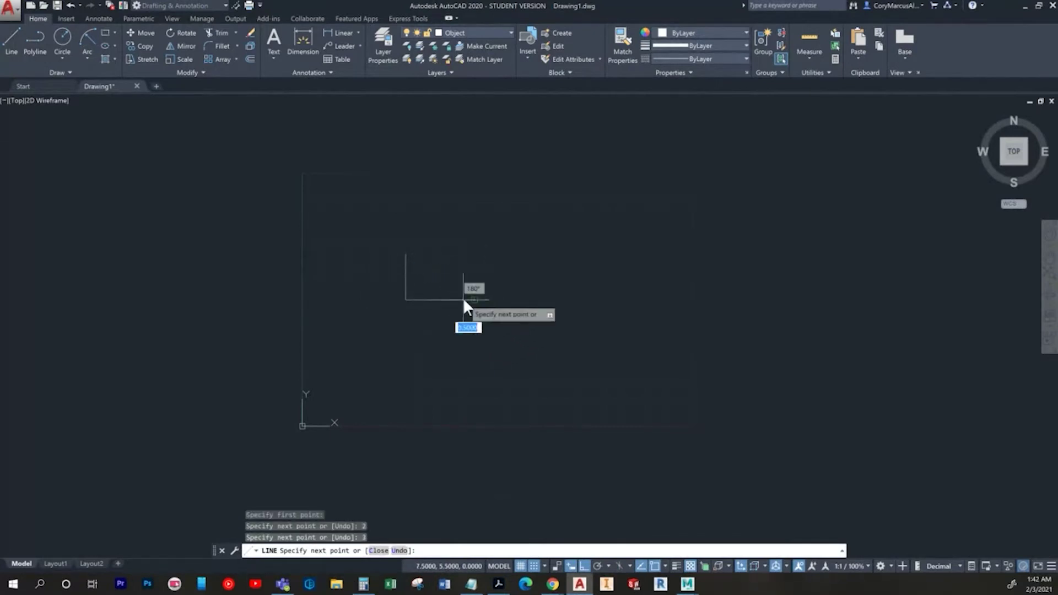
scroll(456, 254, "up", 2)
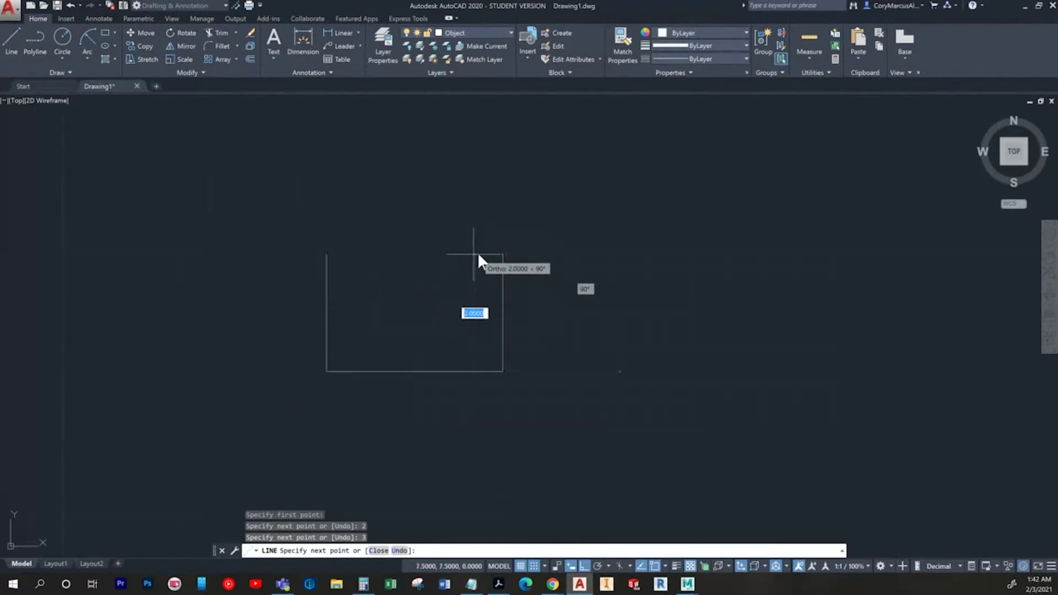
left_click(495, 254)
left_click(330, 255)
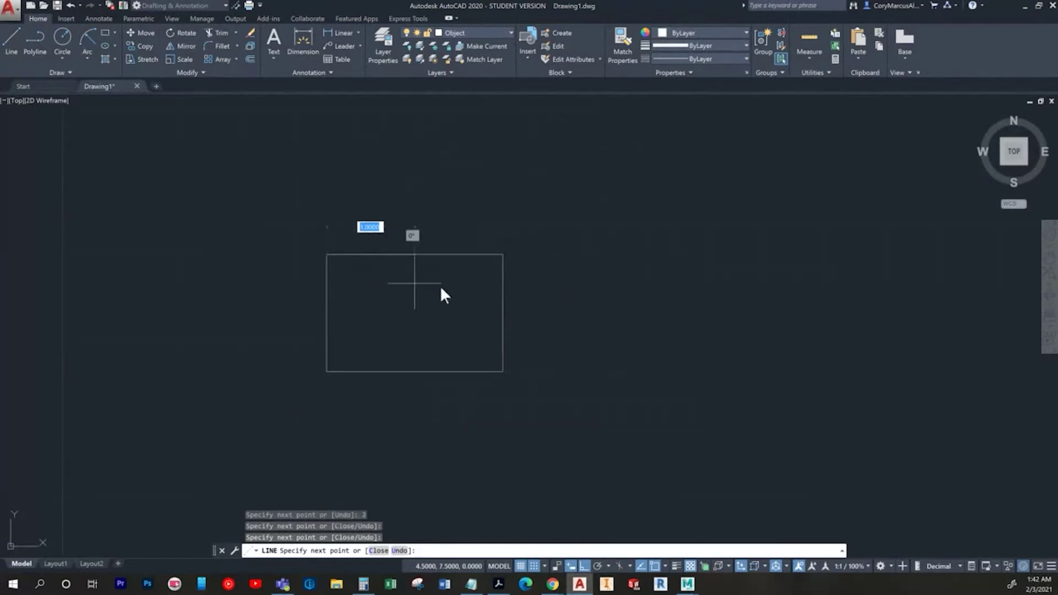
middle_click_drag(482, 300, 320, 319)
key("Escape")
key("Return")
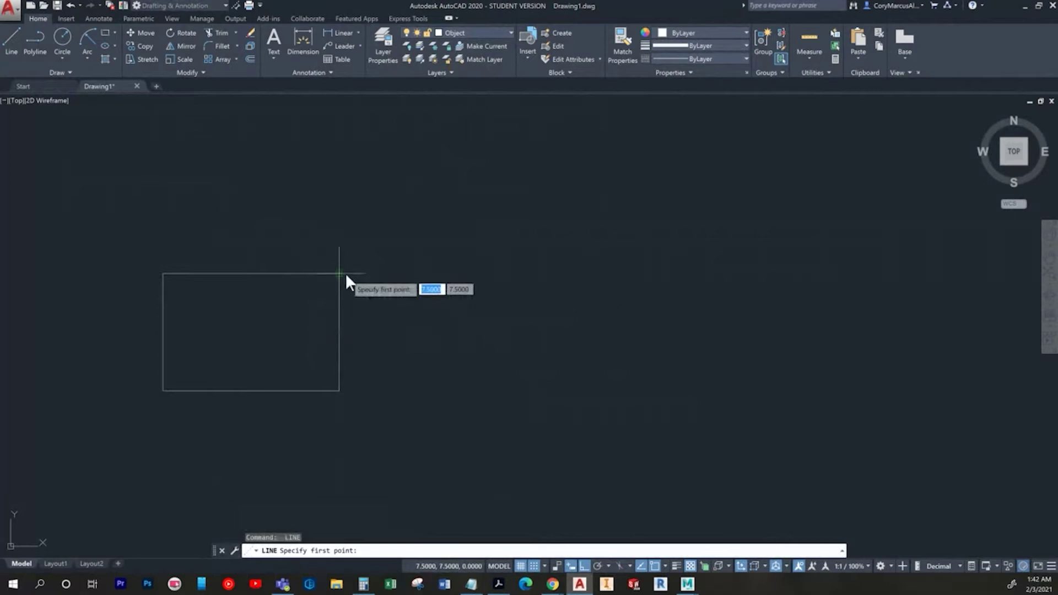
key("Escape")
key("Escape")
Step: Offset the rectangle's right side outward by 3 units
type("o")
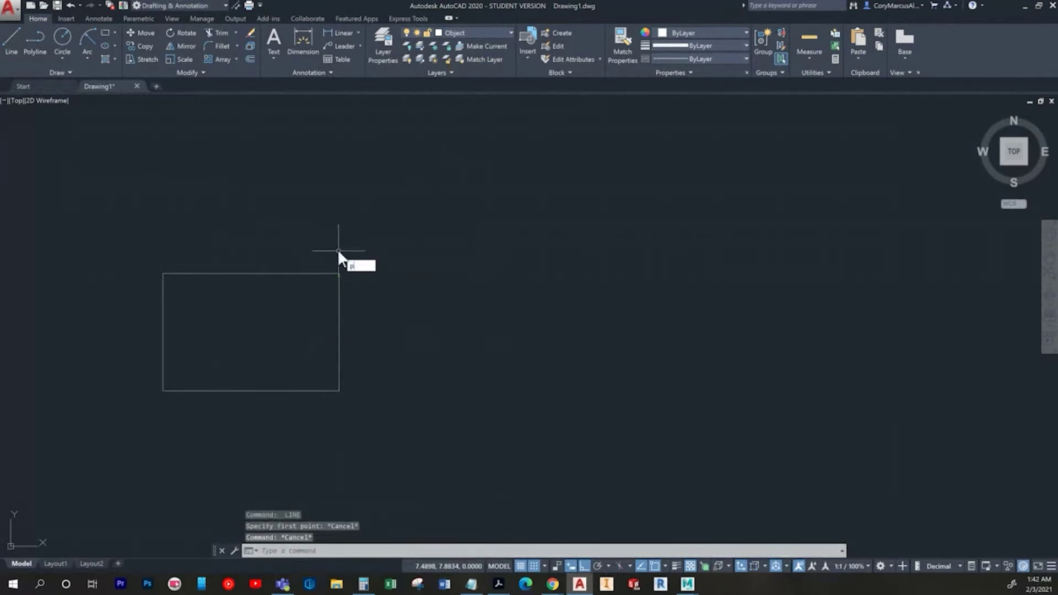
key("Return")
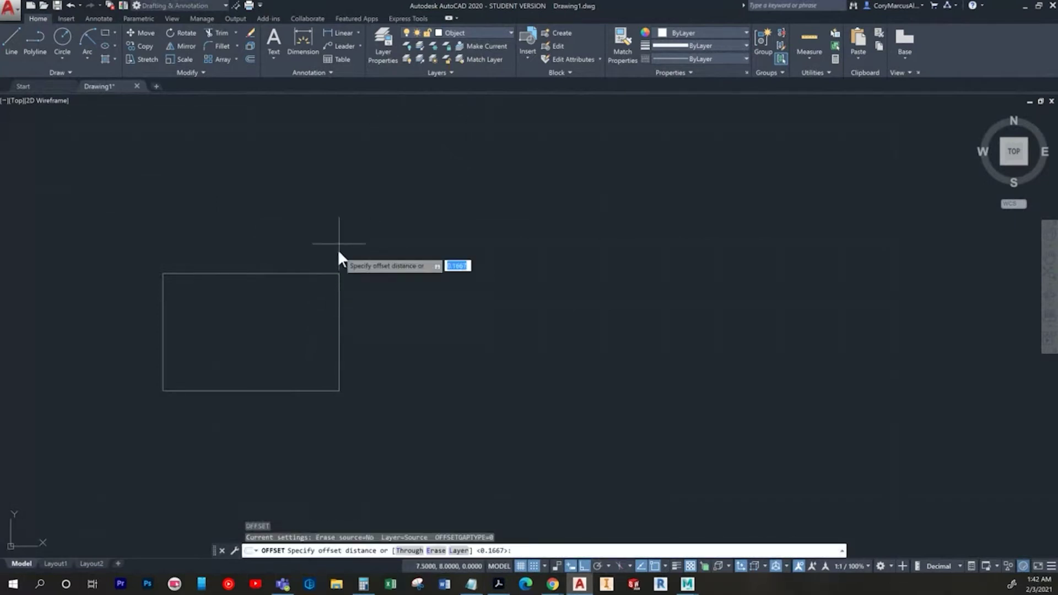
type("1")
key("Return")
left_click(337, 310)
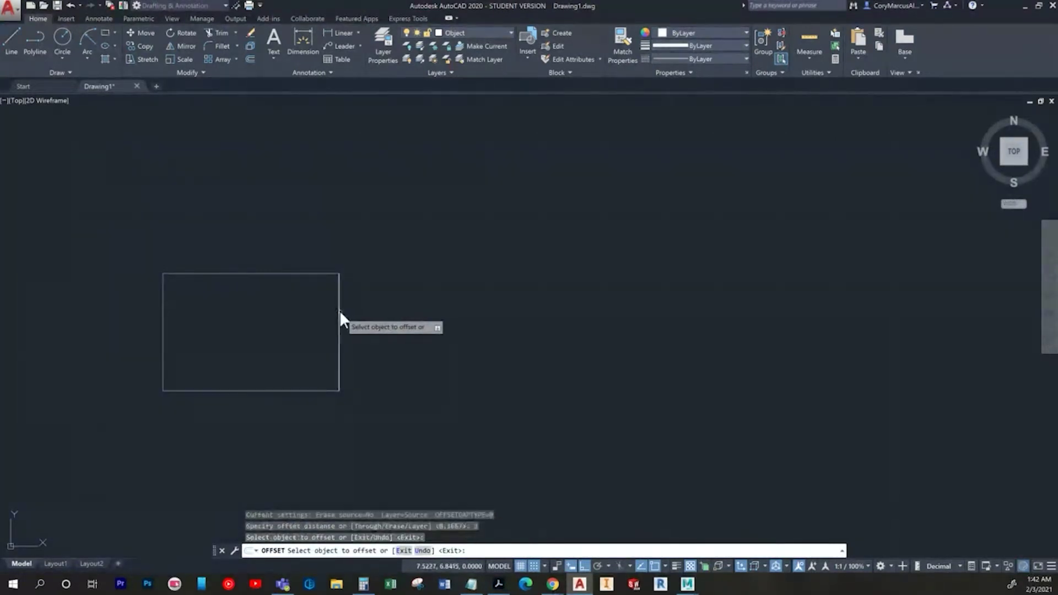
left_click(489, 305)
key("Escape")
key("Escape")
key("Escape")
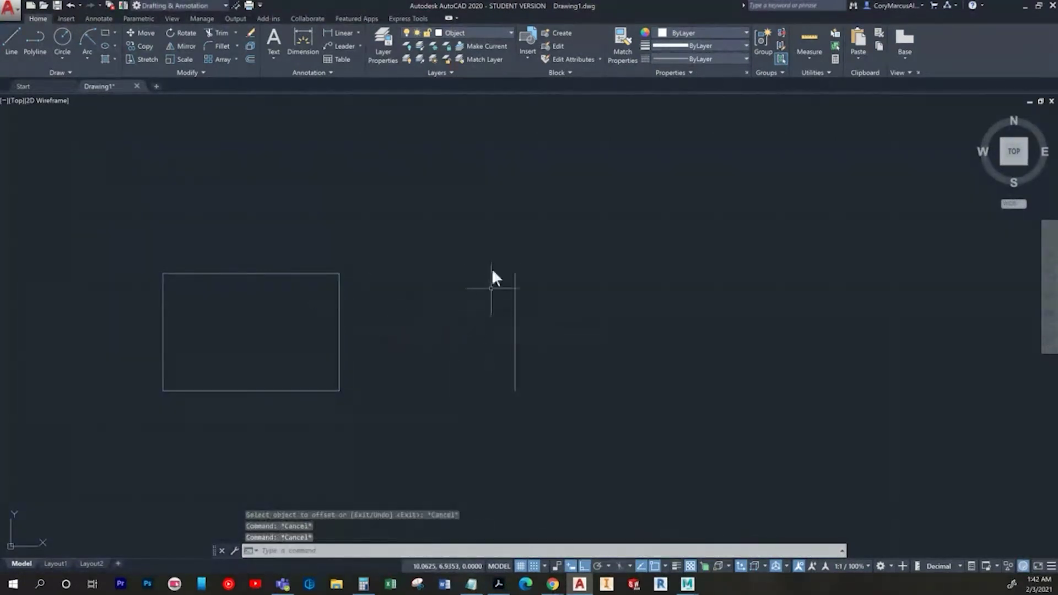
Step: Extend the rectangle's top and bottom edges to the offset vertical line
type("ex")
key("Return")
key("Return")
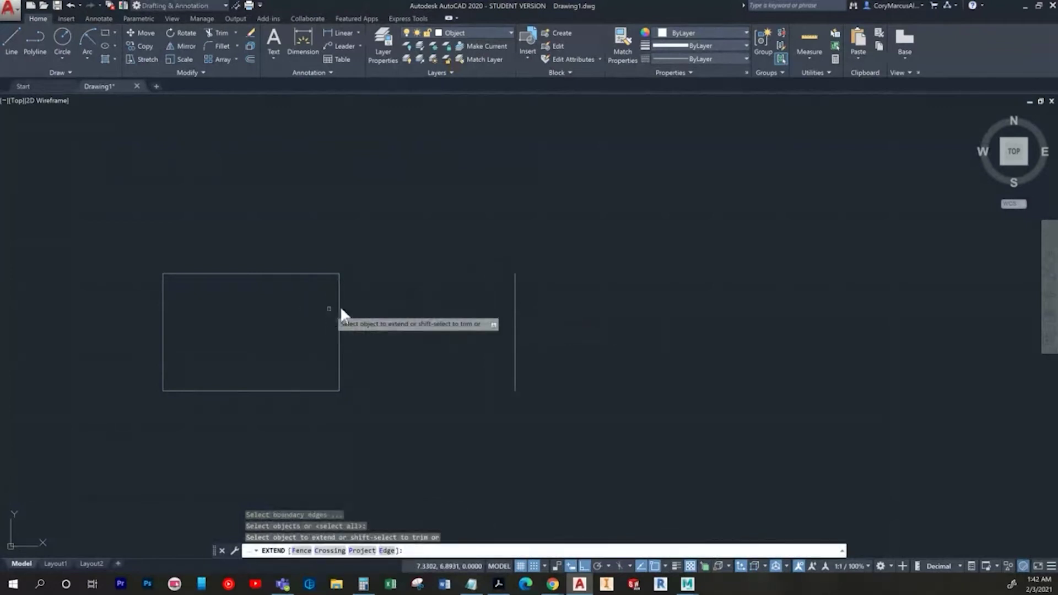
left_click_drag(284, 412, 248, 182)
key("Escape")
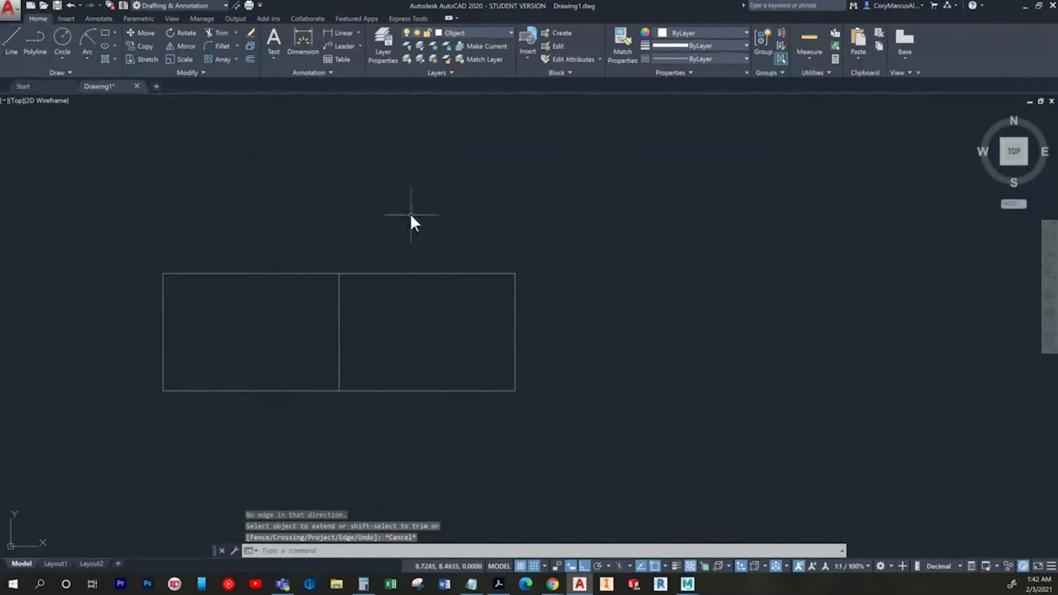
Step: Switch to the textbook PDF and review the square thread form and the single and multiple thread figures
key("alt+Tab")
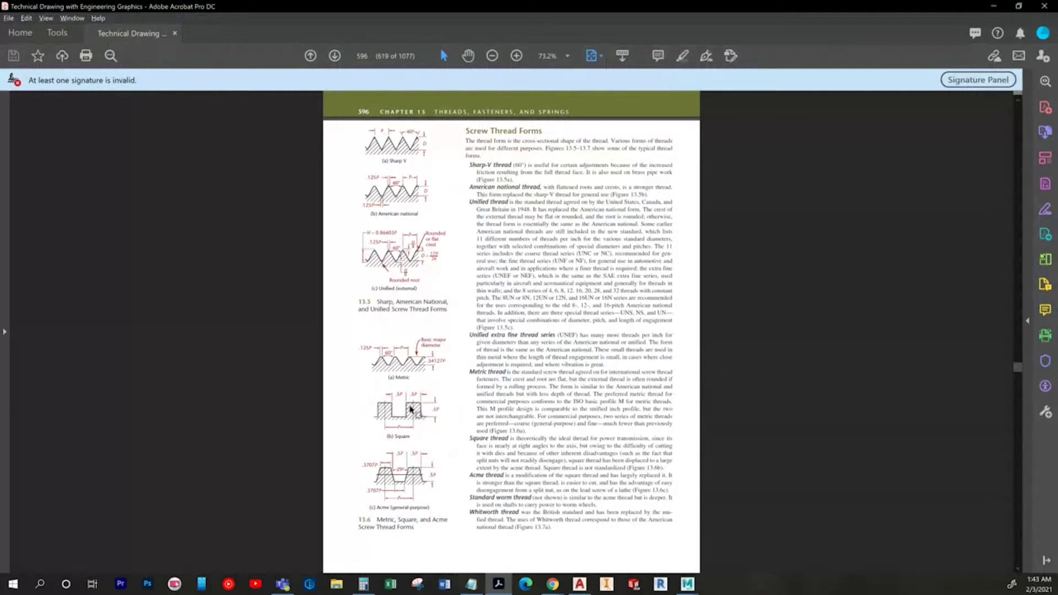
key("alt+Tab")
key("alt+Tab")
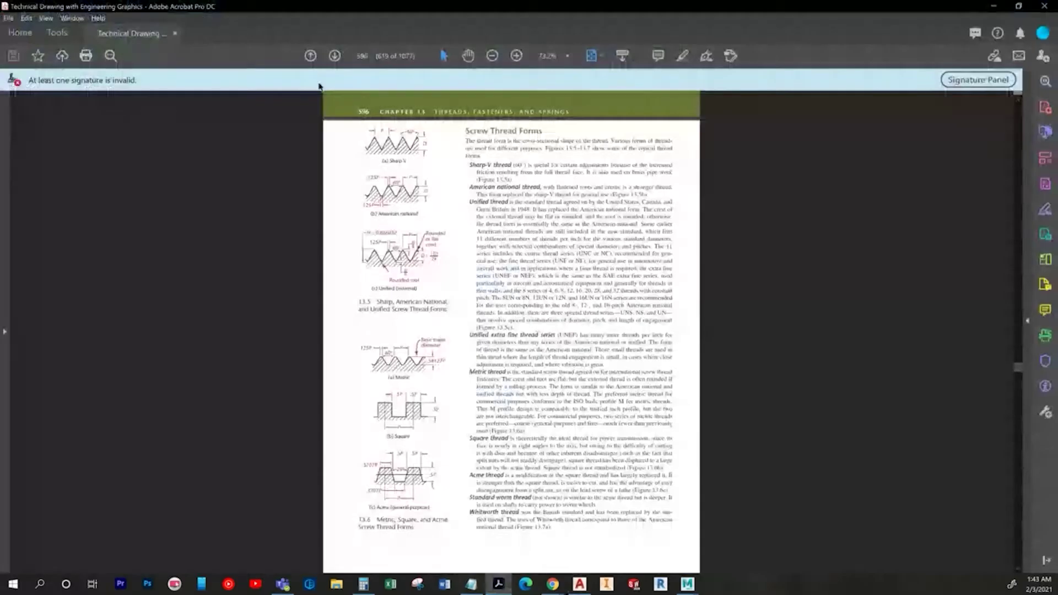
scroll(566, 457, "up", 4)
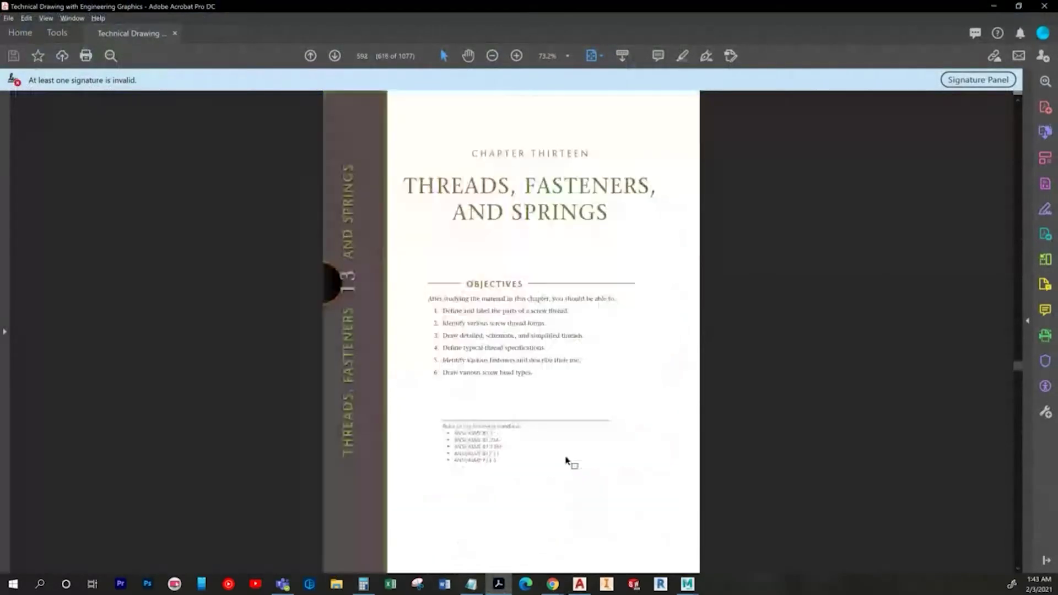
scroll(566, 457, "down", 1)
scroll(566, 457, "down", 6)
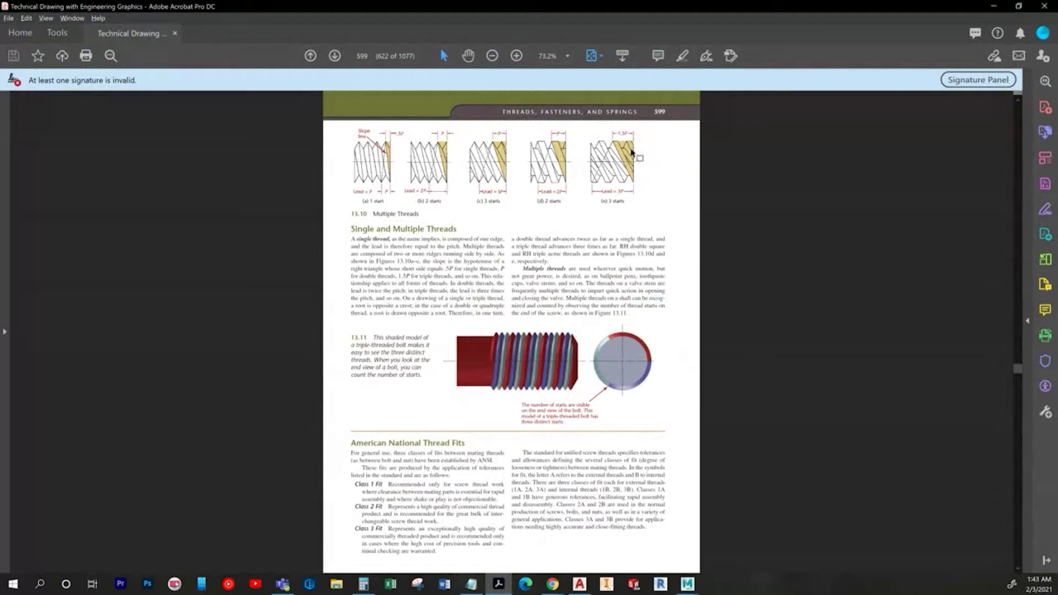
Step: Return to AutoCAD and copy the "2Ø 6 TPI RH" leader note of the upper threaded shaft to the clipboard
key("alt+Tab")
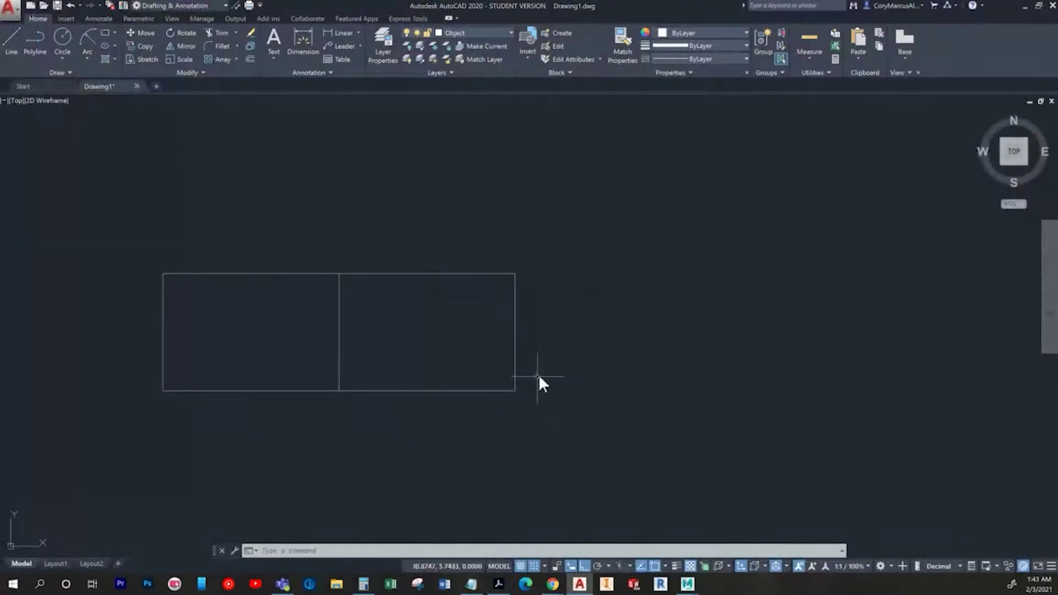
middle_click_drag(538, 375, 651, 347)
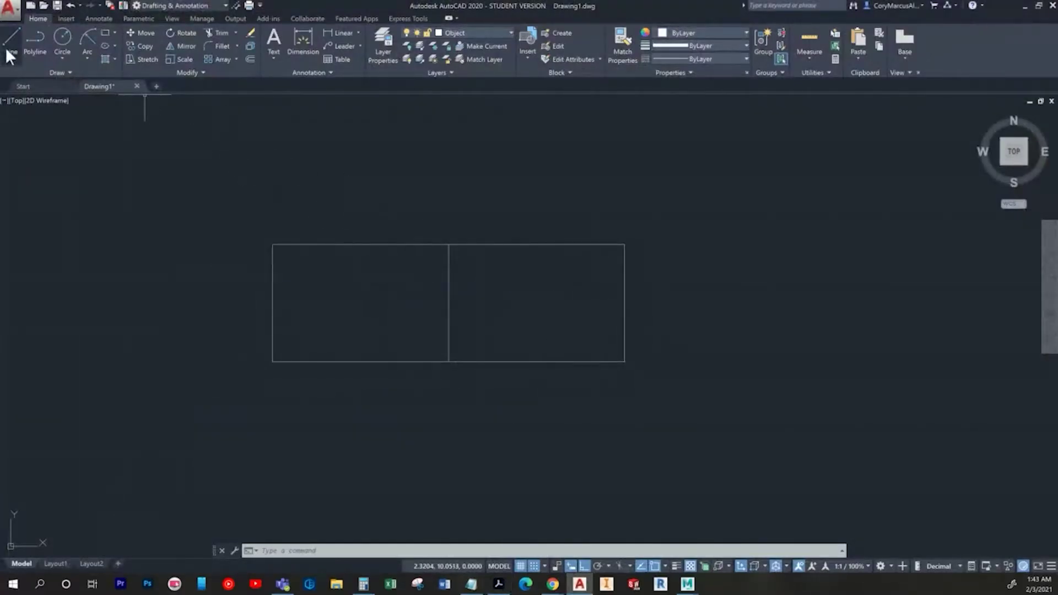
mouse_move(363, 226)
middle_mouse_down()
mouse_move(342, 315)
mouse_move(711, 331)
middle_mouse_up()
scroll(338, 316, "down", 5)
scroll(338, 316, "down", 1)
scroll(341, 315, "up", 8)
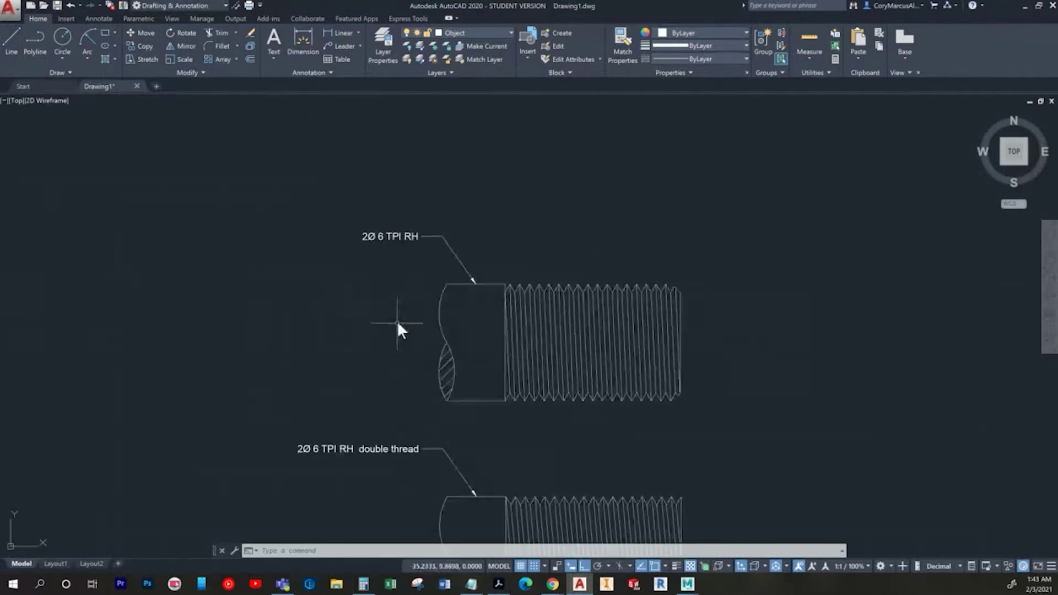
left_click(421, 272)
left_click(372, 215)
key("ctrl+c")
Step: Paste the leader note above the new rectangles with its arrowhead on the left rectangle's top edge
scroll(360, 309, "down", 4)
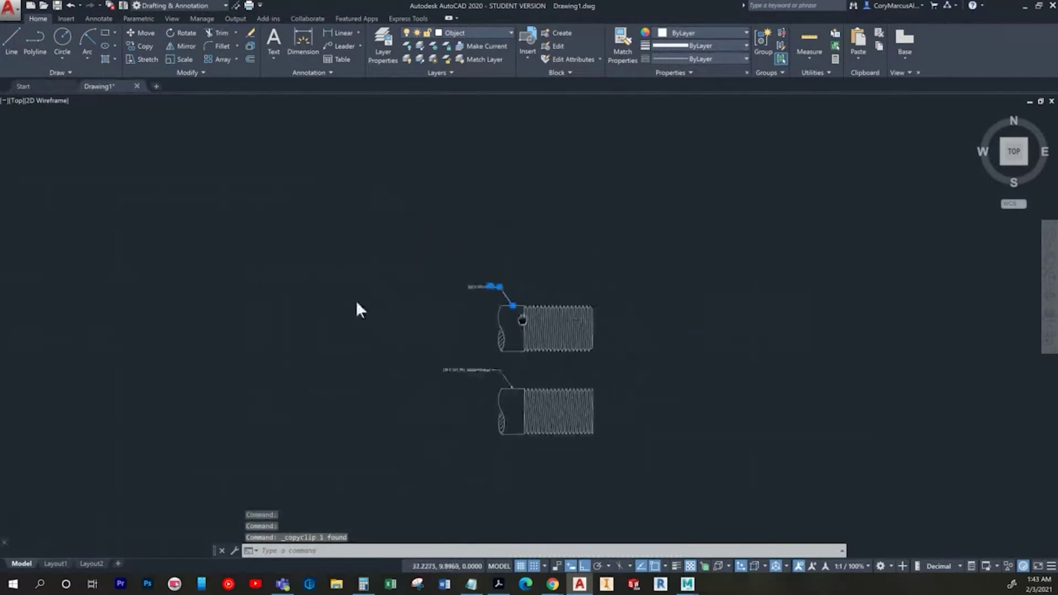
middle_click_drag(523, 320, 74, 306)
left_click(855, 329)
left_click(776, 289)
key("ctrl+v")
middle_click_drag(792, 301, 471, 346)
scroll(506, 378, "up", 5)
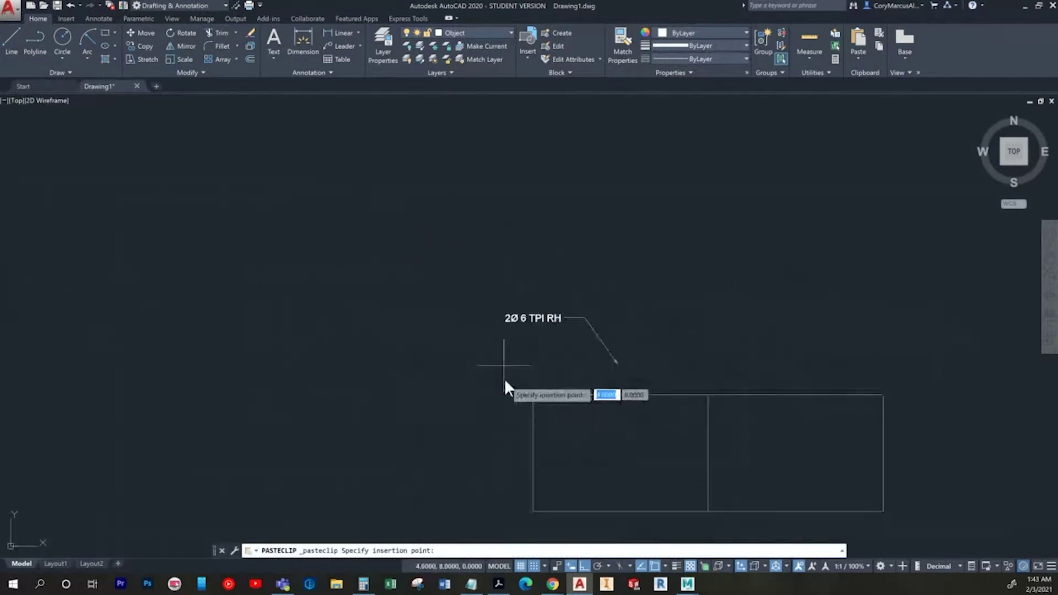
left_click(467, 392)
key("Escape")
key("Escape")
left_click(541, 423)
left_click(515, 409)
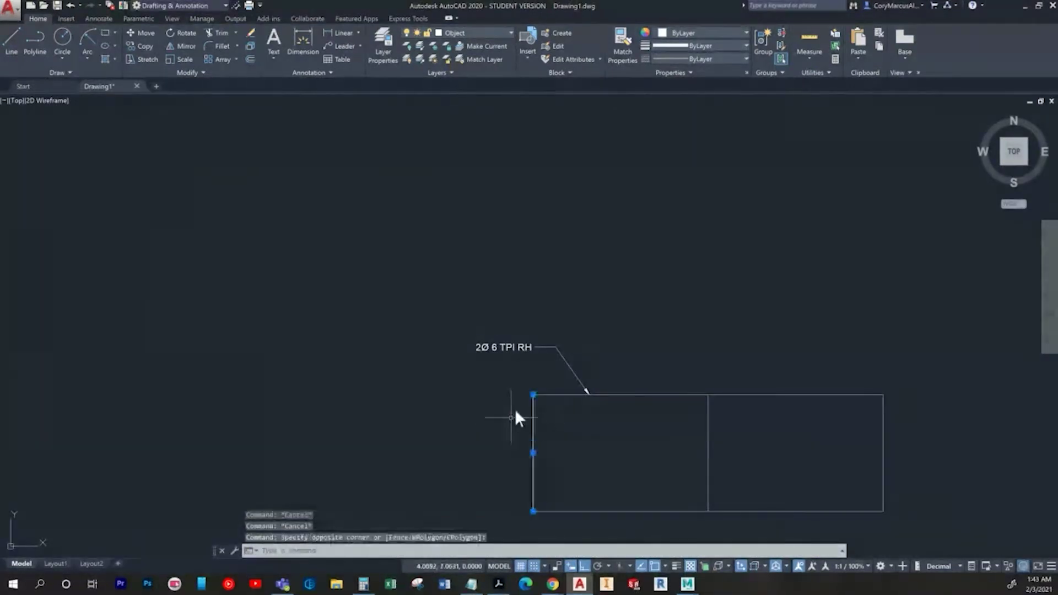
key("Escape")
left_click(302, 42)
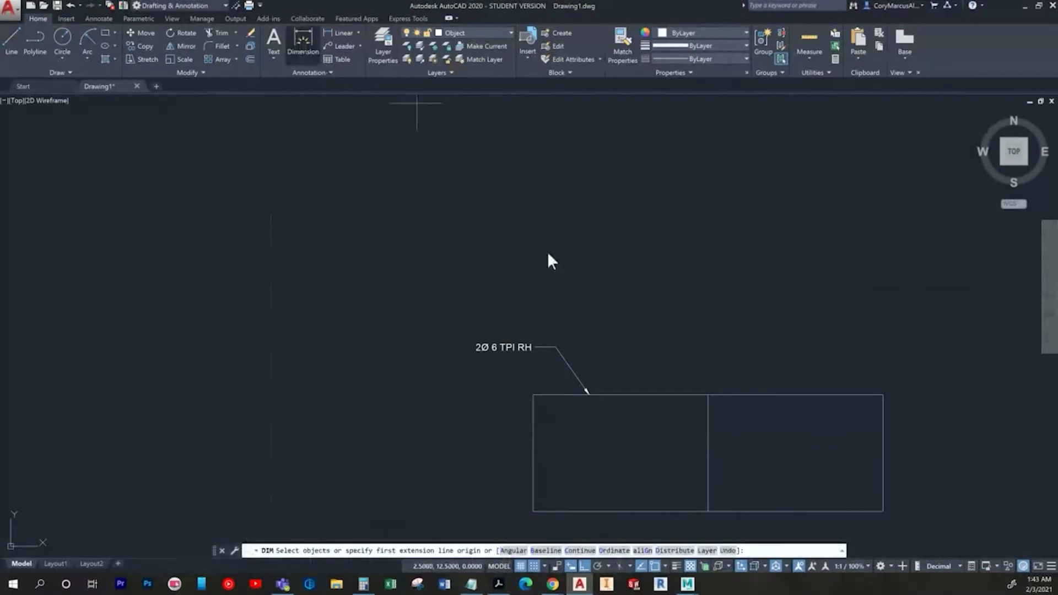
left_click(535, 411)
key("Escape")
scroll(550, 413, "down", 6)
scroll(432, 366, "down", 1)
scroll(492, 392, "up", 7)
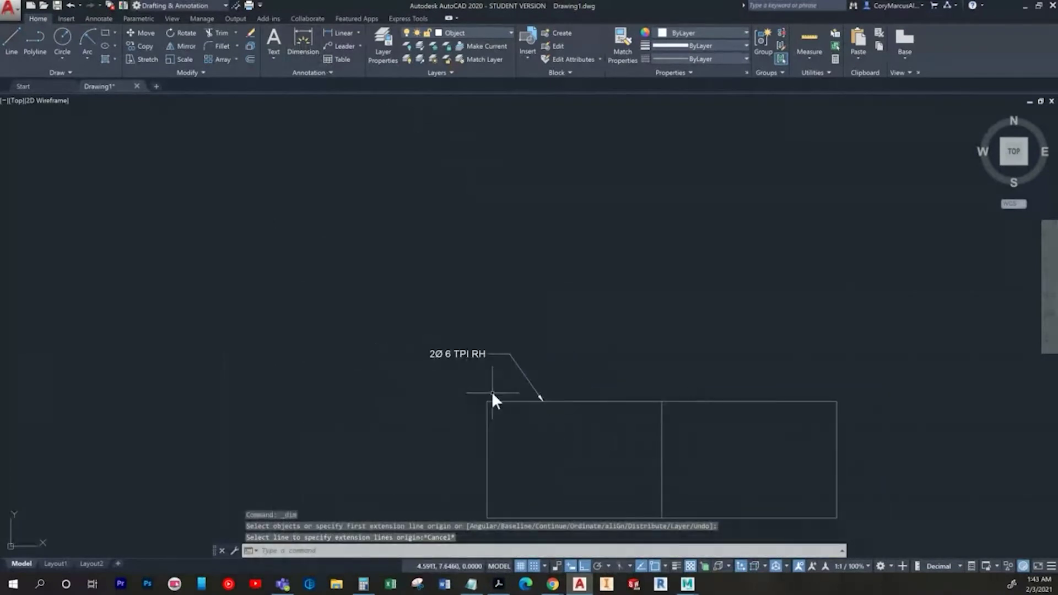
Step: Change the pasted leader note's text to "2Ø 2 TPI RH square"
scroll(491, 391, "up", 2)
double_click(461, 333)
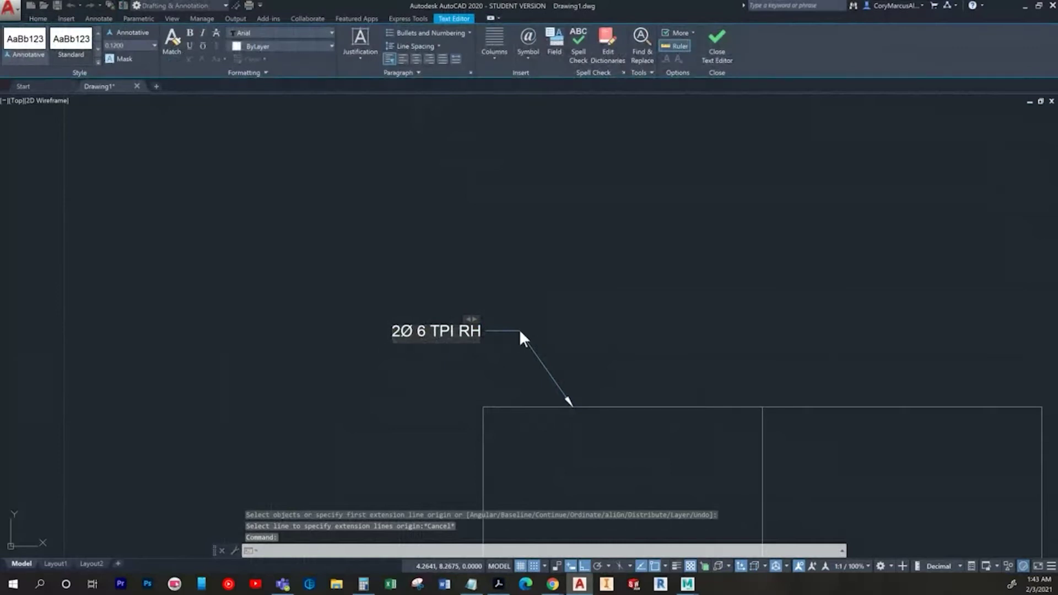
key("BackSpace")
type("2")
key("Right")
key("Right")
key("Right")
key("Right")
key("Right")
key("Right")
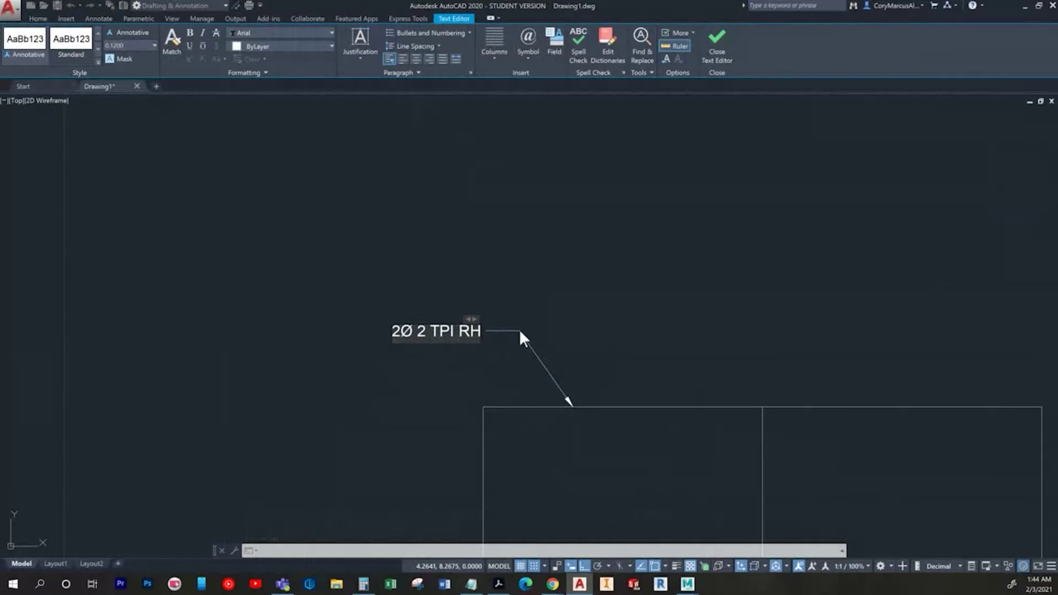
type("square")
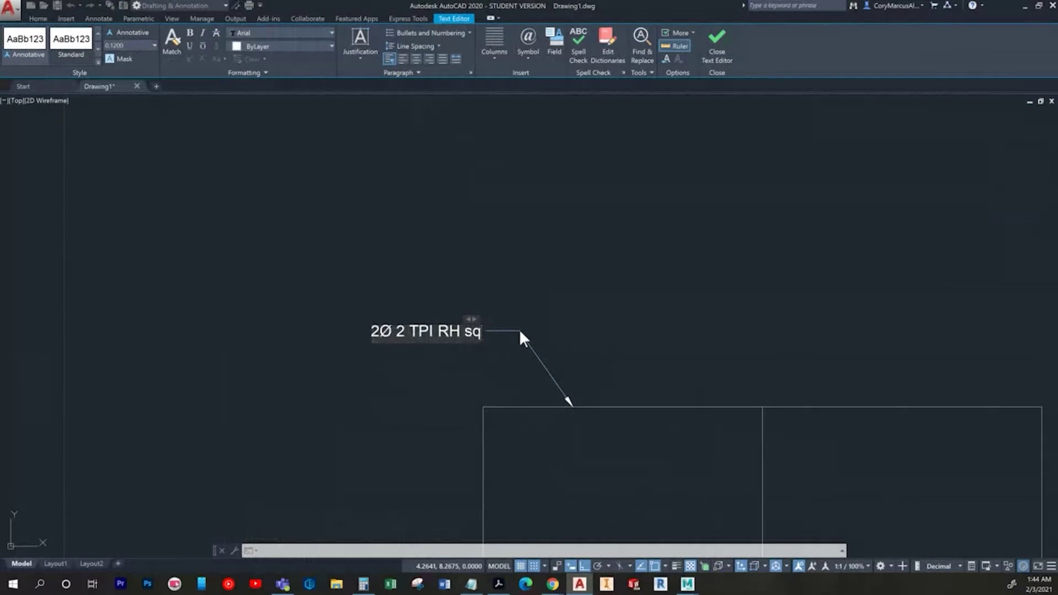
left_click(626, 220)
Step: Copy the arcs and hatched break symbol at the left end of the upper threaded shaft to the clipboard
scroll(676, 286, "down", 2)
mouse_move(676, 285)
middle_mouse_down()
mouse_move(397, 266)
mouse_move(331, 288)
middle_mouse_up()
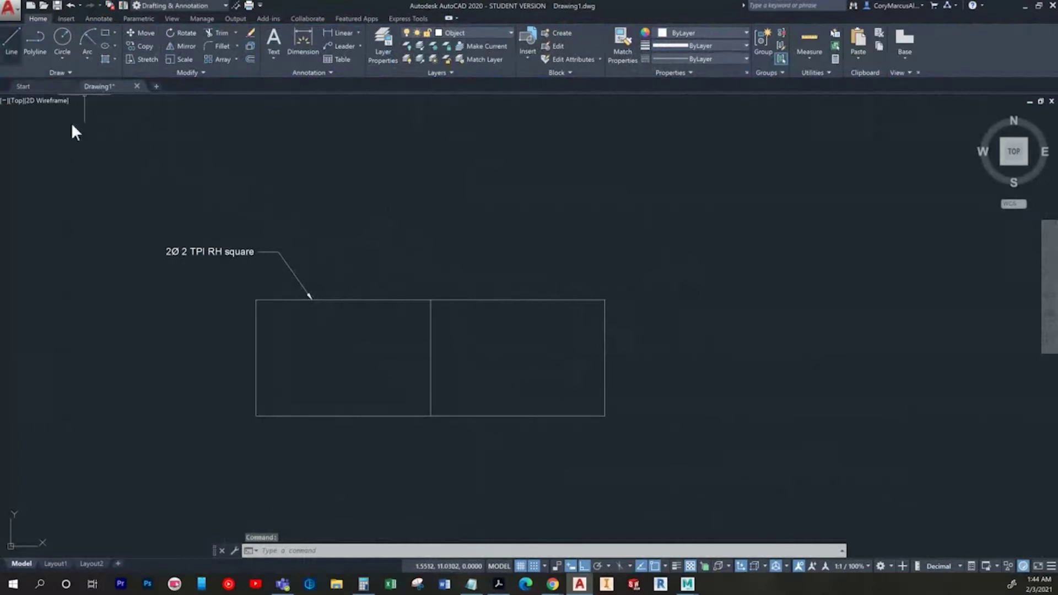
scroll(308, 321, "down", 5)
middle_click_drag(311, 323, 707, 317)
middle_click_drag(345, 383, 860, 365)
scroll(308, 265, "up", 3)
left_click(369, 290)
left_click(283, 158)
key("ctrl+c")
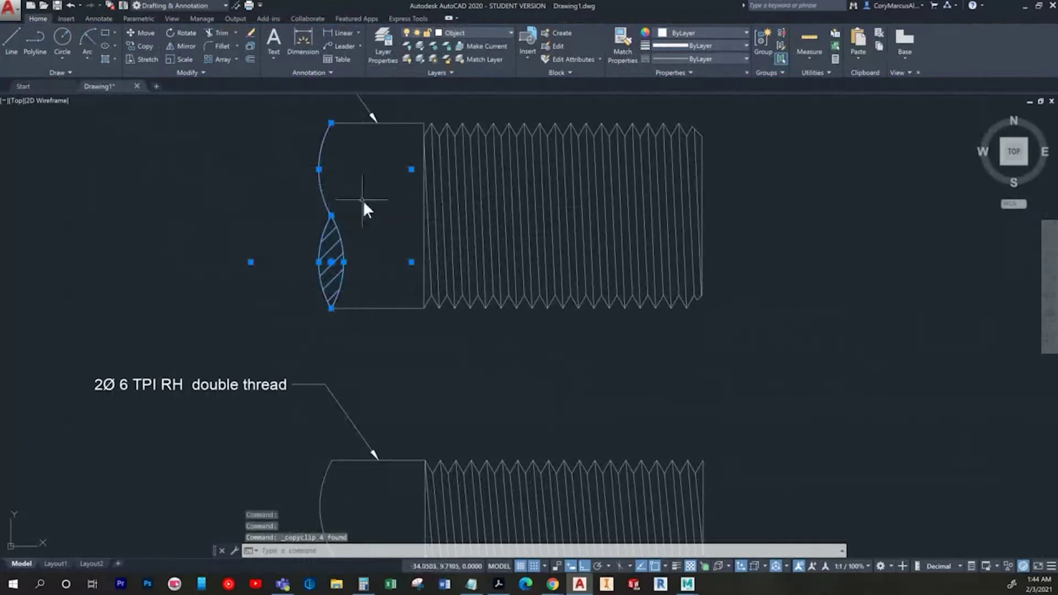
Step: Try to paste the break symbol directly onto the left edge of the new rectangles
key("ctrl+v")
scroll(571, 332, "down", 3)
middle_click_drag(799, 307, 219, 331)
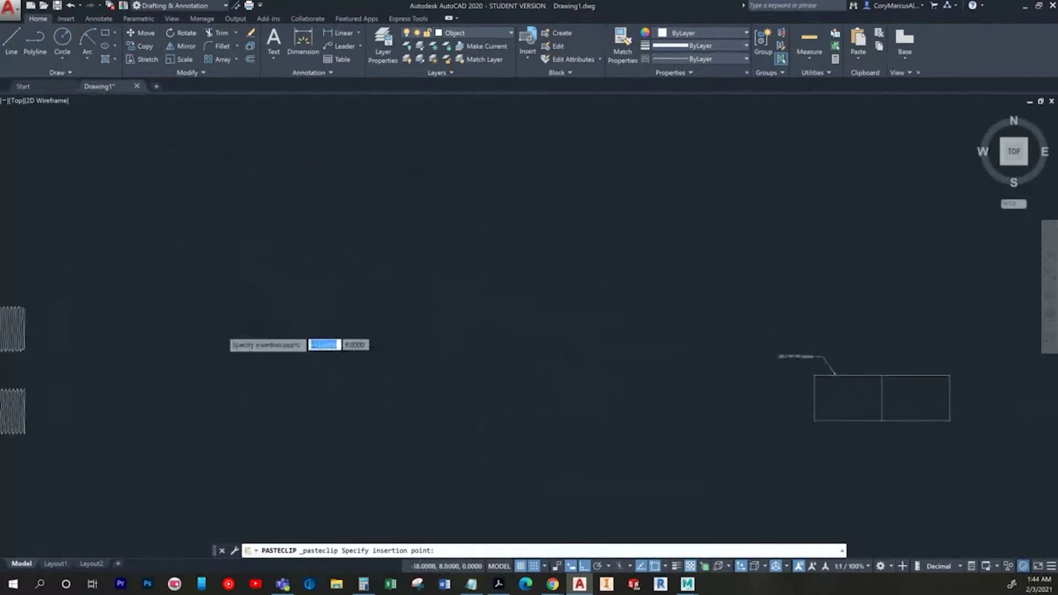
middle_click_drag(612, 438, 293, 391)
scroll(353, 350, "up", 3)
mouse_move(937, 406)
middle_mouse_down()
mouse_move(56, 474)
mouse_move(190, 425)
middle_mouse_up()
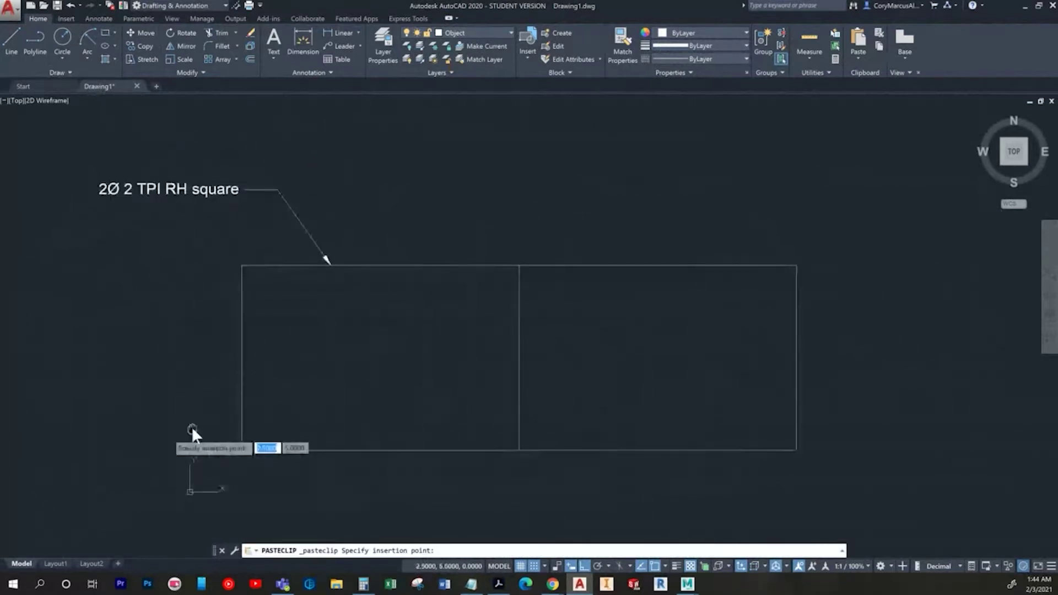
left_click(272, 443)
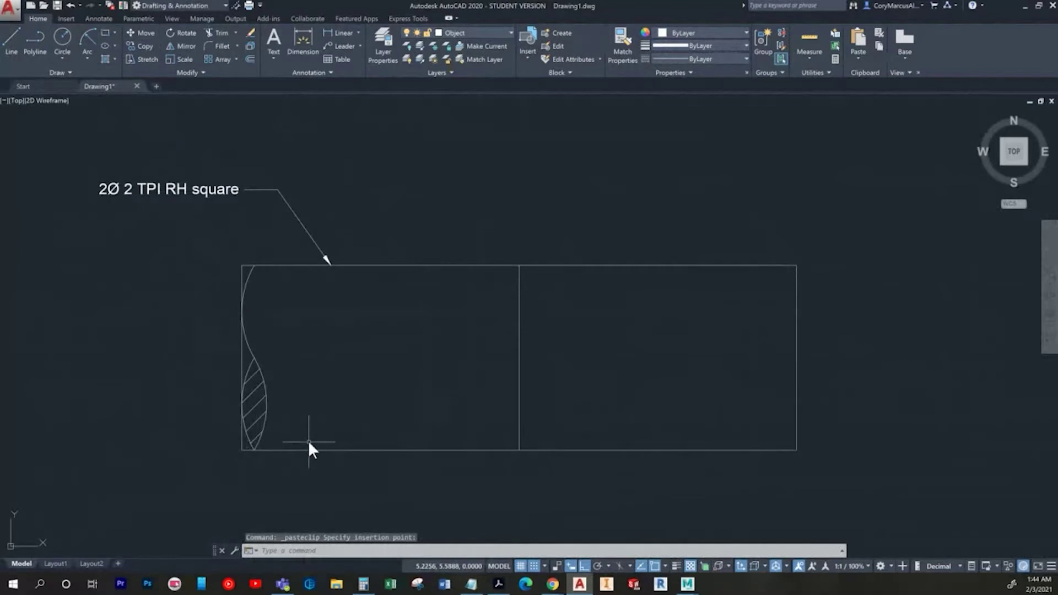
Step: Undo the last paste of the break symbol
key("Escape")
middle_click_drag(307, 442, 373, 425)
key("ctrl+z")
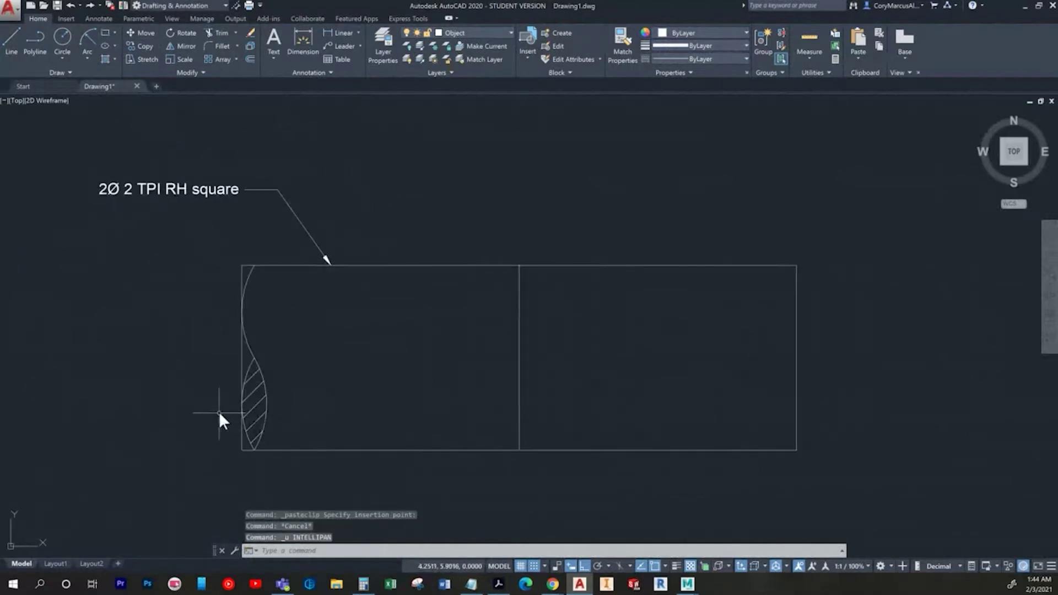
key("ctrl+z")
Step: Turn grid snap off and paste the break symbol in the free space left of the new rectangles
scroll(309, 377, "down", 5)
middle_click_drag(342, 376, 249, 348)
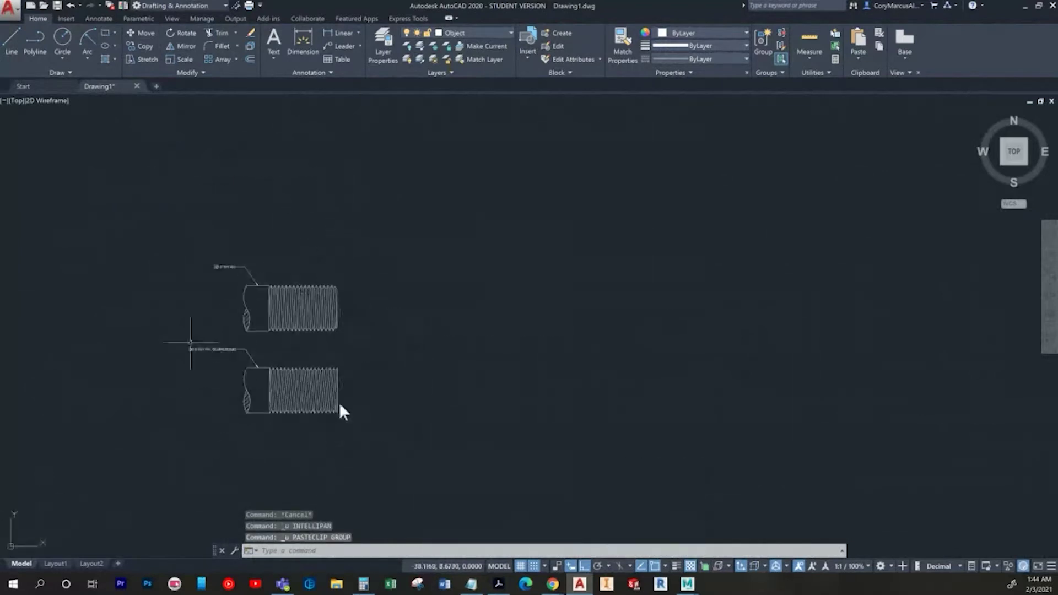
left_click(535, 566)
scroll(683, 479, "down", 5)
middle_click_drag(683, 479, 197, 431)
scroll(196, 432, "up", 6)
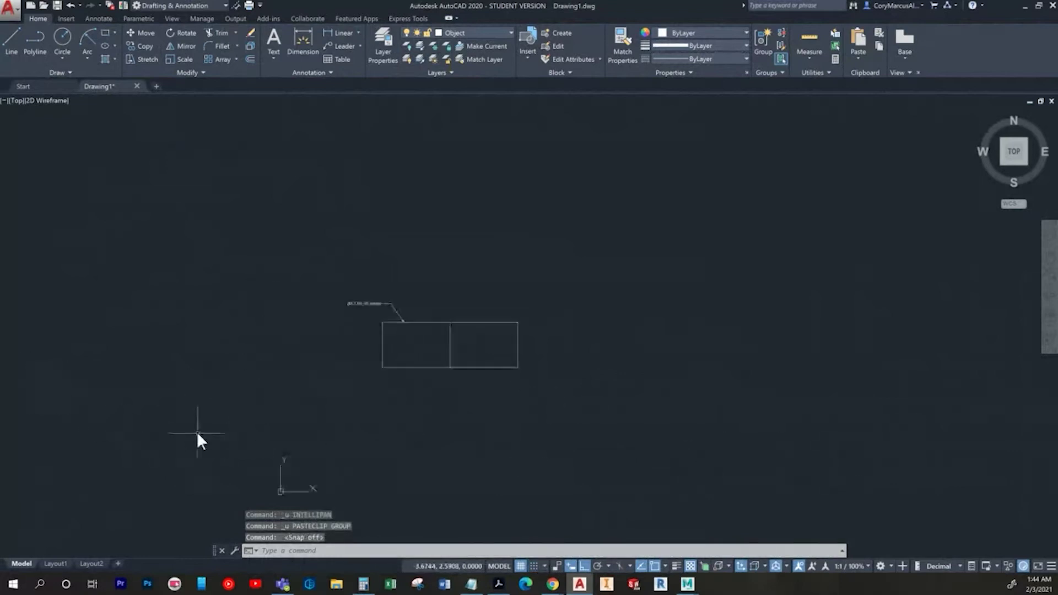
key("ctrl+v")
scroll(468, 324, "up", 4)
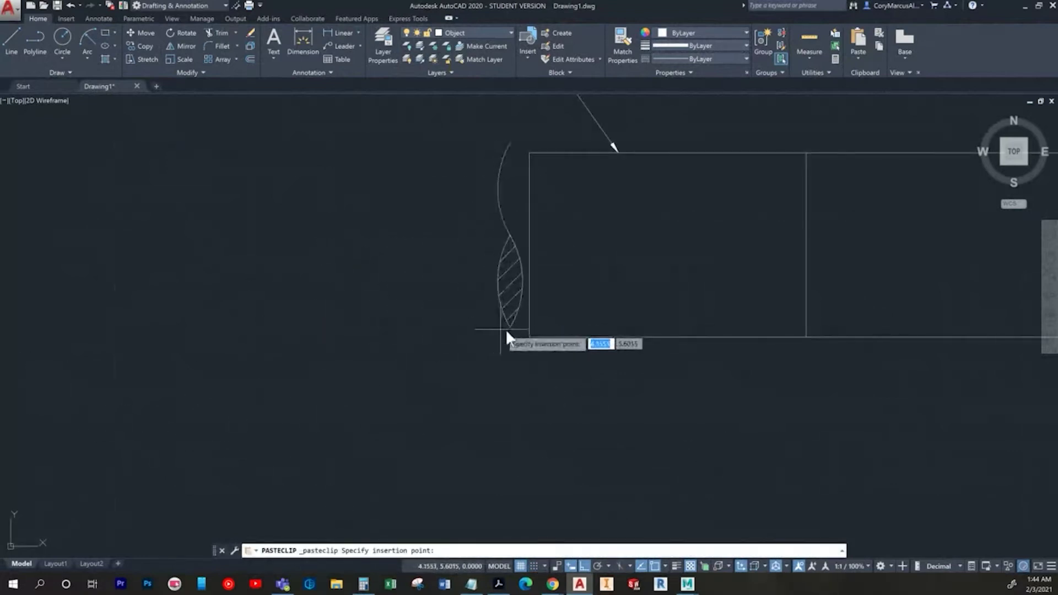
left_click(469, 337)
key("Escape")
Step: Move the break symbol from its lower endpoint to the lower-left corner of the left rectangle
left_click(494, 349)
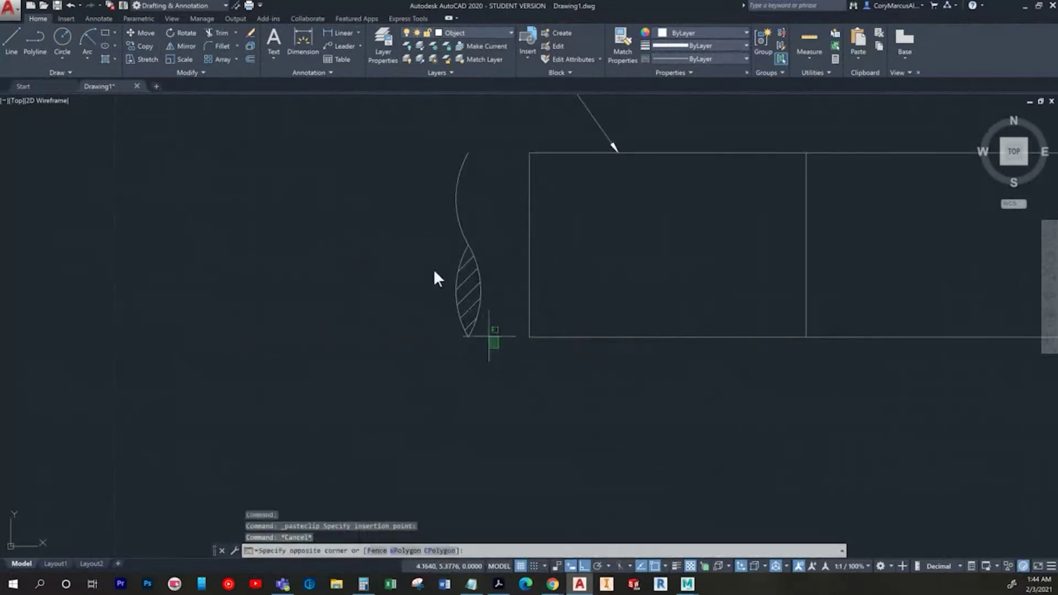
left_click(371, 135)
right_click(370, 140)
left_click(390, 205)
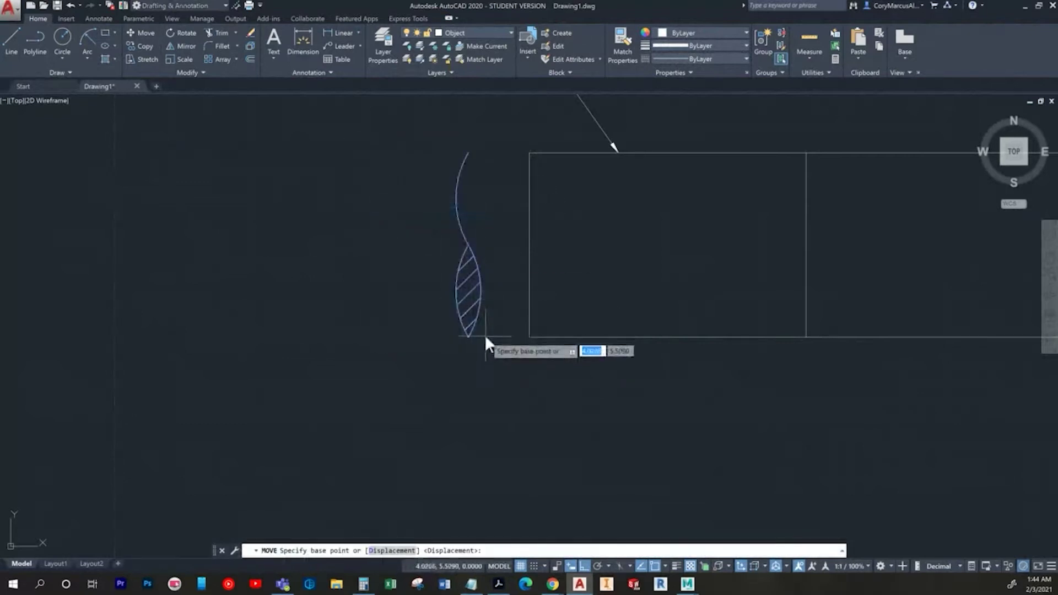
left_click(467, 335)
left_click(528, 335)
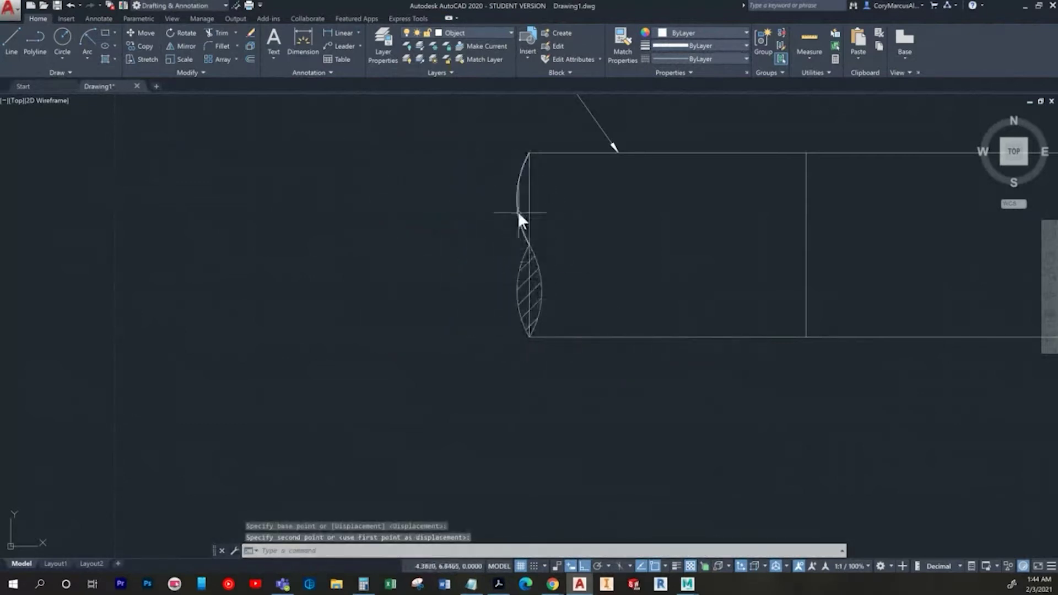
Step: Erase the vertical line at the left end of the shaft, keeping the break symbol
left_click(518, 211)
left_click(537, 210)
key("Escape")
key("Escape")
left_click(530, 209)
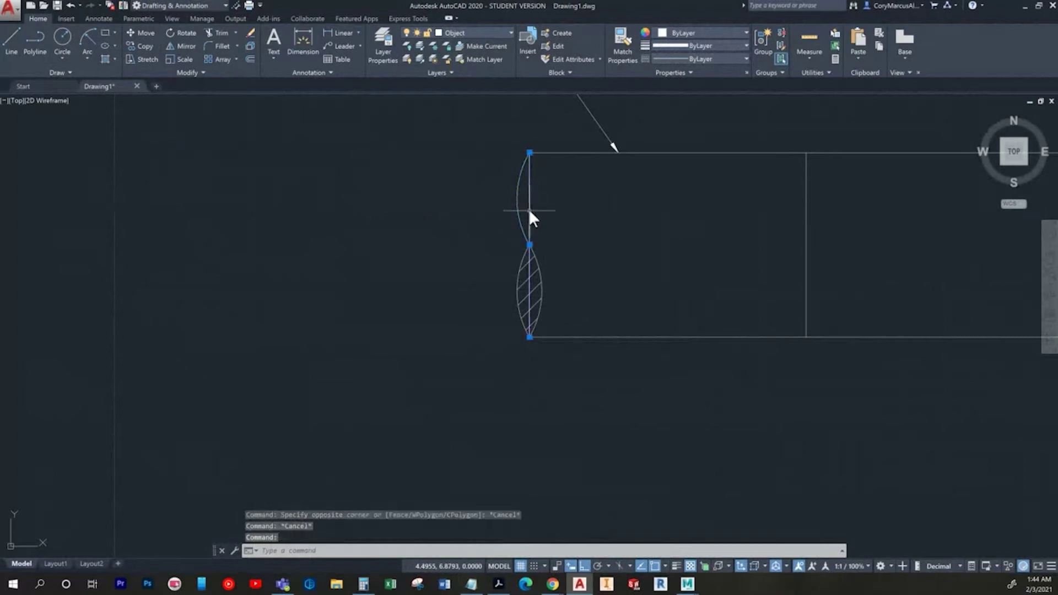
key("Delete")
scroll(606, 308, "down", 1)
middle_click_drag(606, 307, 237, 364)
scroll(296, 356, "down", 1)
scroll(342, 357, "up", 1)
middle_click_drag(359, 359, 429, 369)
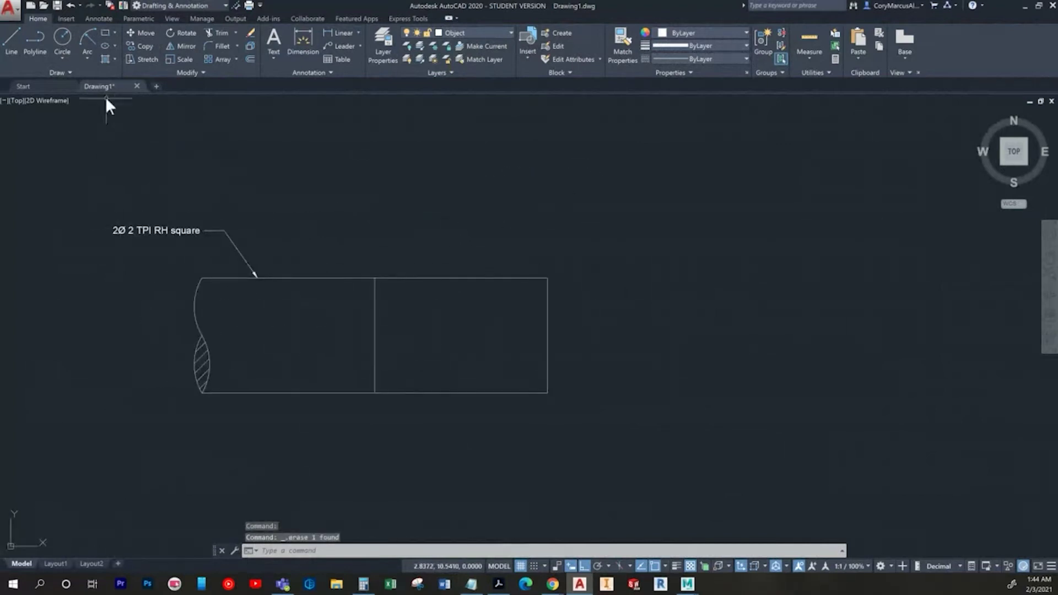
Step: Draw a square thread tooth above the shaft with 0.25 line segments going up, right and down
middle_click_drag(268, 354, 377, 385)
scroll(253, 260, "up", 2)
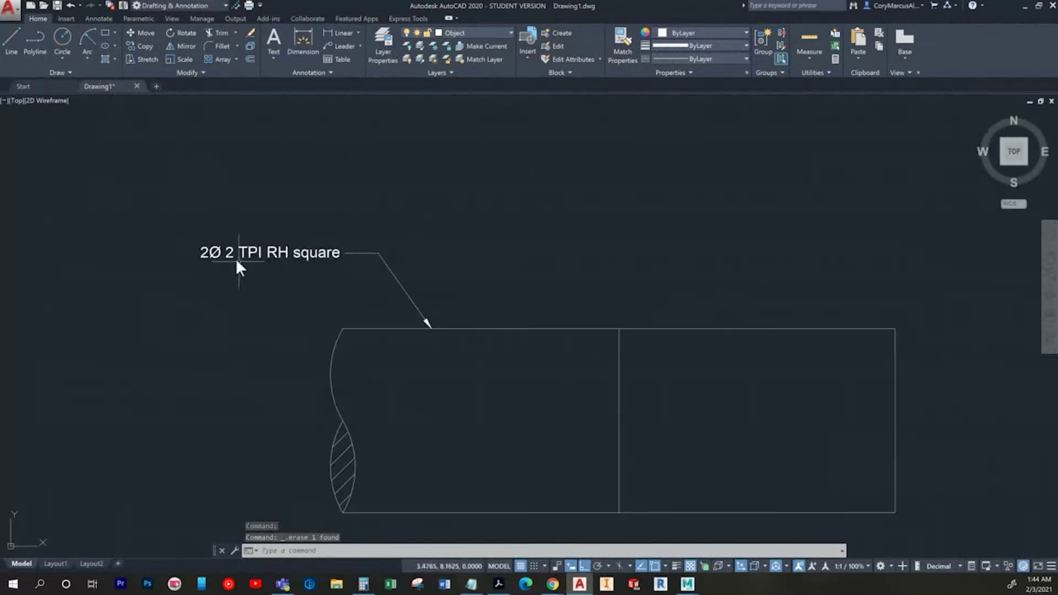
left_click(12, 41)
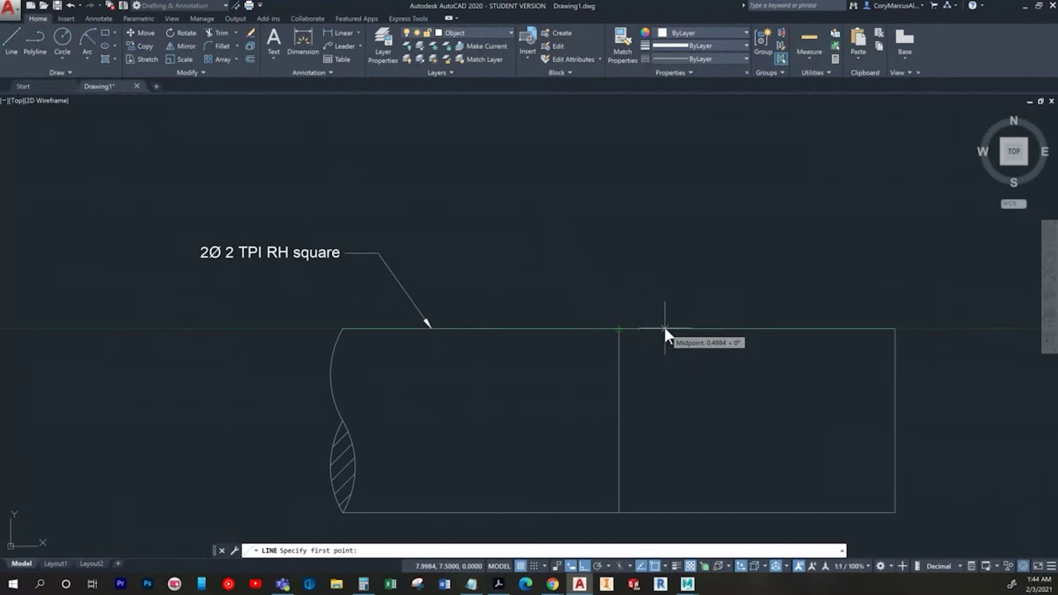
key("Escape")
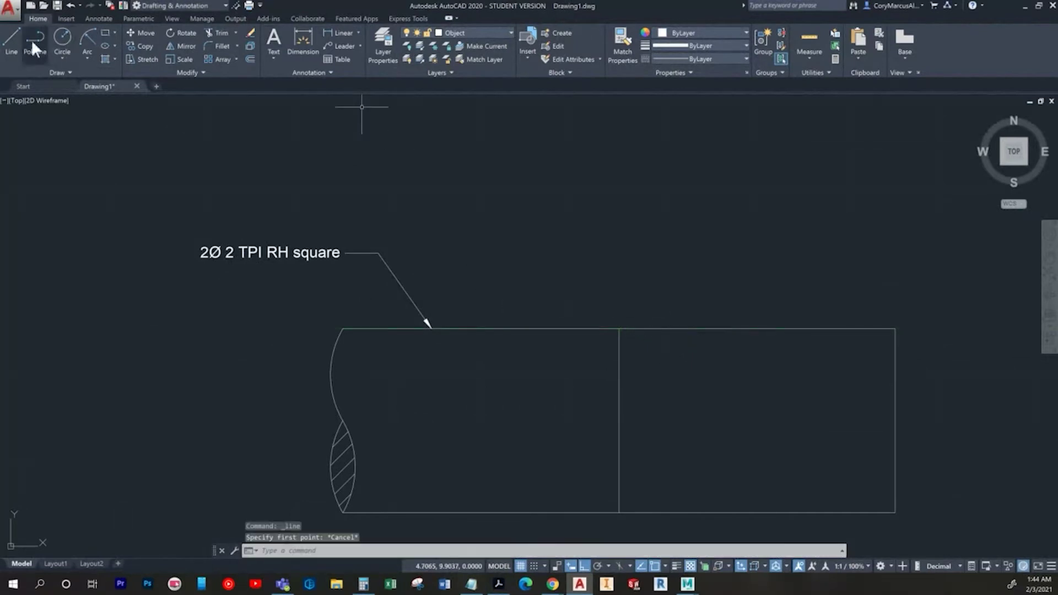
left_click(13, 44)
left_click(506, 212)
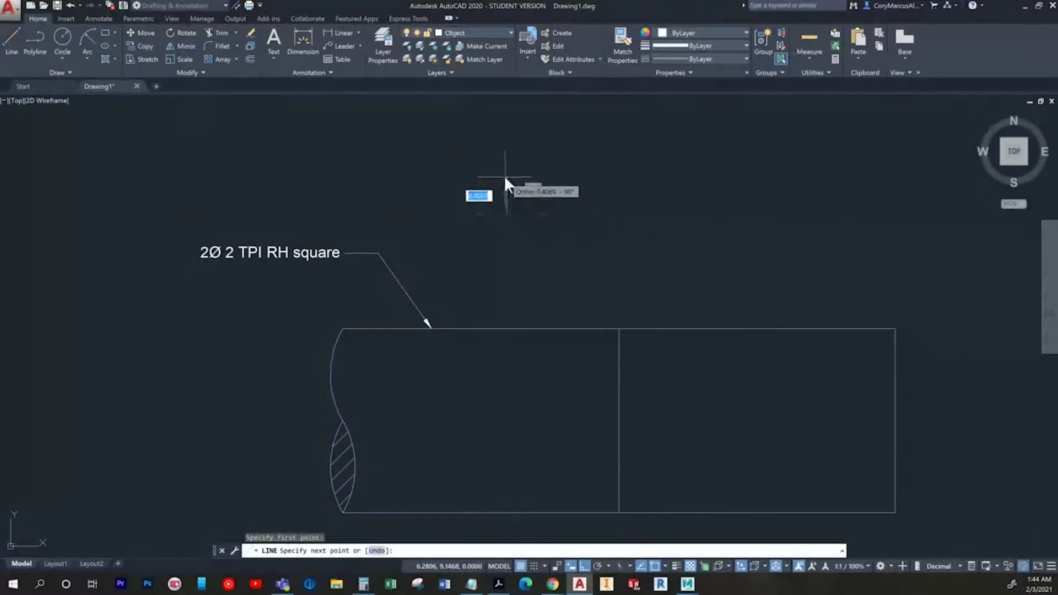
type(".25")
key("Return")
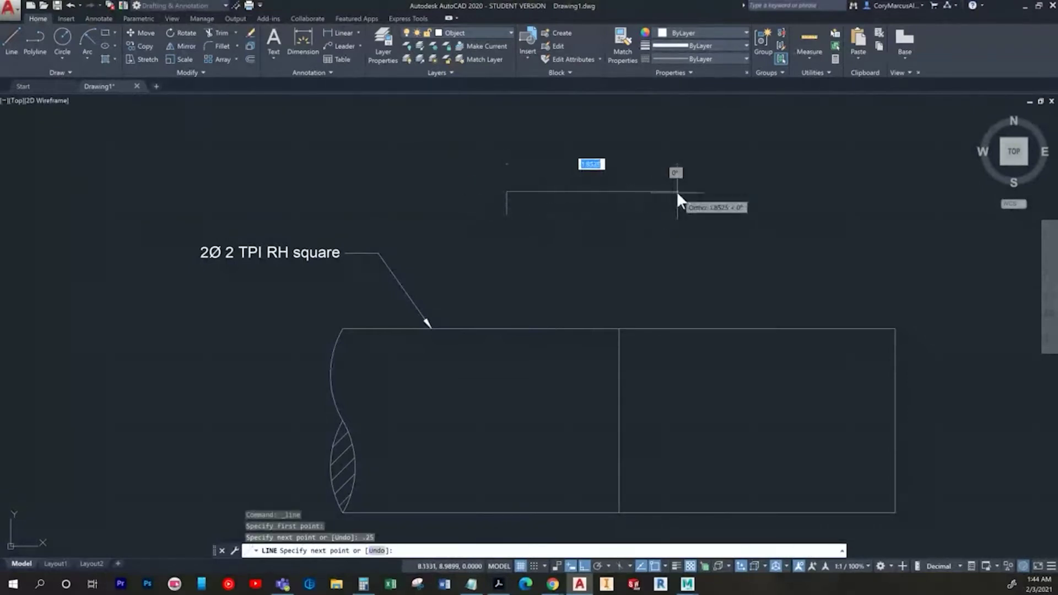
type(".25")
key("Return")
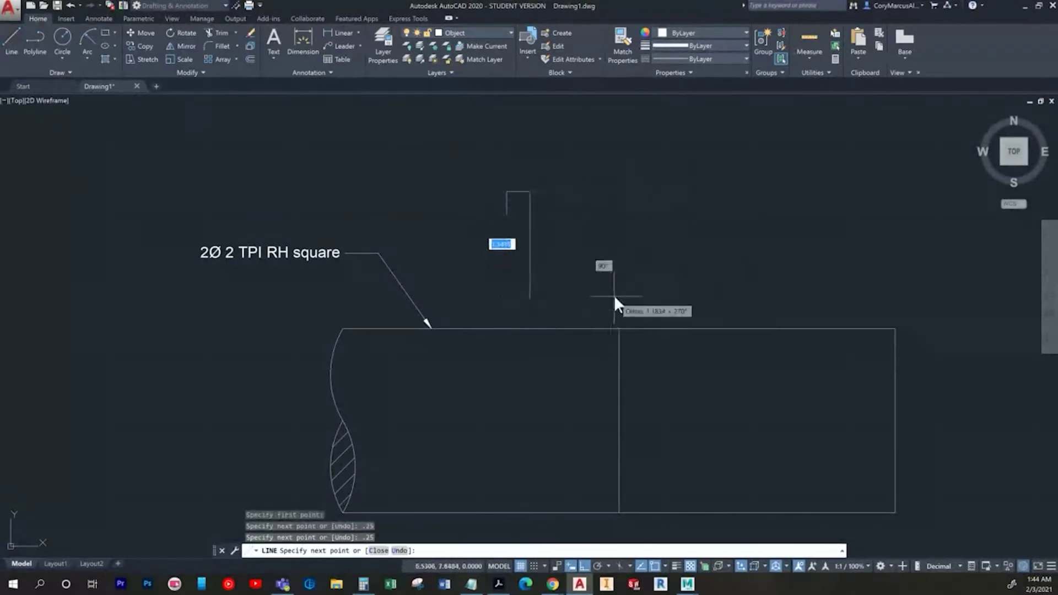
type(".25")
key("Return")
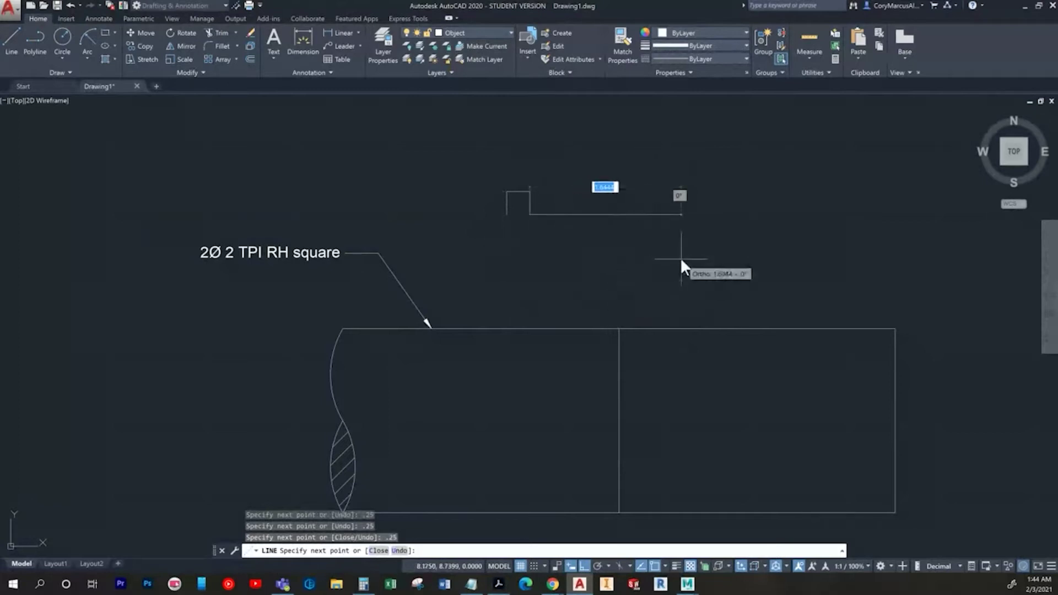
Step: Continue the thread profile with 0.25 line segments going right, up and right
type(".25")
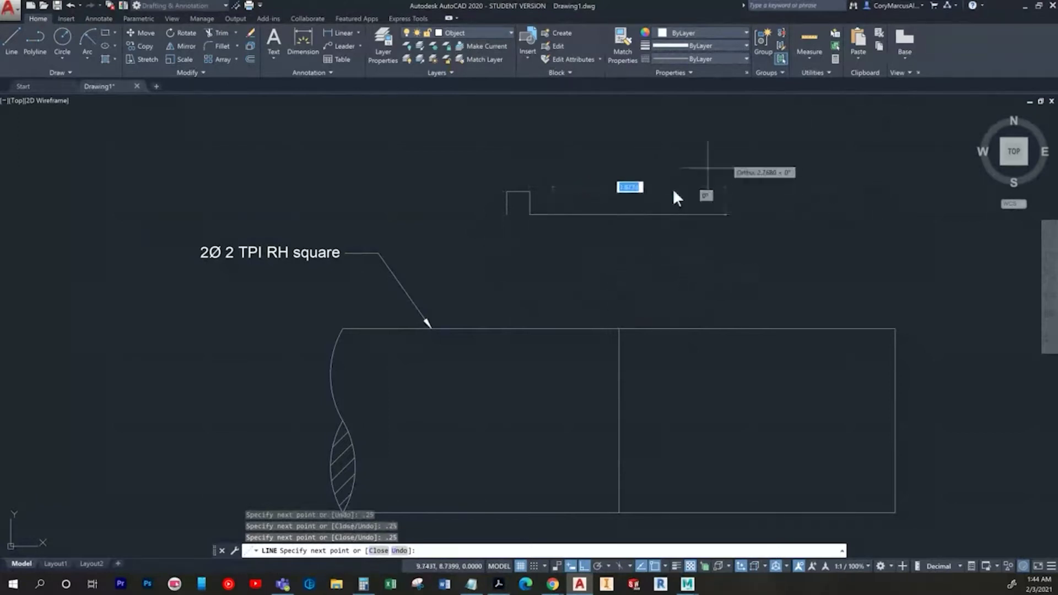
key("Return")
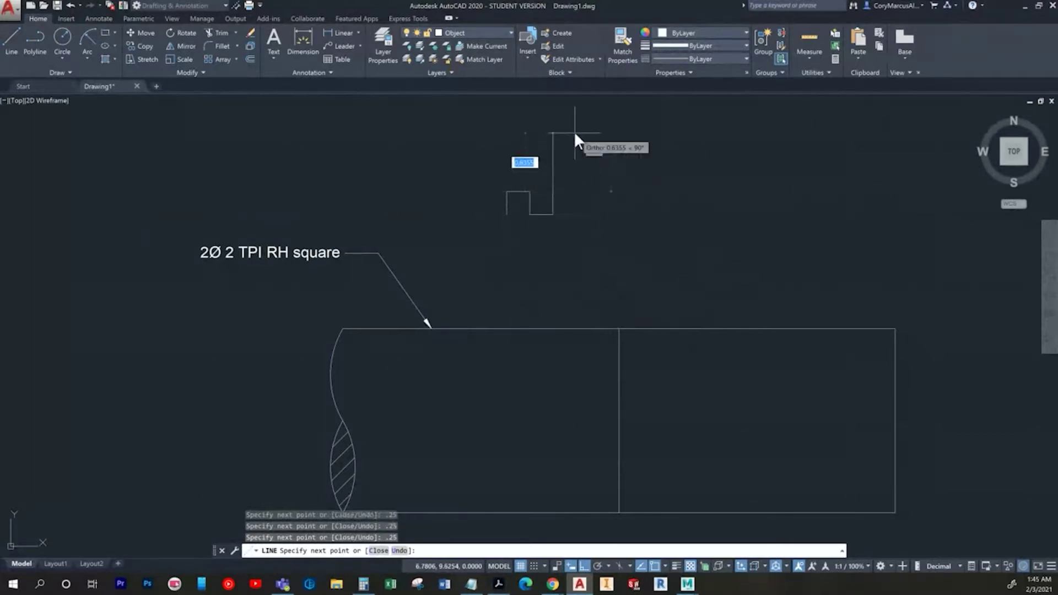
type(".25")
key("Return")
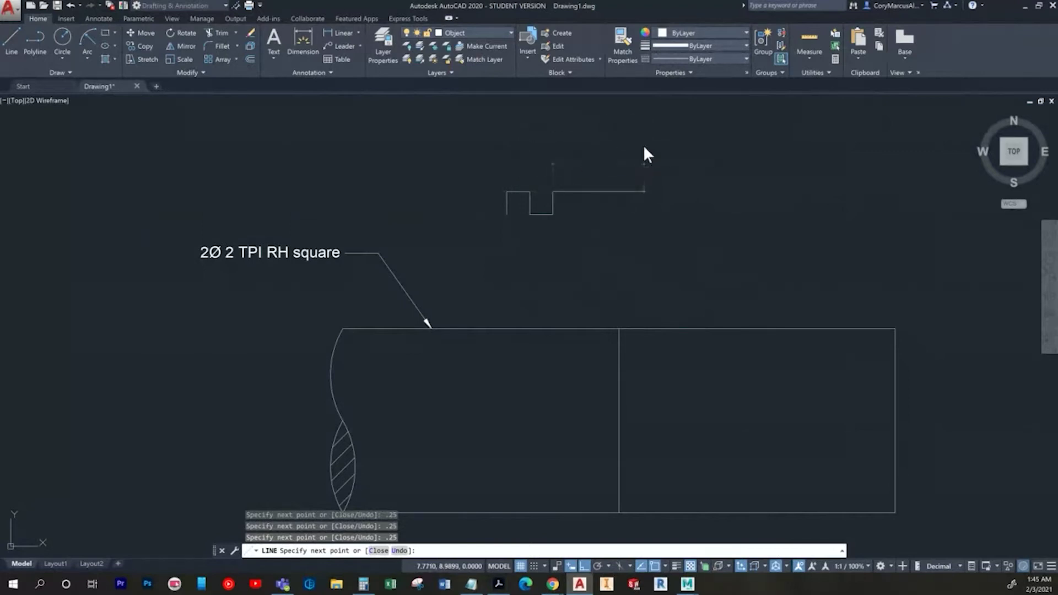
key("Escape")
scroll(538, 183, "up", 4)
scroll(529, 353, "down", 2)
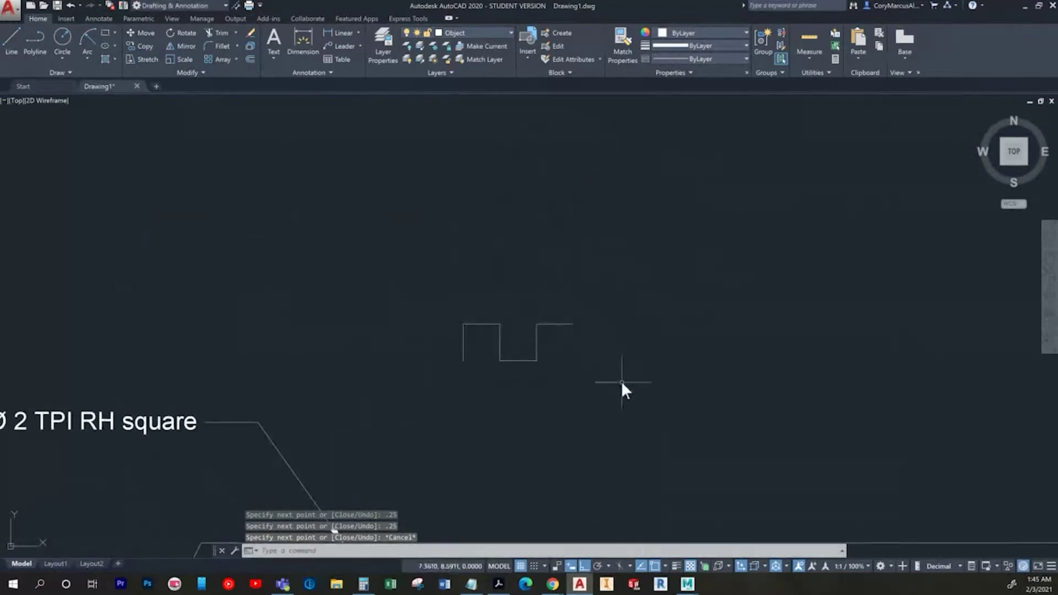
Step: Erase the last horizontal segment at the upper right end of the thread profile
left_click(605, 351)
left_click(572, 311)
key("Delete")
scroll(546, 355, "down", 2)
scroll(570, 355, "up", 3)
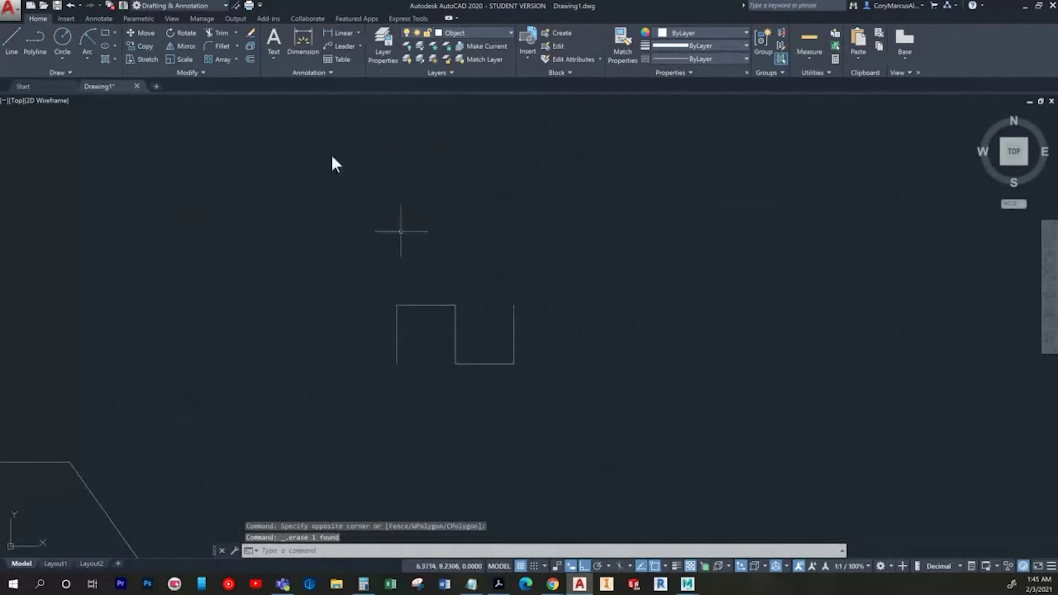
Step: Check the pitch of the thread profile with a linear dimension between its outer upper corners, without placing it
left_click(341, 33)
left_click(397, 305)
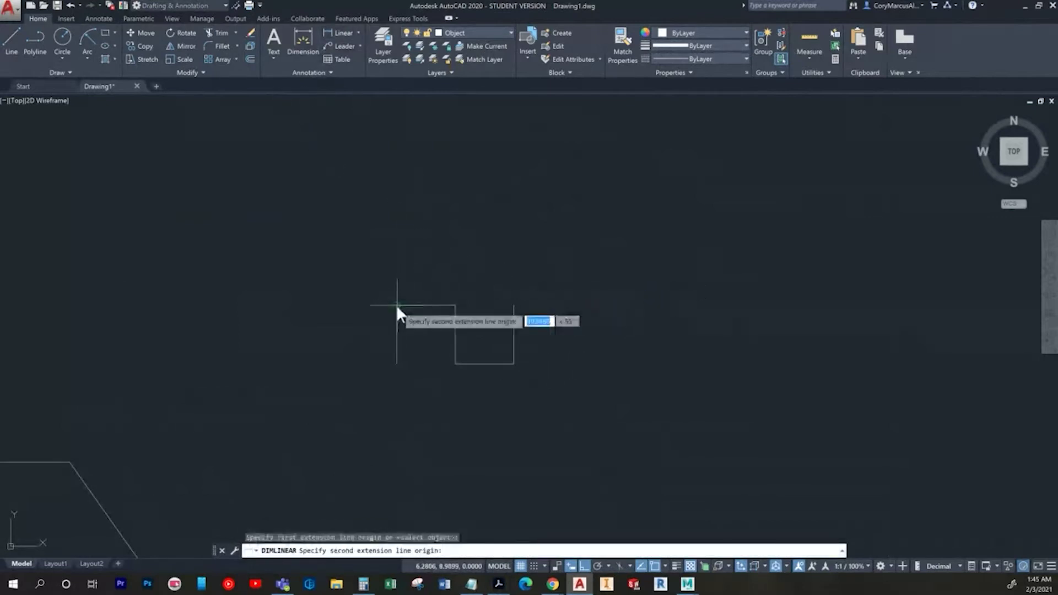
left_click(521, 305)
key("Escape")
key("Return")
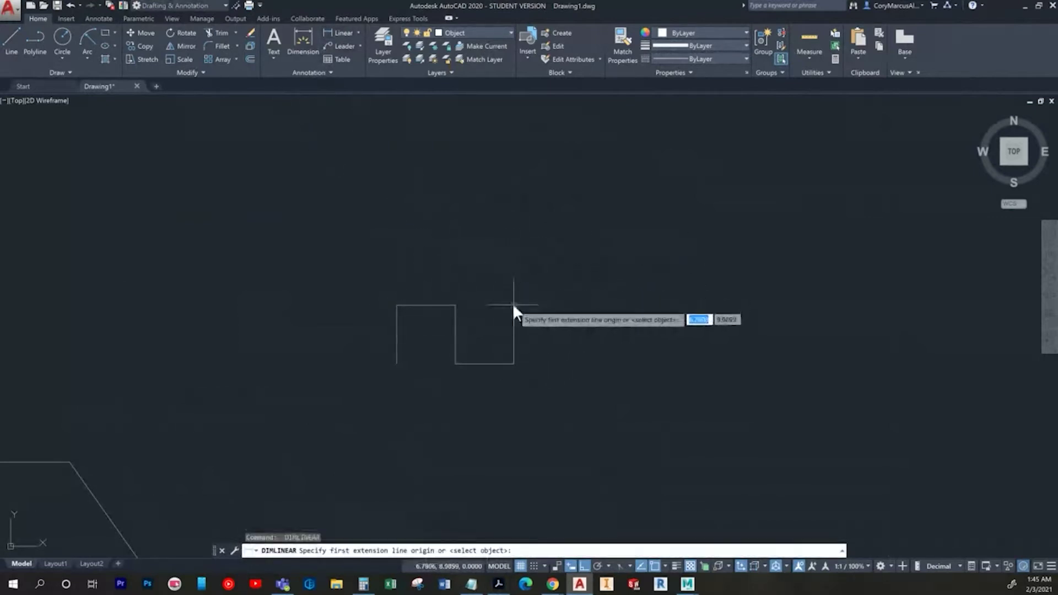
left_click(514, 305)
left_click(397, 305)
scroll(448, 259, "down", 2)
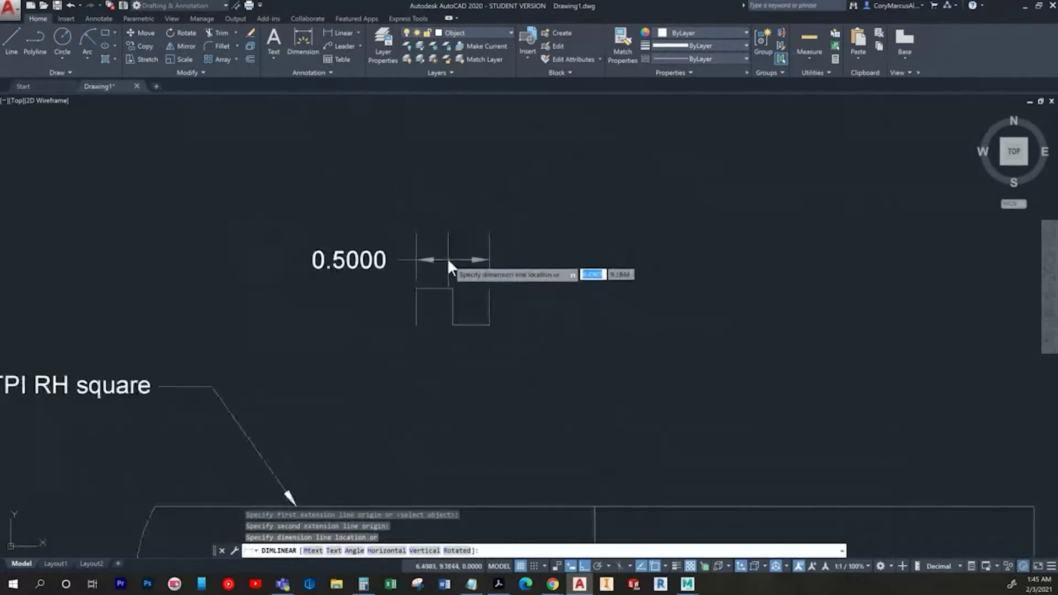
key("Escape")
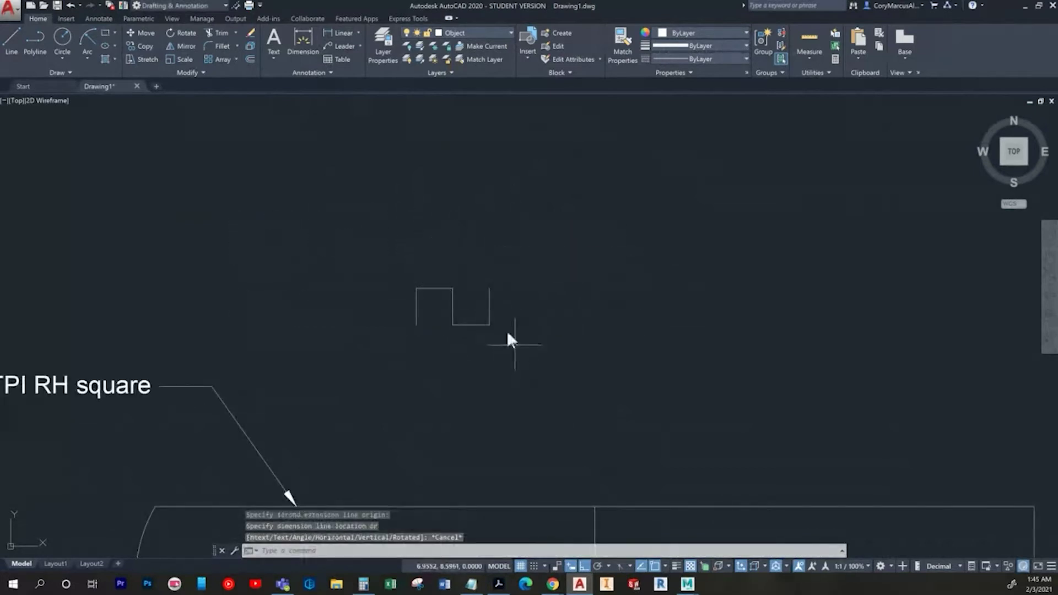
middle_click_drag(516, 373, 436, 302)
type("o")
key("Return")
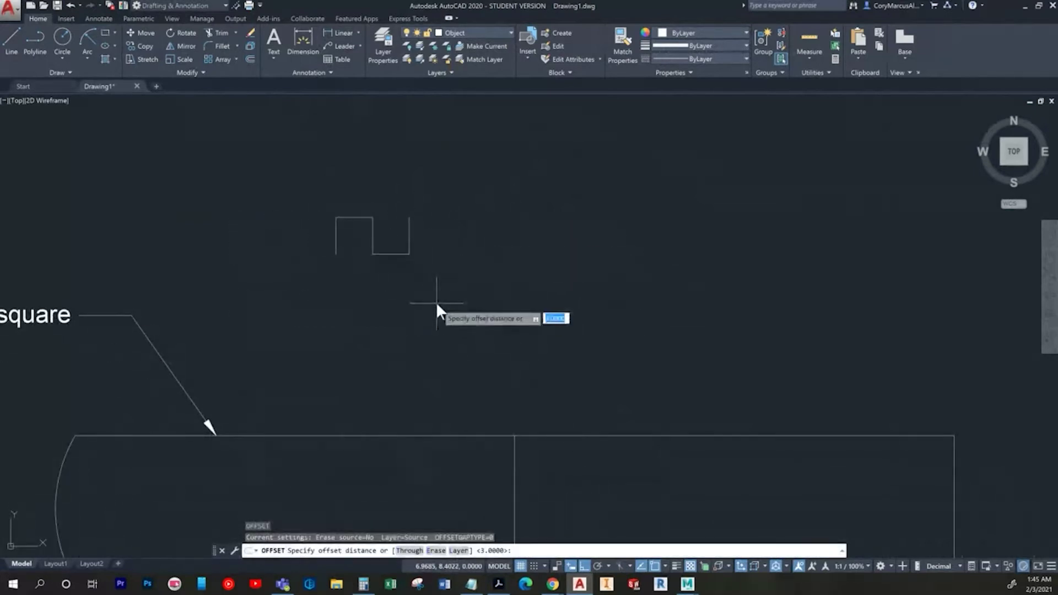
key("Escape")
Step: Draw a short vertical guide line upward from where the shaft's interior vertical line meets its upper edge
left_click(12, 41)
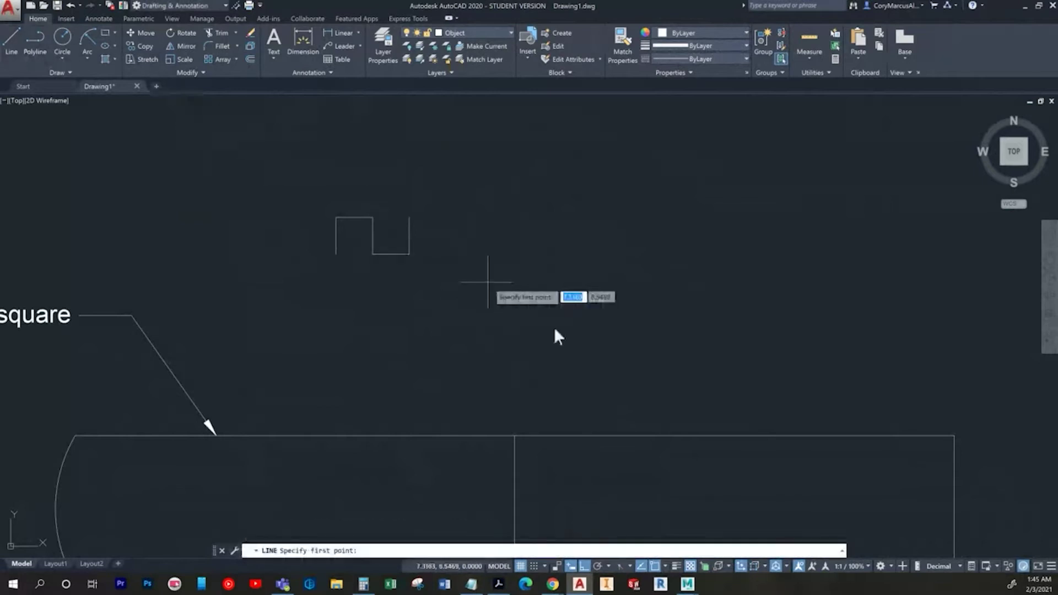
left_click(515, 436)
left_click(513, 375)
key("Escape")
Step: Offset the short vertical guide line 0.5 to the right
type("o")
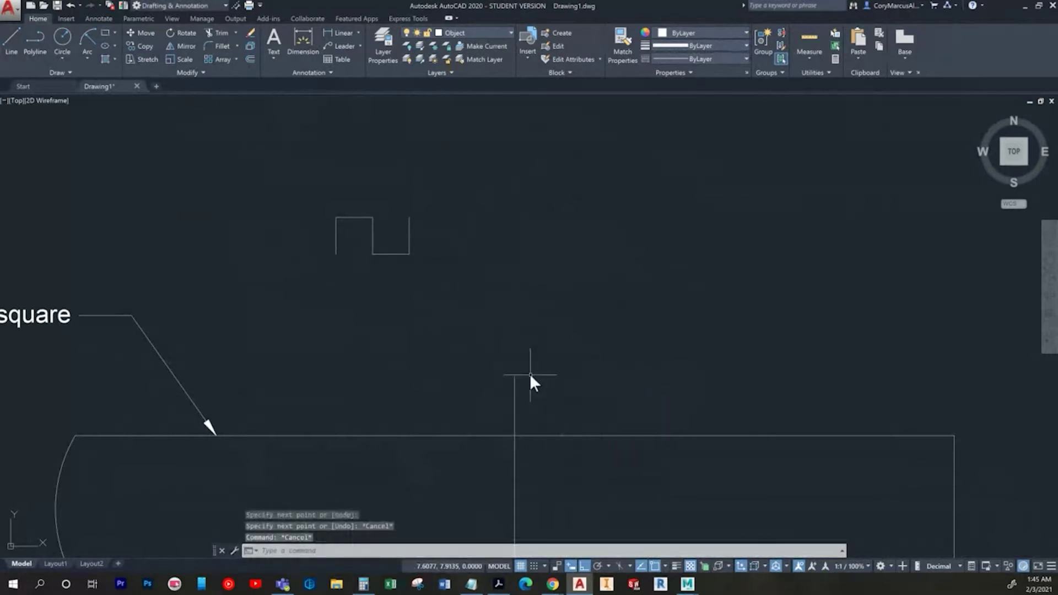
key("Return")
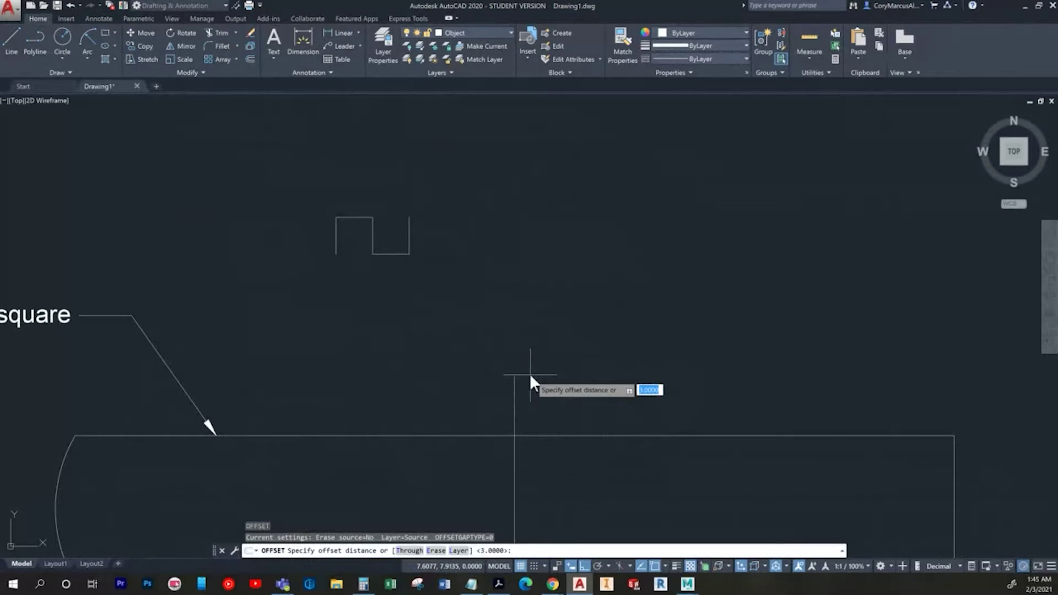
type(".5")
key("Return")
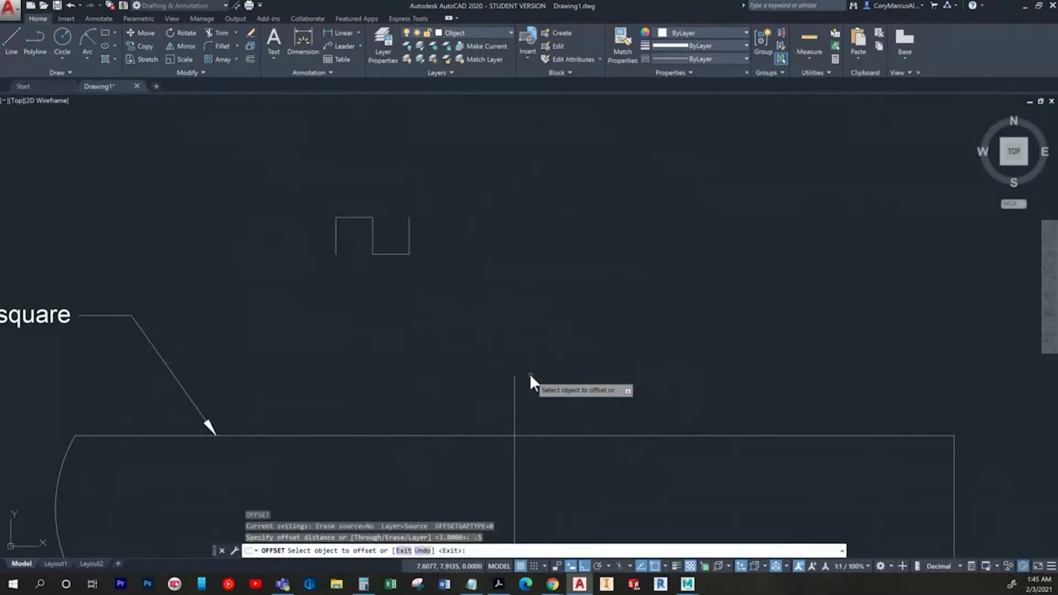
left_click(509, 395)
left_click(661, 394)
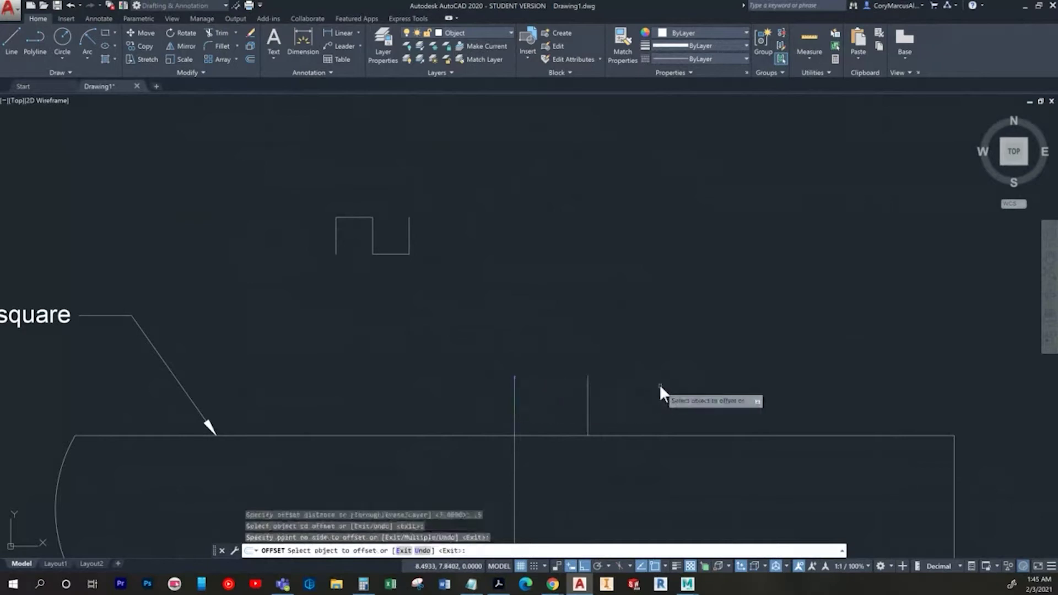
key("Escape")
key("Escape")
left_click(488, 299)
left_click(320, 196)
right_click(260, 169)
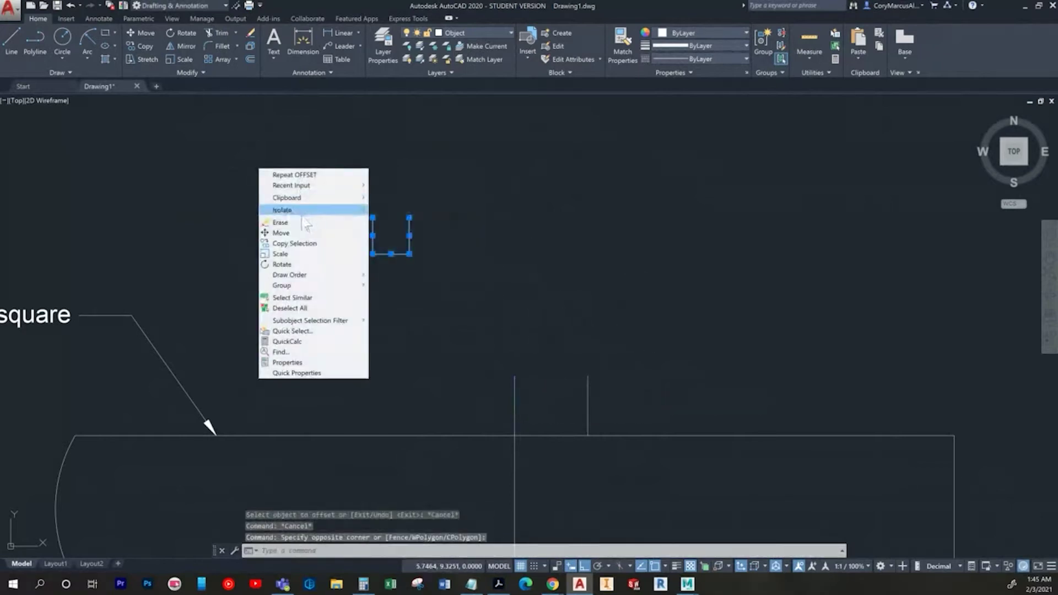
left_click(282, 233)
left_click(335, 216)
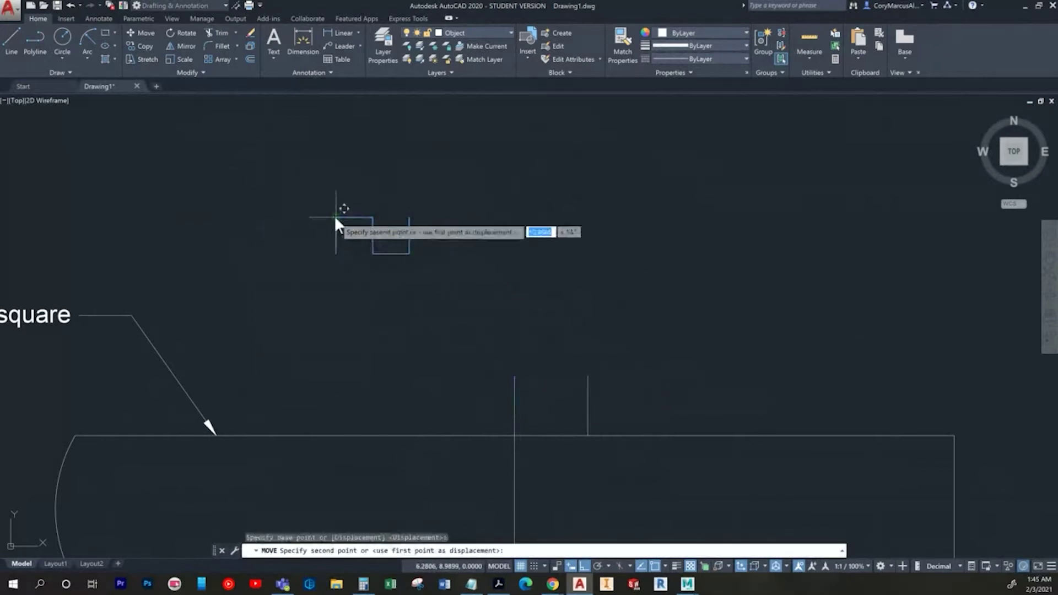
key("Escape")
key("alt+Tab")
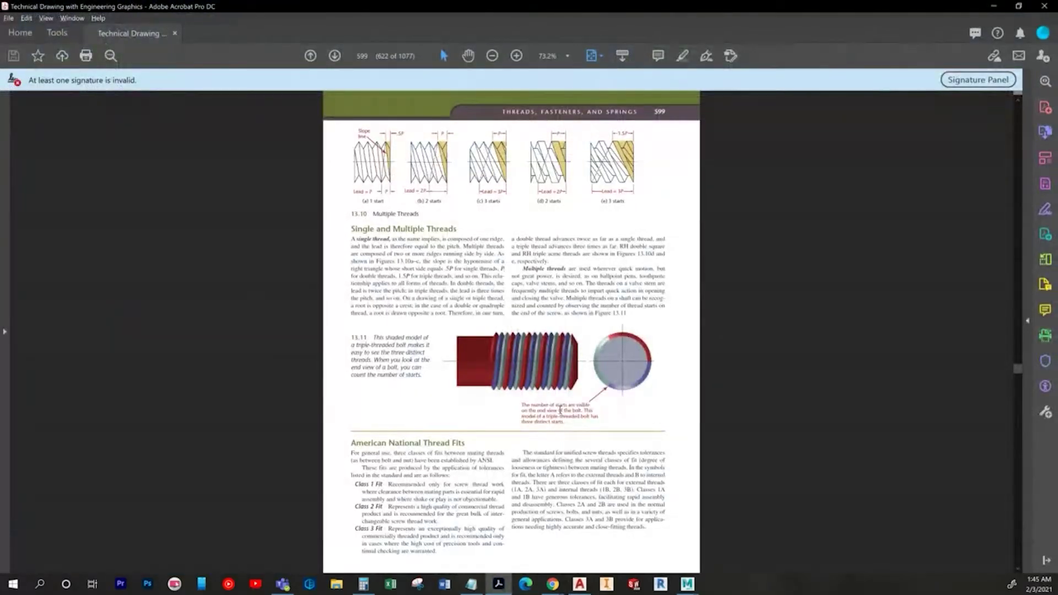
left_click(580, 584)
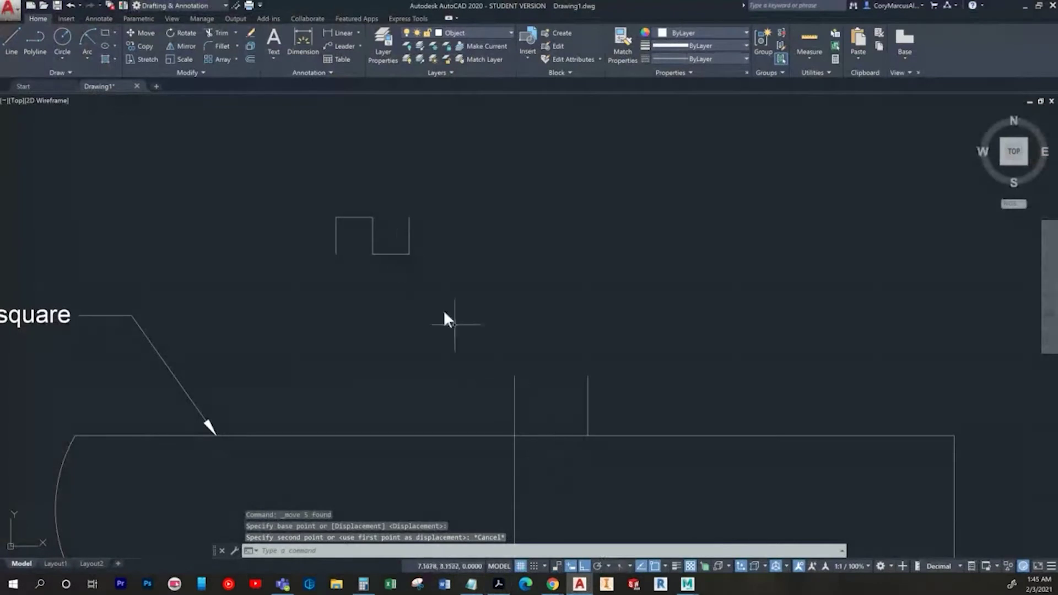
Step: Move the thread profile by its upper left corner to where the first guide line meets the shaft's upper edge
left_click(459, 312)
left_click(332, 208)
right_click(260, 194)
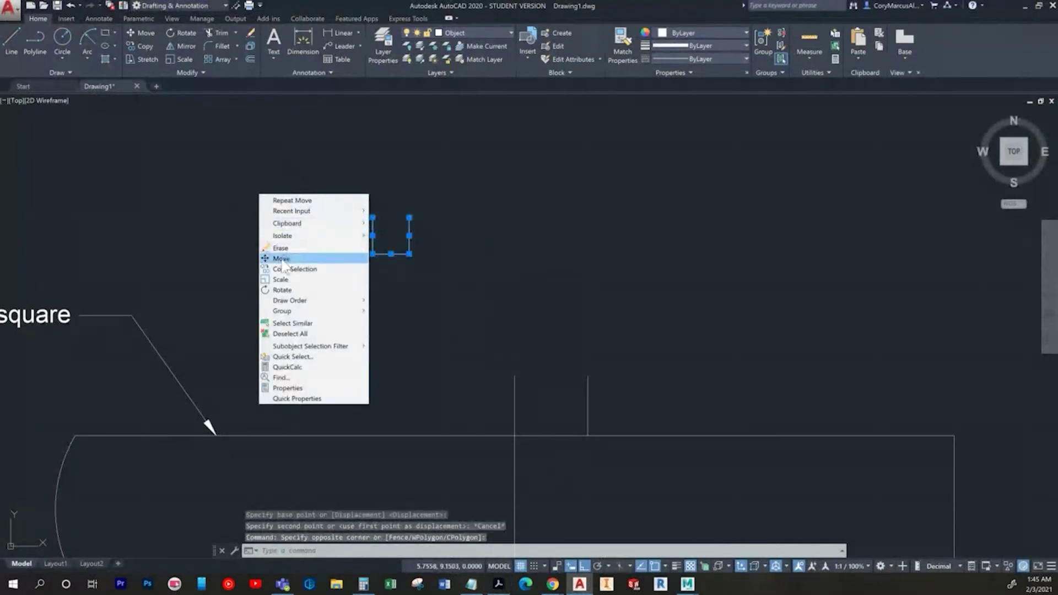
left_click(281, 259)
left_click(338, 217)
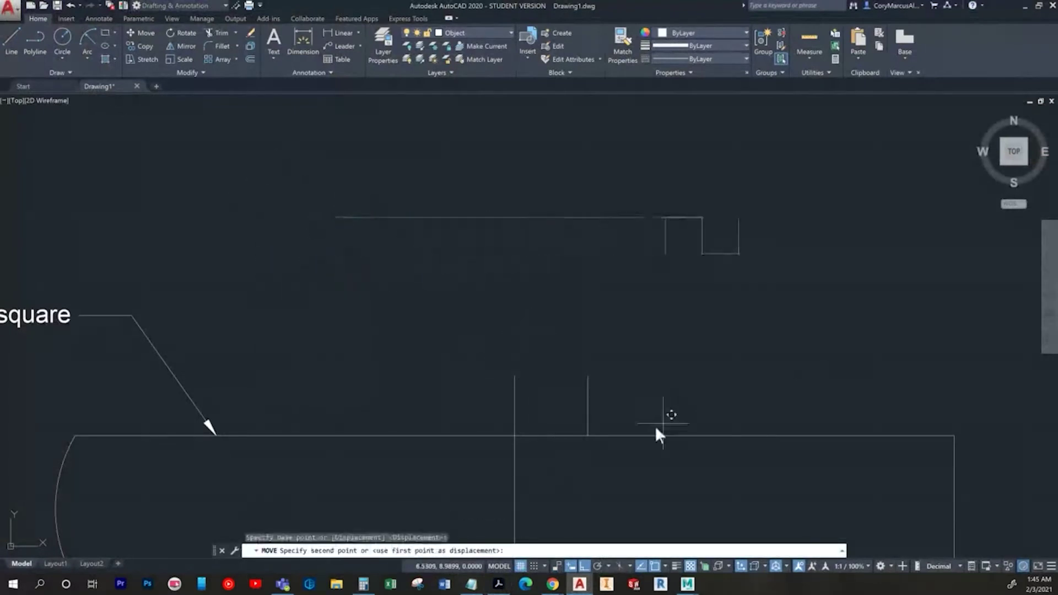
left_click(514, 436)
key("Escape")
Step: Try erasing the long vertical line at the start of the thread profile, and undo the erasure
middle_click_drag(564, 426, 477, 382)
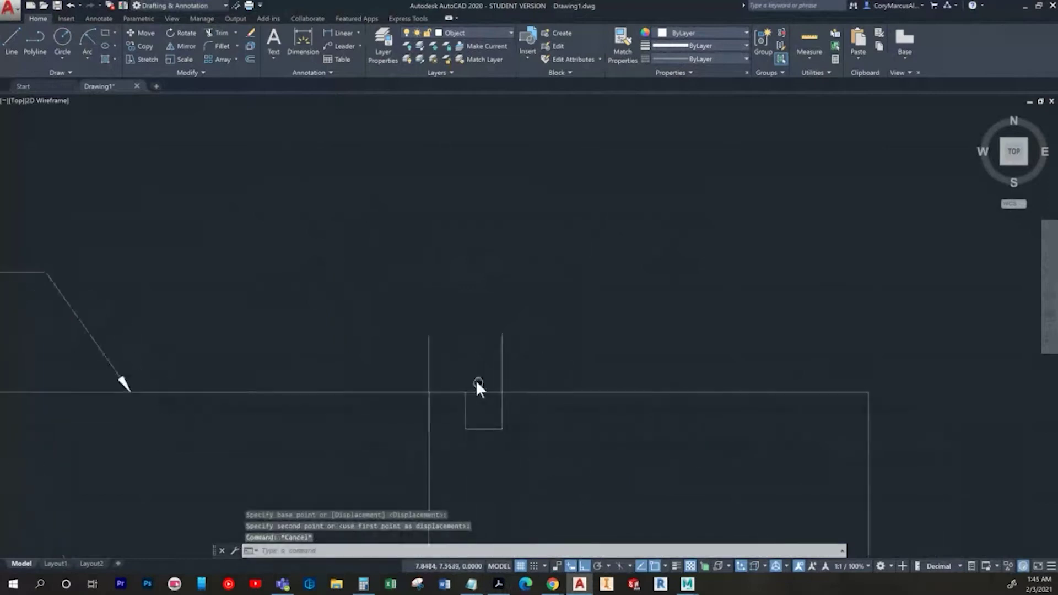
scroll(477, 384, "up", 2)
left_click(417, 456)
left_click(375, 474)
key("Delete")
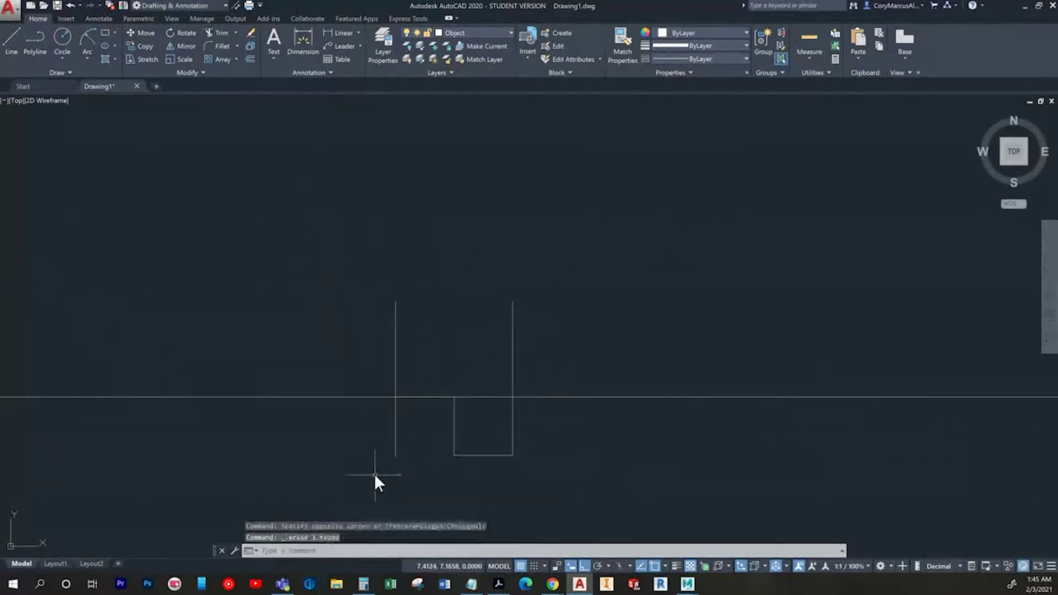
middle_click_drag(375, 474, 397, 402)
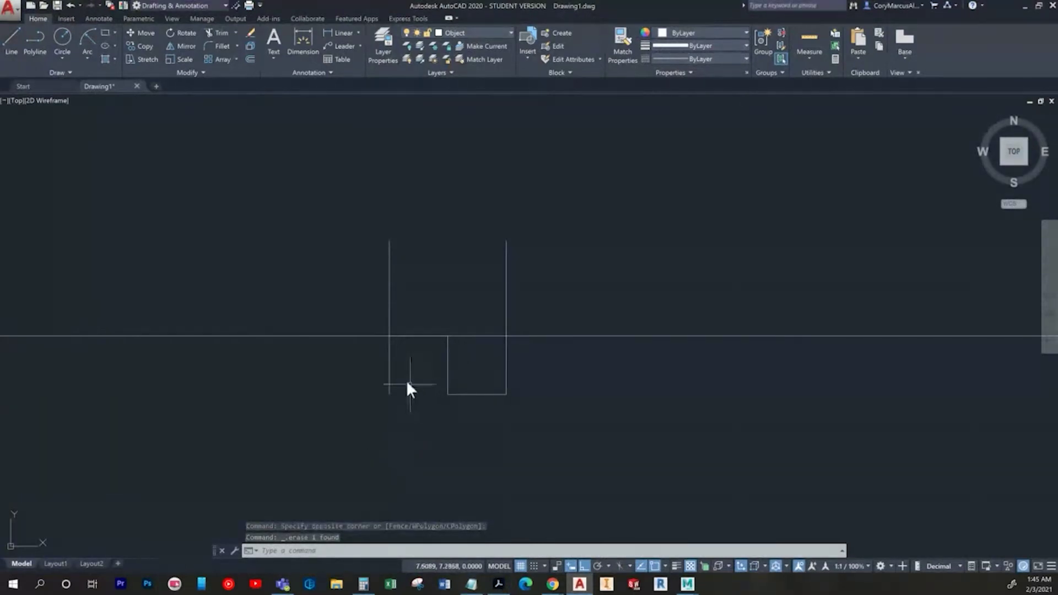
key("ctrl+z")
key("ctrl+z")
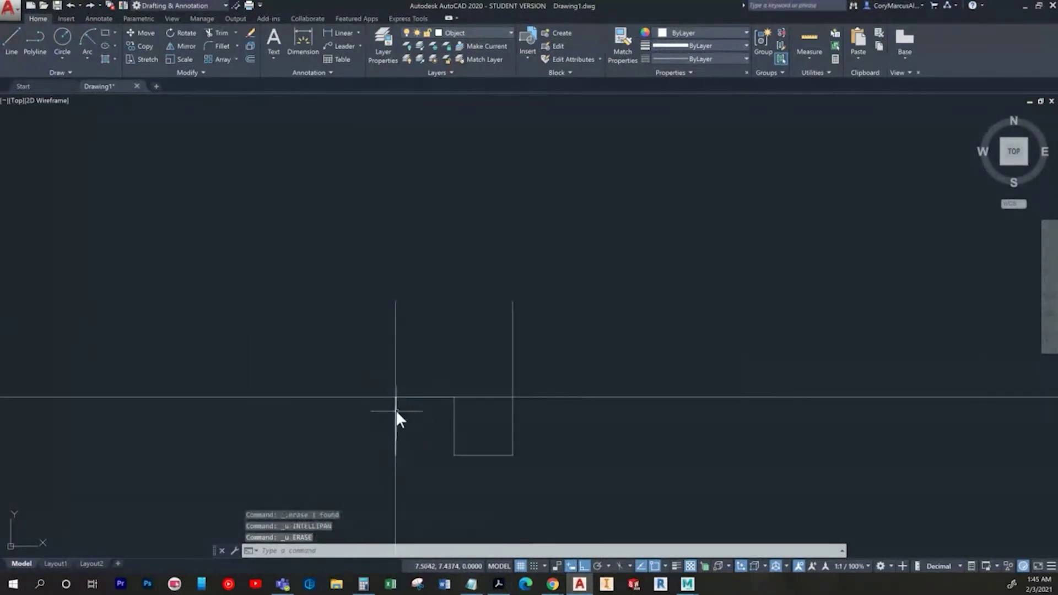
Step: Erase the thread profile's short leftmost vertical segment, which overlaps the shaft's interior vertical line
left_click(395, 411)
key("Delete")
mouse_move(446, 369)
middle_mouse_down()
mouse_move(384, 337)
mouse_move(344, 263)
middle_mouse_up()
scroll(345, 263, "down", 1)
key("Escape")
key("Escape")
Step: Trim the shaft's upper edge across the opening of the square thread groove
type("tr")
key("Return")
key("Return")
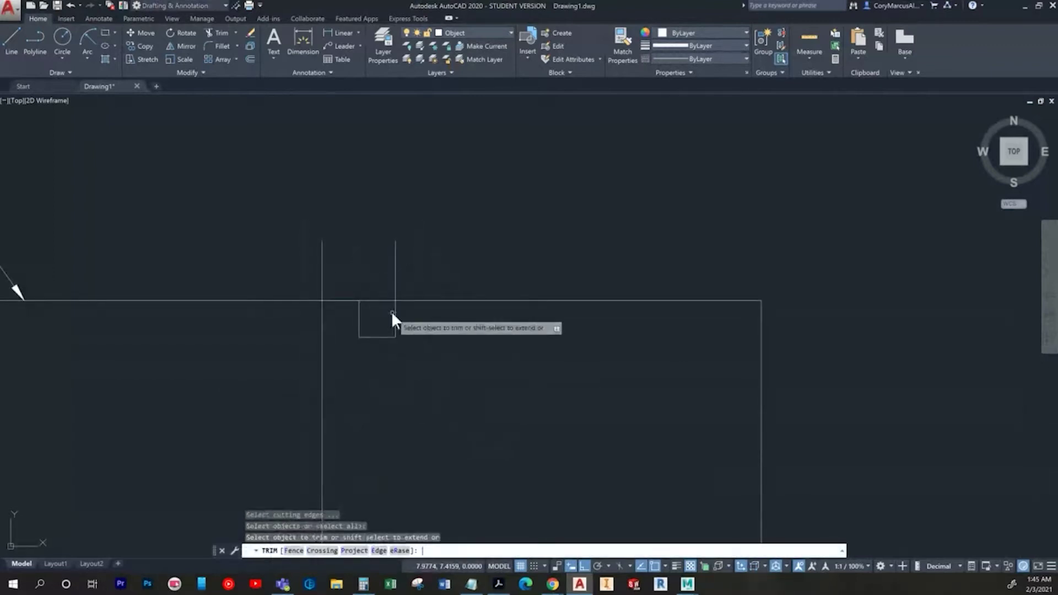
left_click(371, 294)
left_click(382, 322)
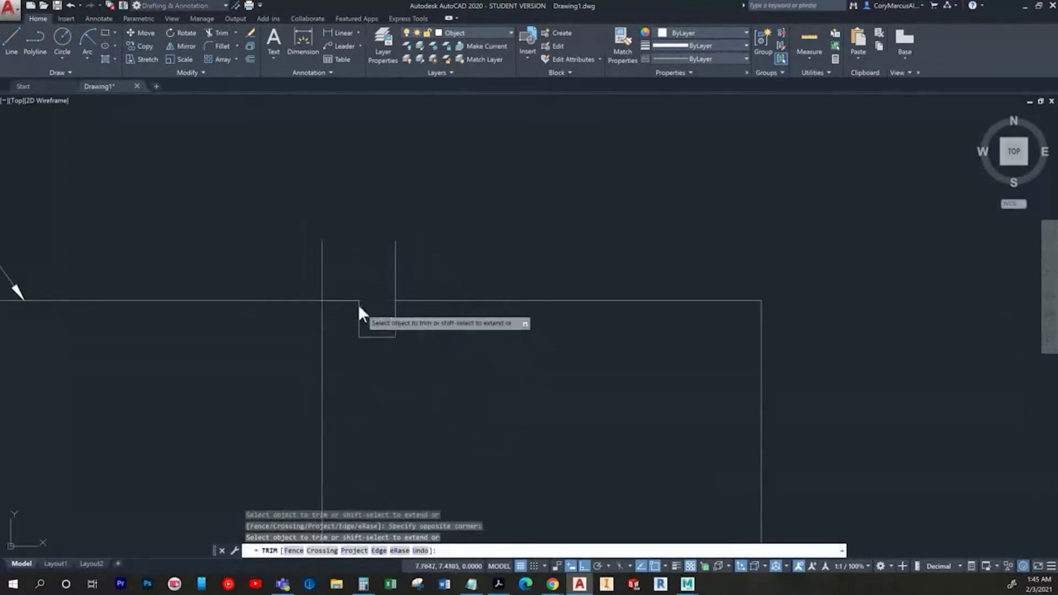
key("Escape")
Step: Shorten the left part of the shaft's upper edge so that it ends at the interior vertical line
left_click(307, 301)
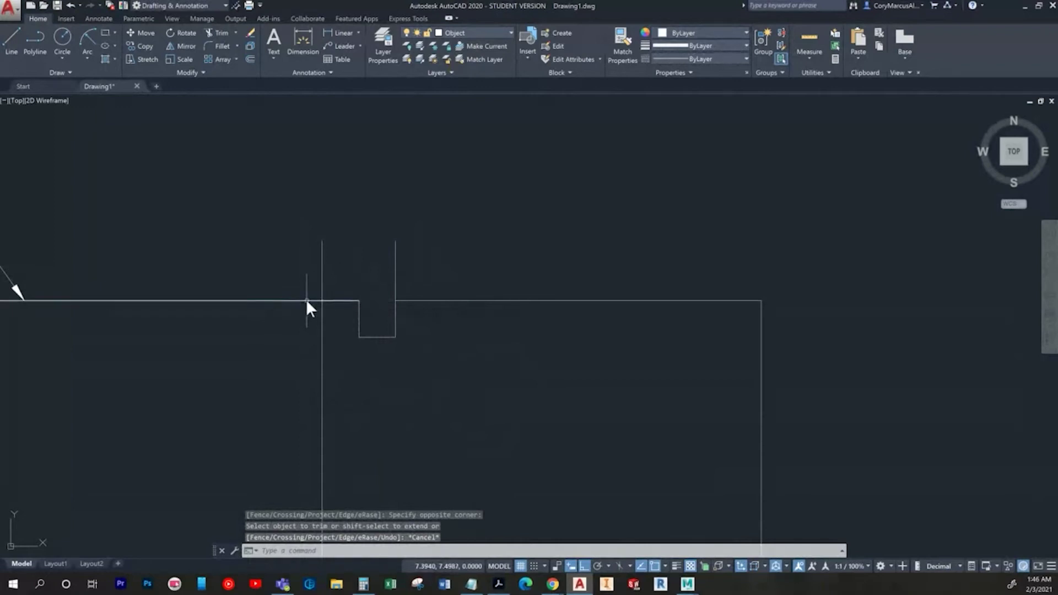
left_click(359, 301)
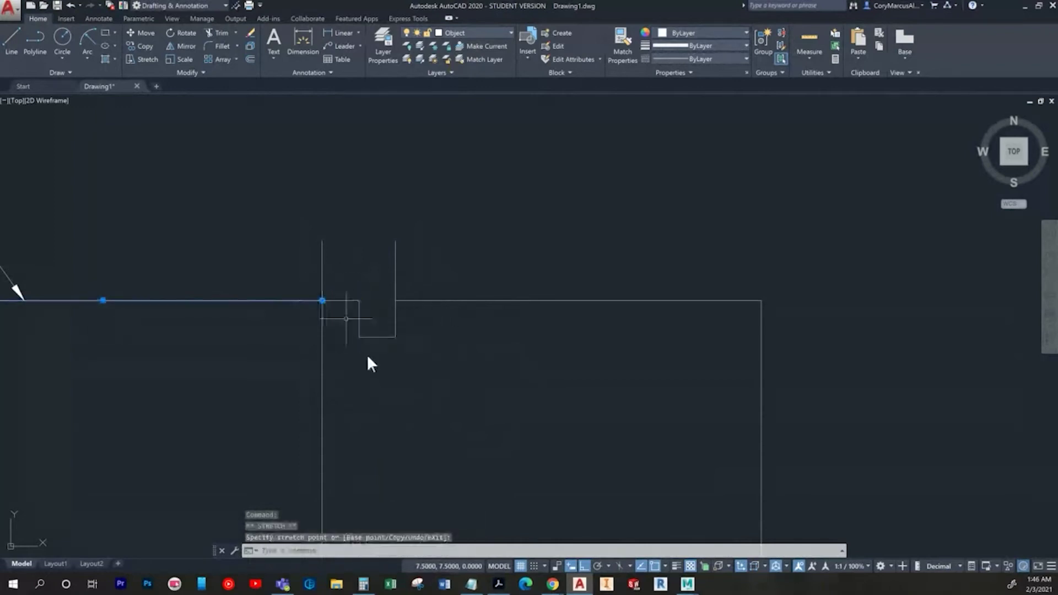
key("Escape")
middle_click_drag(335, 321, 441, 337)
scroll(445, 310, "down", 2)
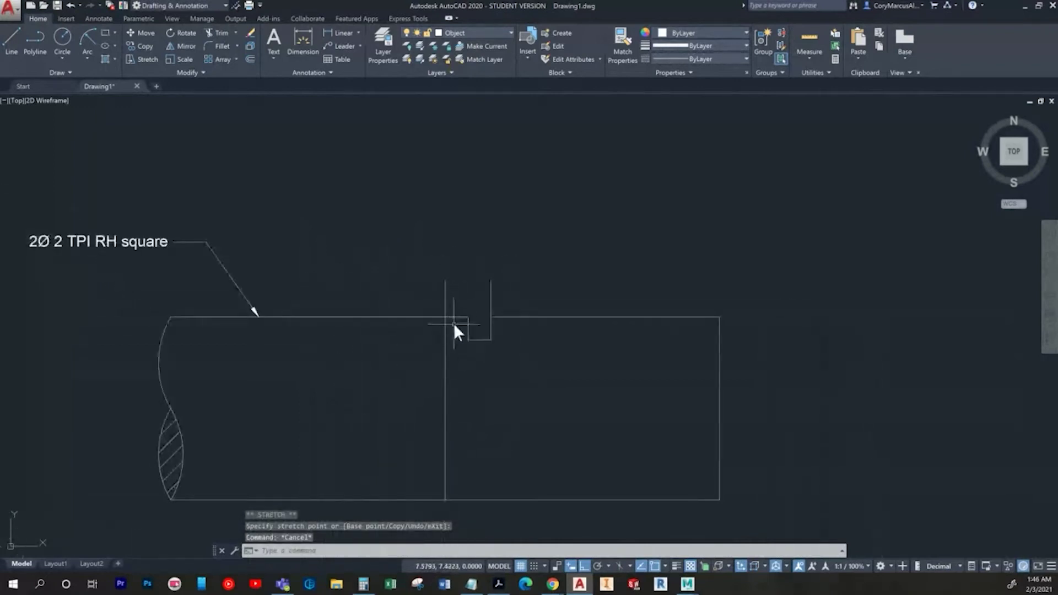
Step: Check the extent of the shaft's left upper edge line and look at the multiple threads figure in the Acrobat textbook
scroll(455, 331, "up", 2)
left_click(415, 331)
left_click(375, 273)
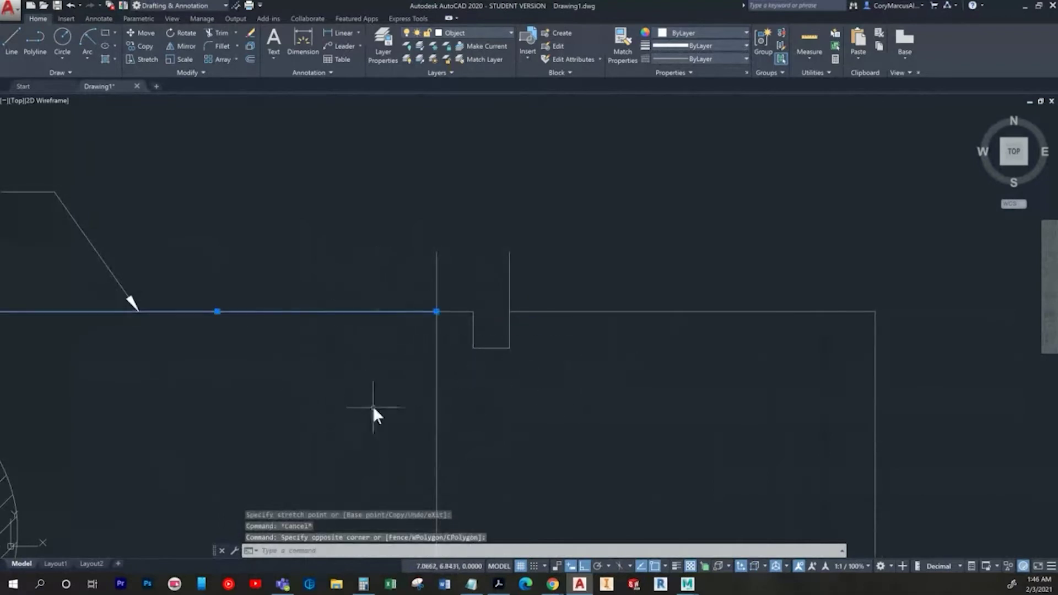
scroll(373, 403, "down", 2)
middle_click_drag(372, 402, 364, 265)
key("Escape")
key("Escape")
scroll(422, 289, "up", 4)
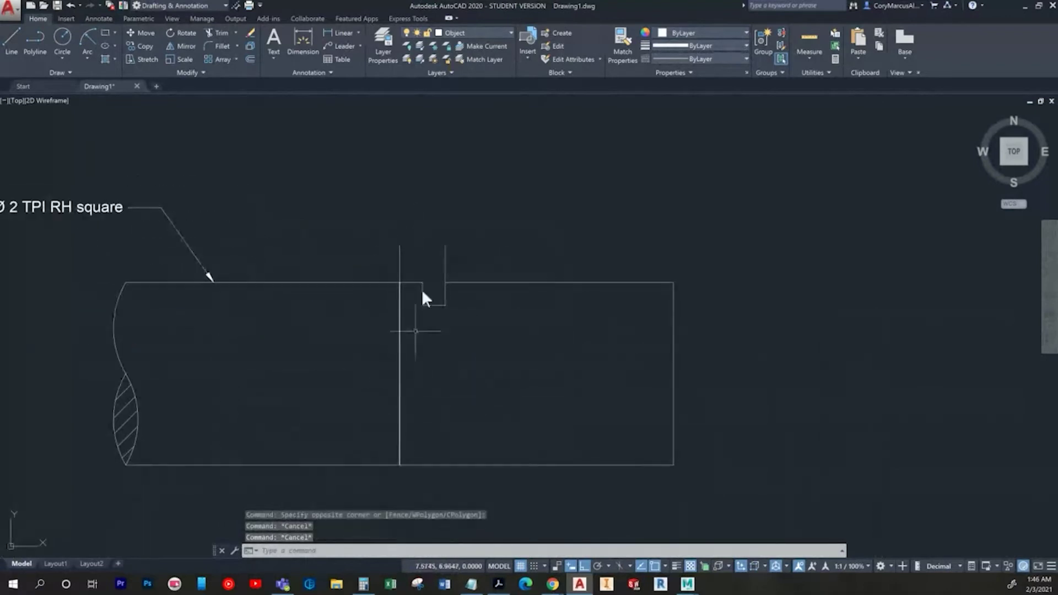
key("Escape")
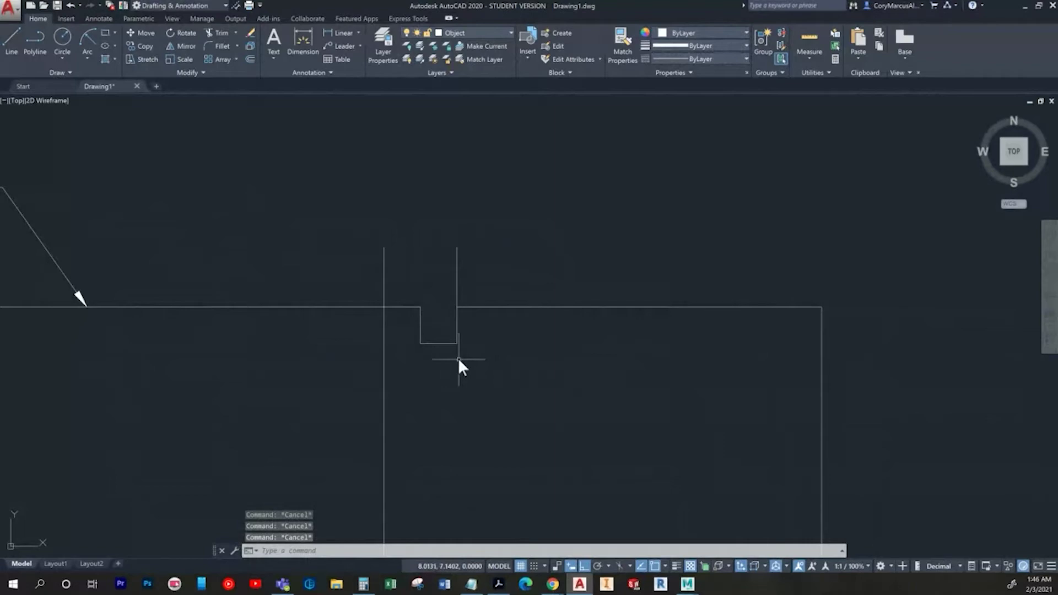
key("alt+Tab")
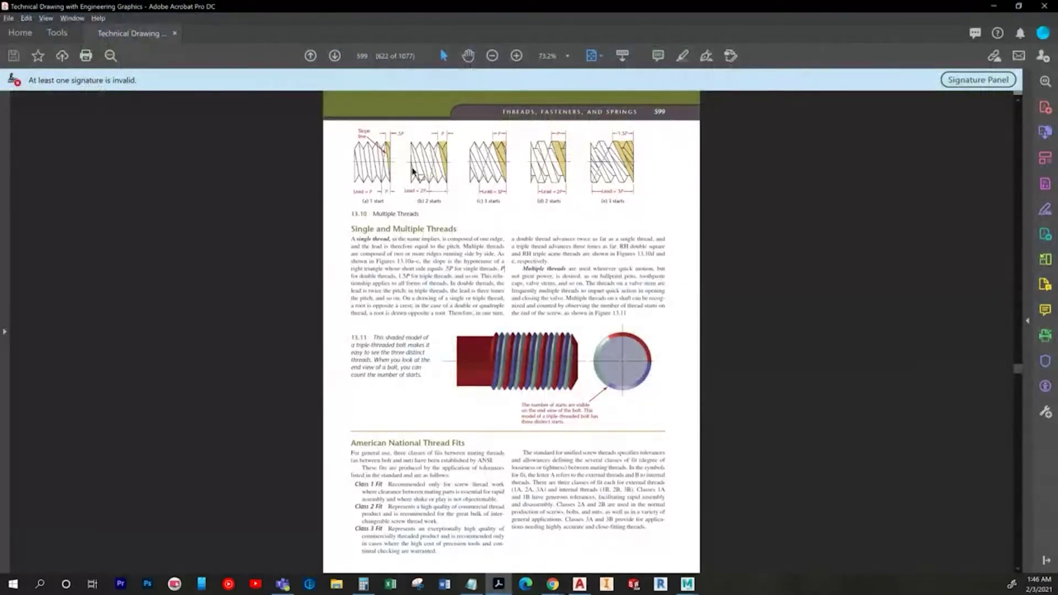
key("alt+Tab")
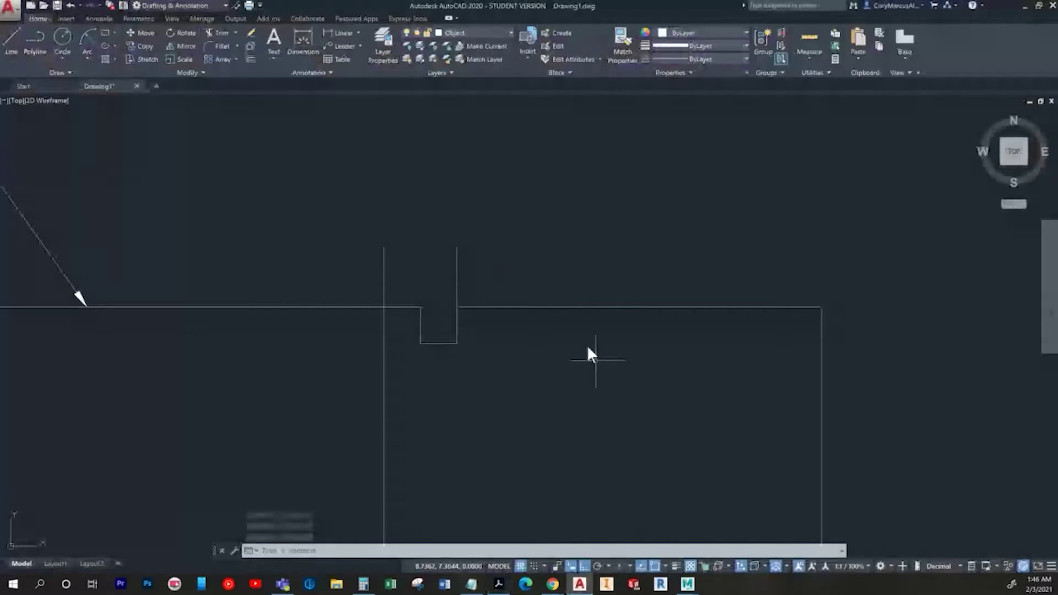
Step: Copy the four-segment thread profile three times to the right along the shaft's upper edge, each starting where the previous one ends
left_click(482, 328)
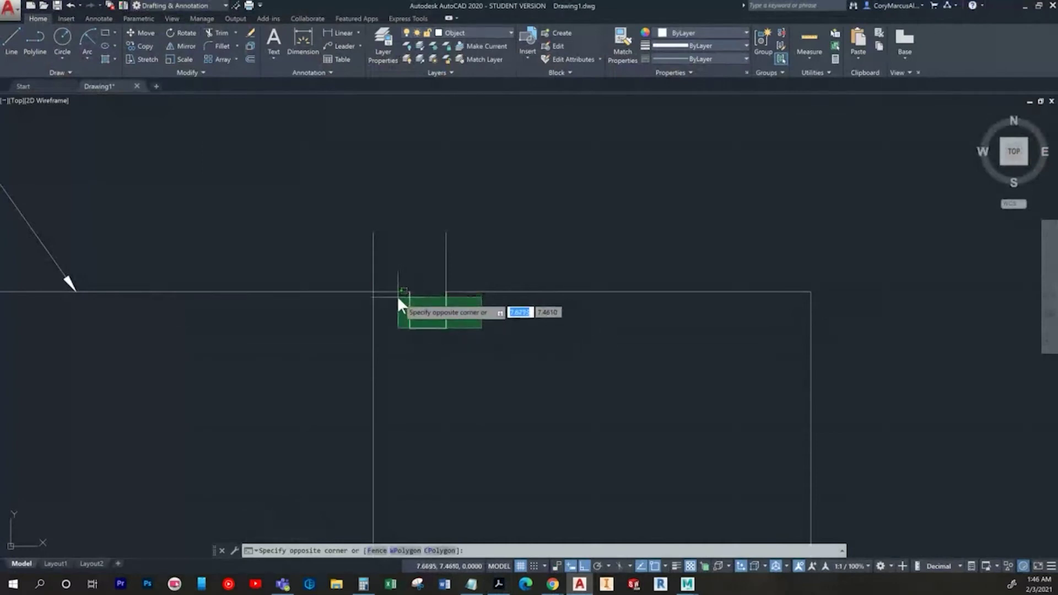
left_click(398, 297)
scroll(398, 297, "up", 2)
left_click(399, 298)
left_click(392, 268)
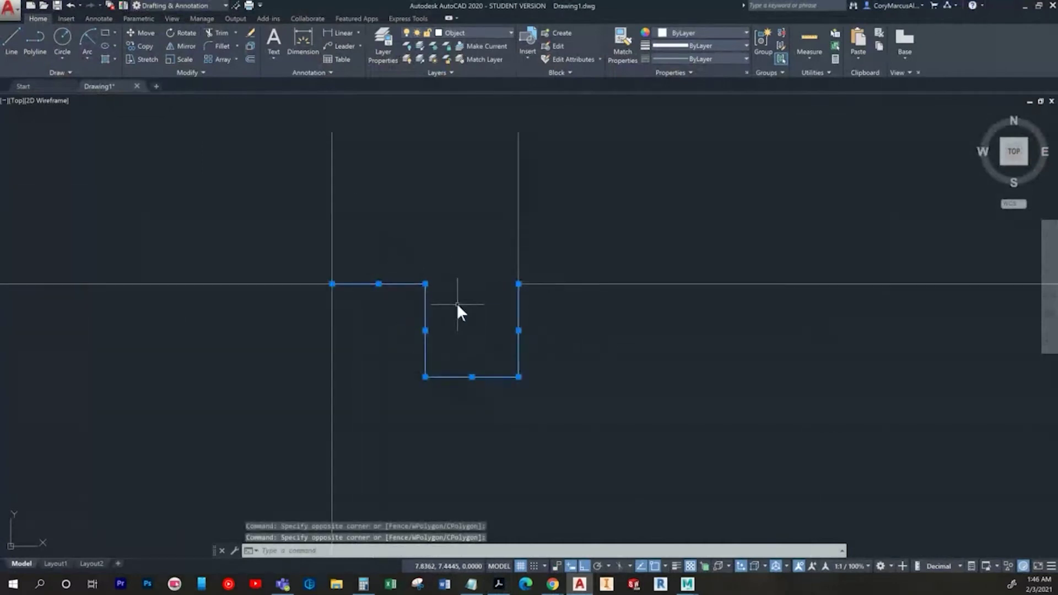
key("ctrl+c")
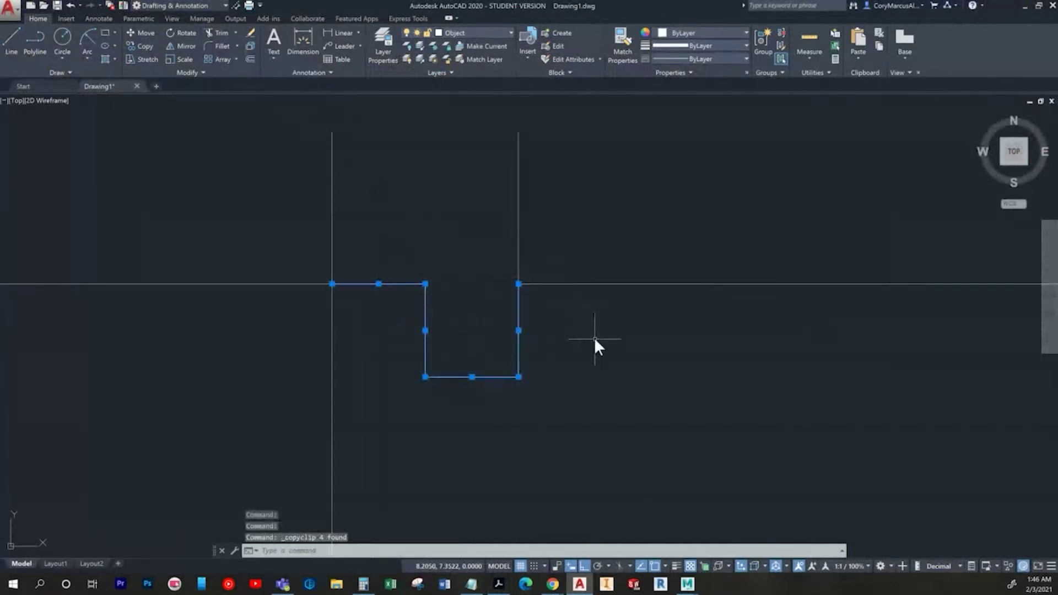
left_click(140, 46)
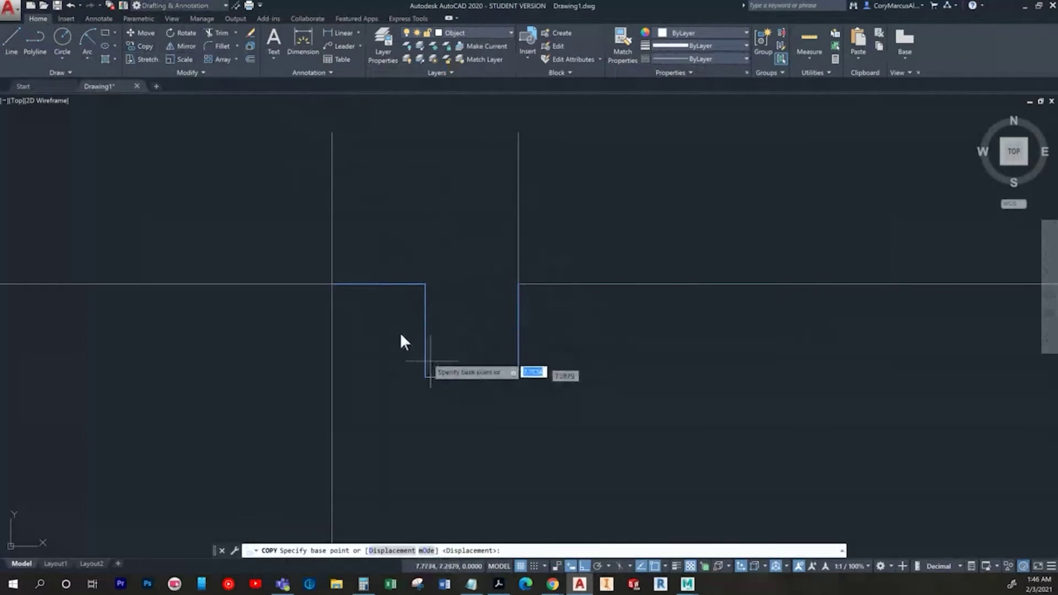
left_click(331, 285)
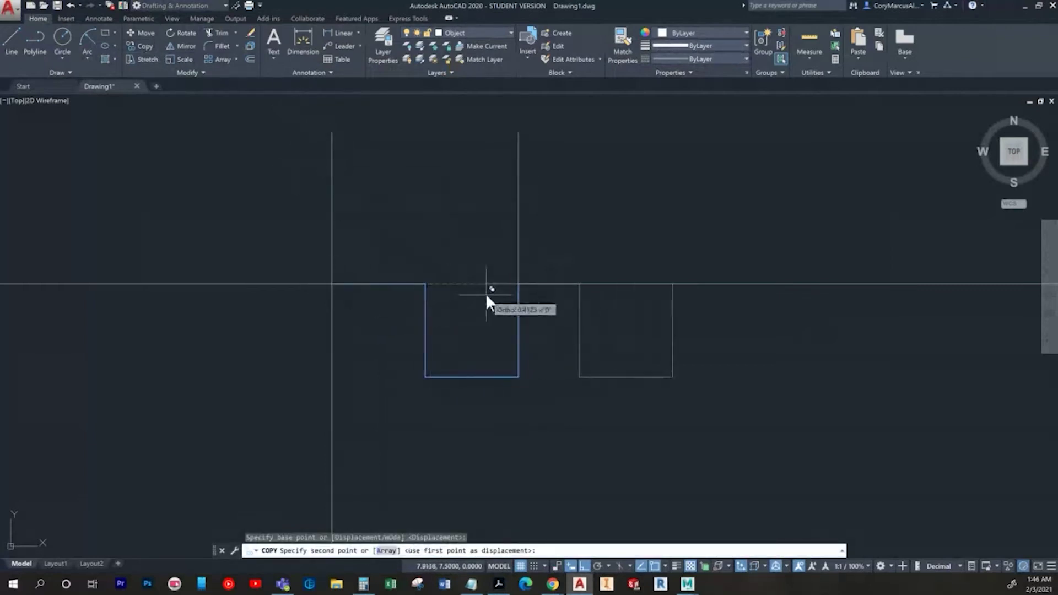
left_click(520, 283)
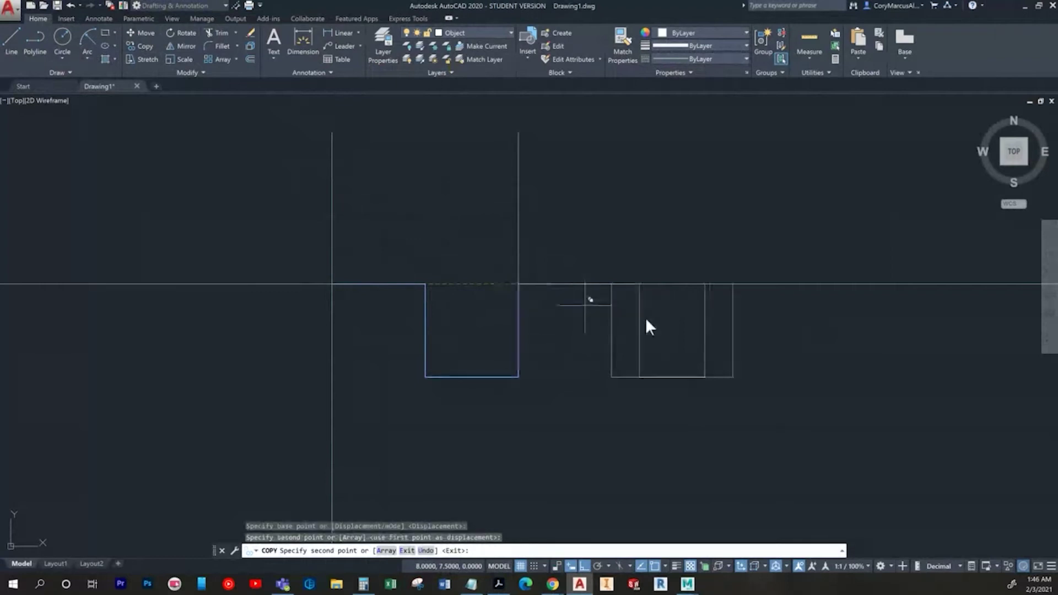
left_click(705, 284)
middle_click_drag(649, 353, 222, 373)
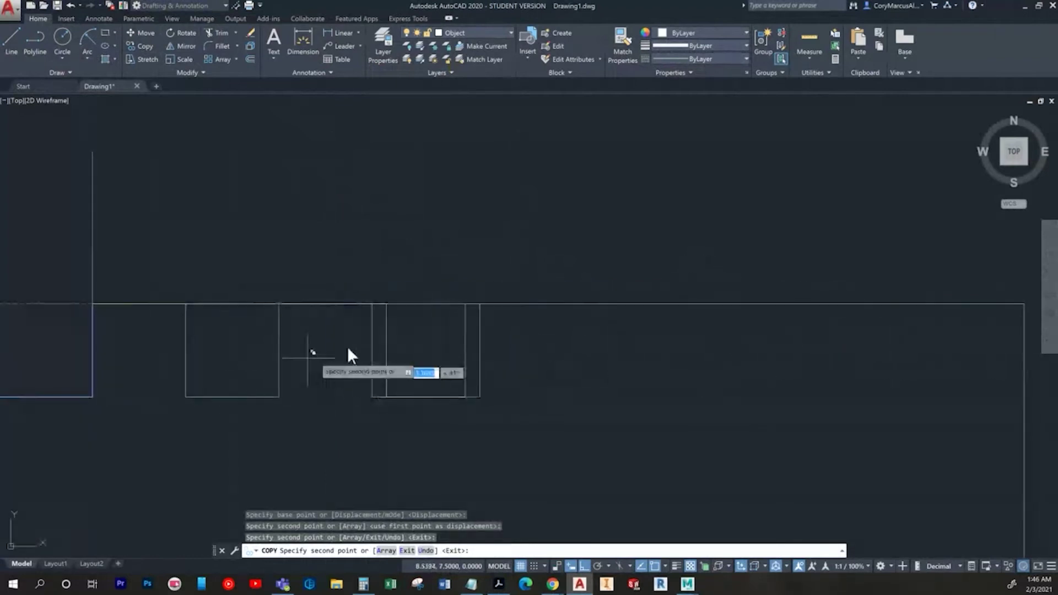
left_click(464, 302)
key("Escape")
Step: Erase the remaining original upper edge line of the shaft to the right of the first groove
left_click(741, 325)
left_click(658, 301)
key("Delete")
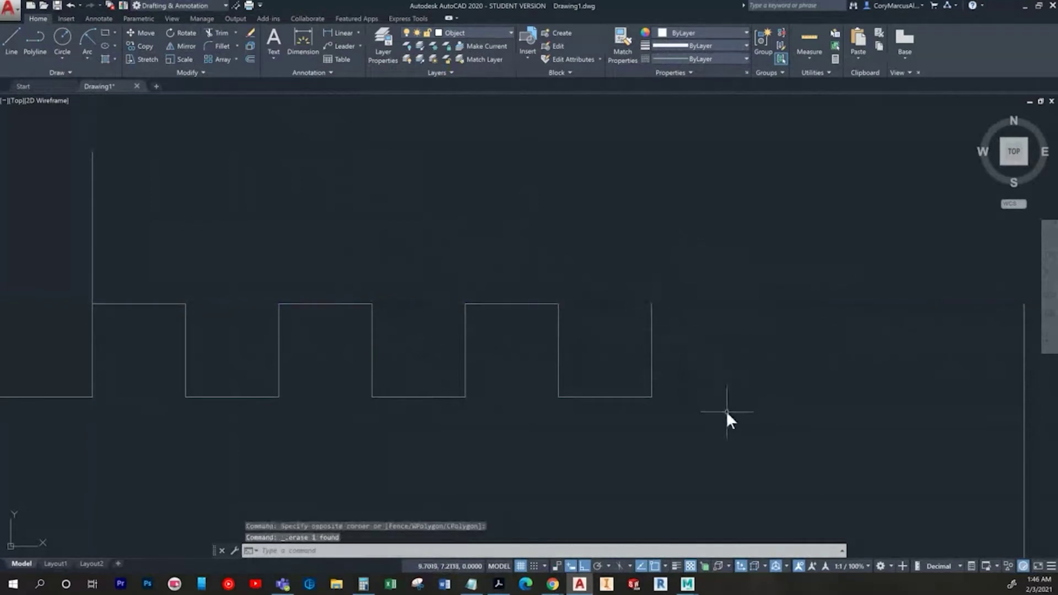
Step: Copy the last four-segment thread profile twice to the right along the upper edge, ending at the shaft's right end line
left_click(723, 428)
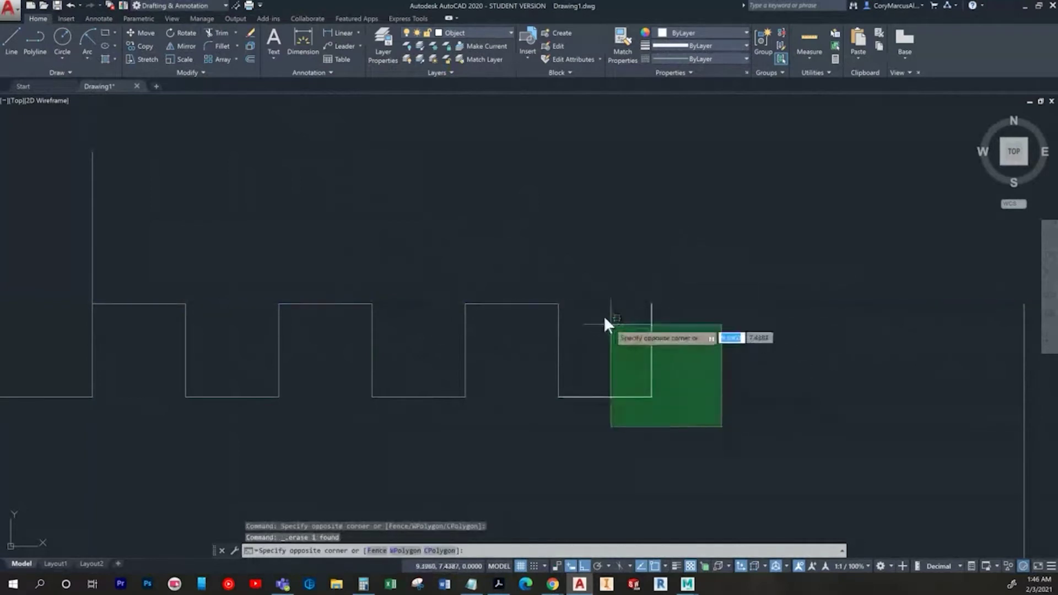
left_click(521, 274)
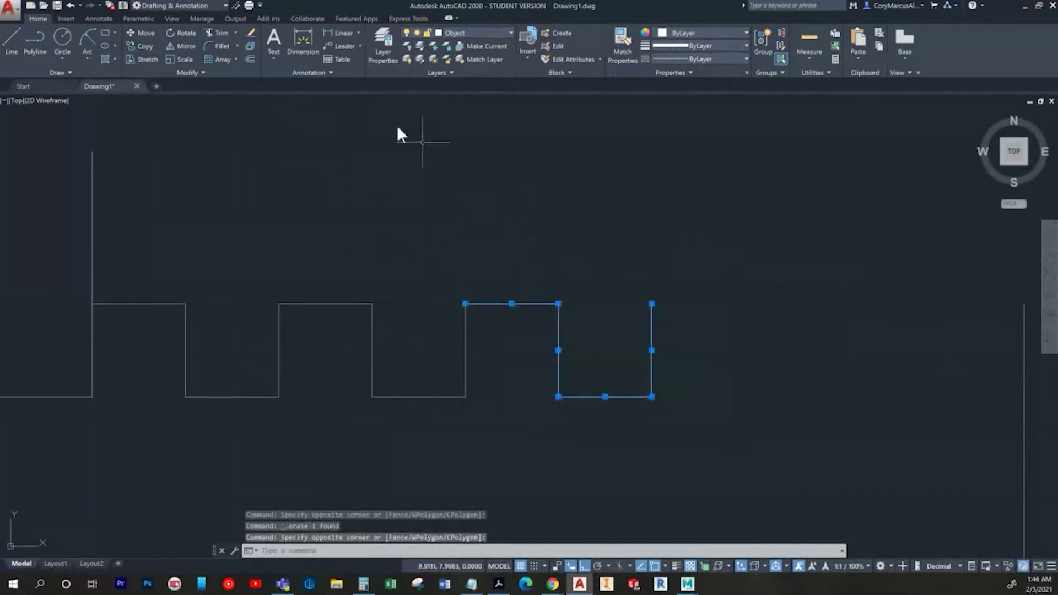
left_click(145, 45)
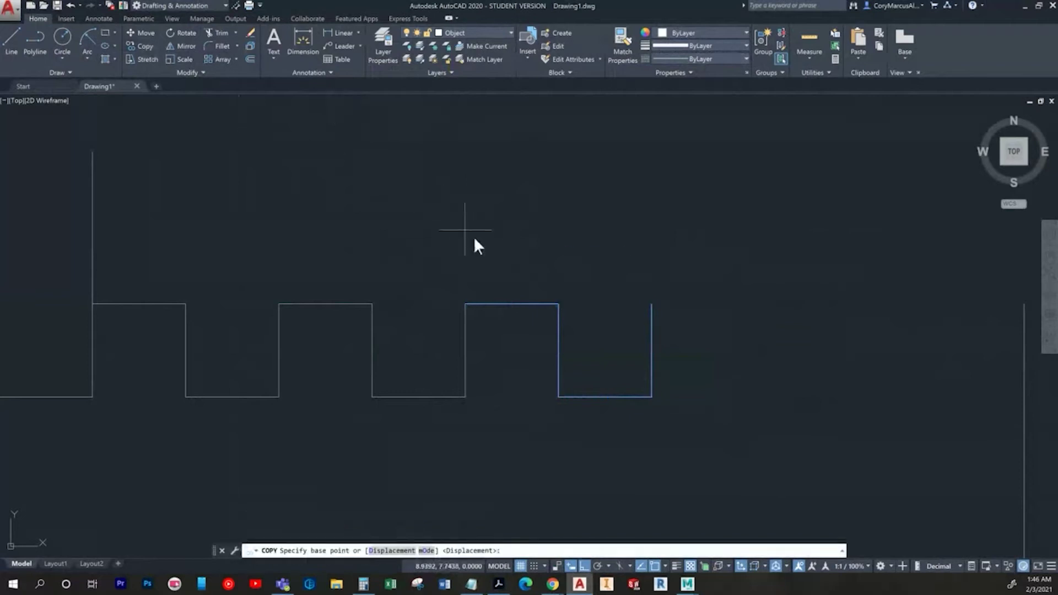
left_click(464, 303)
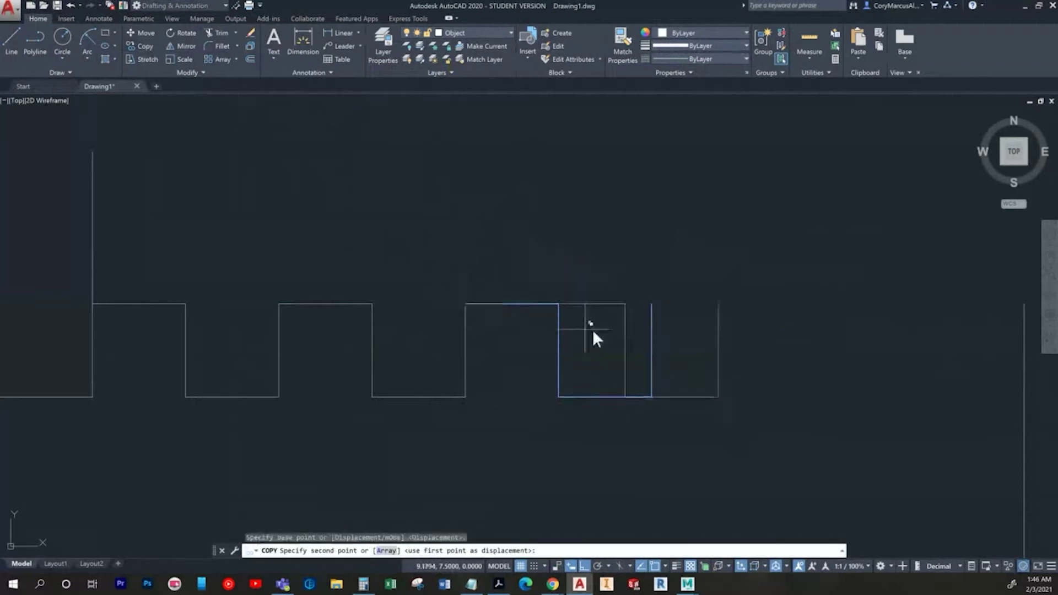
left_click(653, 302)
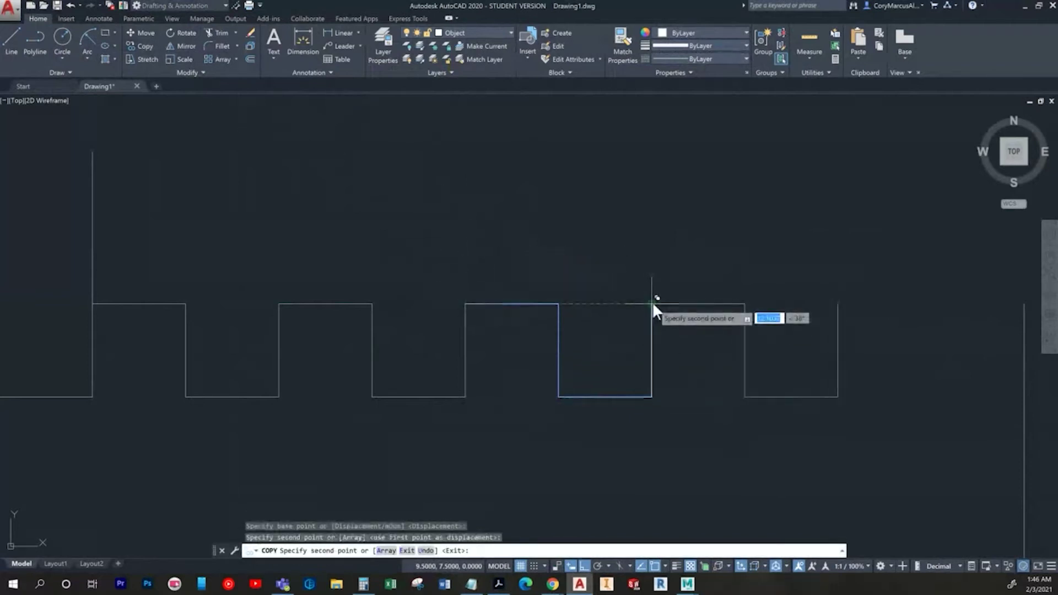
left_click(429, 315)
key("Escape")
Step: Examine how the last thread segment meets the shaft's right end line and review the full upper thread profile
scroll(615, 430, "up", 5)
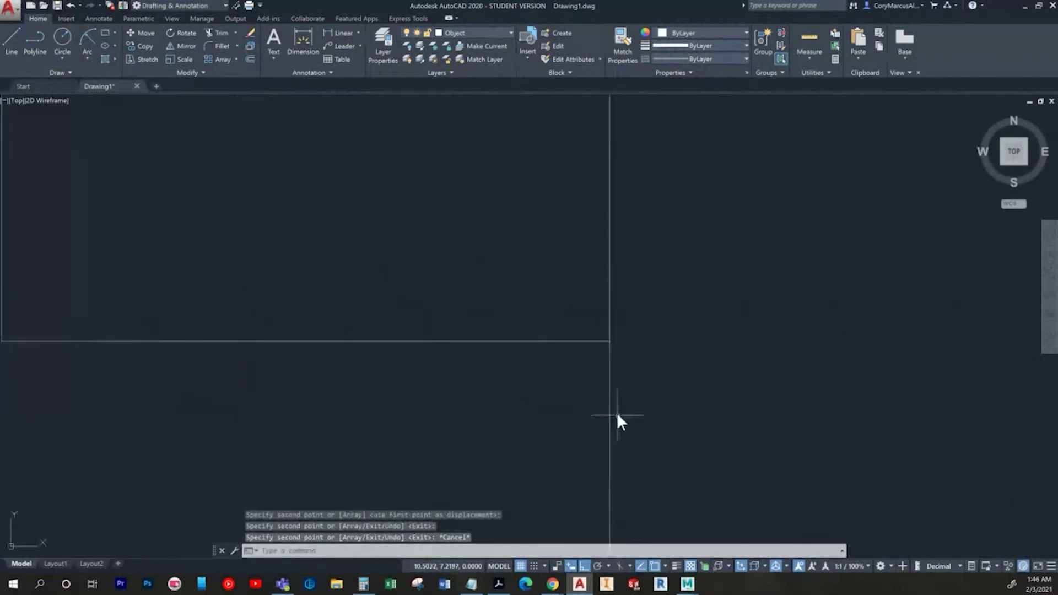
scroll(620, 237, "up", 6)
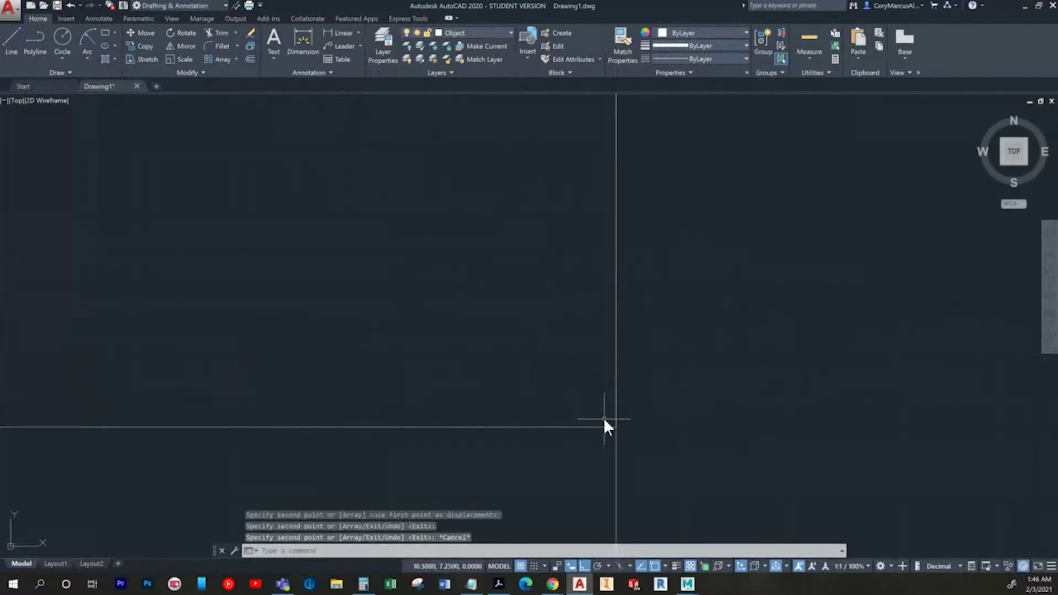
scroll(607, 423, "down", 6)
scroll(606, 422, "down", 2)
scroll(491, 396, "down", 5)
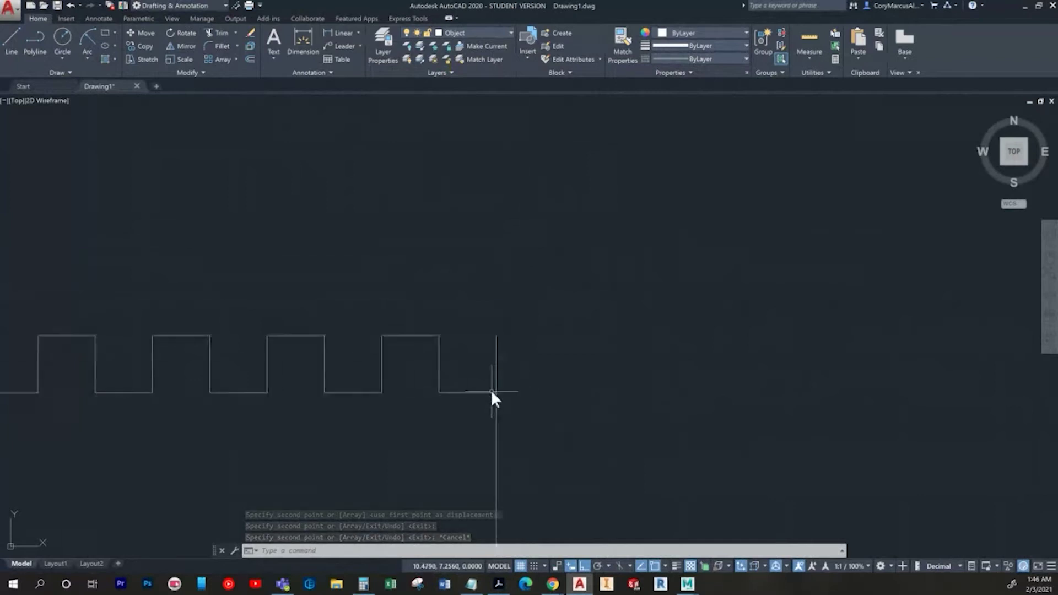
scroll(393, 354, "down", 2)
middle_click_drag(466, 420, 528, 345)
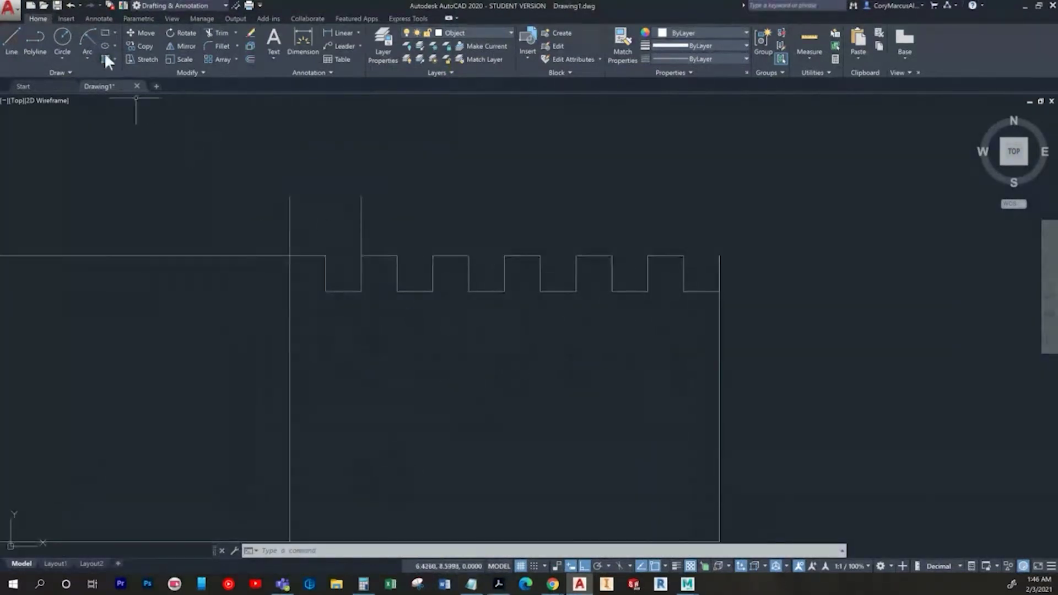
Step: Erase the two vertical construction lines that extend above the shaft's upper edge at the first thread pitch
left_click(709, 303)
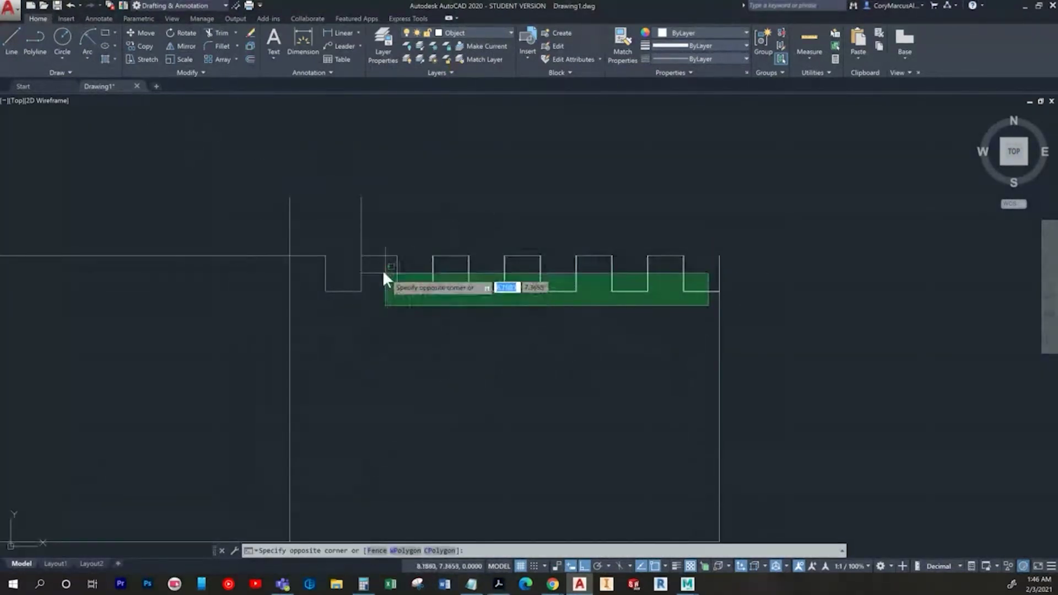
key("Escape")
left_click(384, 226)
left_click(285, 203)
key("Delete")
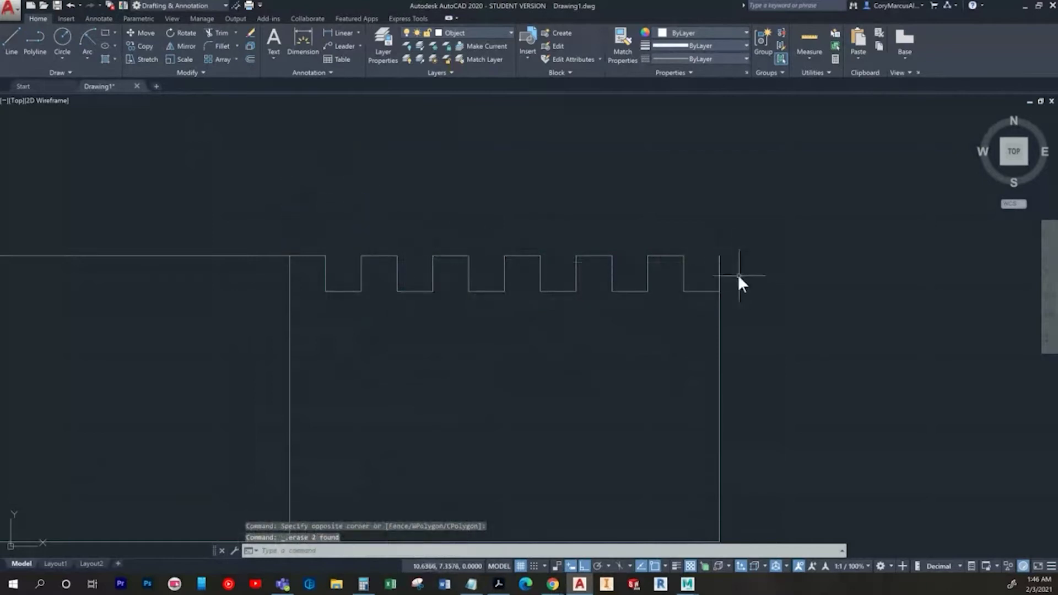
left_click(720, 300)
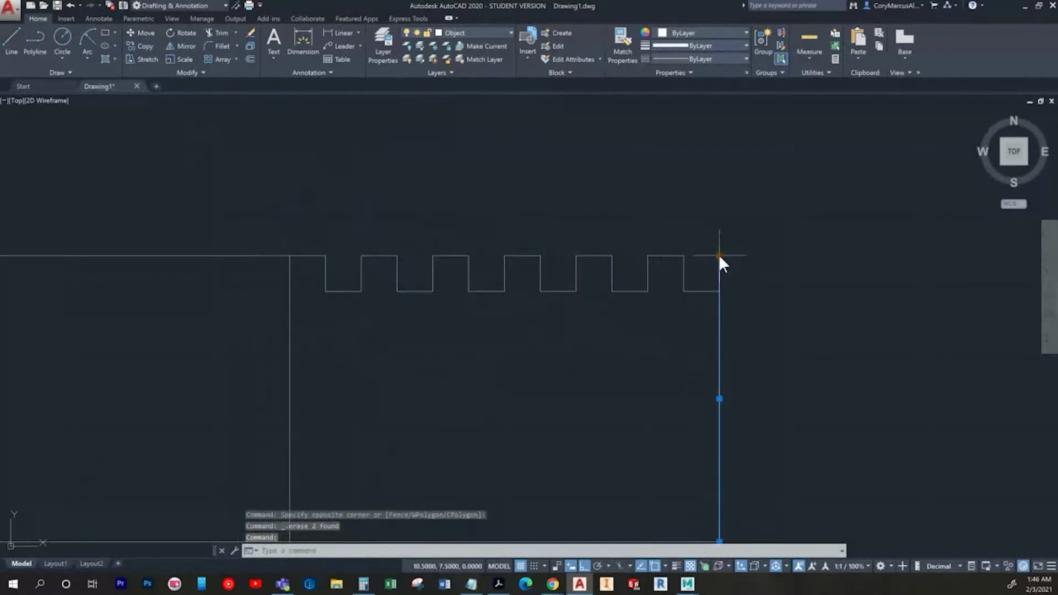
left_click(720, 256)
key("Escape")
Step: Copy the whole upper thread profile straight down to a free spot just below the shaft
left_click(745, 290)
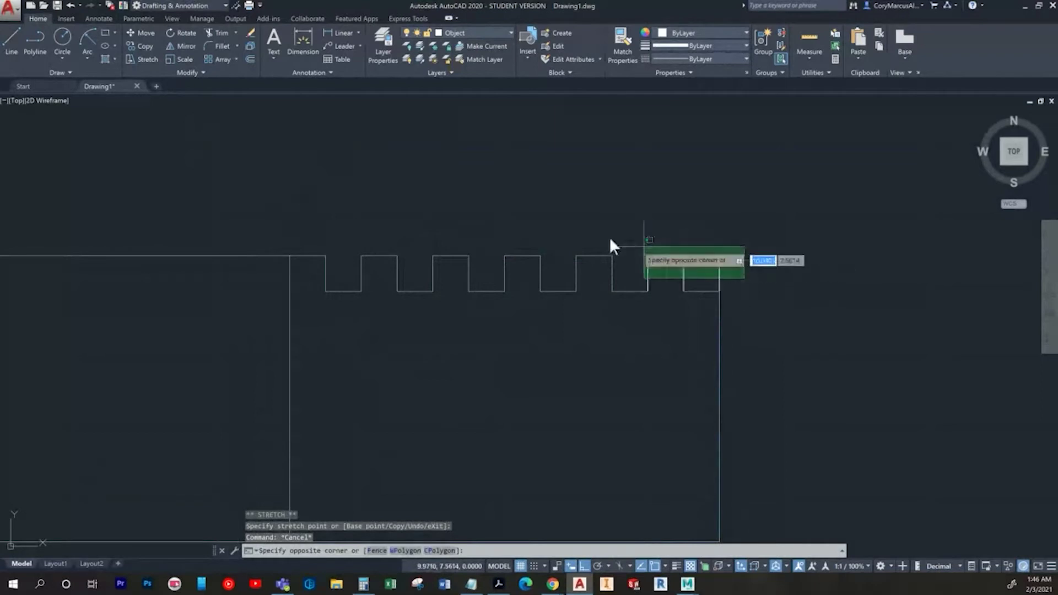
left_click(299, 226)
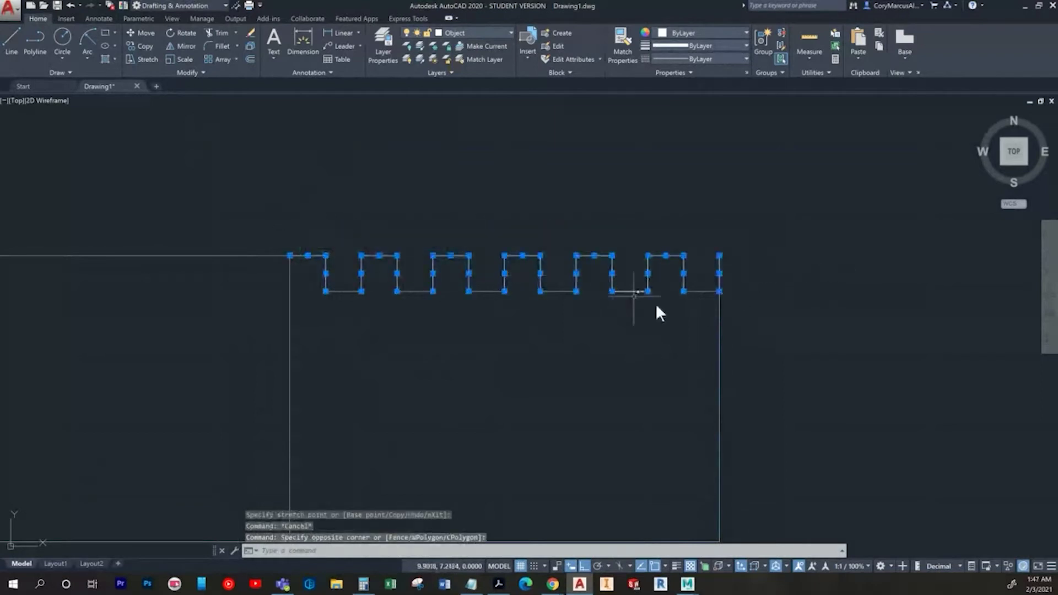
left_click(711, 315)
left_click(330, 209)
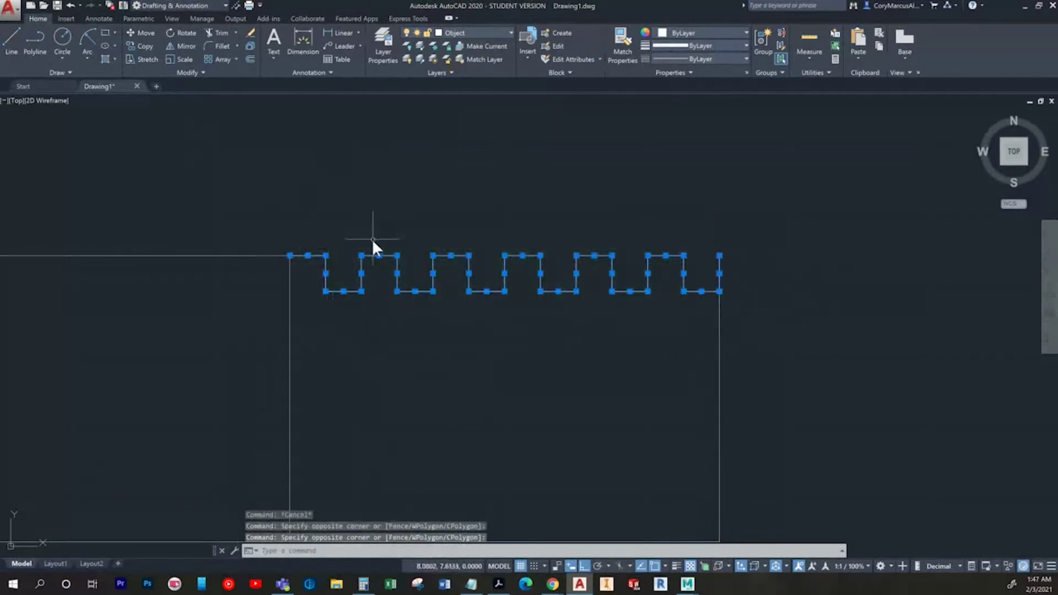
key("ctrl+c")
left_click(145, 45)
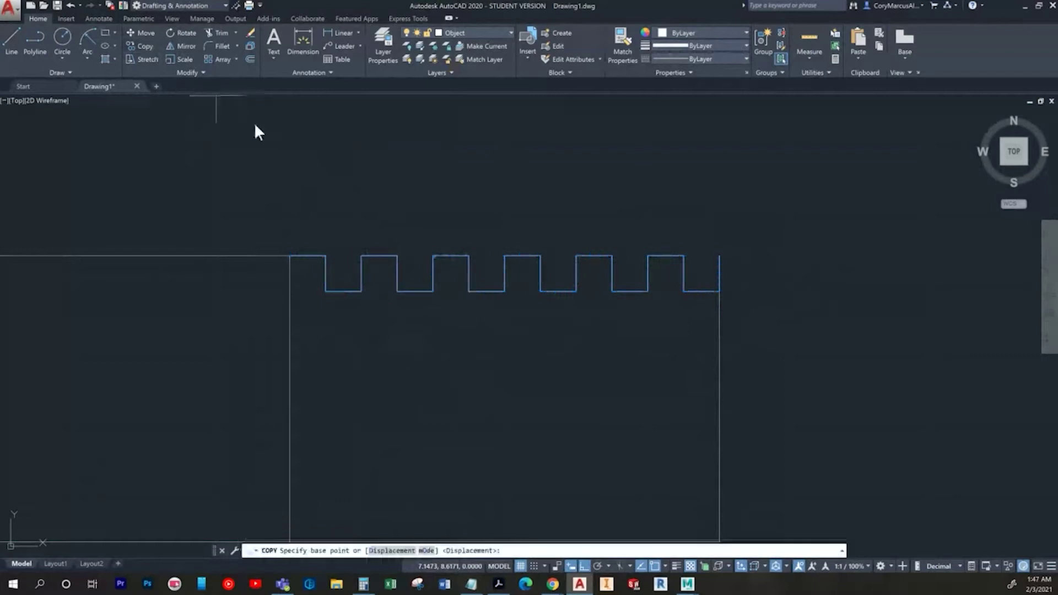
left_click(290, 255)
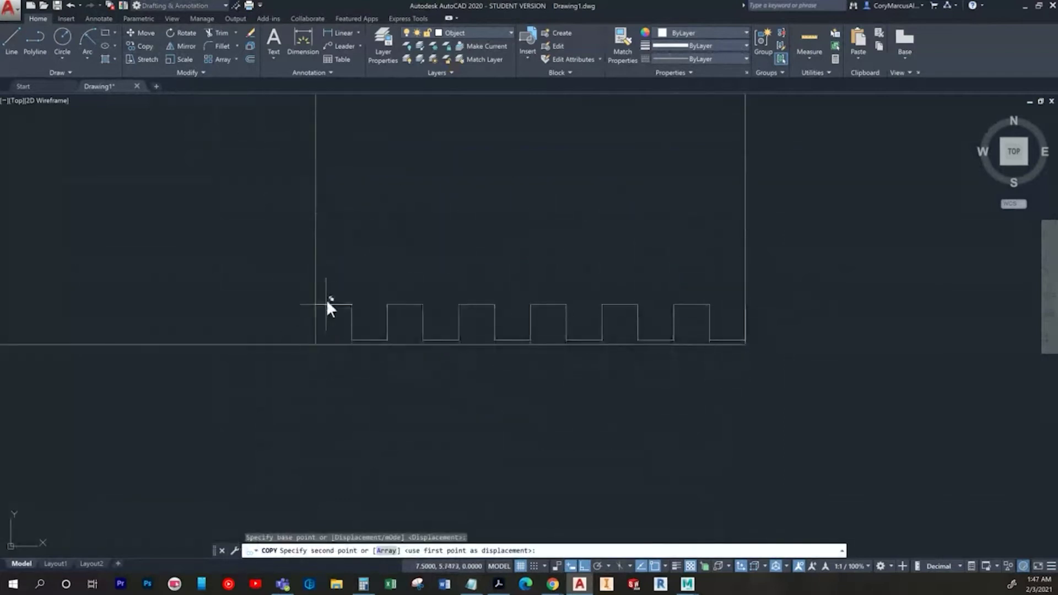
left_click(423, 402)
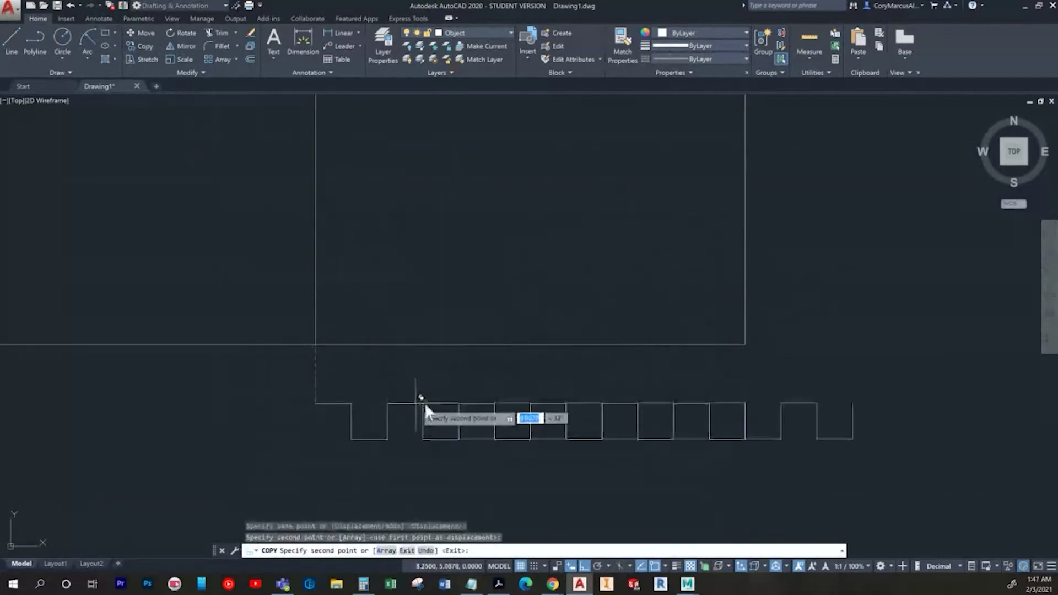
key("Escape")
key("Escape")
Step: Move the copied thread profile up so that its lower right corner sits on the shaft's lower right corner
left_click(804, 467)
left_click(190, 382)
right_click(190, 383)
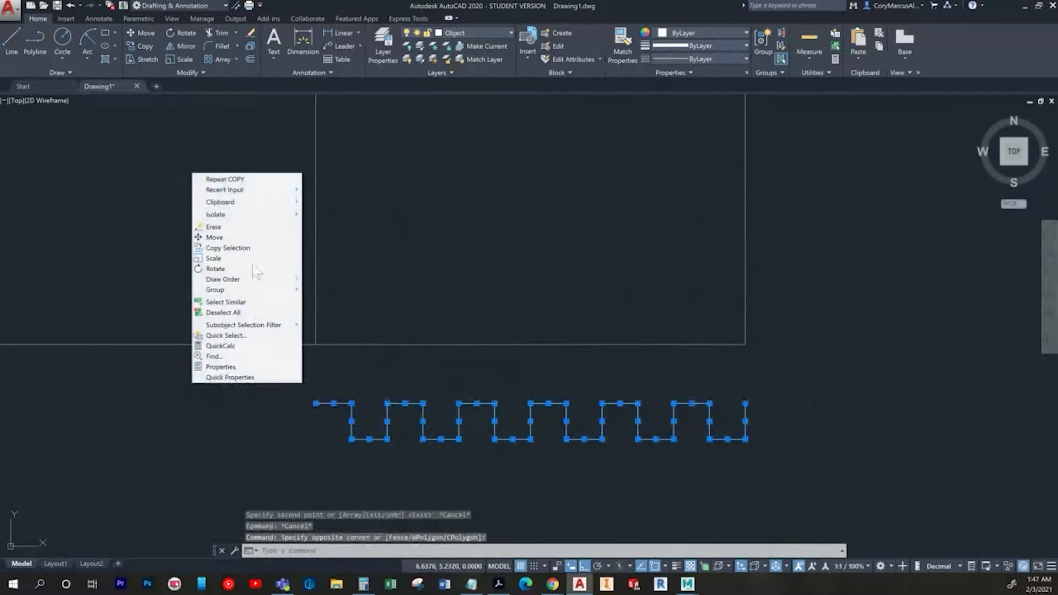
left_click(237, 237)
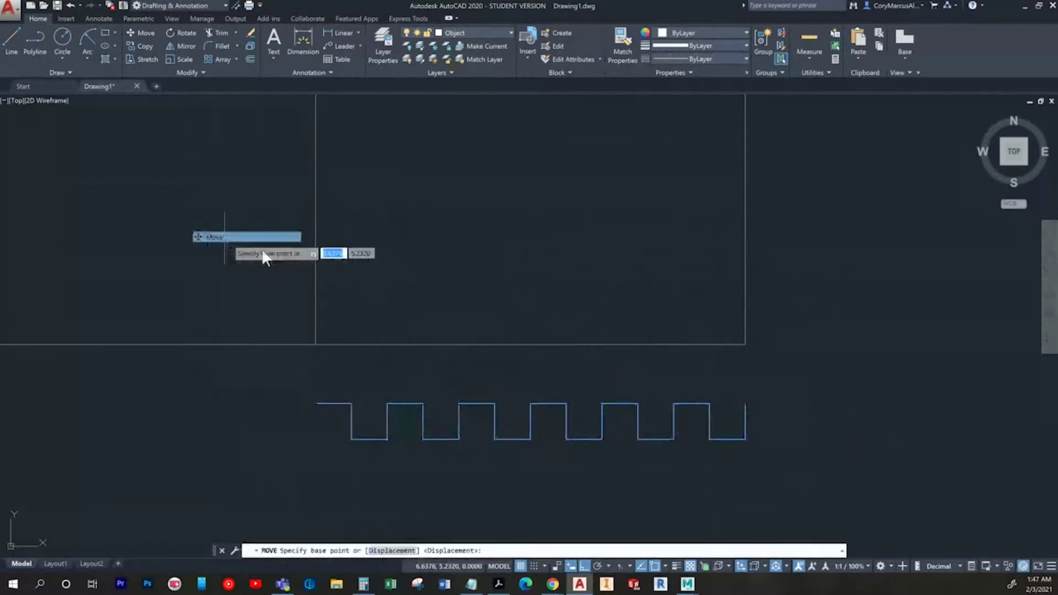
left_click(745, 439)
left_click(749, 339)
key("Escape")
key("Escape")
Step: Erase the shaft's original lower edge line and its right end line
middle_click_drag(715, 377, 713, 396)
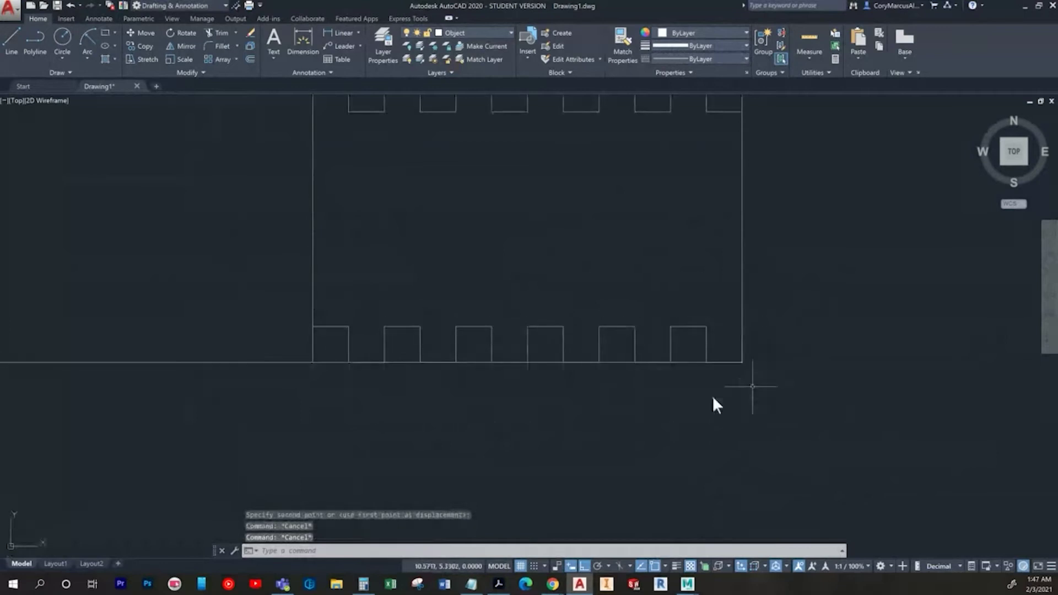
left_click(336, 381)
left_click(326, 350)
key("Delete")
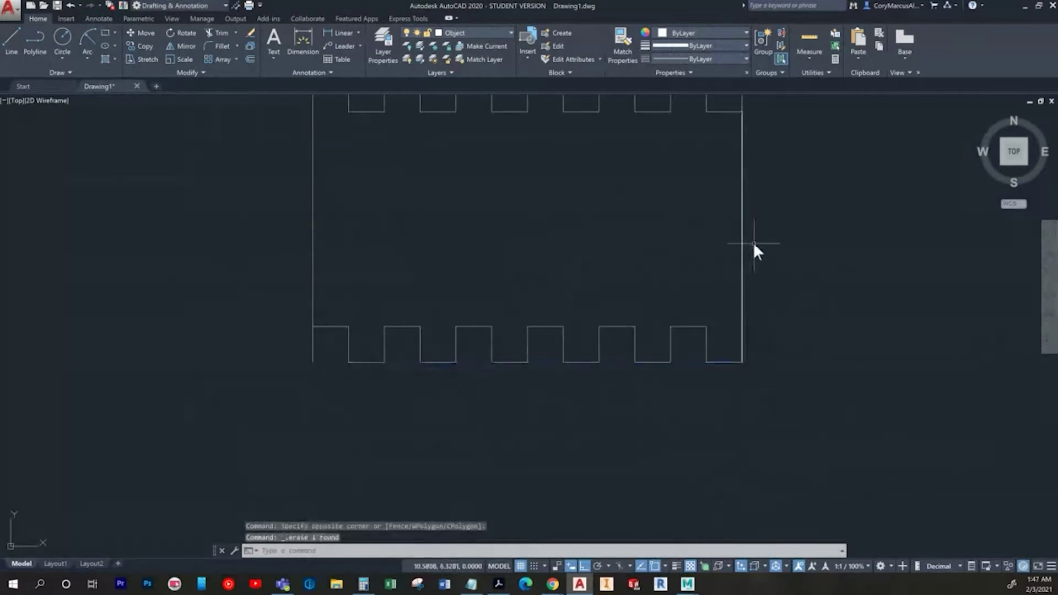
left_click(753, 243)
left_click(710, 255)
key("Delete")
middle_click_drag(685, 257, 660, 330)
scroll(659, 330, "down", 1)
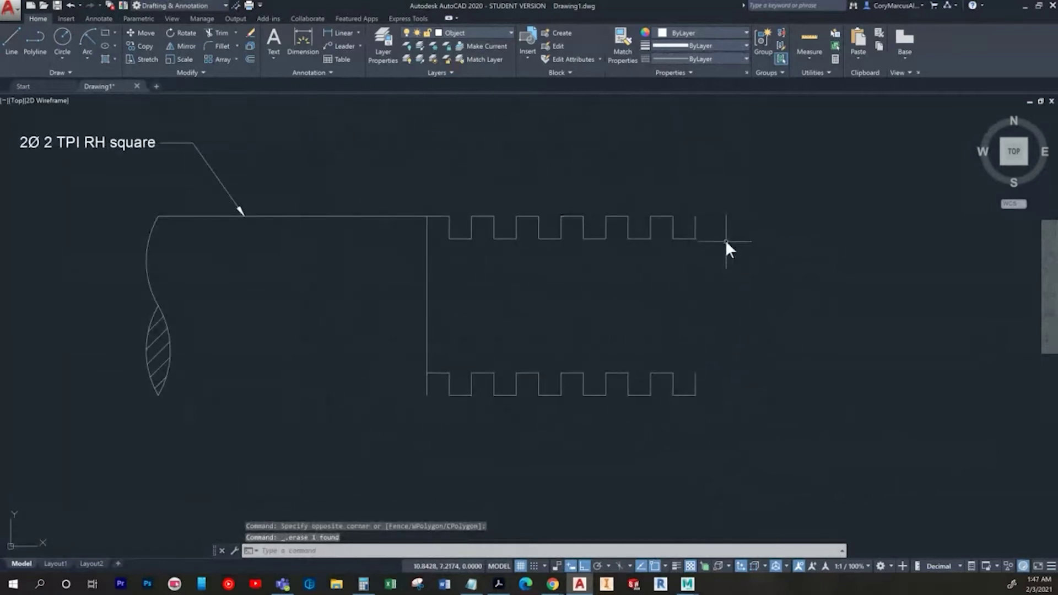
left_click(20, 50)
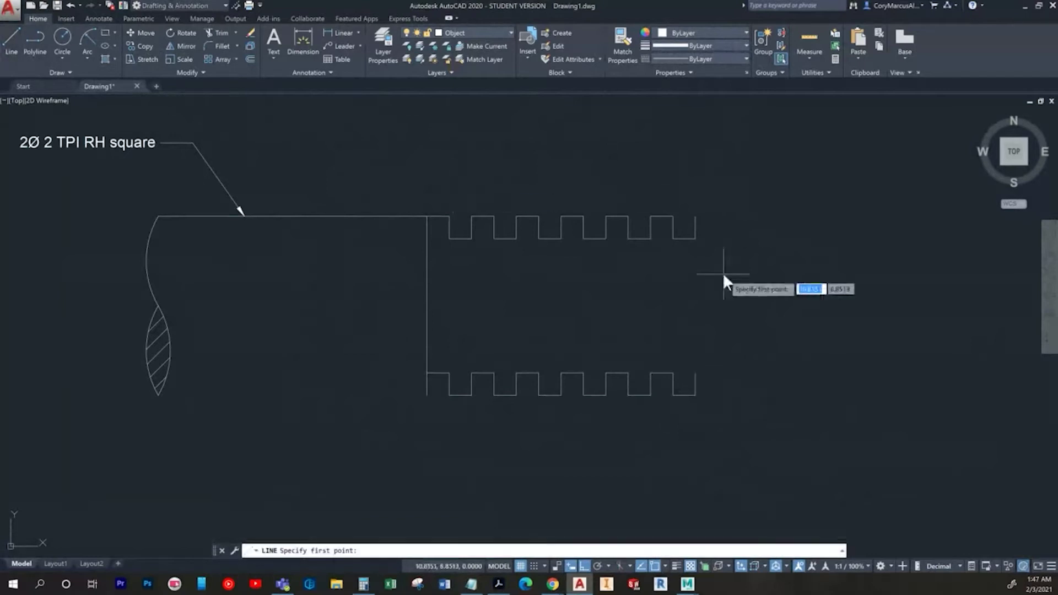
left_click(696, 239)
left_click(696, 373)
key("Escape")
Step: Stretch the short vertical segment at the lower thread's right end up to the root corner of the upper thread
left_click(692, 382)
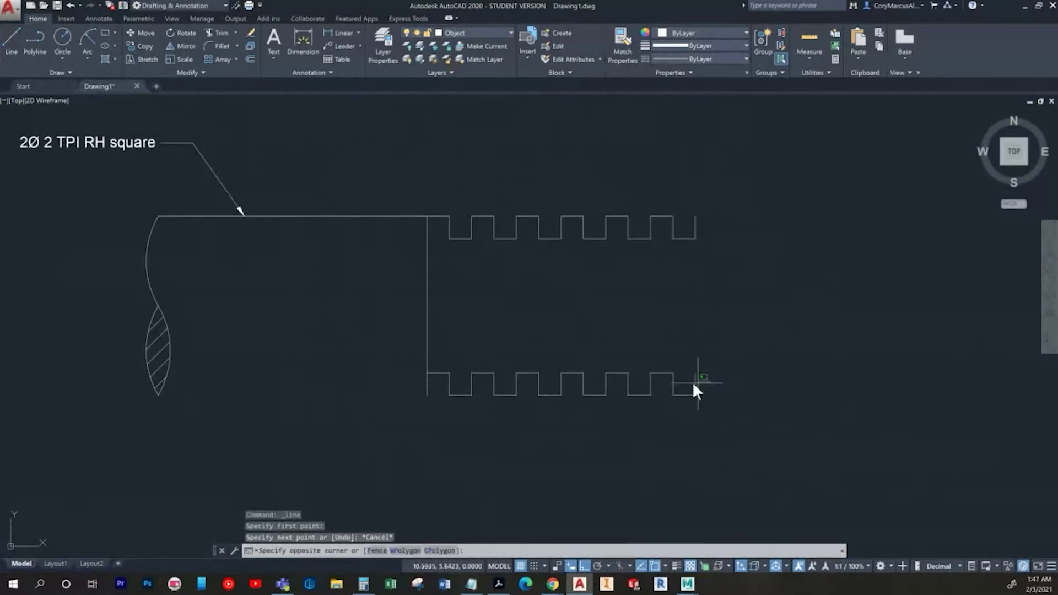
left_click(701, 389)
left_click(696, 373)
key("Escape")
key("Escape")
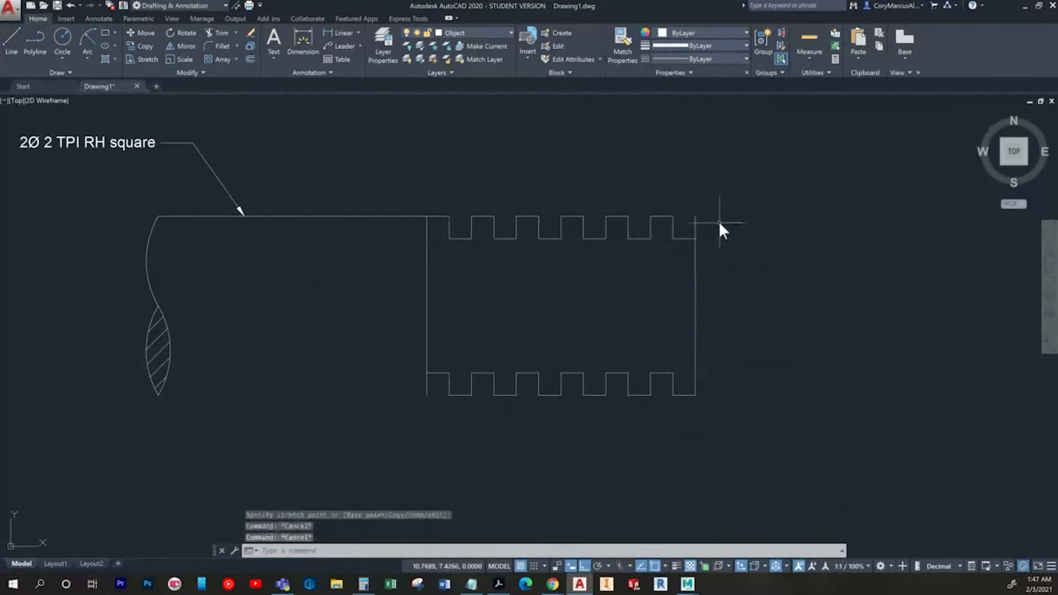
Step: Erase the short vertical segment that sticks up at the right end of the upper thread
left_click(694, 227)
left_click(711, 210)
key("Delete")
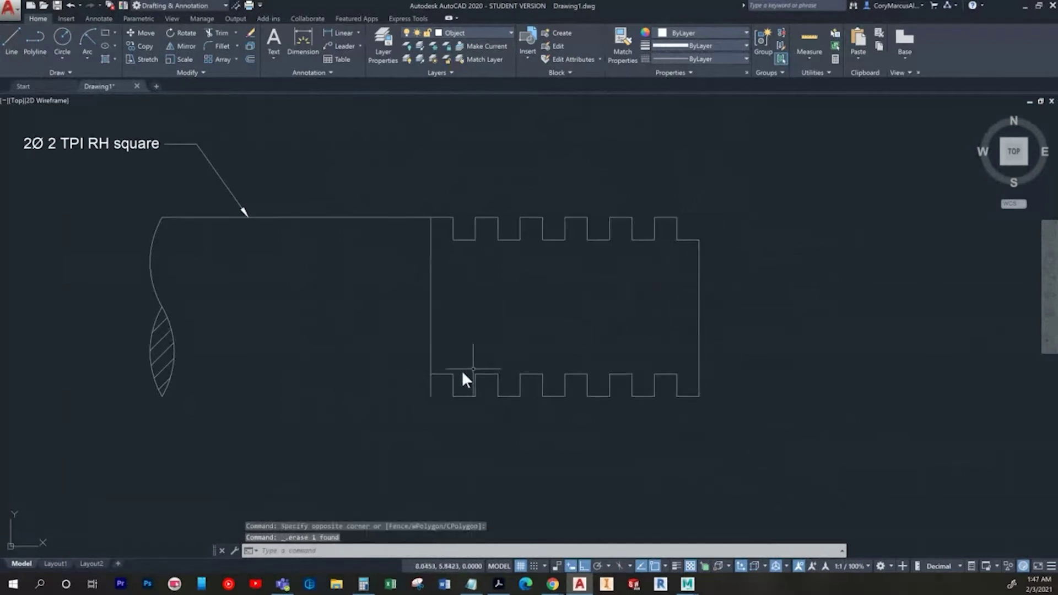
Step: Try to draw the shaft's lower edge line from the interior vertical line to the break end, and undo it
scroll(428, 389, "up", 2)
left_click(15, 51)
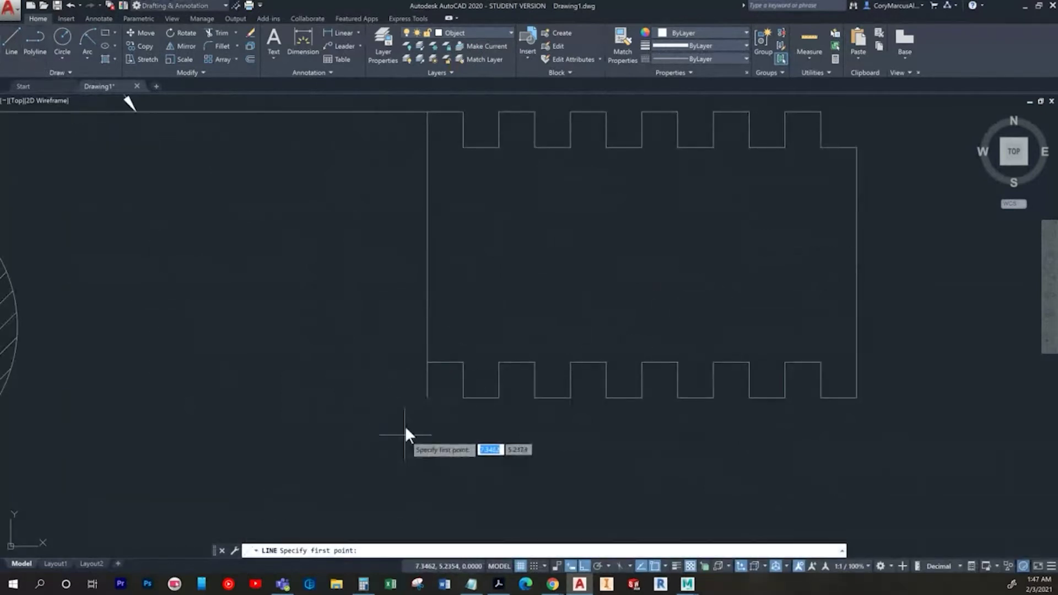
left_click(419, 394)
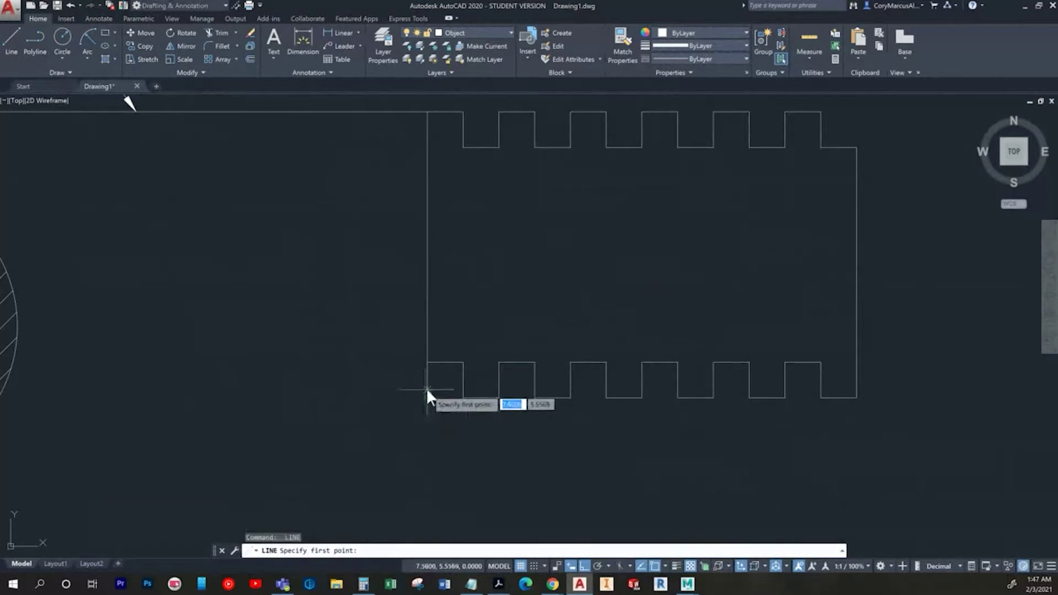
middle_click_drag(425, 388, 754, 377)
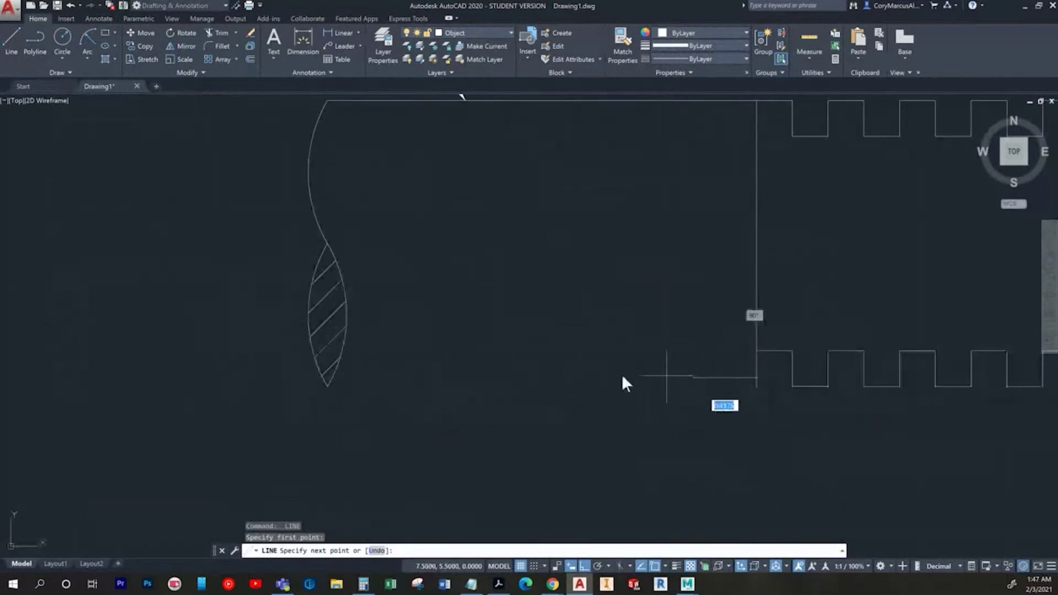
left_click(328, 385)
key("Escape")
key("ctrl+z")
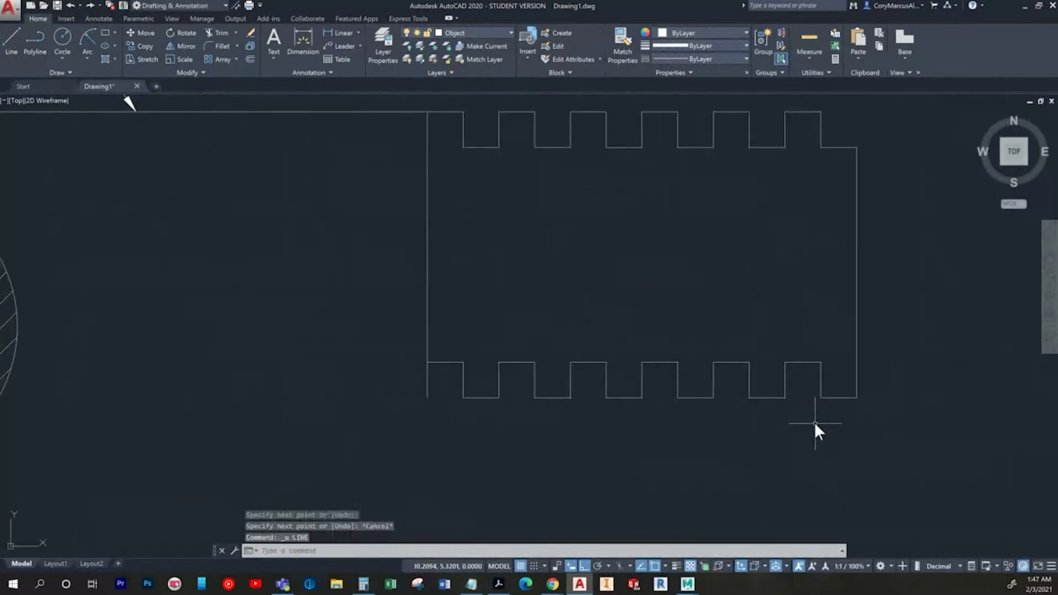
Step: Draw the shaft's lower edge from the lower end of the interior vertical line to the bottom tip of the break symbol
left_click(9, 53)
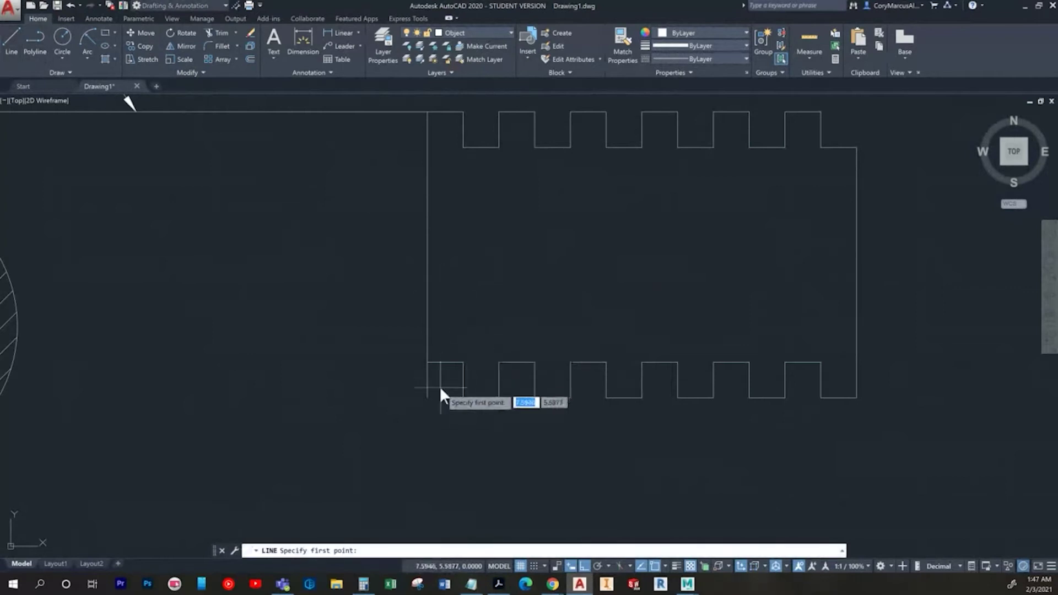
left_click(427, 397)
middle_click_drag(398, 388, 818, 323)
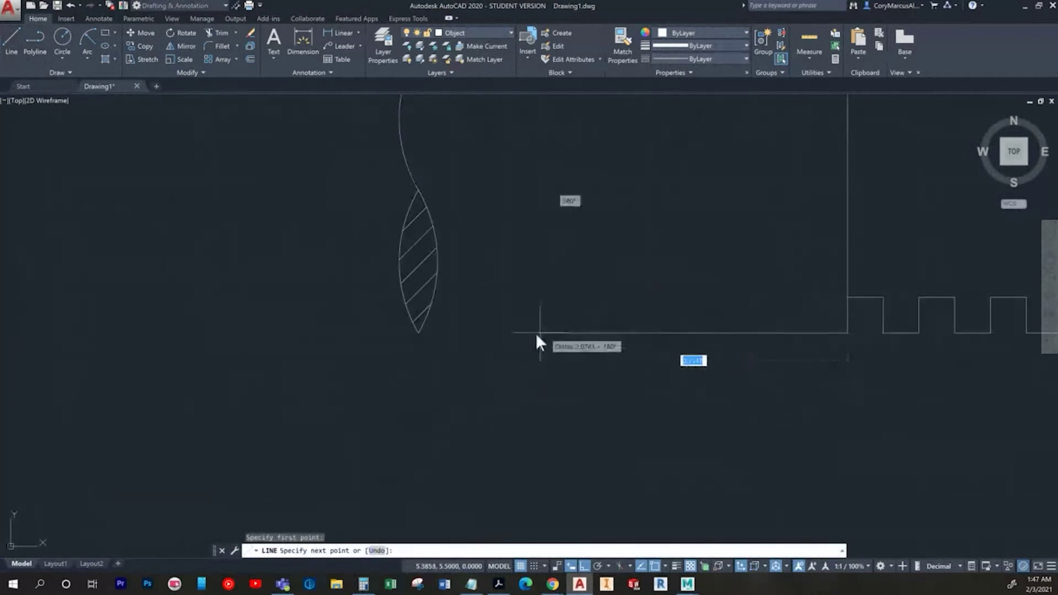
left_click(420, 330)
key("Escape")
scroll(706, 350, "down", 2)
mouse_move(953, 323)
middle_mouse_down()
mouse_move(804, 380)
mouse_move(608, 415)
middle_mouse_up()
scroll(803, 379, "up", 1)
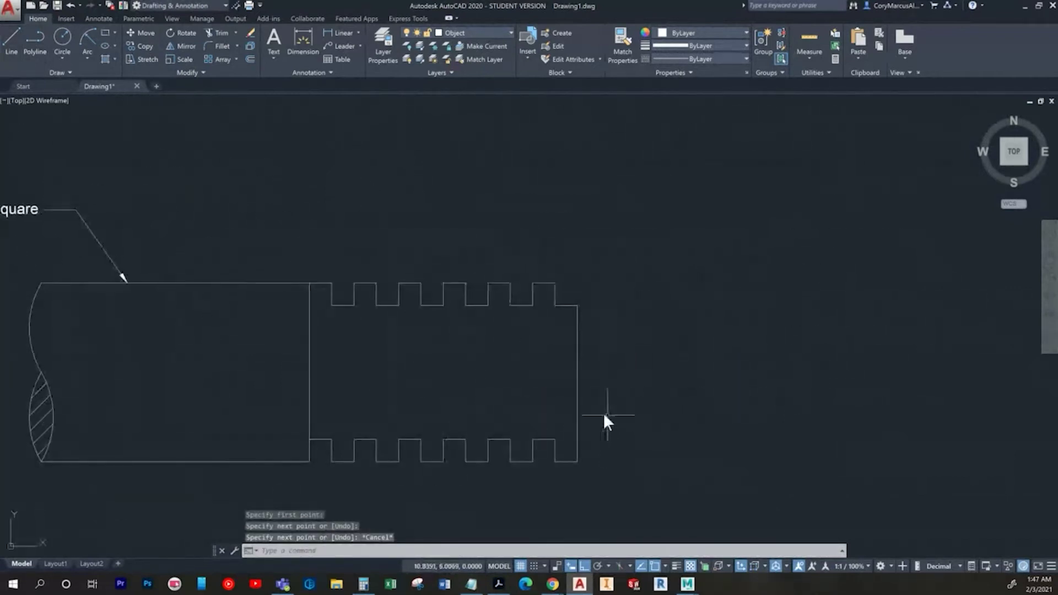
scroll(280, 289, "up", 2)
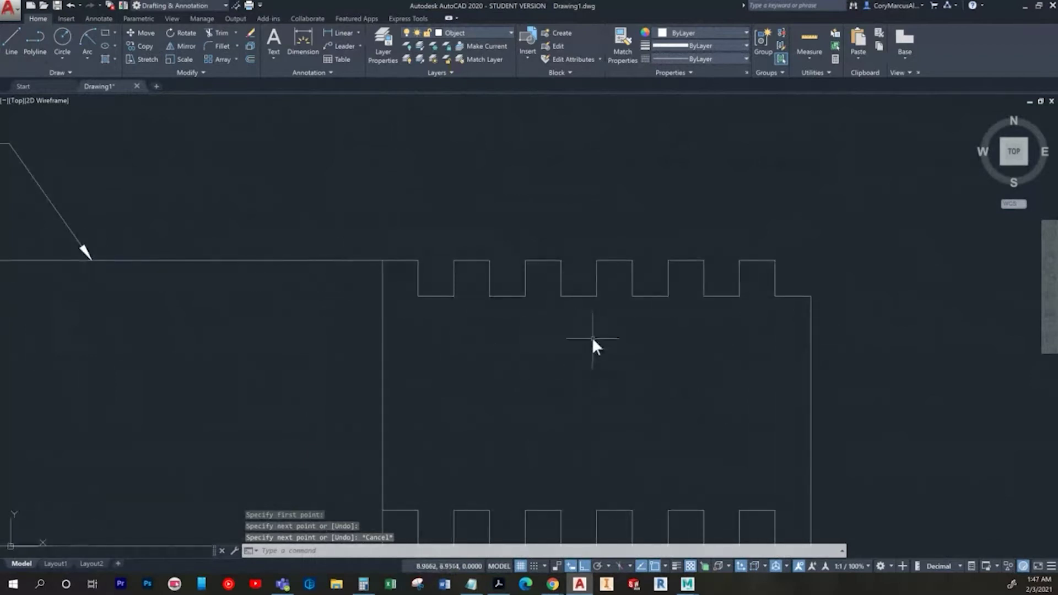
Step: Draw two slanted lines joining the corners of the upper thread's first full crest to those of the lower thread's second crest
middle_click_drag(592, 338, 591, 274)
left_click(16, 45)
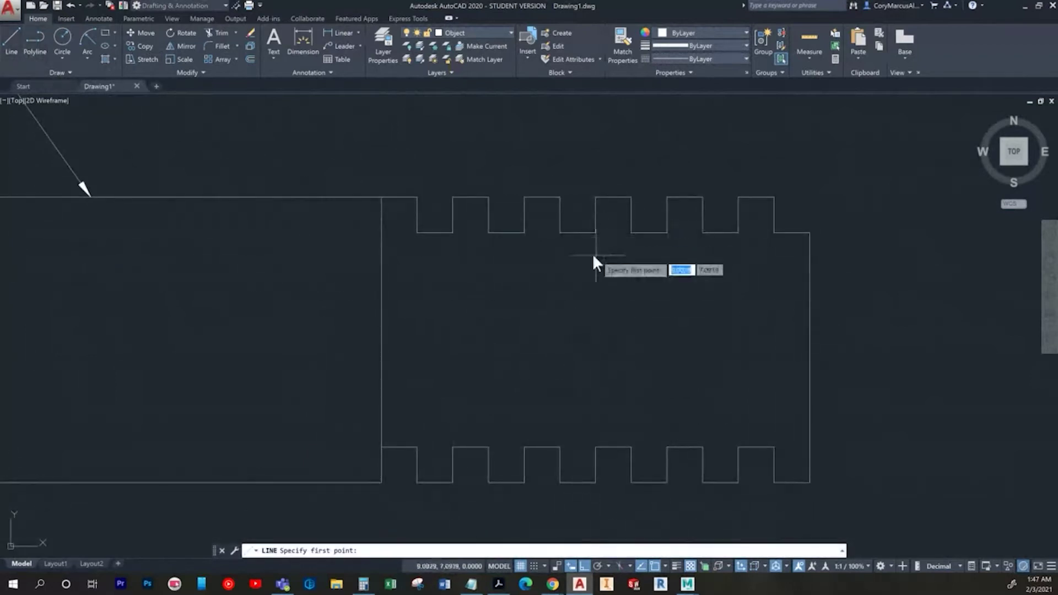
left_click(452, 197)
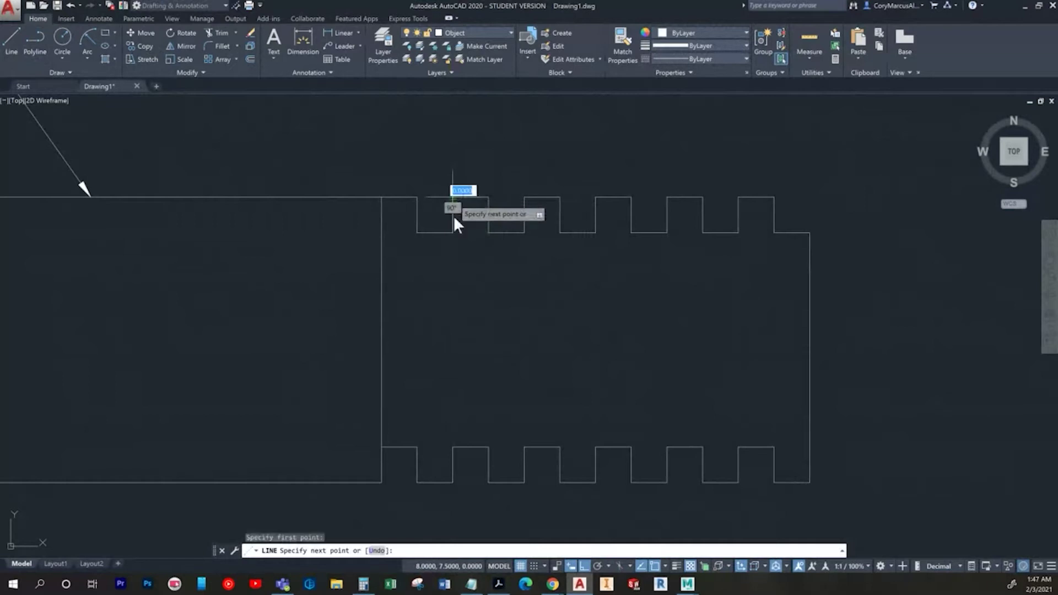
left_click(488, 480)
key("Escape")
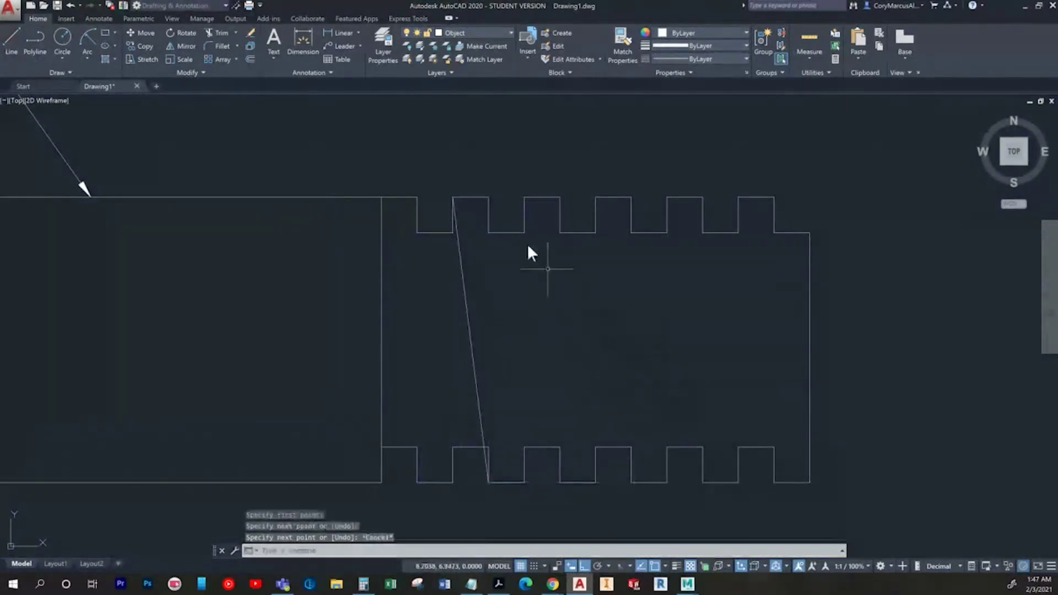
key("Return")
left_click(488, 196)
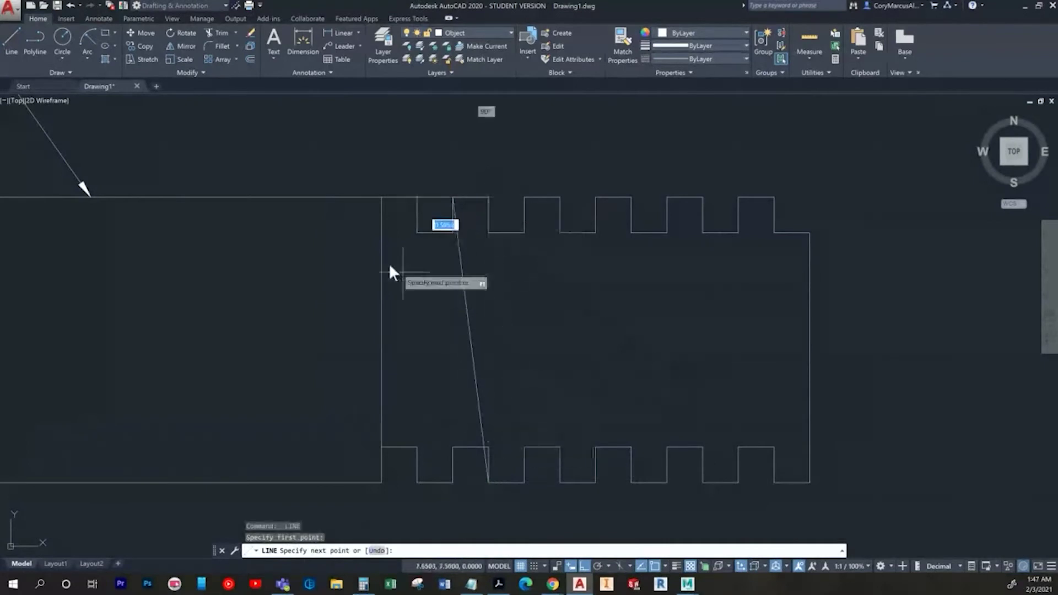
scroll(390, 268, "down", 4)
scroll(504, 324, "up", 4)
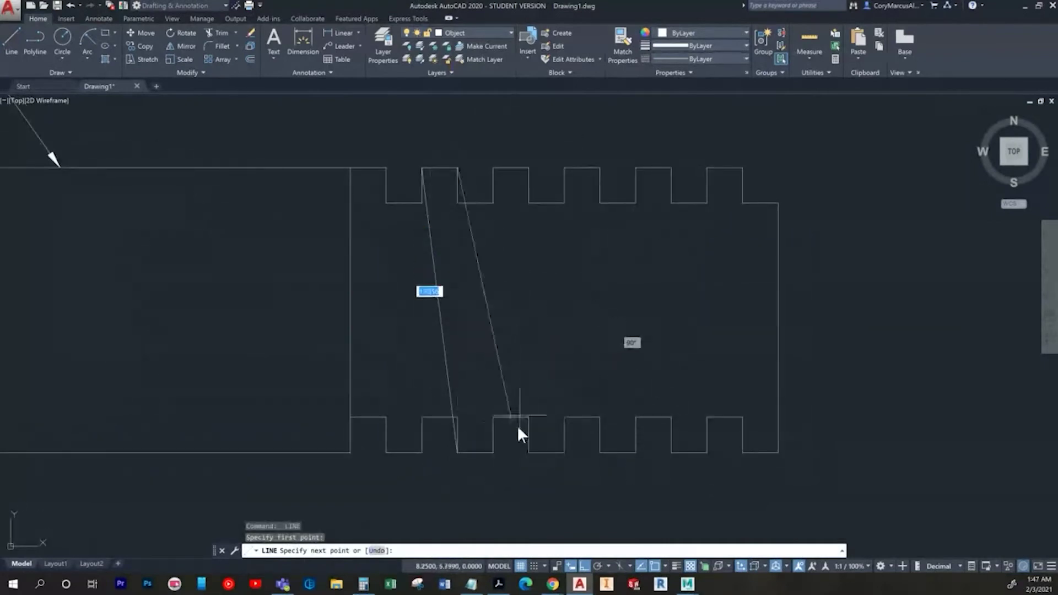
left_click(495, 452)
key("Escape")
Step: Draw two more slanted lines joining the corners of the next upper crest to the corners of the next lower crest
key("Return")
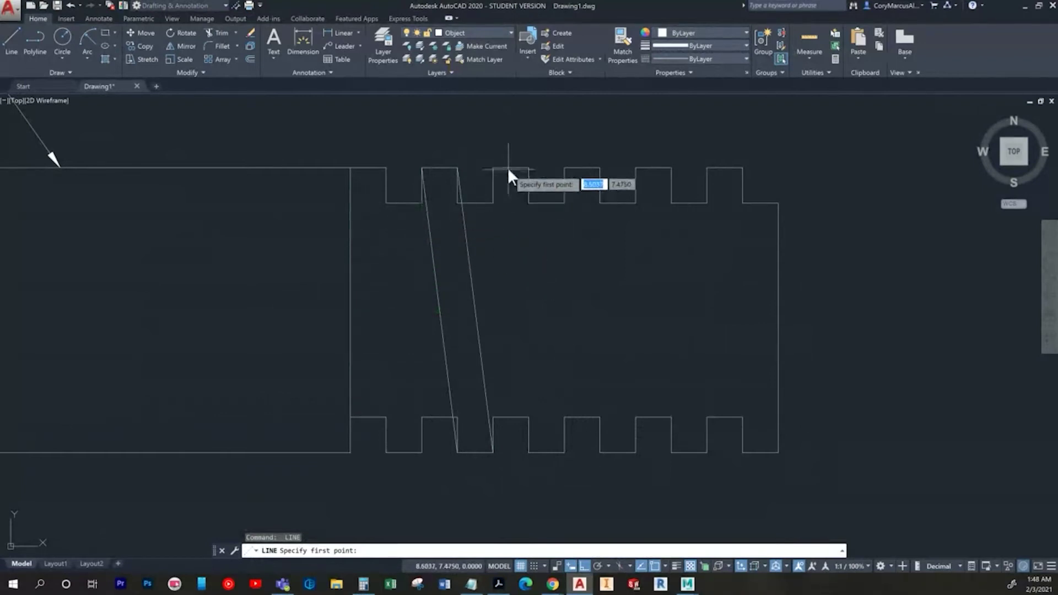
left_click(493, 168)
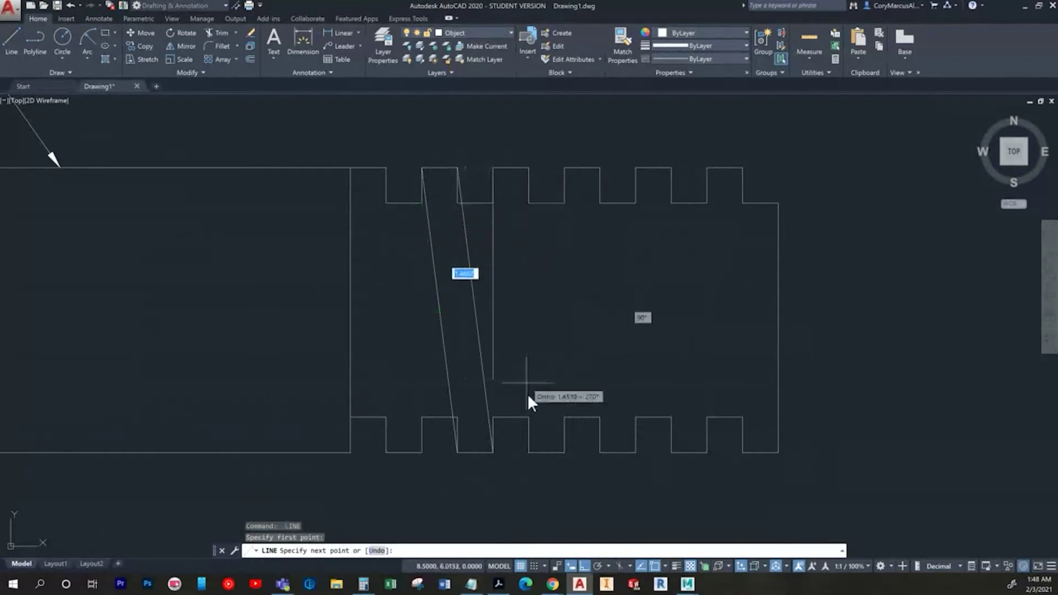
left_click(529, 449)
key("Return")
key("Return")
left_click(529, 168)
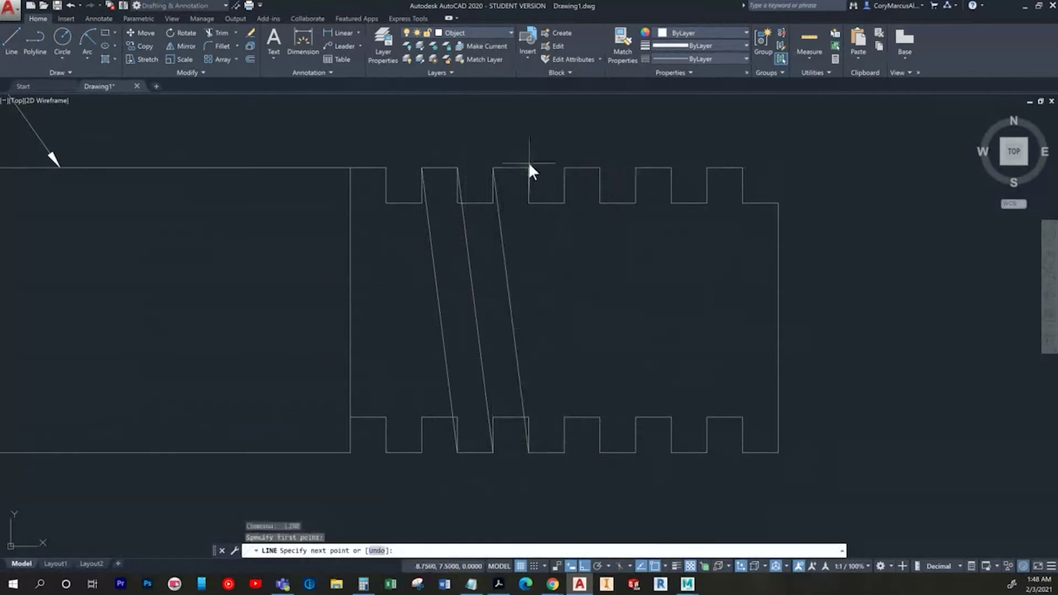
left_click(563, 452)
key("Escape")
key("Escape")
Step: Add a linear dimension above the thread between the upper ends of the second and fourth slanted lines
left_click(331, 32)
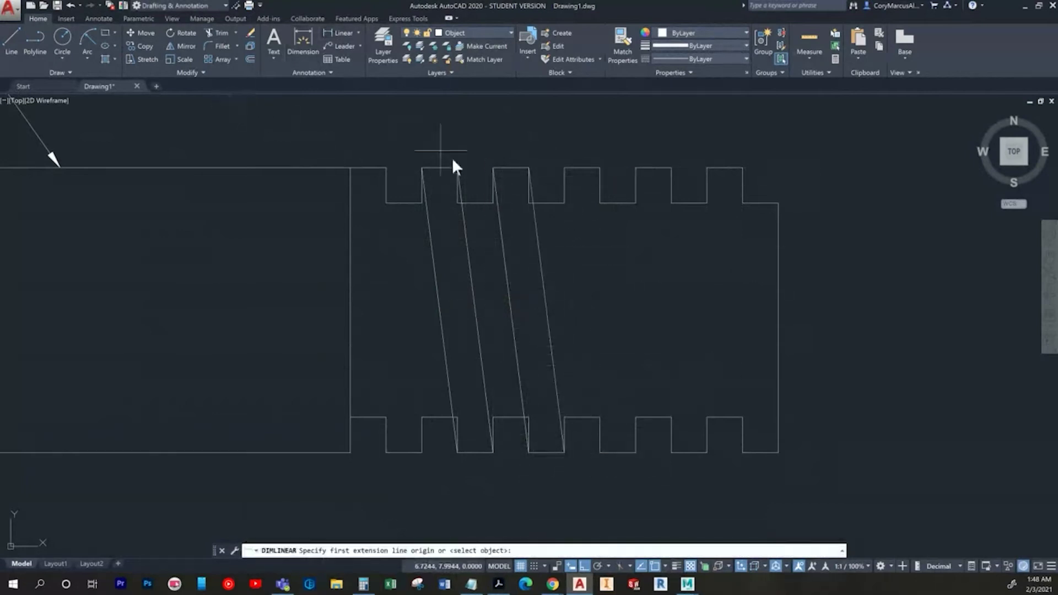
scroll(464, 166, "up", 2)
left_click(453, 166)
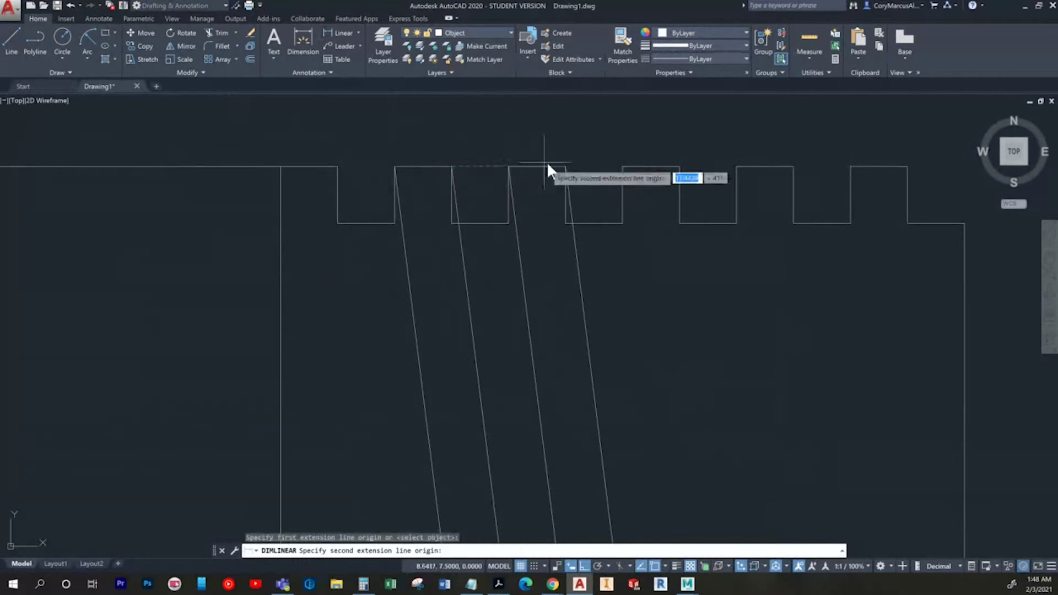
left_click(566, 167)
scroll(506, 263, "down", 3)
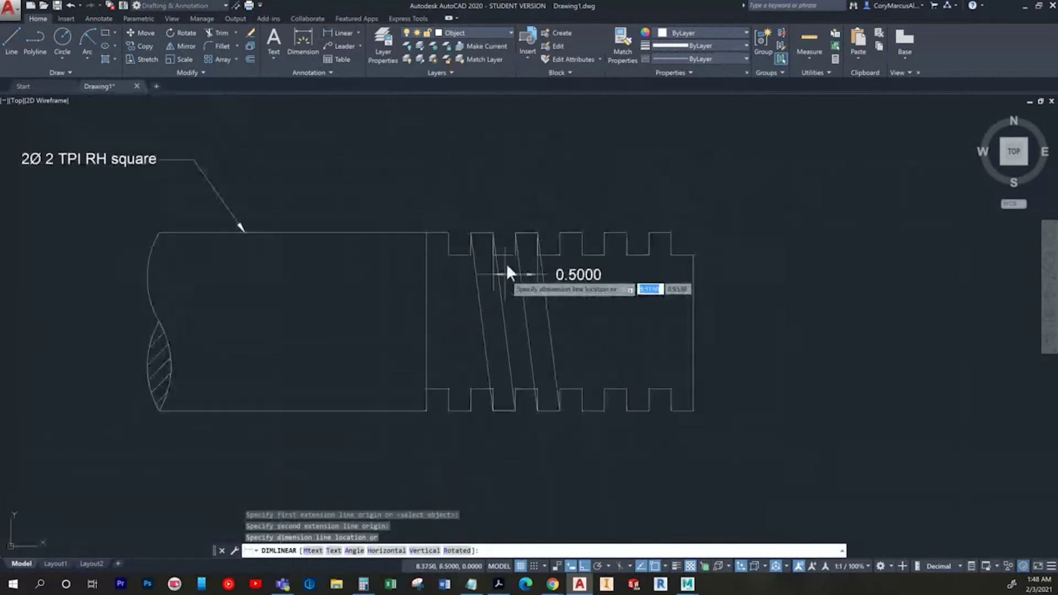
left_click(517, 199)
left_click(336, 31)
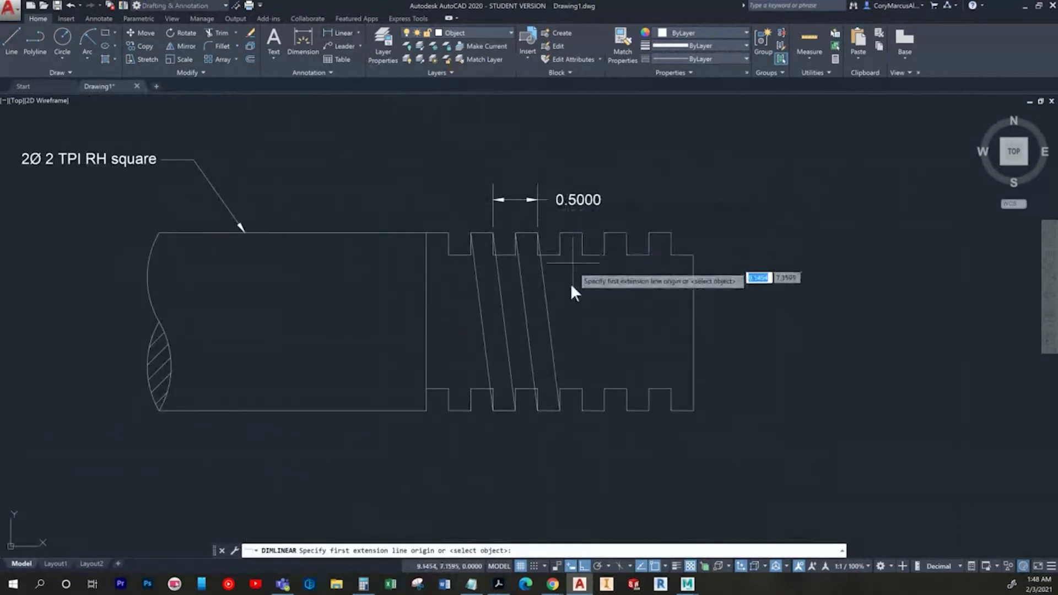
scroll(532, 380, "up", 2)
middle_click_drag(524, 404, 522, 412)
middle_click_drag(536, 284, 527, 455)
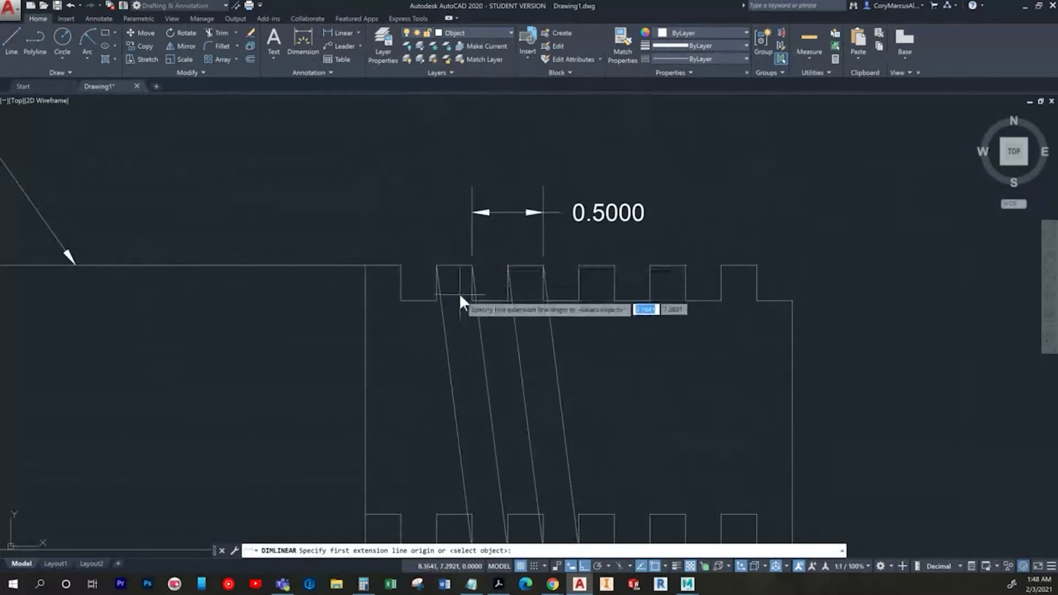
middle_click_drag(498, 403, 446, 448)
key("Escape")
Step: Erase the linear dimension above the upper thread
left_click(635, 265)
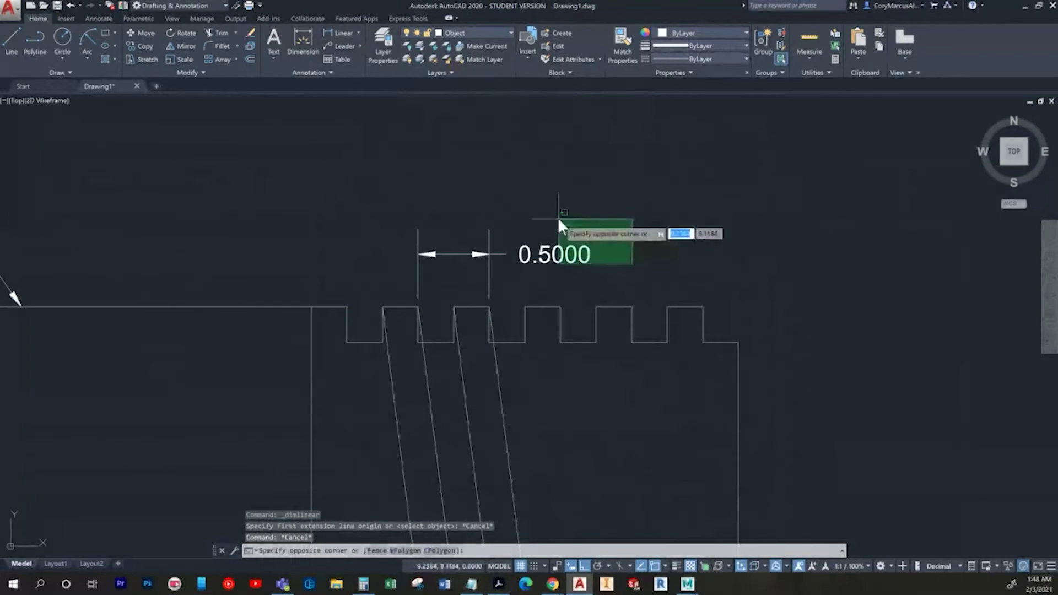
left_click(557, 217)
key("Delete")
Step: Check the thread slope figure in the Acrobat textbook and dimension the gap between the upper ends of the second and third slanted lines
key("alt+Tab")
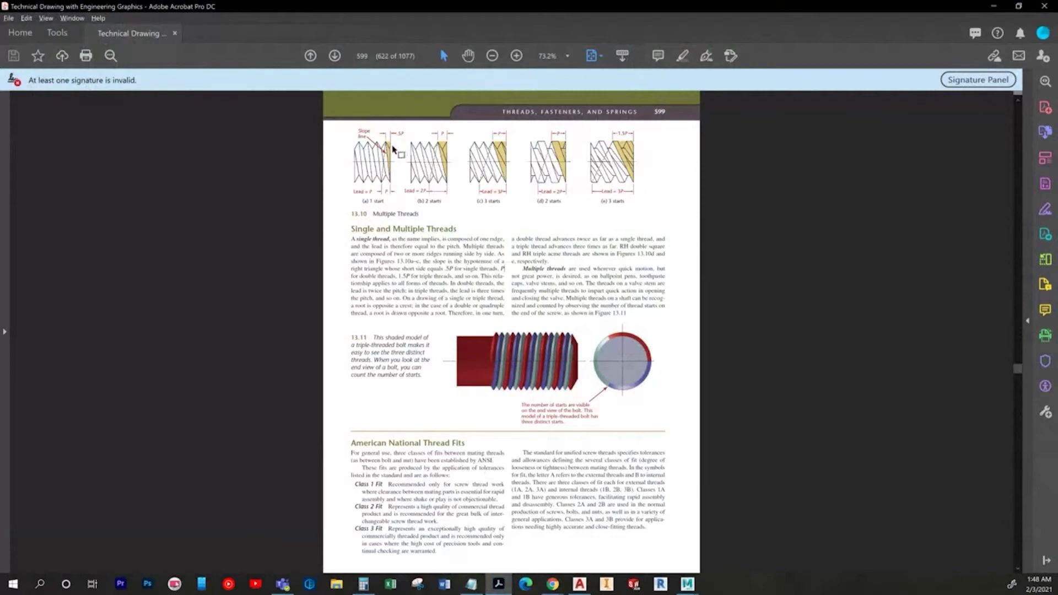
key("alt+Tab")
left_click(342, 32)
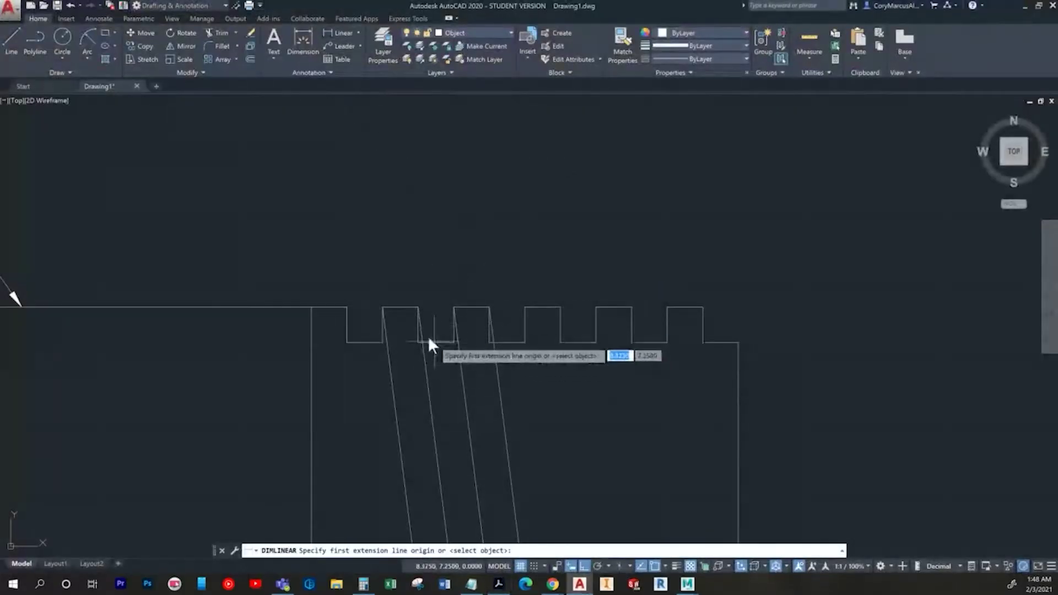
left_click(416, 307)
left_click(454, 307)
left_click(453, 255)
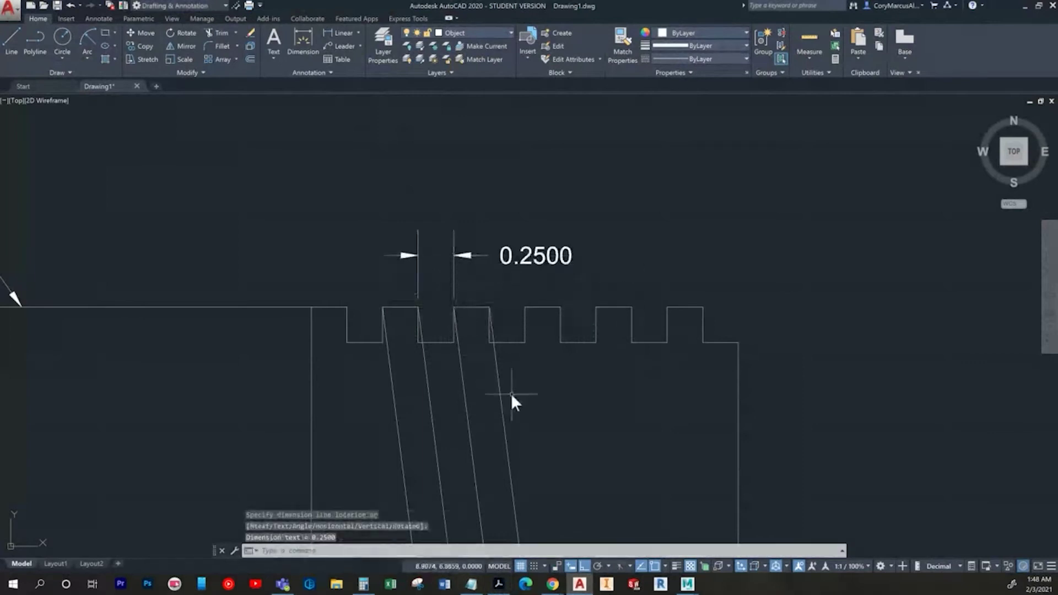
middle_click_drag(511, 392, 485, 269)
left_click(344, 32)
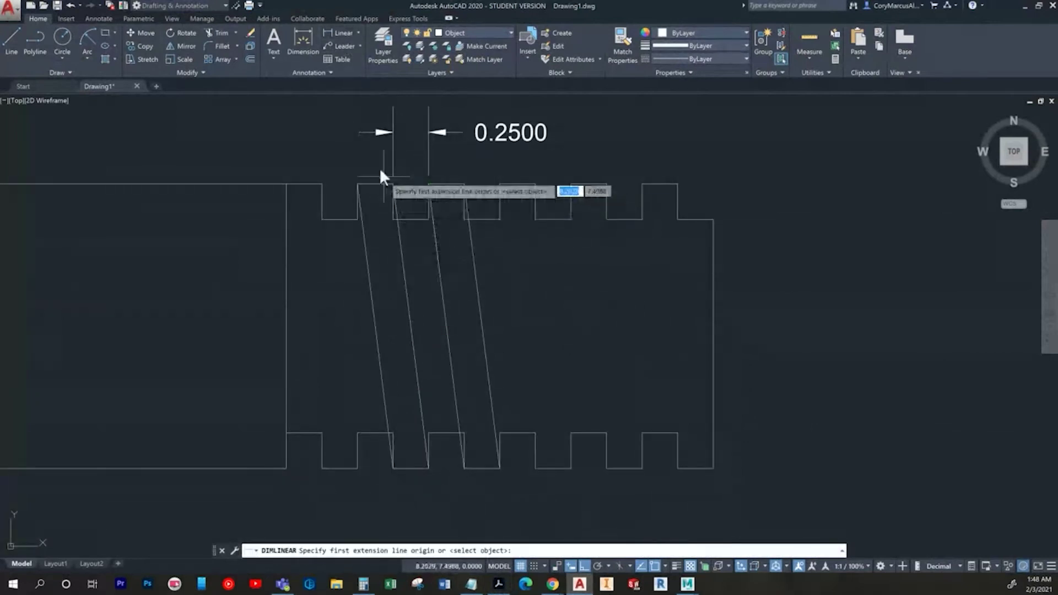
left_click(395, 182)
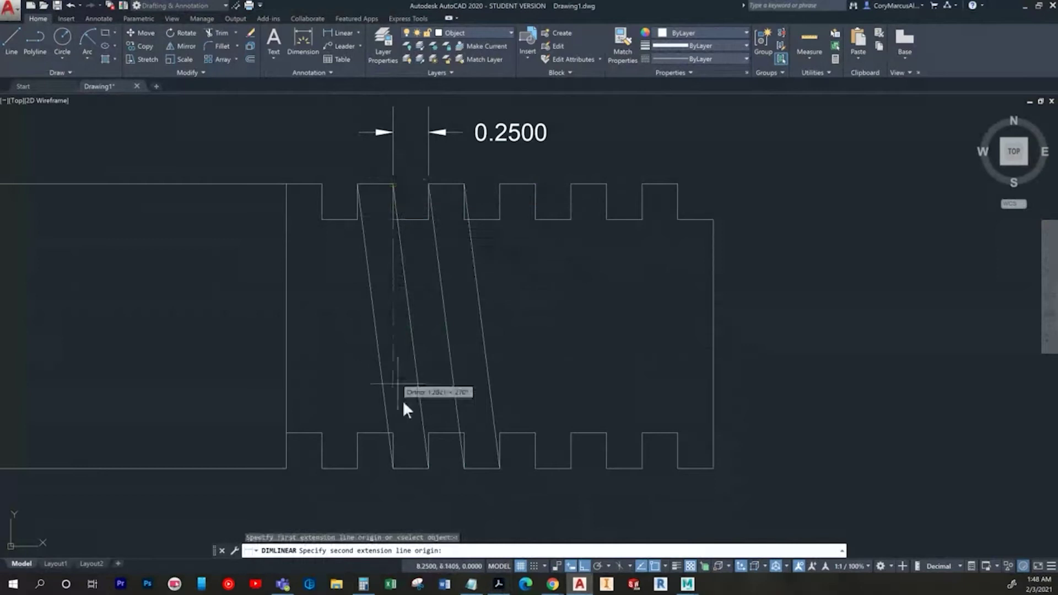
key("Escape")
Step: Add a linear dimension below the thread between the lower ends of the first and third slanted lines
key("space")
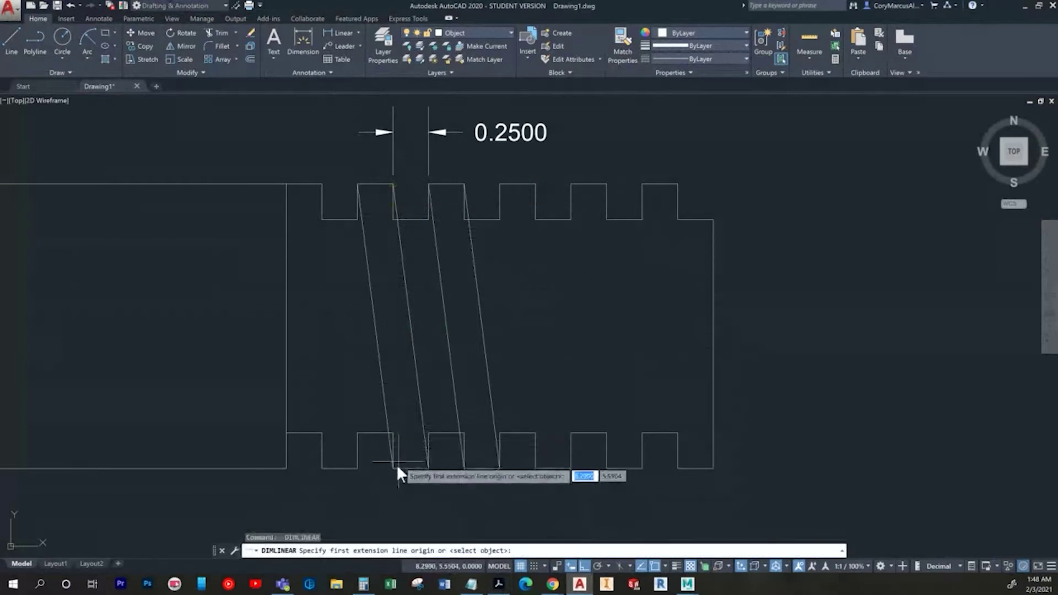
left_click(395, 468)
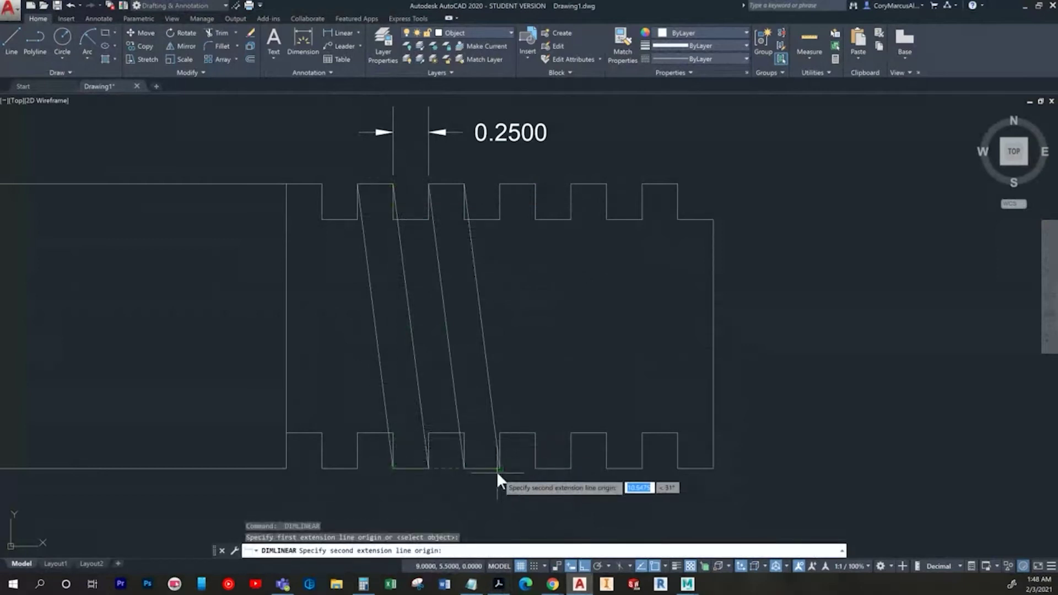
left_click(465, 468)
scroll(482, 496, "down", 1)
left_click(499, 444)
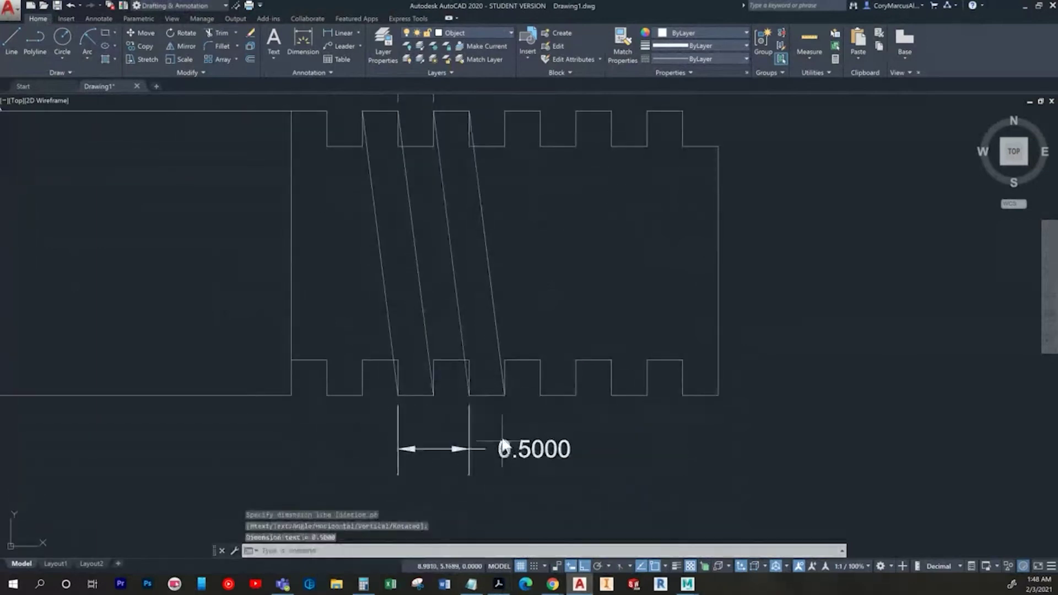
key("Escape")
Step: Compare the dimension above the thread with the single-start slope figure in the Acrobat textbook, and return to the AutoCAD drawing
scroll(494, 416, "down", 2)
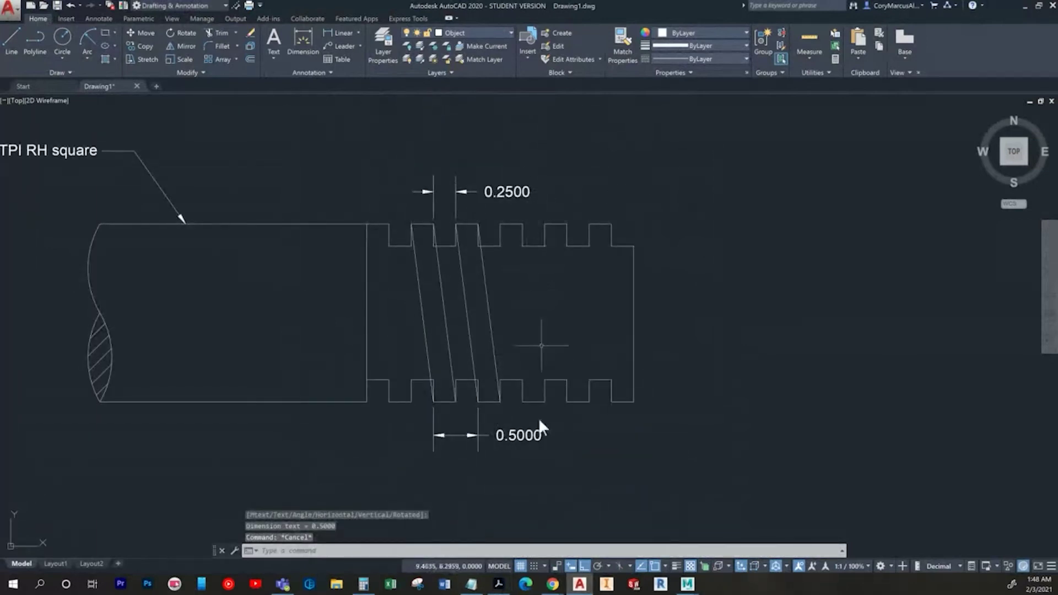
left_click(518, 455)
key("Escape")
left_click(547, 207)
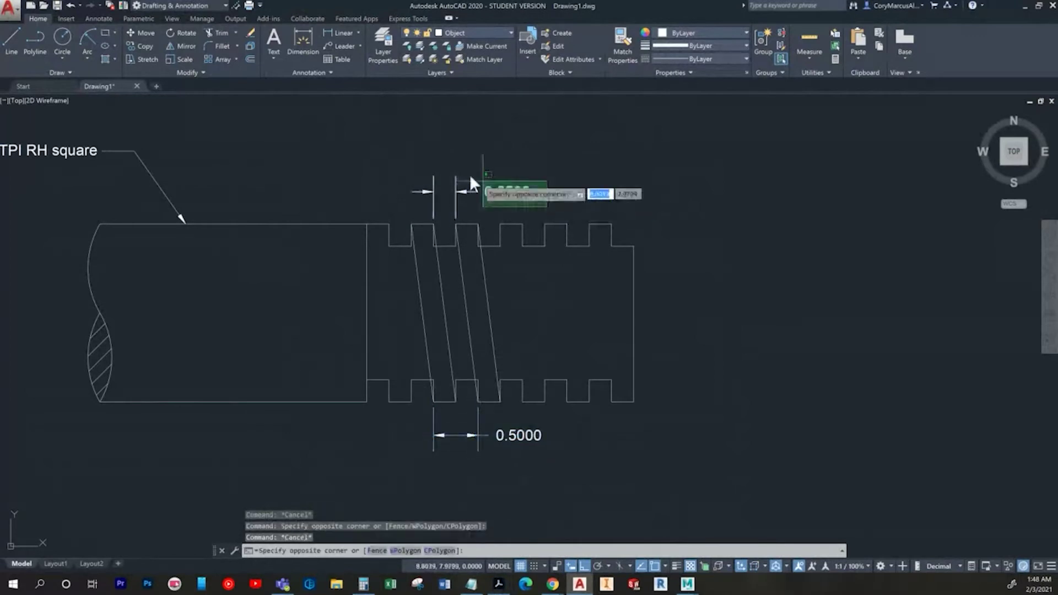
left_click(469, 181)
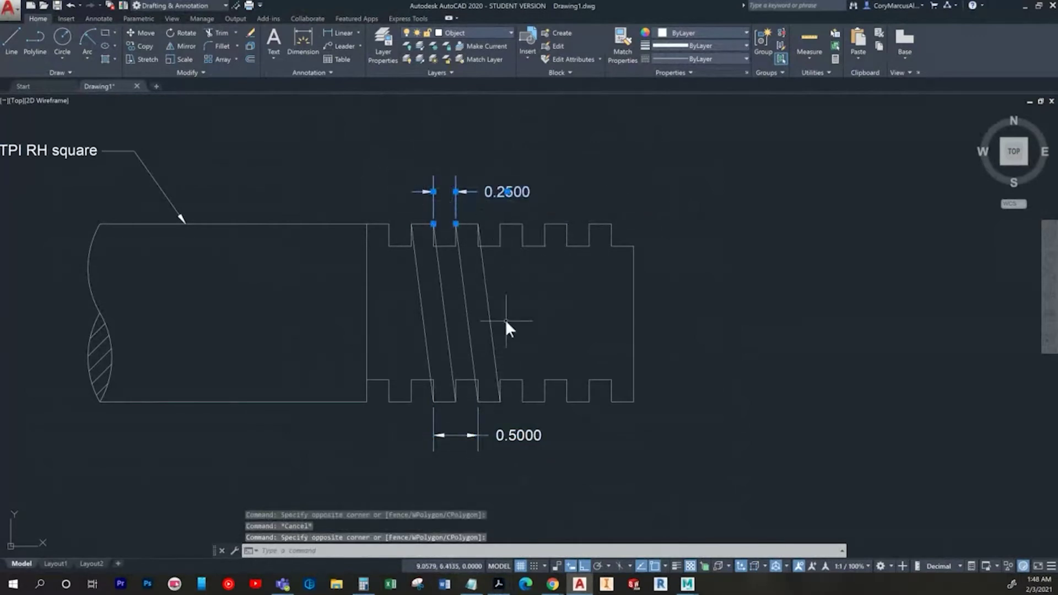
key("alt+Tab")
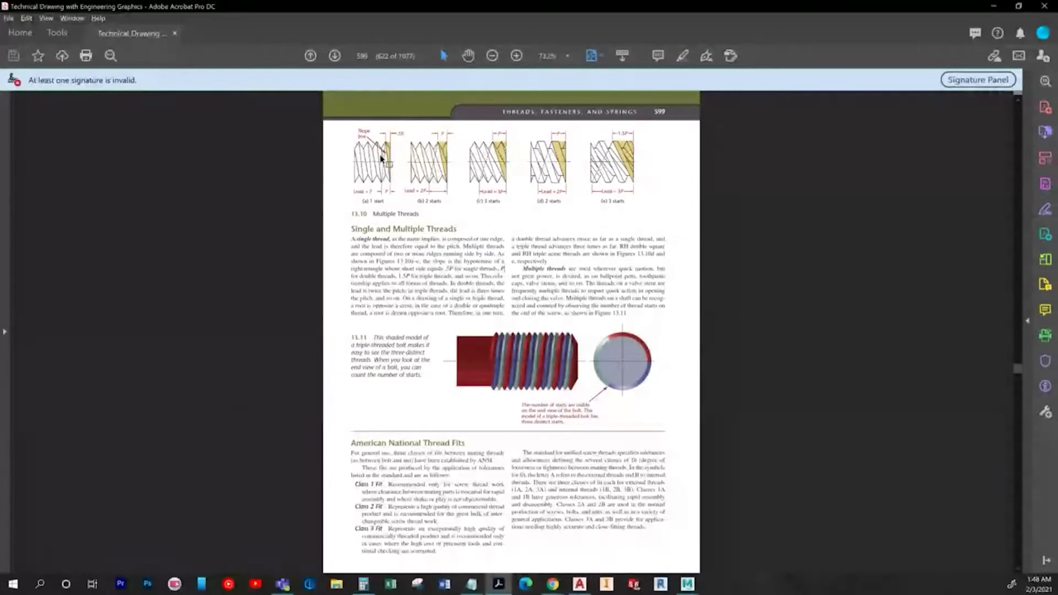
key("alt+Tab")
key("Escape")
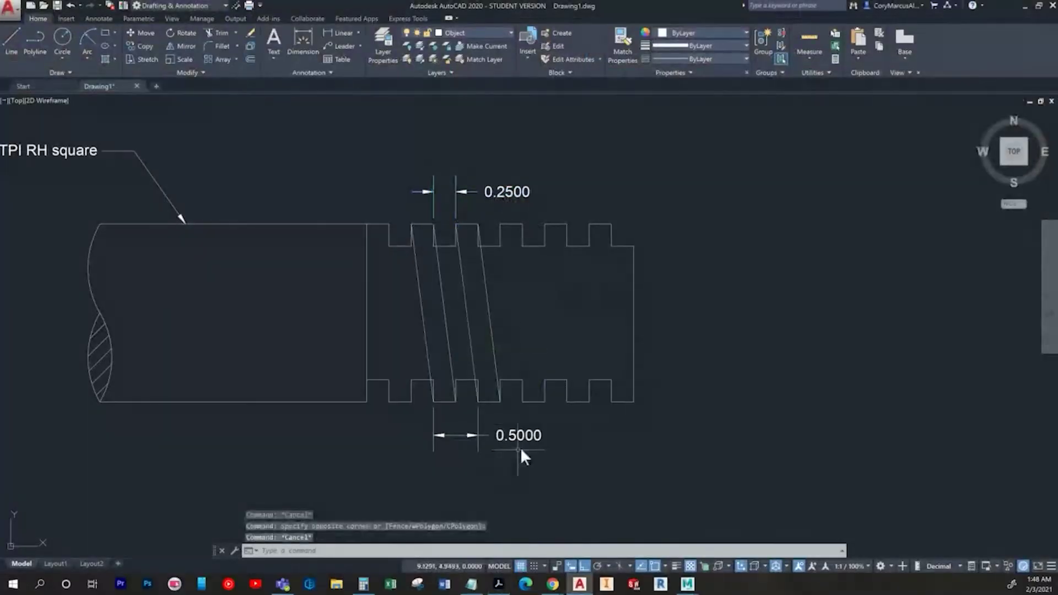
Step: Erase the linear dimension below the thread and the one above it
left_click(535, 453)
left_click(511, 429)
key("Delete")
left_click(541, 206)
left_click(501, 183)
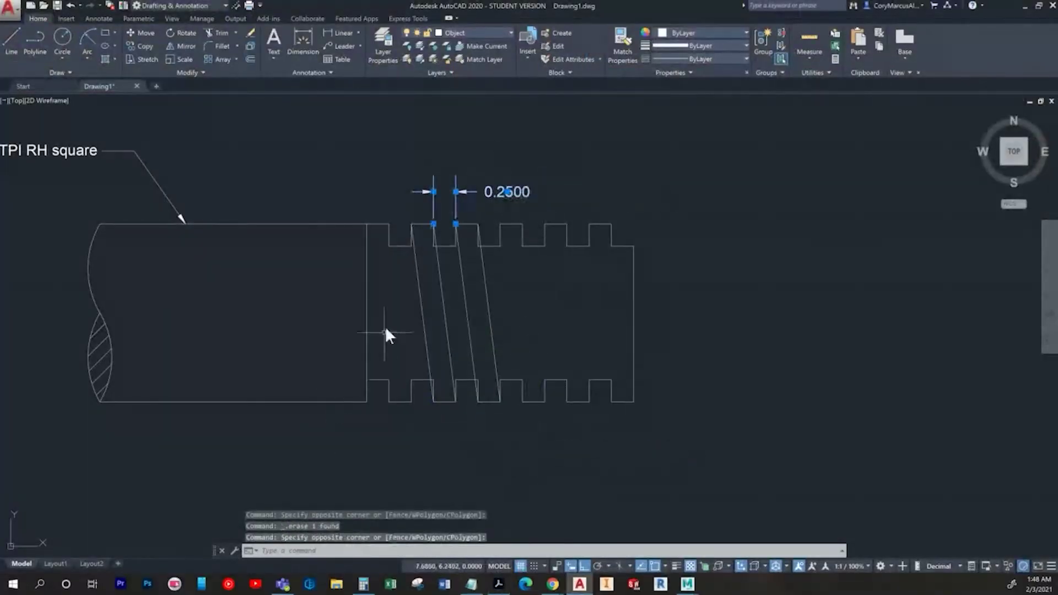
key("Delete")
left_click(12, 41)
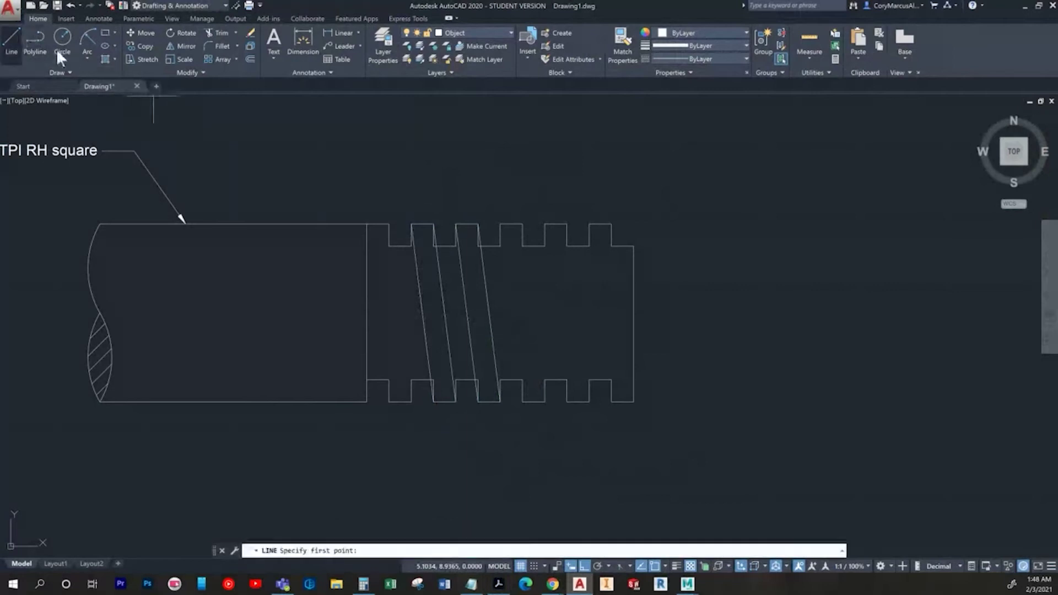
scroll(217, 143, "up", 2)
middle_click_drag(759, 286, 651, 254)
key("Escape")
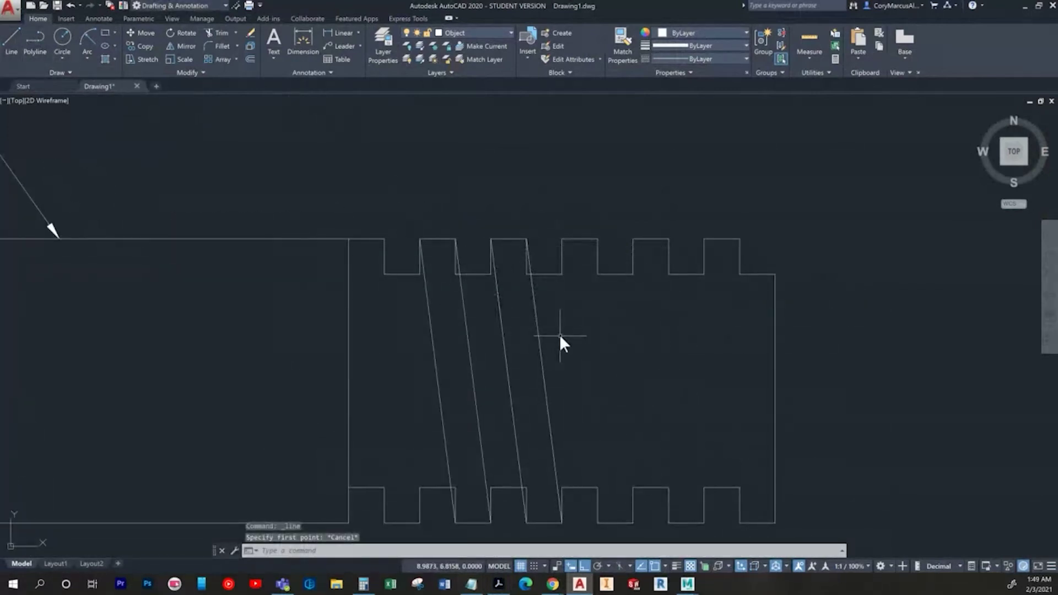
Step: Mirror the third and fourth slanted lines about a vertical axis through the midpoint of the root between the second and third, keeping the originals
left_click(560, 335)
left_click(496, 315)
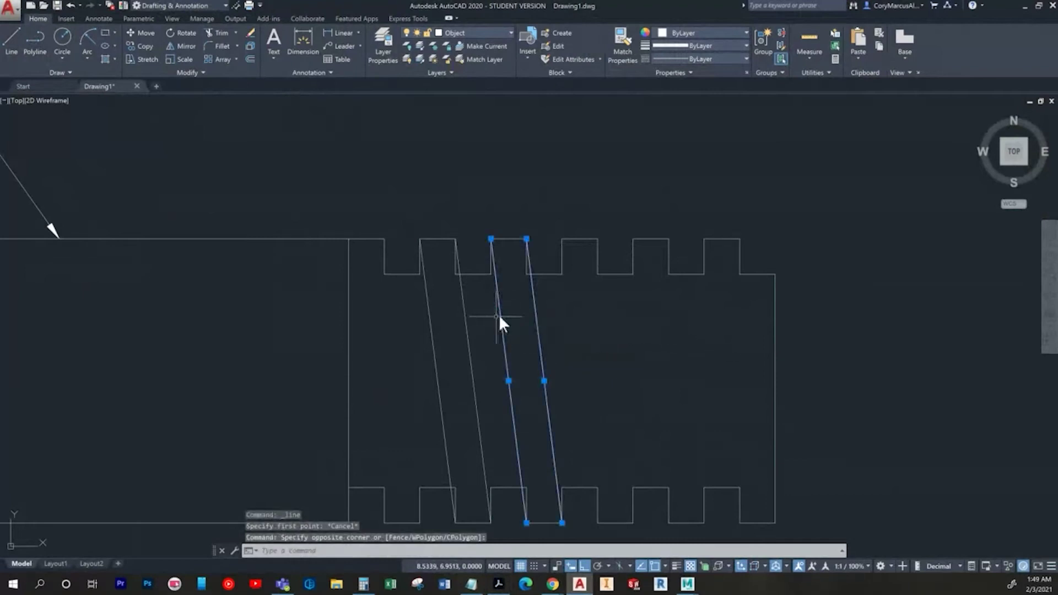
key("Escape")
left_click(554, 336)
left_click(498, 319)
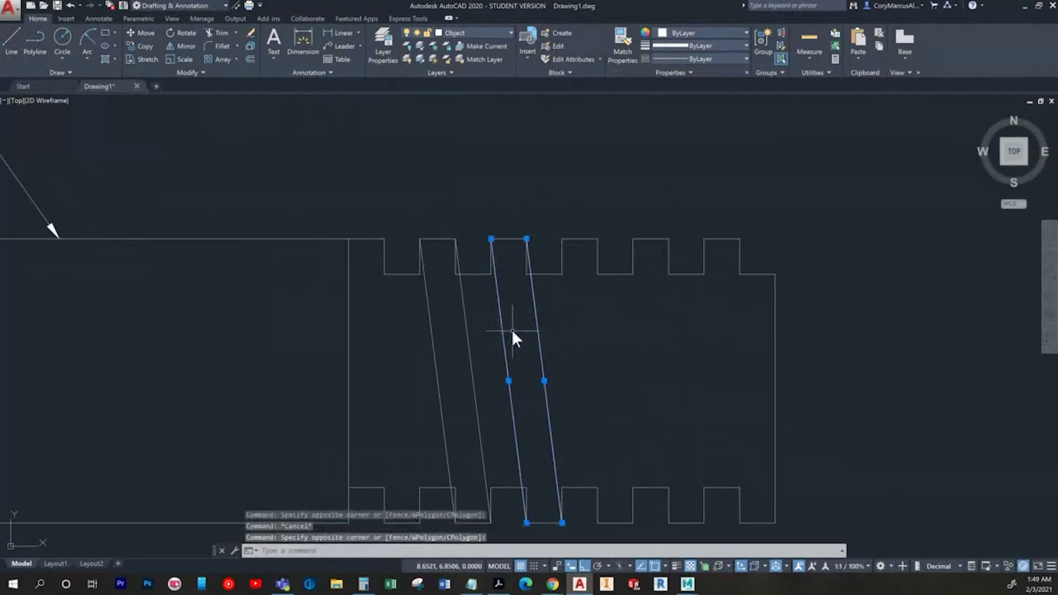
type("mi")
key("Return")
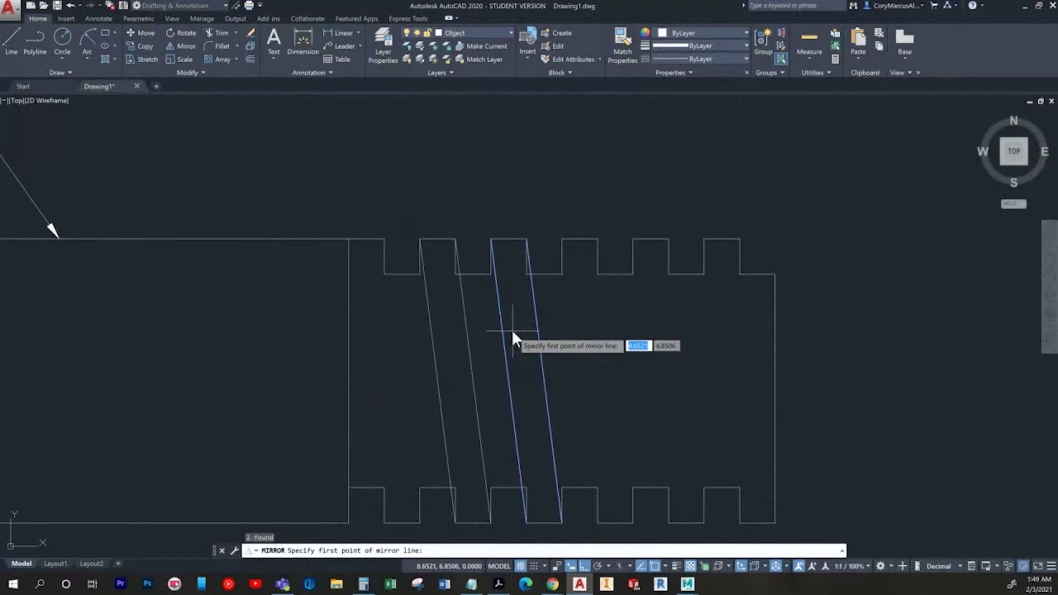
left_click(473, 272)
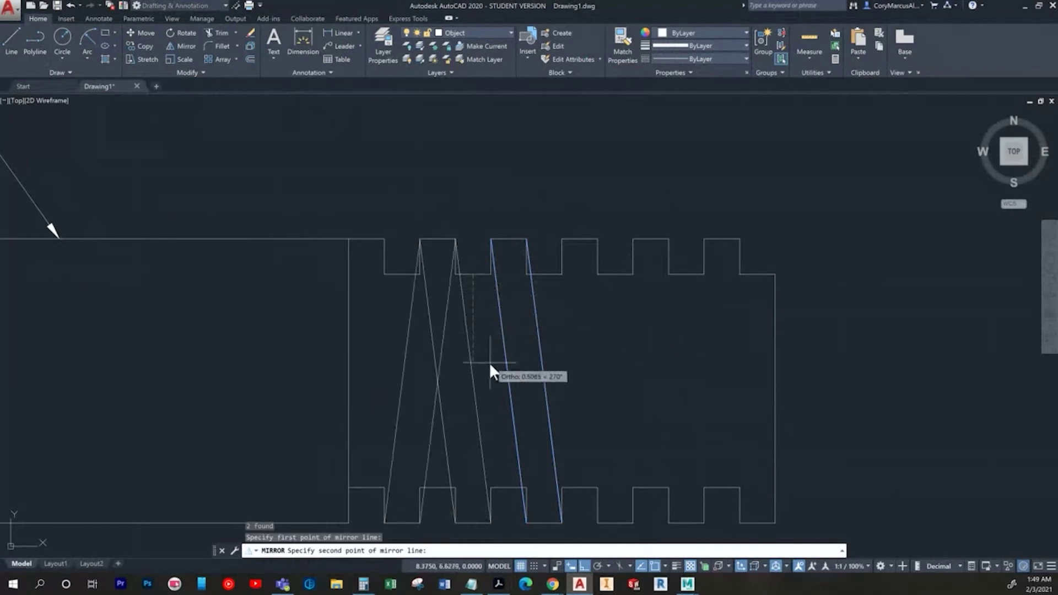
mouse_move(491, 303)
middle_mouse_down()
mouse_move(491, 368)
mouse_move(502, 218)
middle_mouse_up()
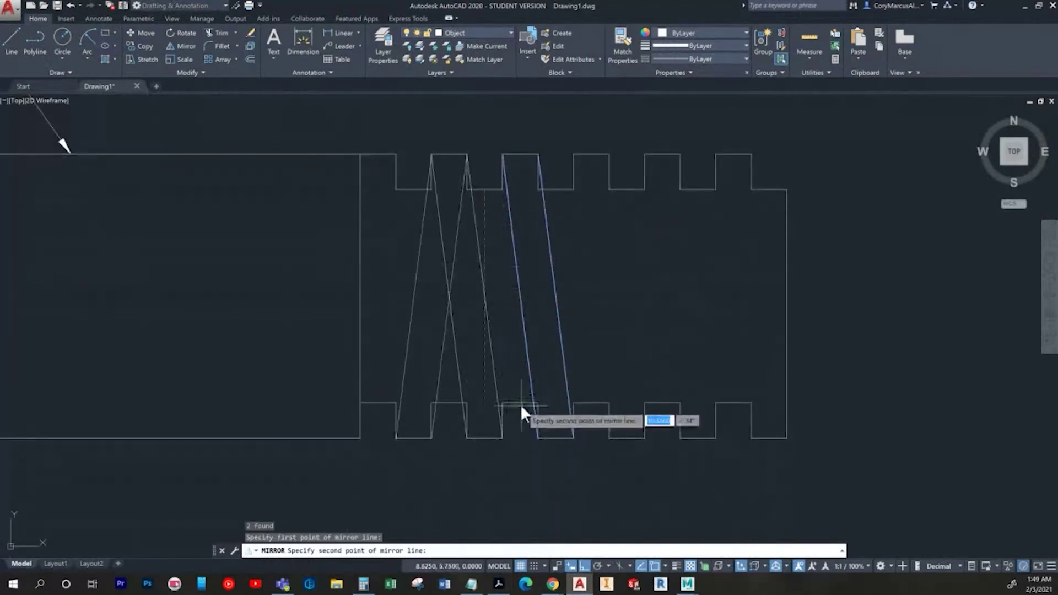
left_click(485, 435)
right_click(582, 343)
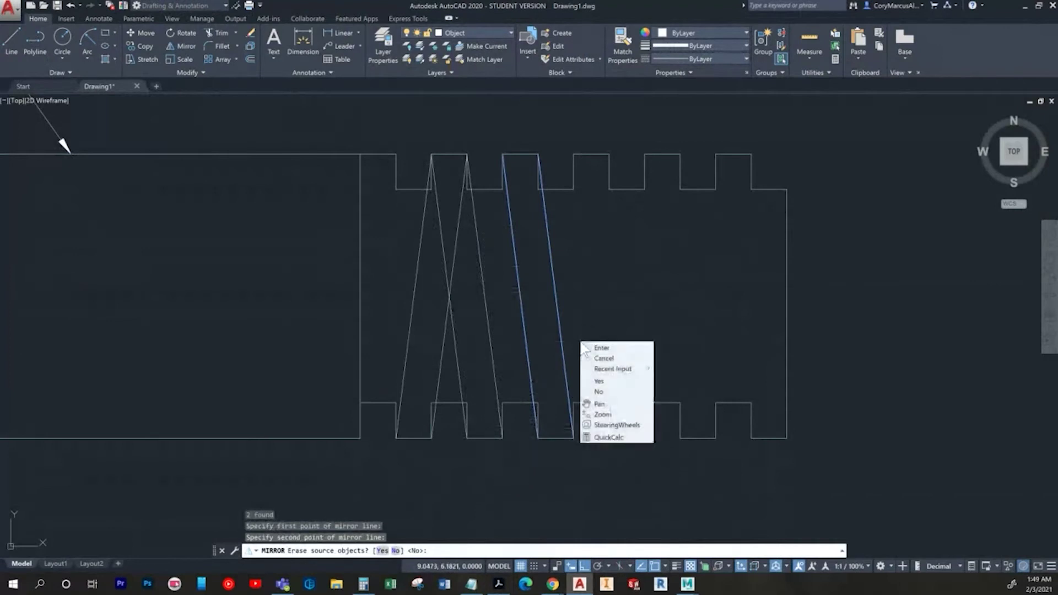
left_click(589, 349)
left_click(598, 393)
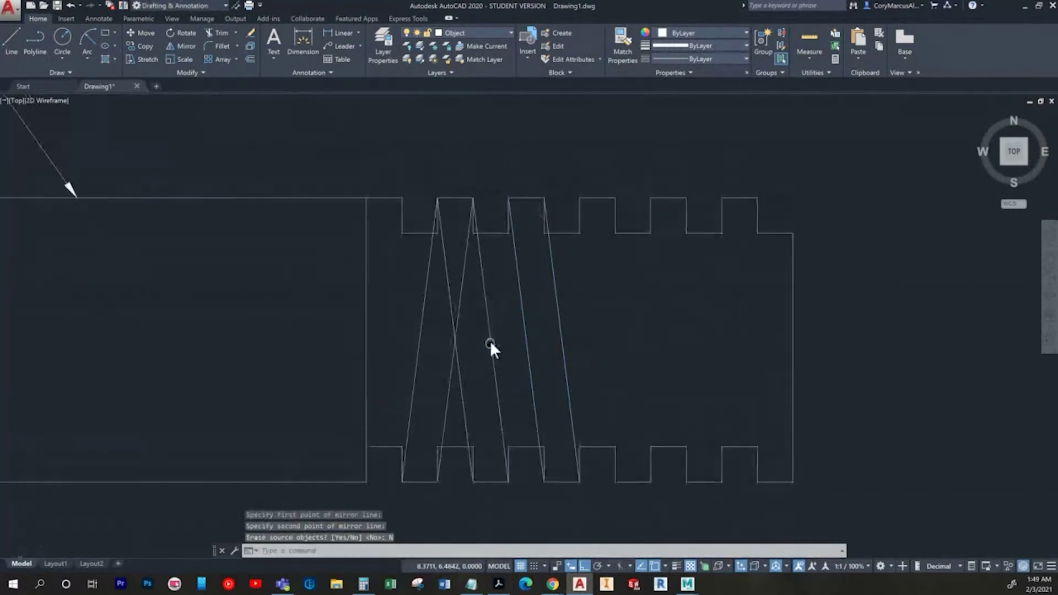
key("Escape")
Step: Erase the two vertical edges of the upper profile's first groove, nearest the shaft shoulder
scroll(434, 358, "up", 2)
middle_click_drag(435, 323, 418, 431)
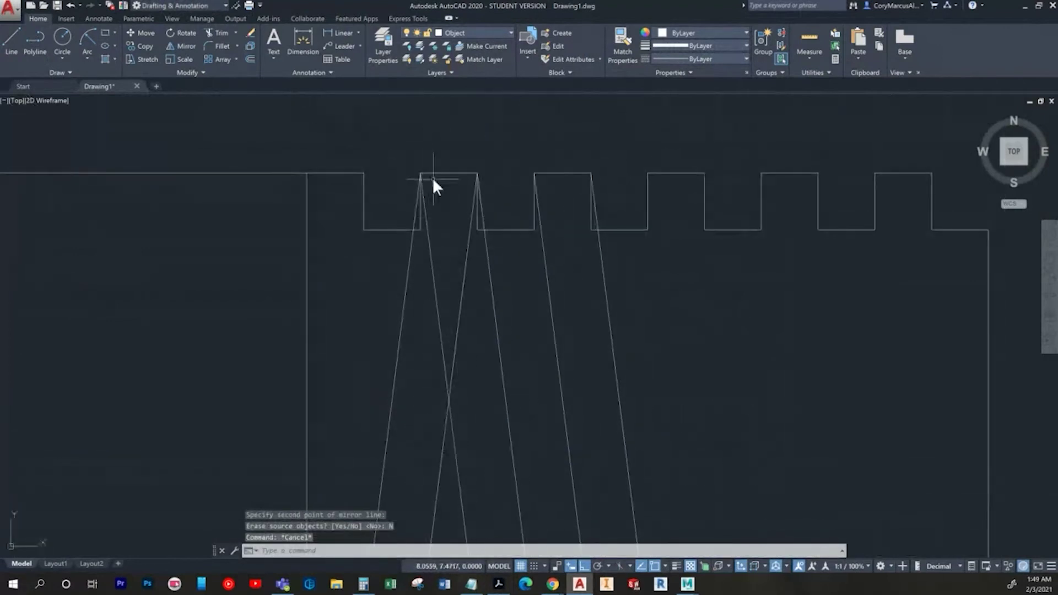
left_click(421, 218)
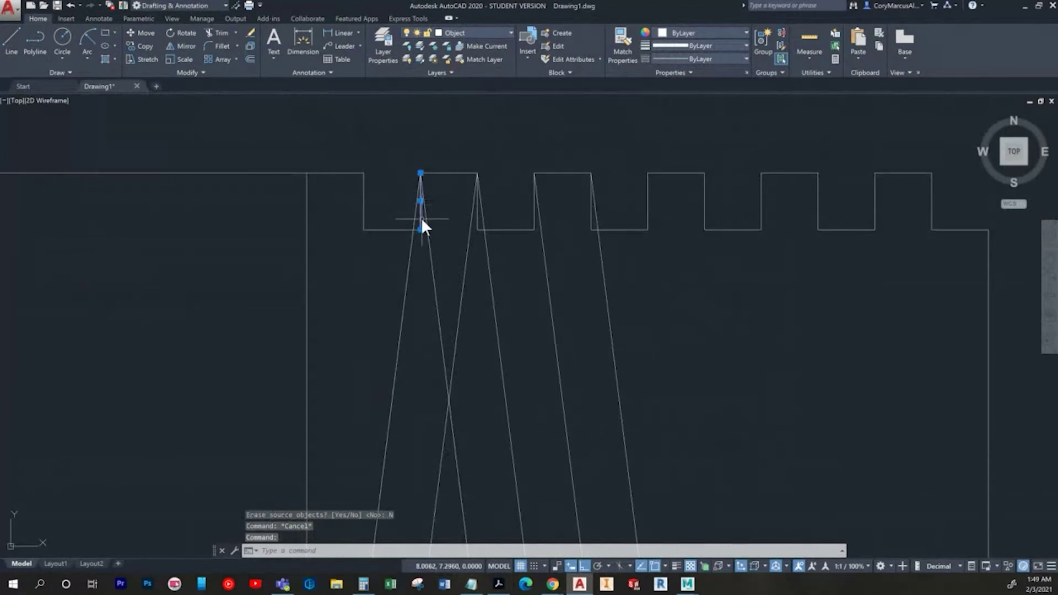
key("Delete")
left_click(387, 204)
left_click(356, 209)
key("Delete")
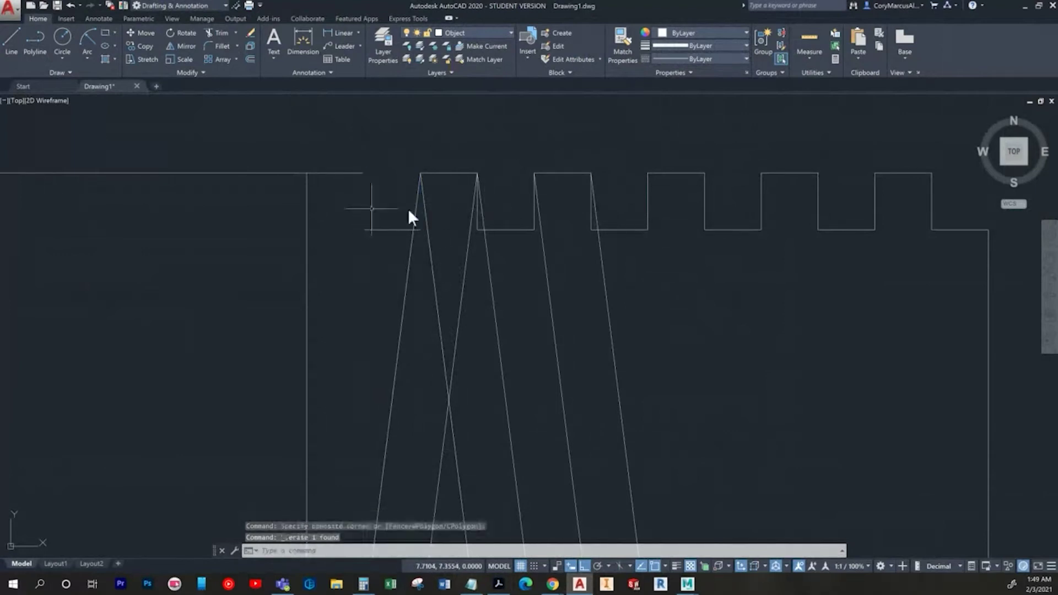
Step: Erase the vertical edges of the upper profile at the top ends of the second, third and fourth original slanted lines
left_click(478, 215)
key("Delete")
left_click(533, 210)
key("Delete")
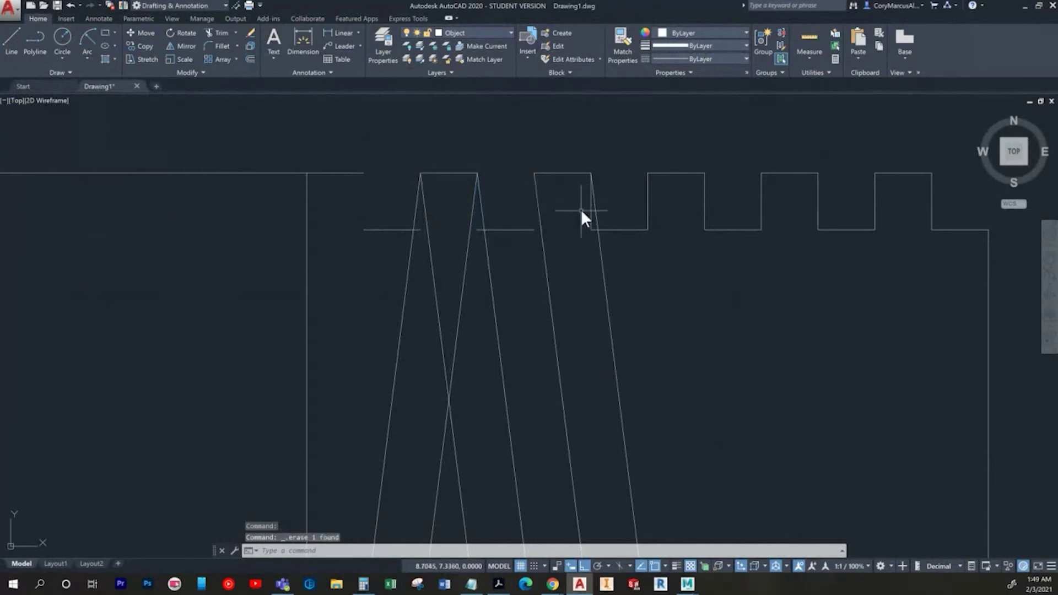
left_click(590, 211)
key("Delete")
Step: Try to erase the last three upper teeth with a crossing selection that includes their crest lines, and undo the erasure
left_click(639, 206)
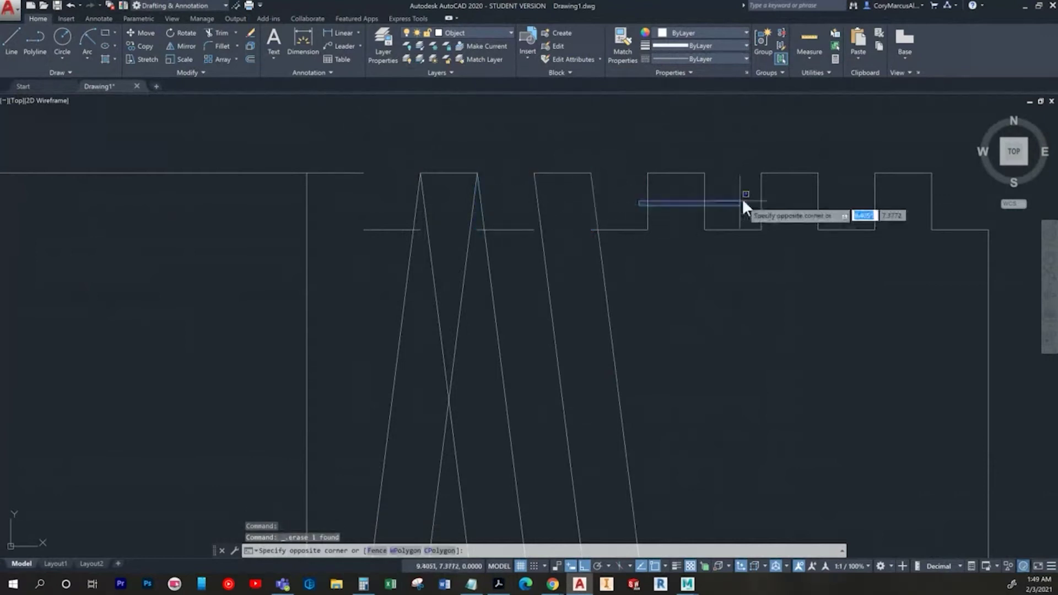
middle_click_drag(877, 199, 704, 207)
left_click(783, 201)
left_click(782, 202)
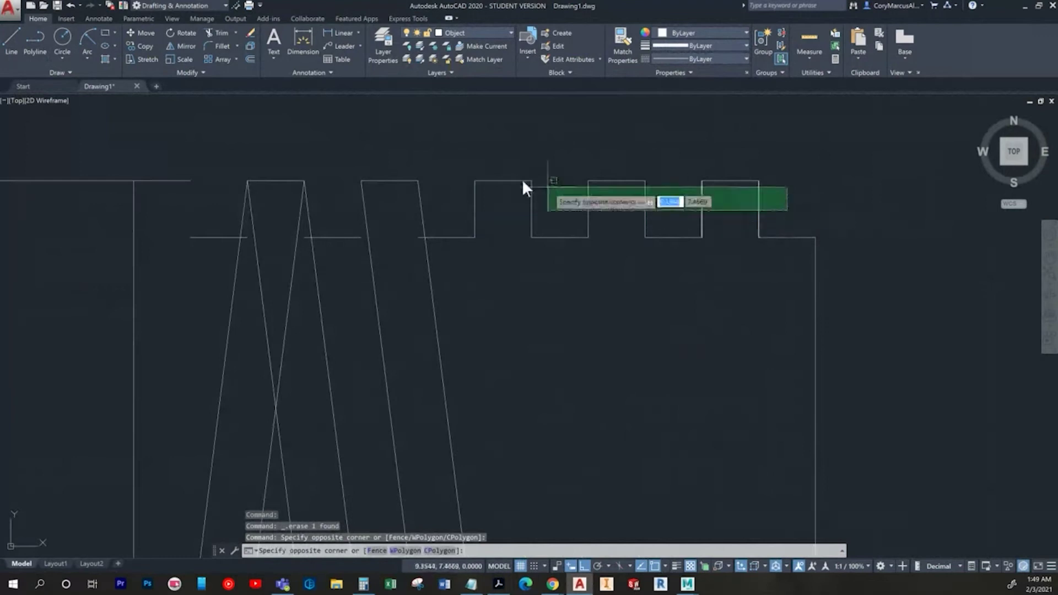
left_click(447, 167)
key("Delete")
key("ctrl+z")
key("ctrl+z")
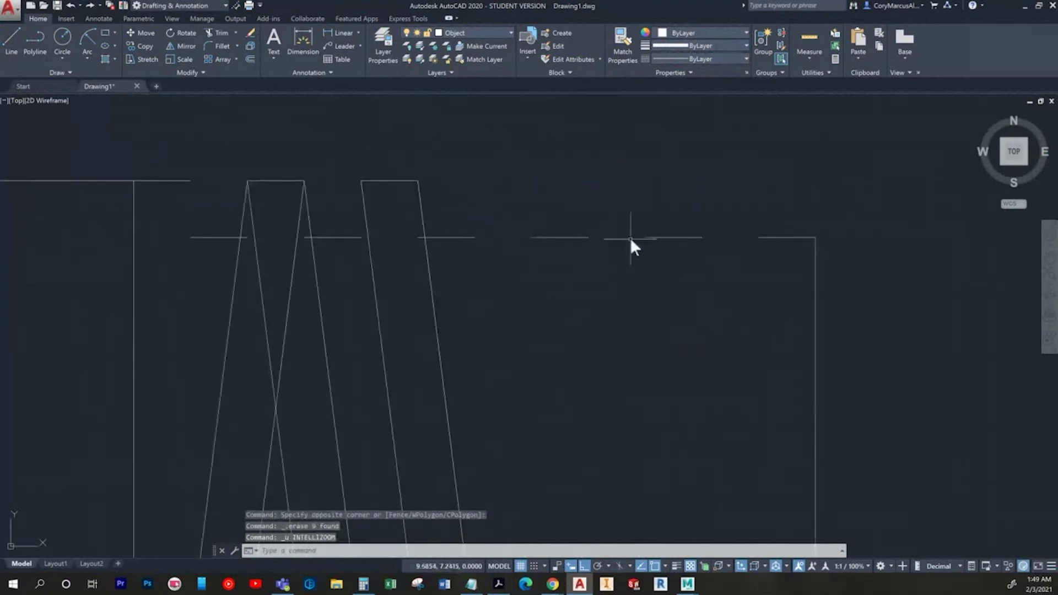
Step: Erase the six vertical edges of the last three upper teeth, leaving their horizontal crest and root lines
left_click(771, 212)
left_click(450, 196)
key("Delete")
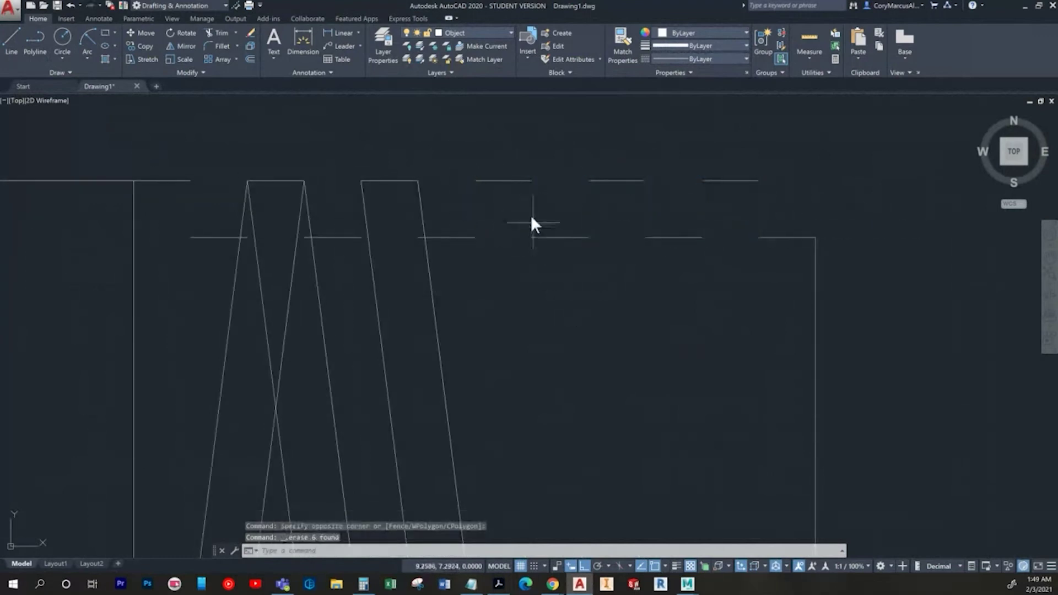
Step: Erase the five vertical edges of the lower profile nearest the free end of the shaft
scroll(530, 422, "down", 2)
middle_click_drag(539, 378, 539, 297)
scroll(625, 425, "up", 2)
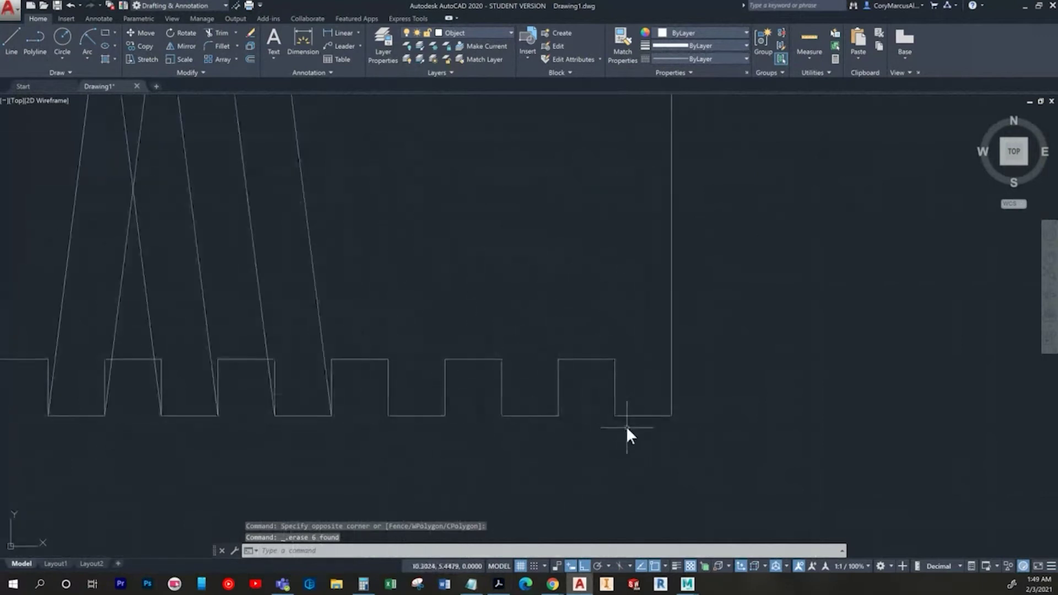
left_click(629, 395)
left_click(425, 402)
key("Delete")
Step: Erase the vertical edges of the lower profile at the bottom ends of the fourth, third and second original slanted lines
scroll(474, 373, "up", 2)
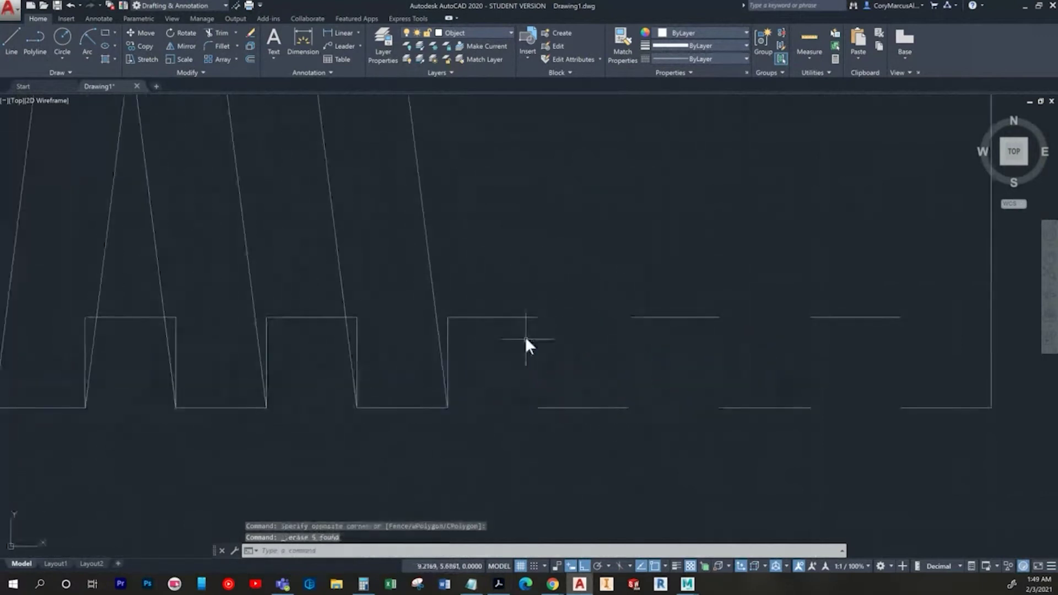
left_click(444, 344)
key("Delete")
left_click(355, 337)
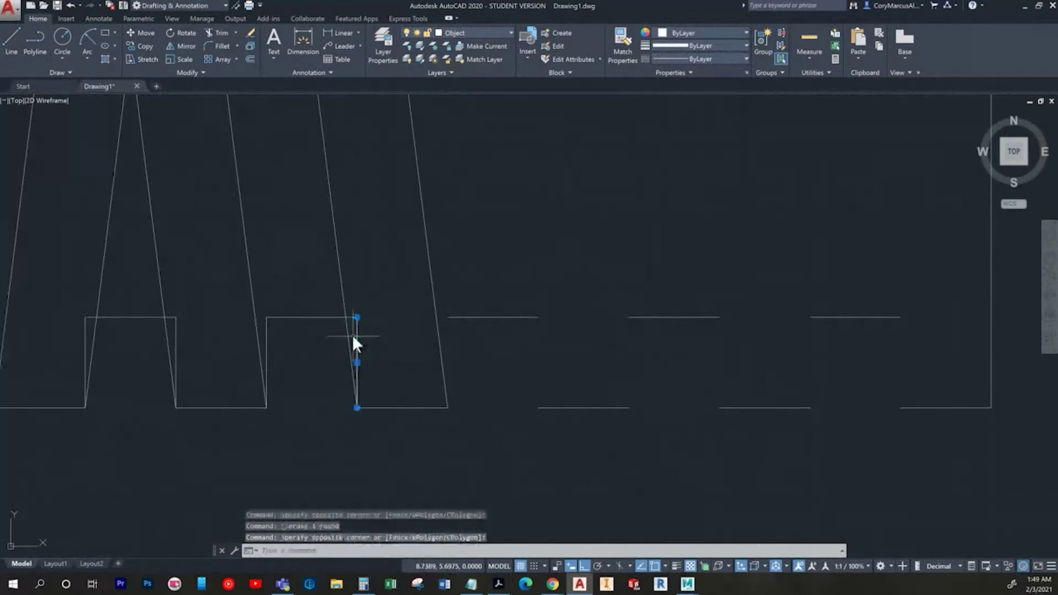
key("Delete")
left_click(283, 339)
left_click(262, 333)
key("Delete")
Step: Erase the last three vertical edges of the lower profile, at the bottom ends of the first original slanted line and both mirrored lines
left_click(176, 342)
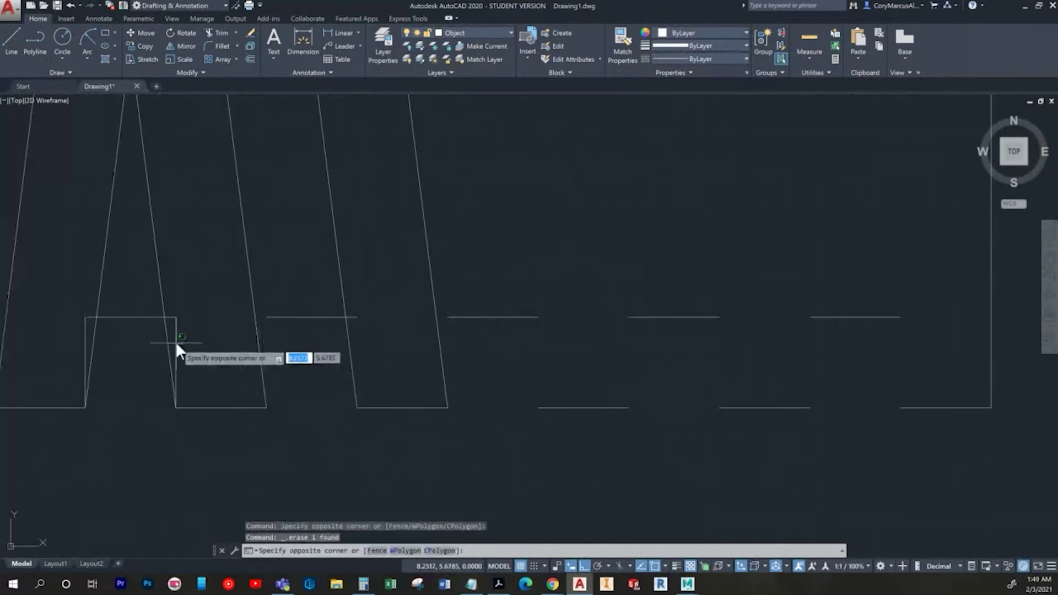
left_click(174, 342)
middle_click_drag(175, 342, 578, 319)
key("Delete")
scroll(511, 299, "up", 3)
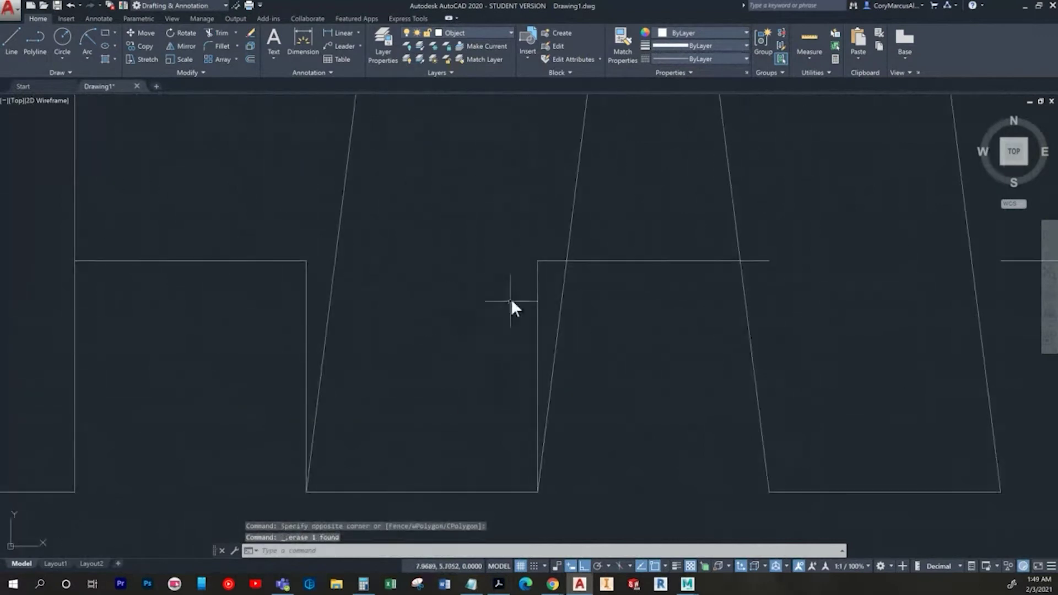
left_click(555, 292)
left_click(521, 301)
key("Delete")
left_click(307, 293)
key("Delete")
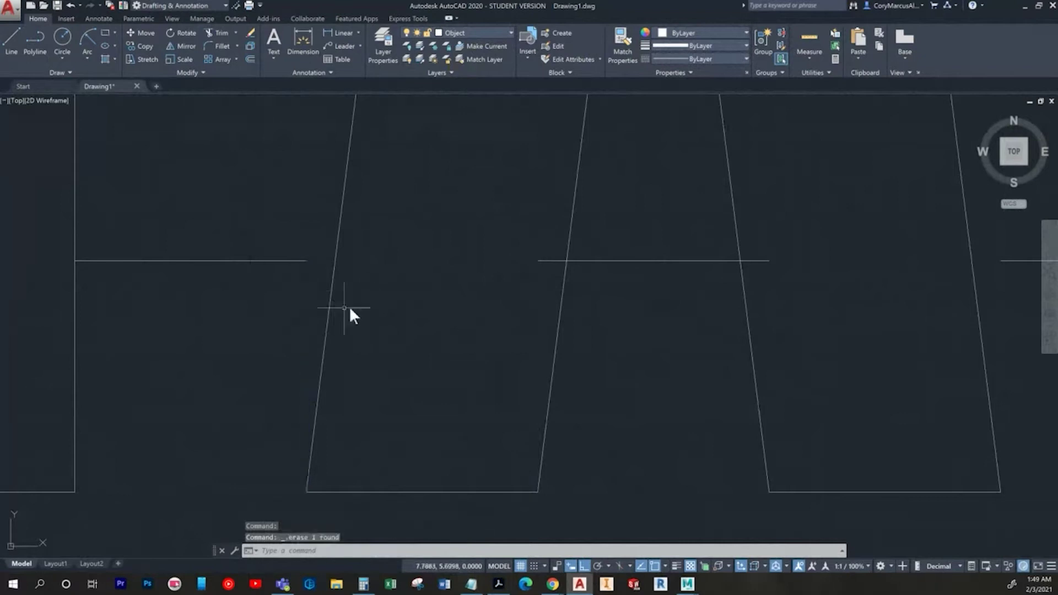
Step: Copy the two mirrored slanted lines one pitch toward the shaft's free end, from the first connected crest's upper corner to the next crest's
scroll(413, 340, "down", 2)
scroll(412, 338, "down", 4)
scroll(448, 235, "up", 1)
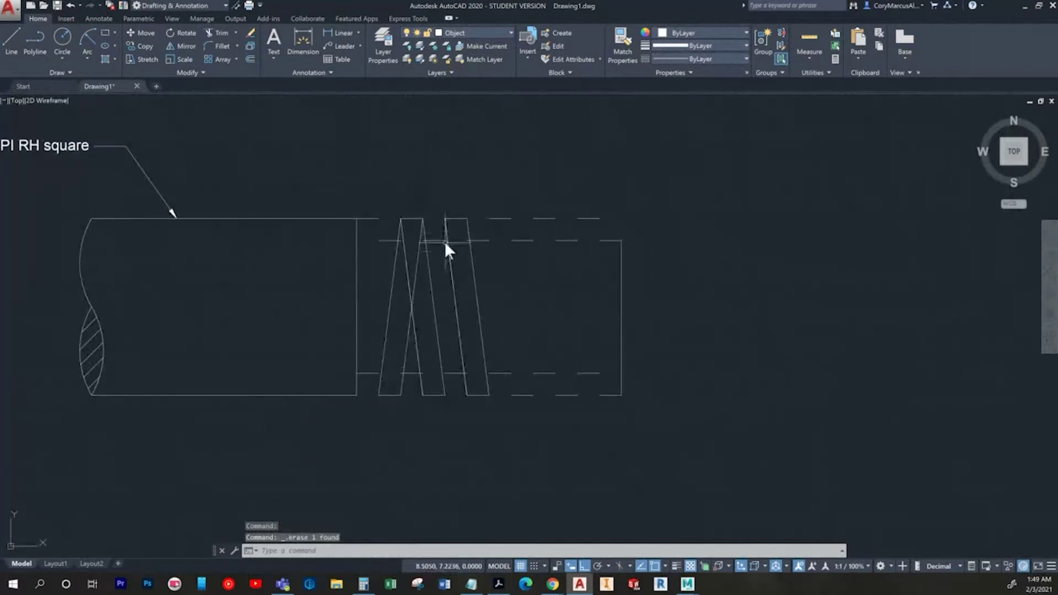
scroll(456, 293, "up", 3)
middle_click_drag(456, 294, 455, 293)
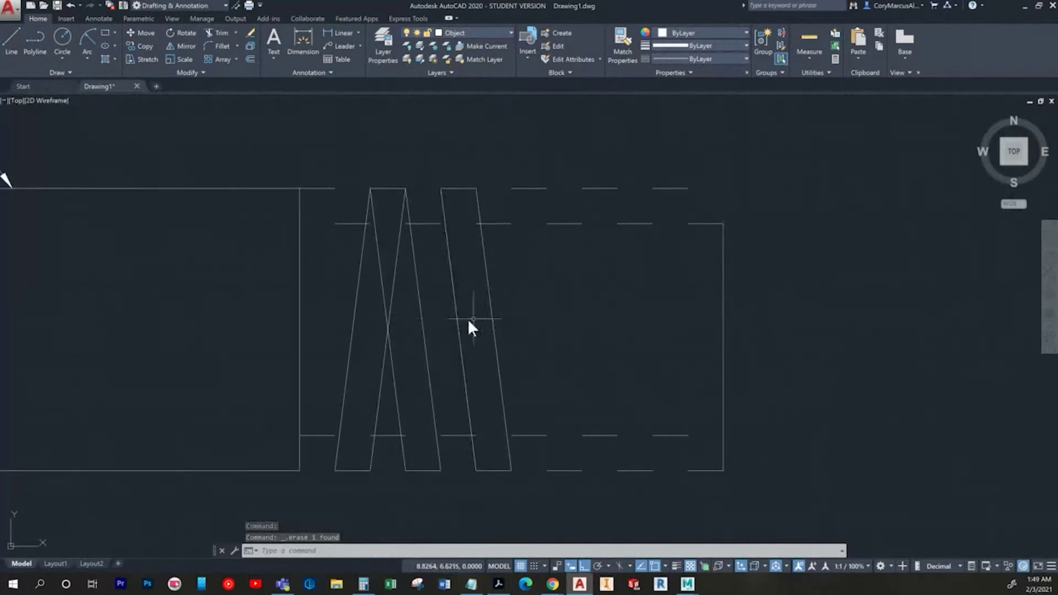
left_click(382, 410)
left_click(336, 377)
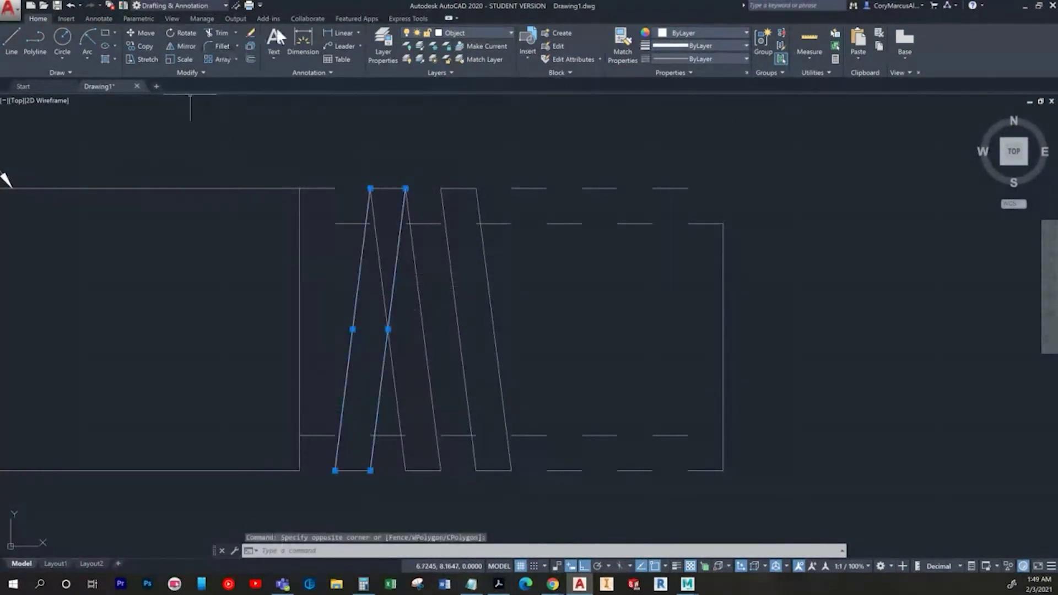
left_click(141, 48)
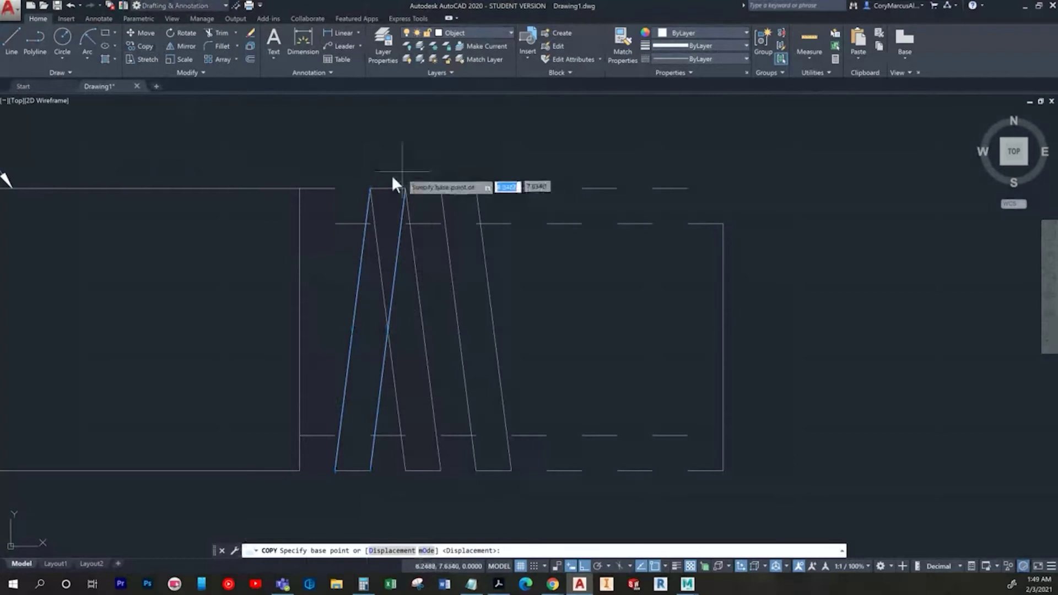
left_click(368, 186)
left_click(440, 188)
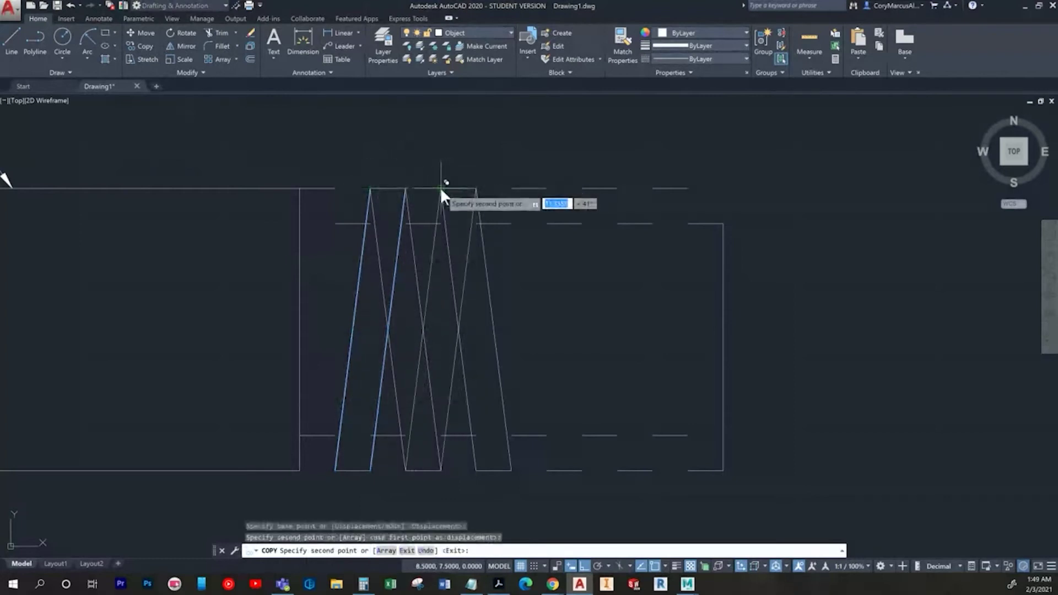
key("Escape")
key("Escape")
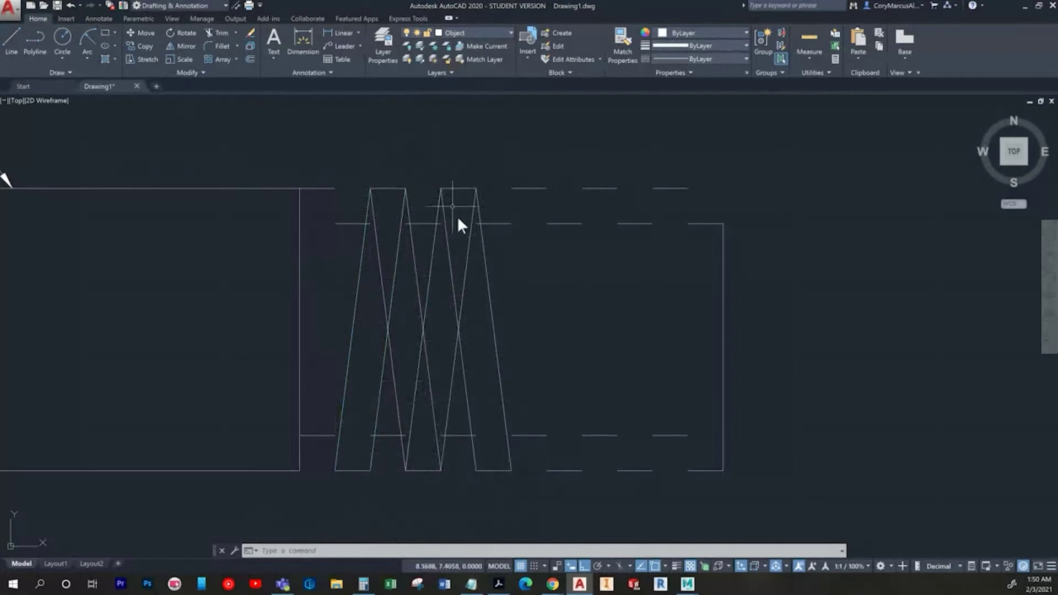
Step: Draw a root line from the lower root corner above the first original slanted line's bottom end to the upper root corner below its top end
scroll(487, 290, "up", 3)
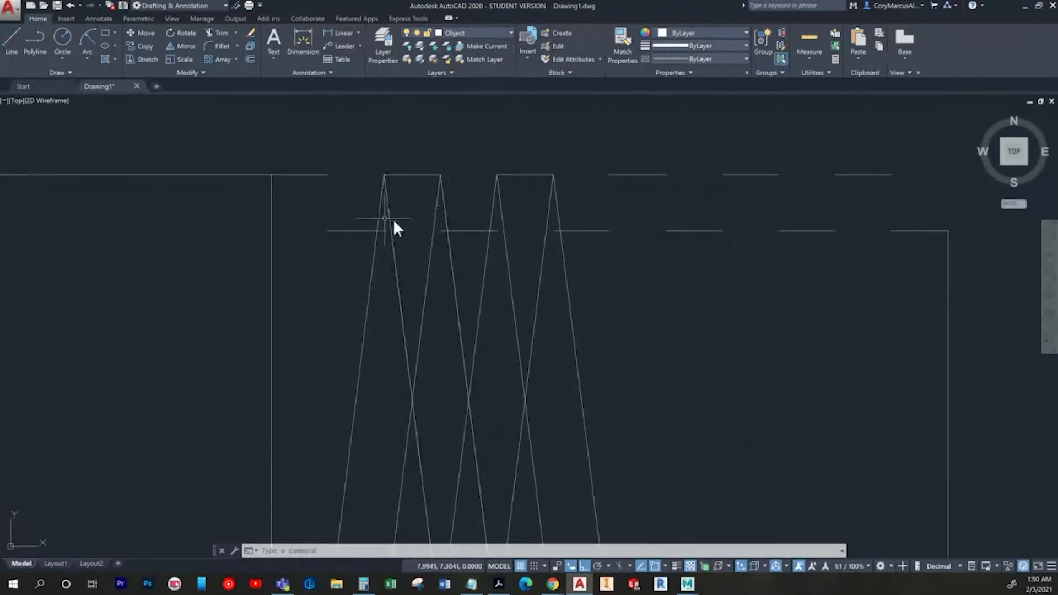
scroll(453, 227, "up", 2)
scroll(446, 227, "up", 2)
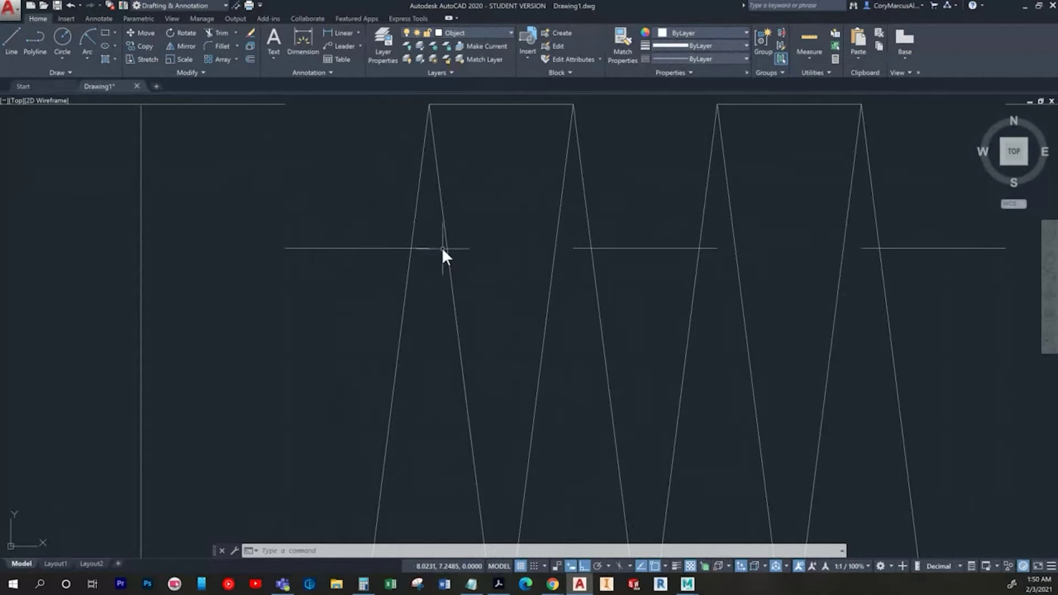
scroll(386, 226, "down", 5)
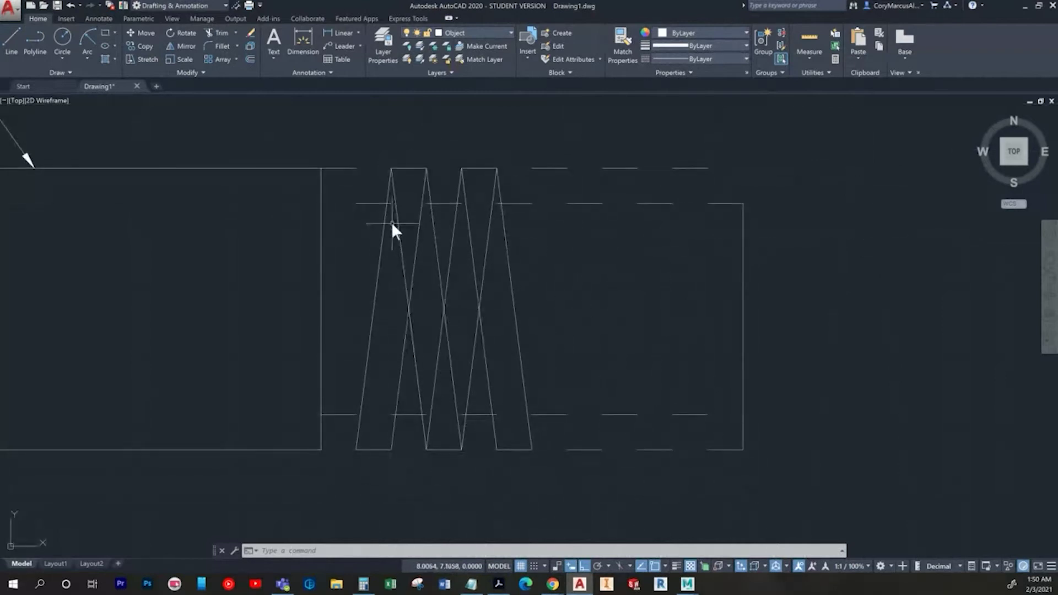
scroll(444, 223, "up", 2)
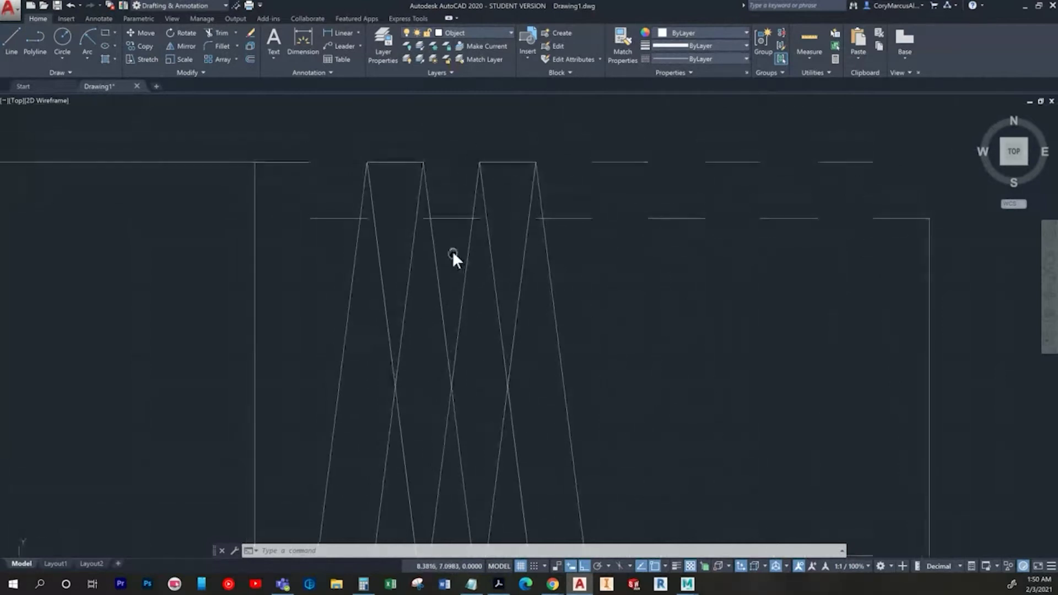
mouse_move(452, 250)
middle_mouse_down()
mouse_move(446, 138)
mouse_move(474, 177)
middle_mouse_up()
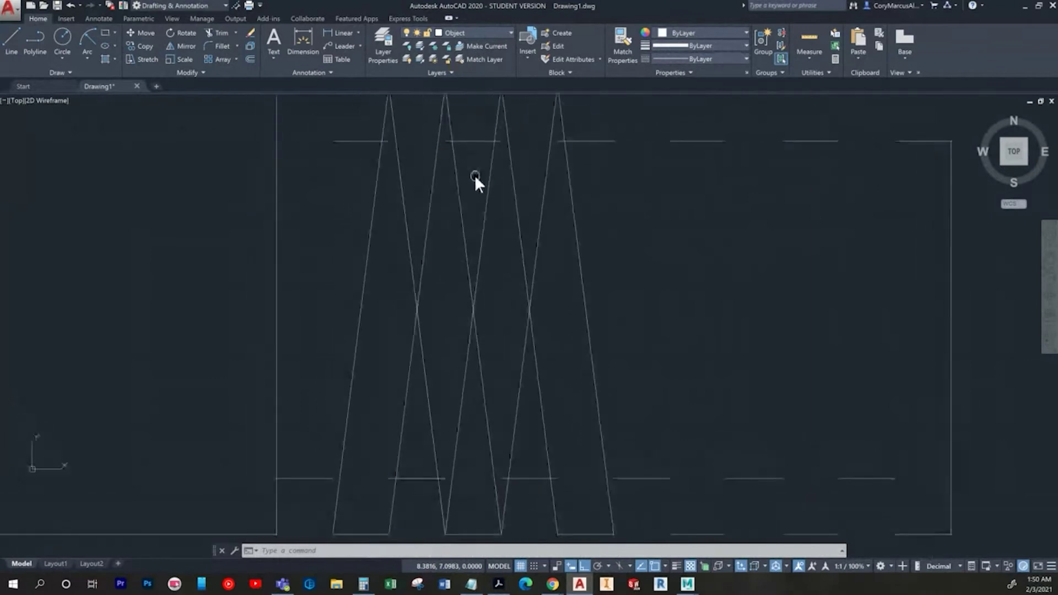
left_click(11, 49)
middle_click_drag(477, 234, 465, 304)
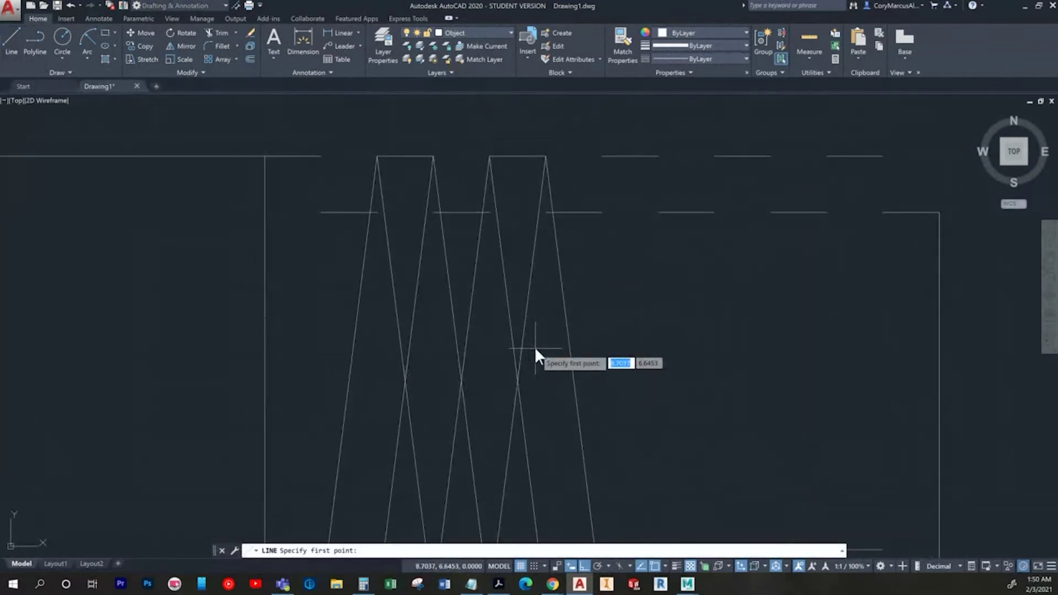
scroll(535, 347, "down", 2)
middle_click_drag(535, 347, 511, 306)
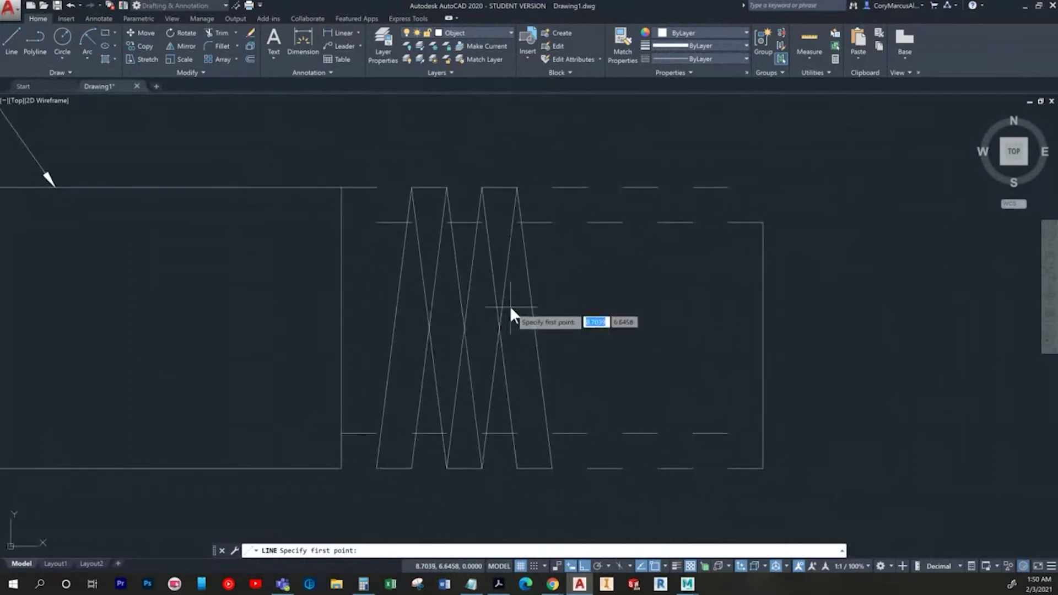
scroll(473, 456, "up", 2)
left_click(430, 420)
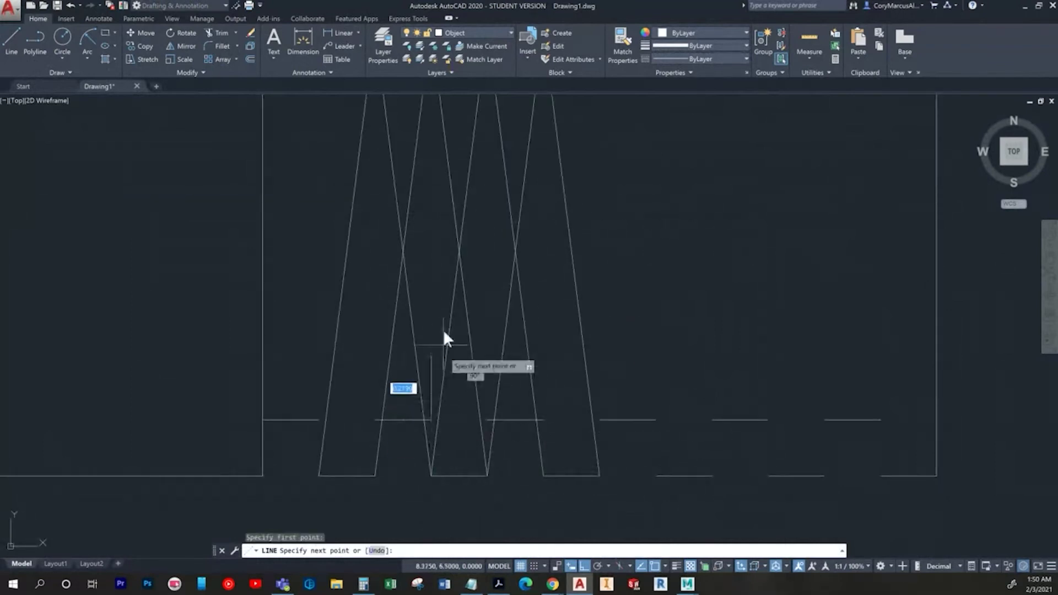
scroll(456, 418, "down", 2)
scroll(428, 345, "down", 1)
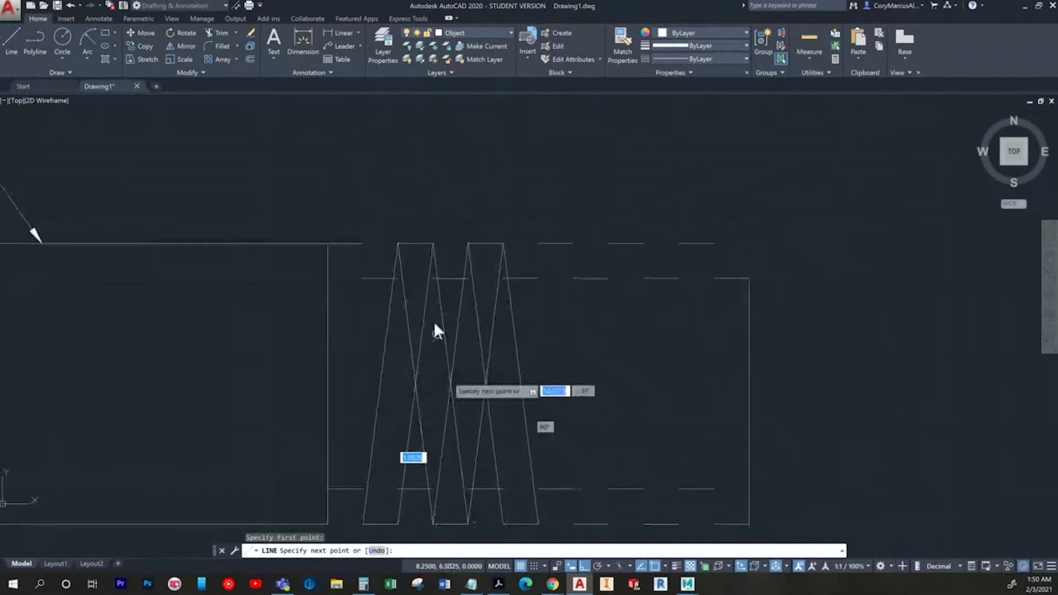
middle_click_drag(435, 325, 425, 300)
left_click(392, 251)
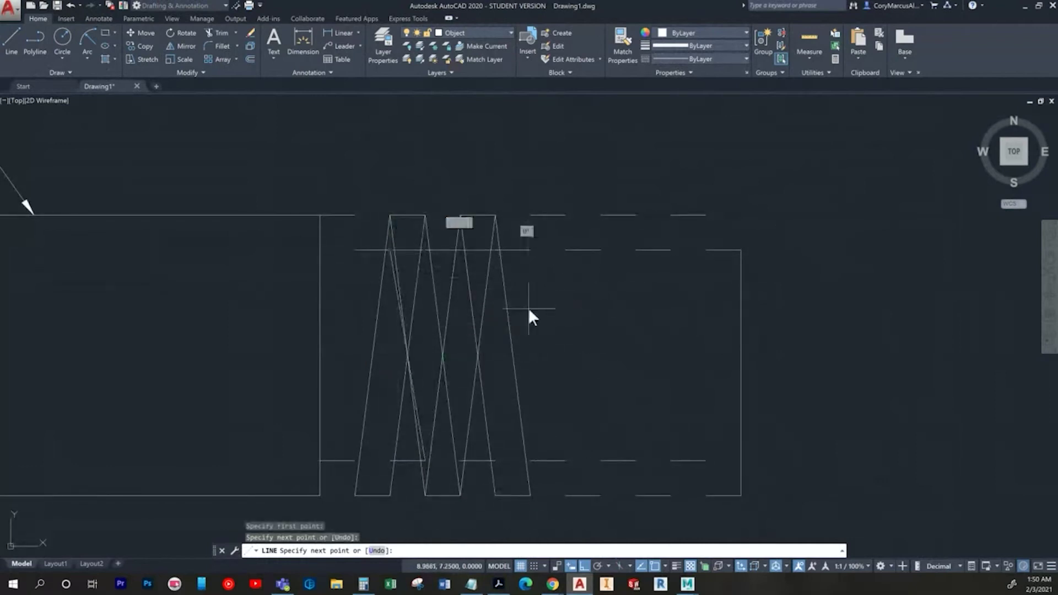
key("Return")
key("Return")
Step: Draw a second root line alongside the second original slanted line, from its lower root corner up to its upper root corner
scroll(448, 471, "up", 4)
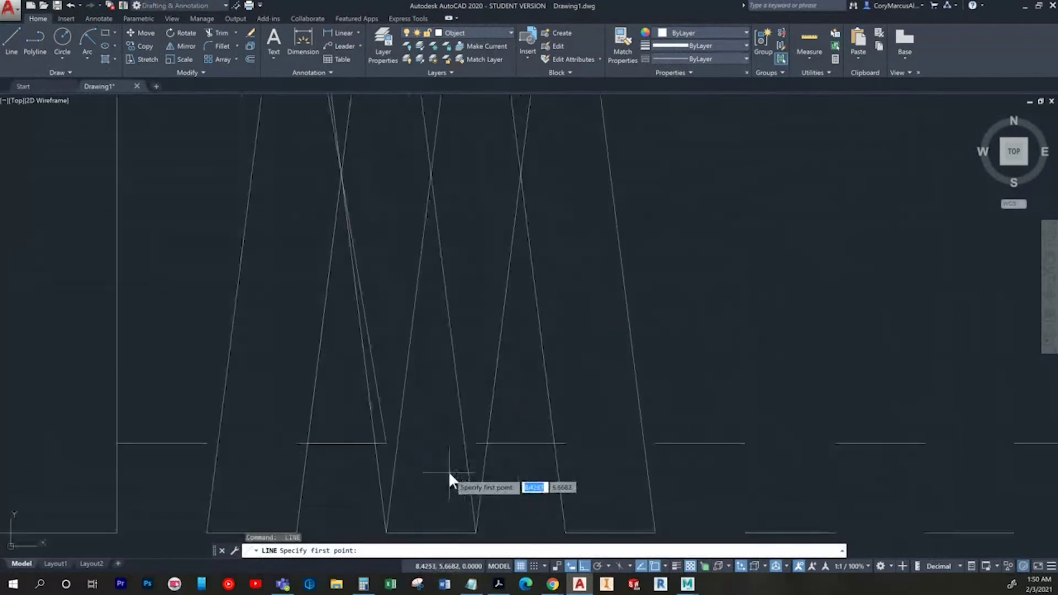
scroll(448, 471, "up", 2)
left_click(487, 426)
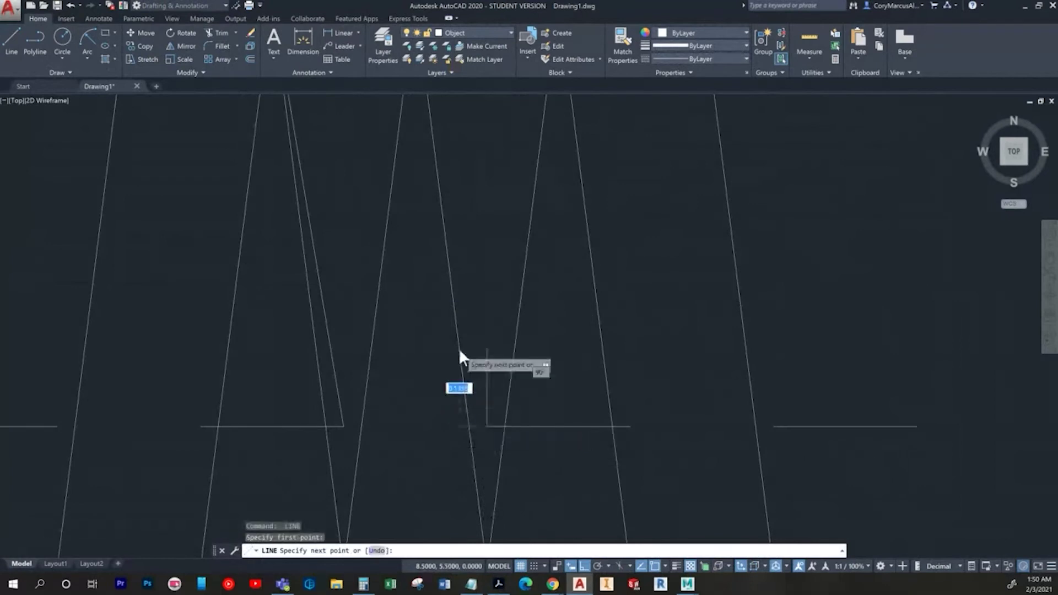
scroll(458, 494, "down", 4)
scroll(439, 256, "up", 3)
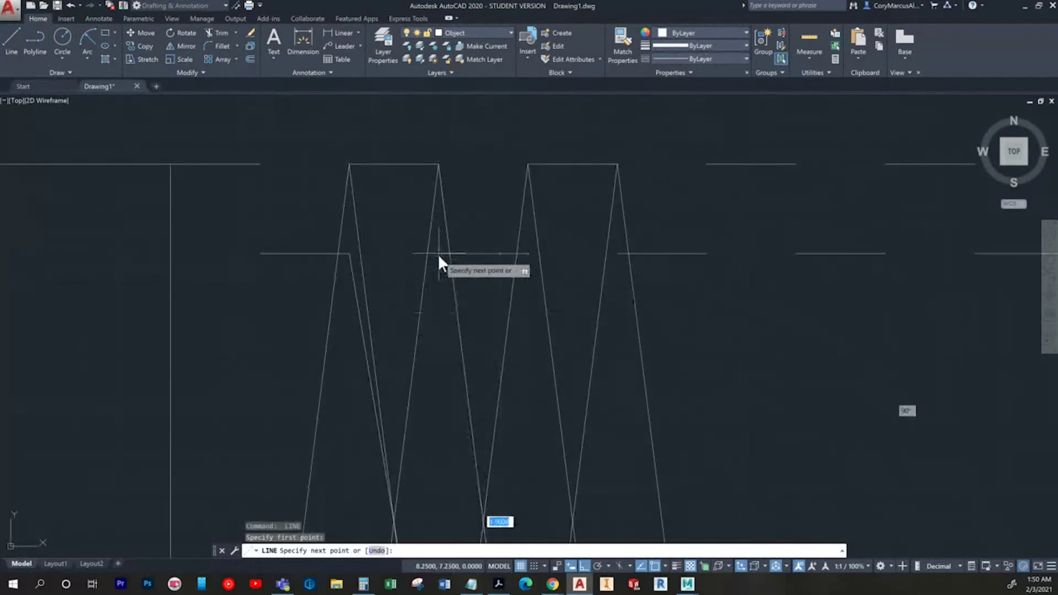
key("Escape")
scroll(530, 359, "down", 4)
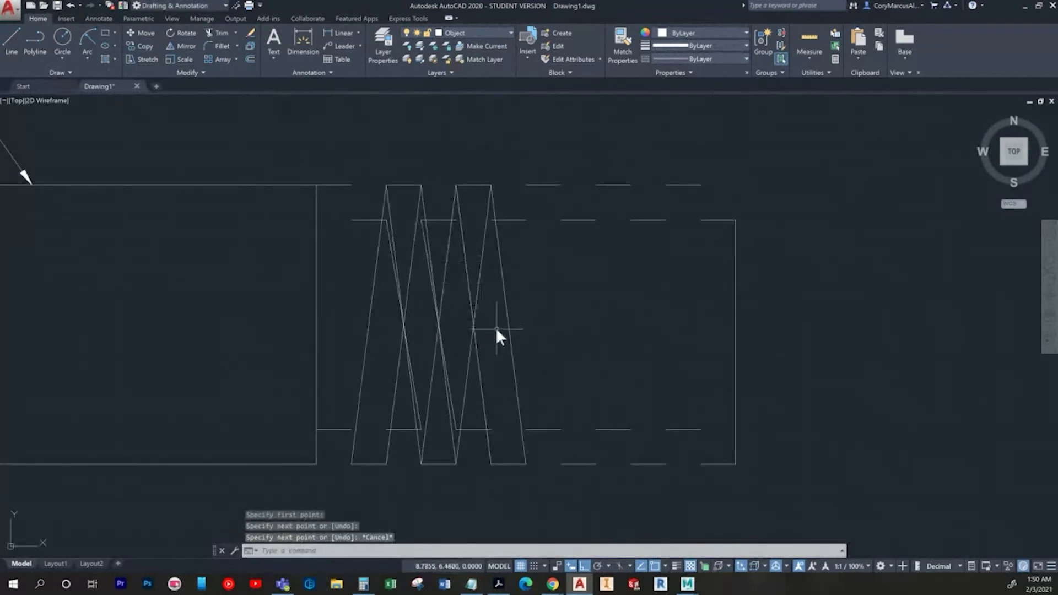
Step: Undo the root lines, the copied mirrored lines and the erasures of the vertical edges on the upper and lower profiles
key("ctrl+z")
key("ctrl+z")
key("ctrl+z")
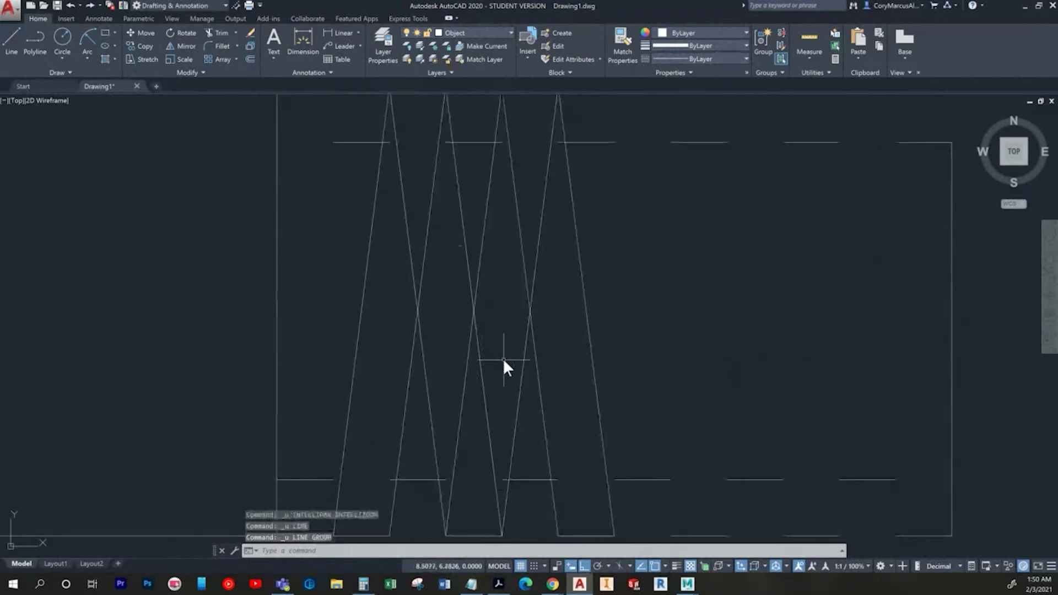
key("ctrl+z")
key("ctrl+z")
key("ctrl+z")
key("ctrl+z")
key("ctrl+z")
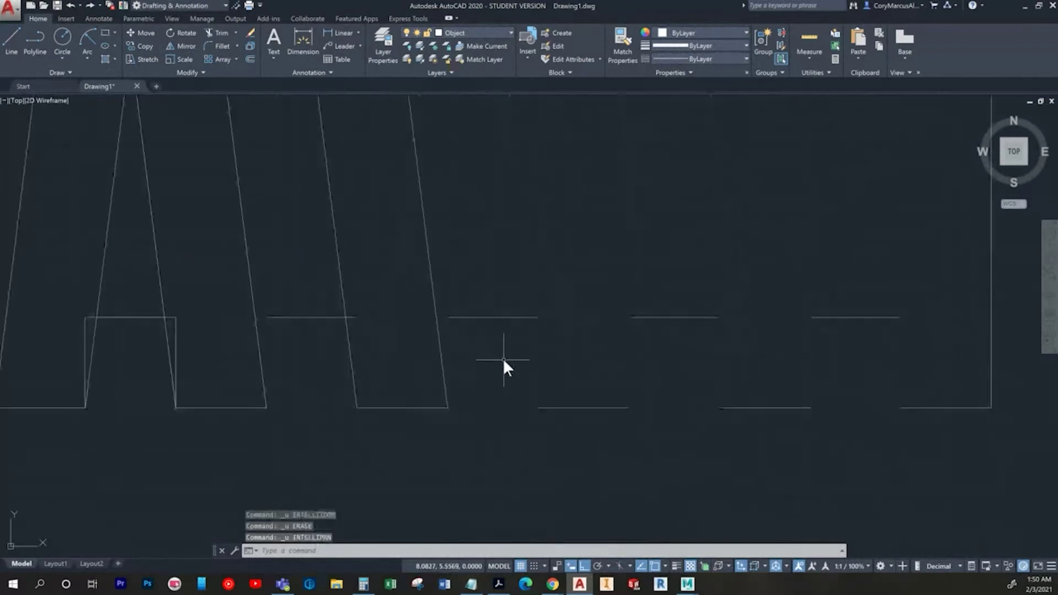
key("ctrl+z")
key("ctrl+z")
key("ctrl+z")
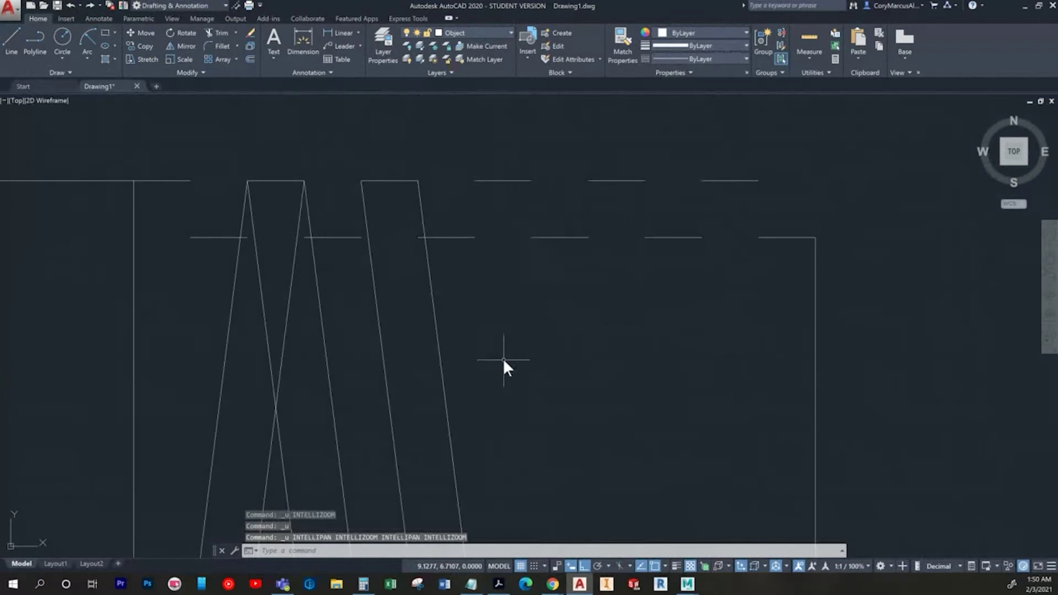
key("ctrl+z")
key("ctrl+z")
key("ctrl+z")
key("ctrl+z")
key("ctrl+z")
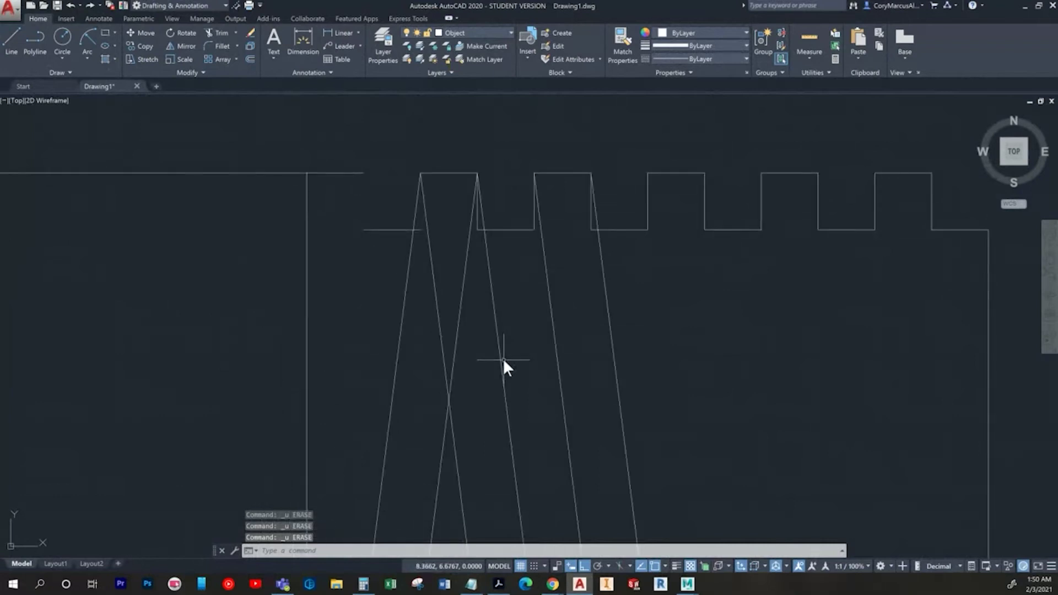
key("ctrl+z")
key("Escape")
Step: Draw a slanted root line beside the first original slanted line, from the upper root corner below its top to the lower root corner
scroll(431, 216, "up", 1)
left_click(16, 42)
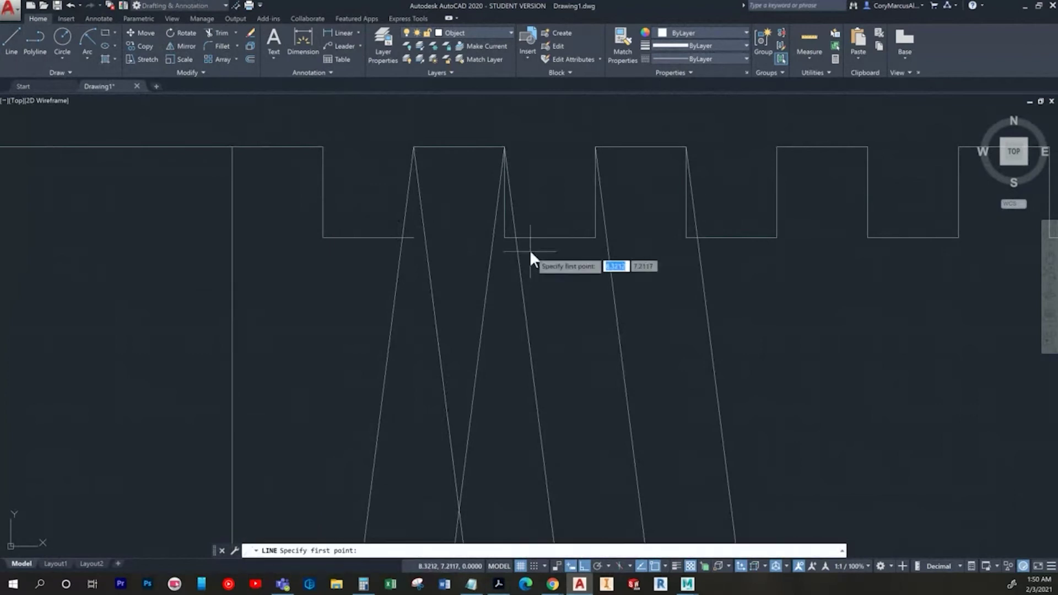
left_click(414, 242)
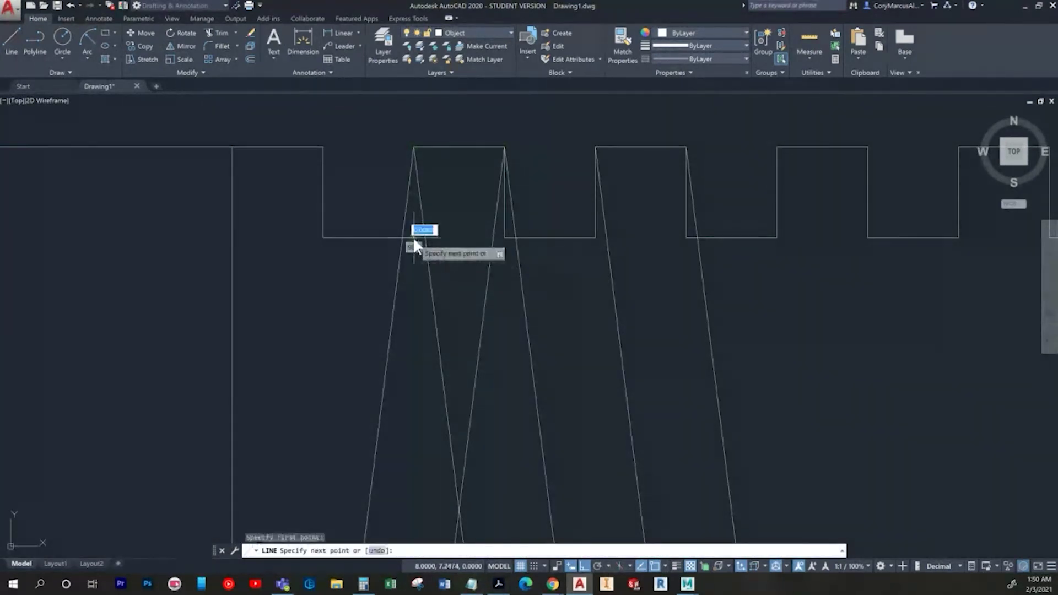
scroll(439, 274, "down", 2)
scroll(438, 280, "up", 2)
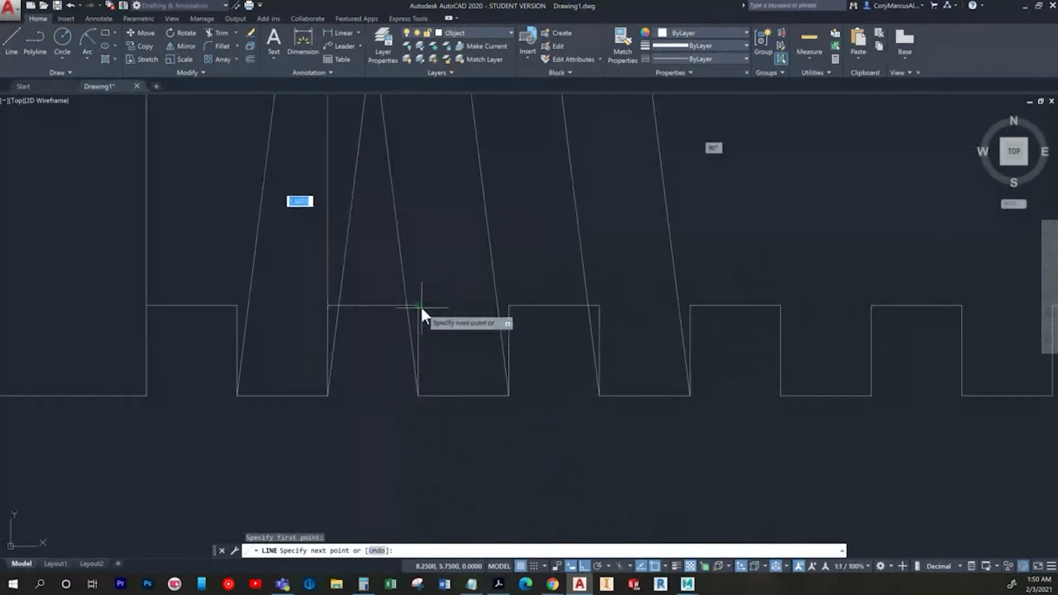
left_click(421, 306)
key("Escape")
Step: Draw a slanted root line beside the second original slanted line, from its lower root corner to its upper root corner
key("space")
left_click(513, 306)
scroll(514, 281, "down", 2)
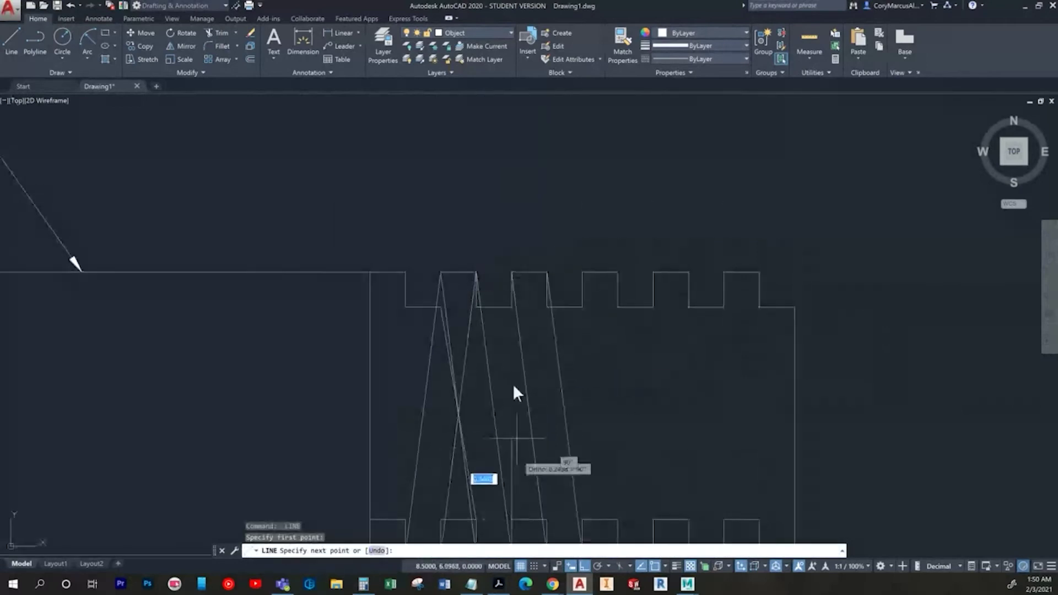
scroll(513, 383, "up", 2)
left_click(428, 234)
key("Escape")
Step: Draw a slanted root line beside the third original slanted line, from its upper root corner to its lower root corner
key("space")
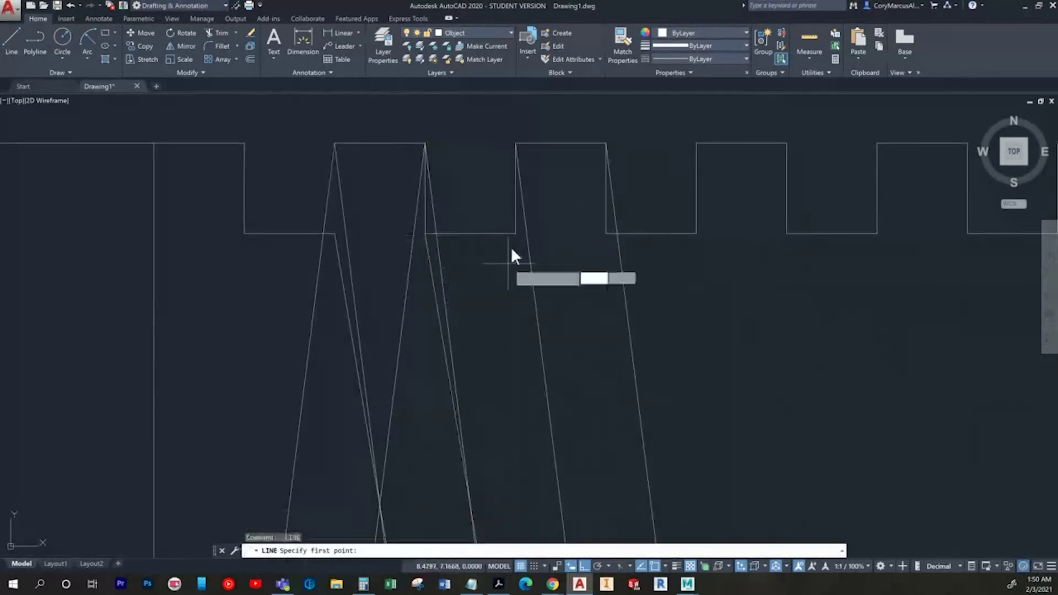
left_click(511, 233)
scroll(570, 401, "down", 2)
middle_click_drag(570, 401, 481, 172)
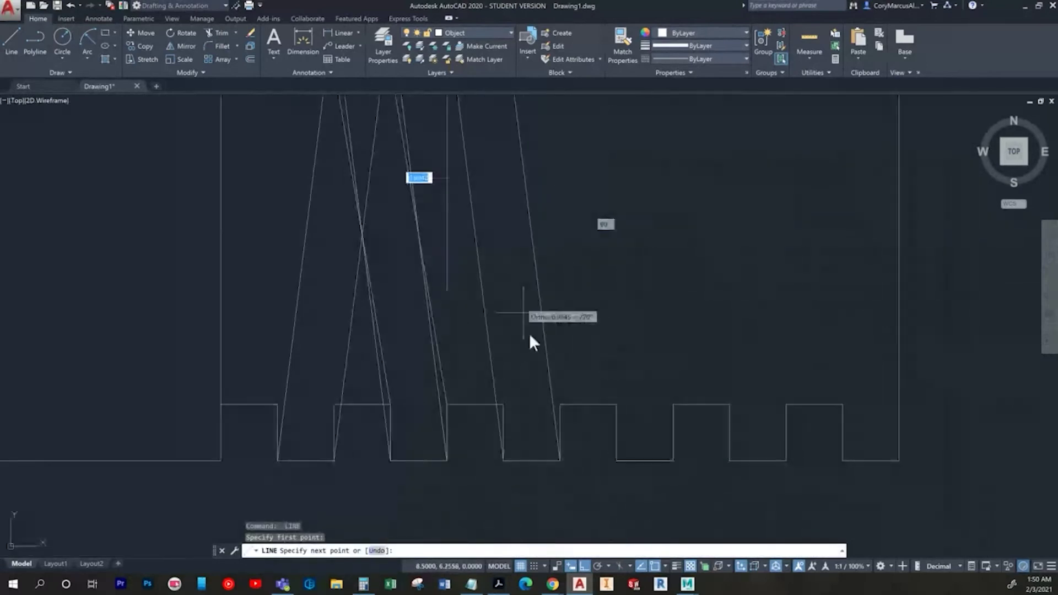
left_click(505, 404)
key("Return")
Step: Draw a slanted root line beside the fourth original slanted line, from its lower root corner to its upper root corner
key("Return")
left_click(558, 403)
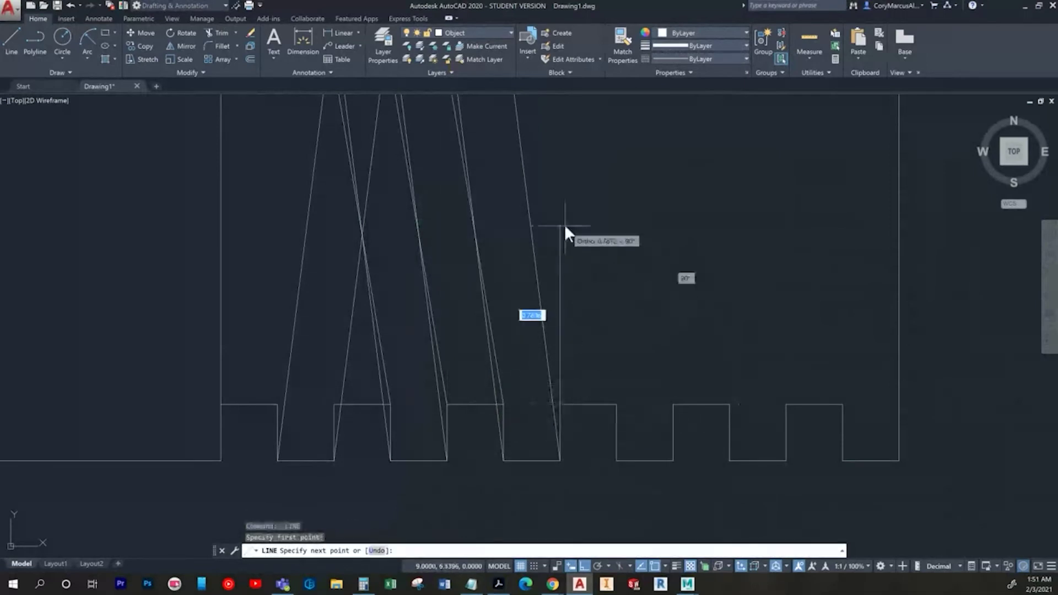
scroll(567, 229, "down", 1)
scroll(507, 352, "up", 1)
left_click(474, 348)
key("Escape")
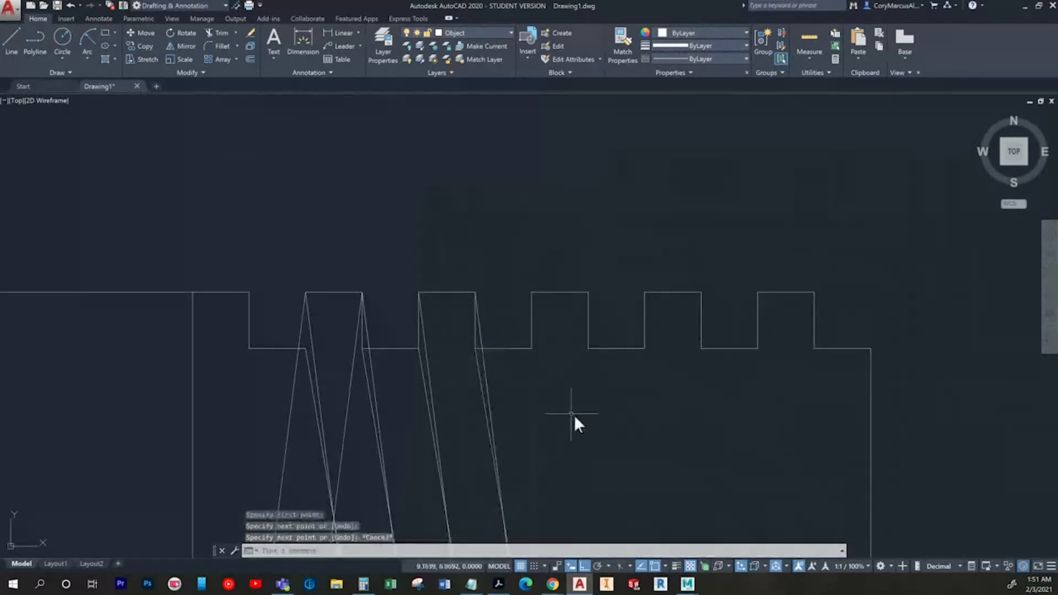
Step: Draw a root line beside the mirrored slanted line nearest the shoulder, from its lower root corner to the first upper root's end
middle_click_drag(574, 415, 623, 219)
middle_click_drag(540, 452, 532, 293)
middle_click_drag(518, 343, 502, 435)
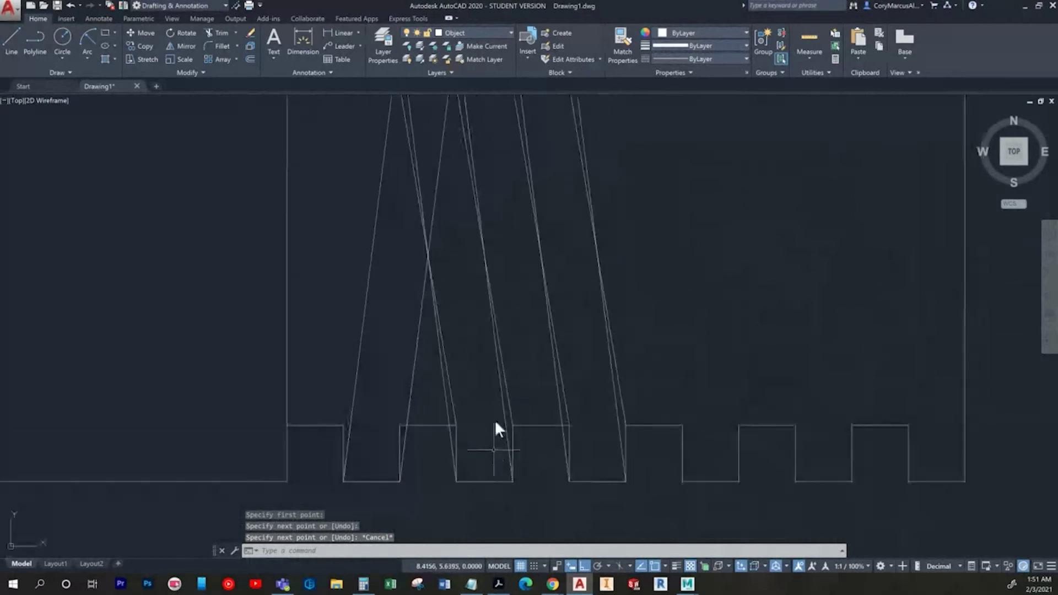
scroll(485, 347, "up", 1)
mouse_move(485, 347)
middle_mouse_down()
mouse_move(484, 419)
mouse_move(489, 386)
mouse_move(453, 462)
middle_mouse_up()
scroll(484, 419, "down", 2)
scroll(433, 436, "up", 2)
key("space")
left_click(385, 430)
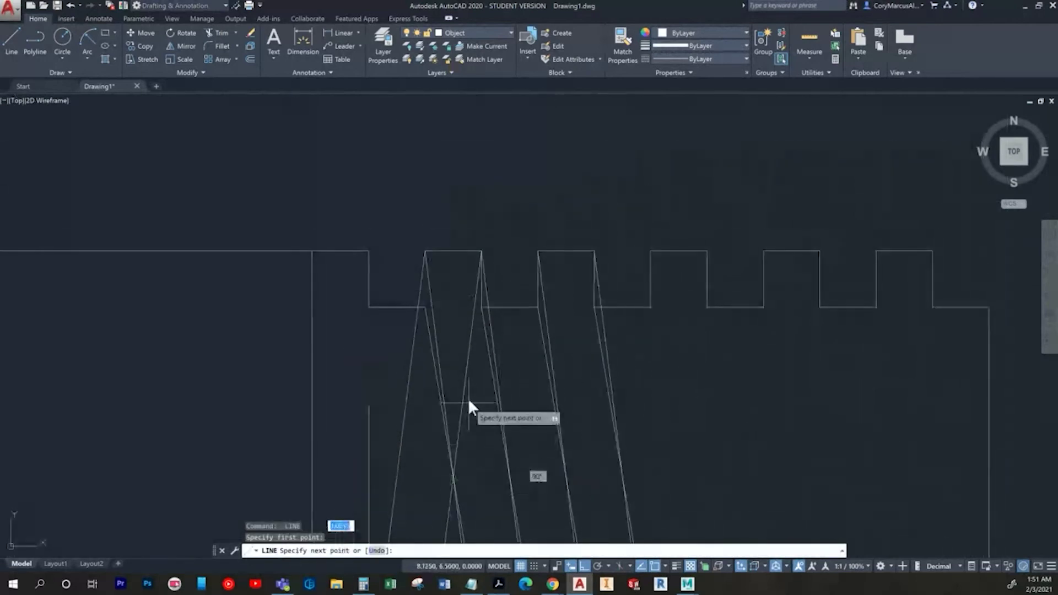
left_click(425, 306)
middle_click_drag(595, 380, 584, 222)
key("Escape")
Step: Draw a root line beside the second mirrored slanted line, from its lower root corner to the upper root corner under the first connected crest
key("space")
left_click(411, 485)
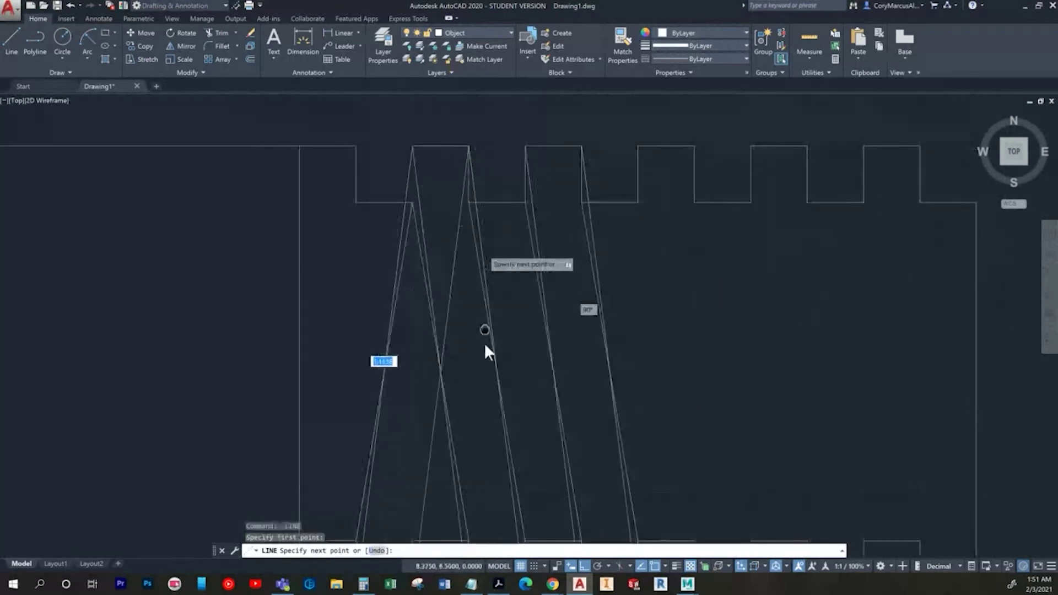
key("Escape")
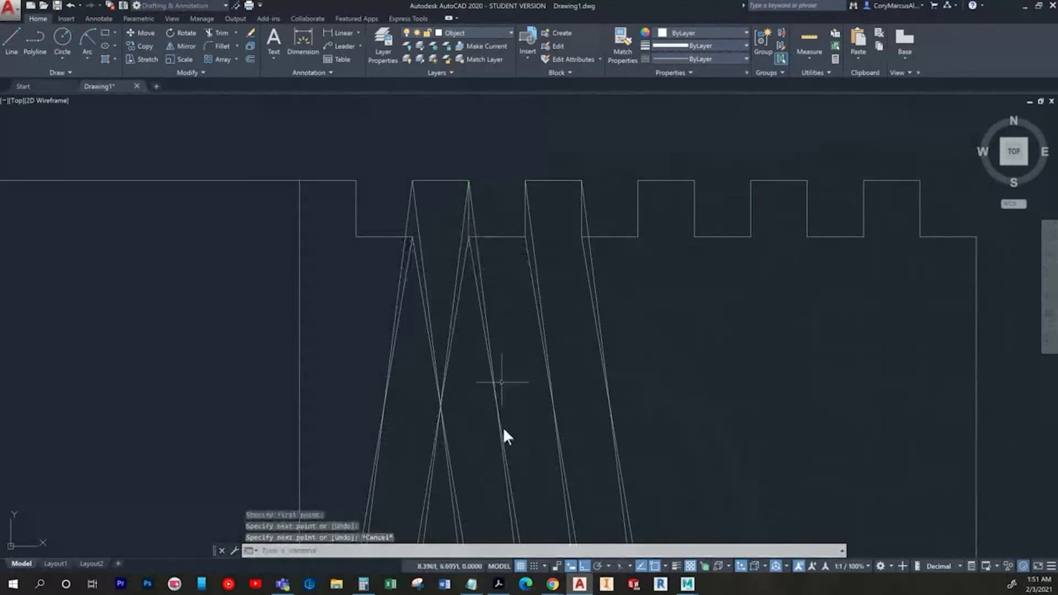
middle_click_drag(504, 430, 532, 260)
left_click(458, 335)
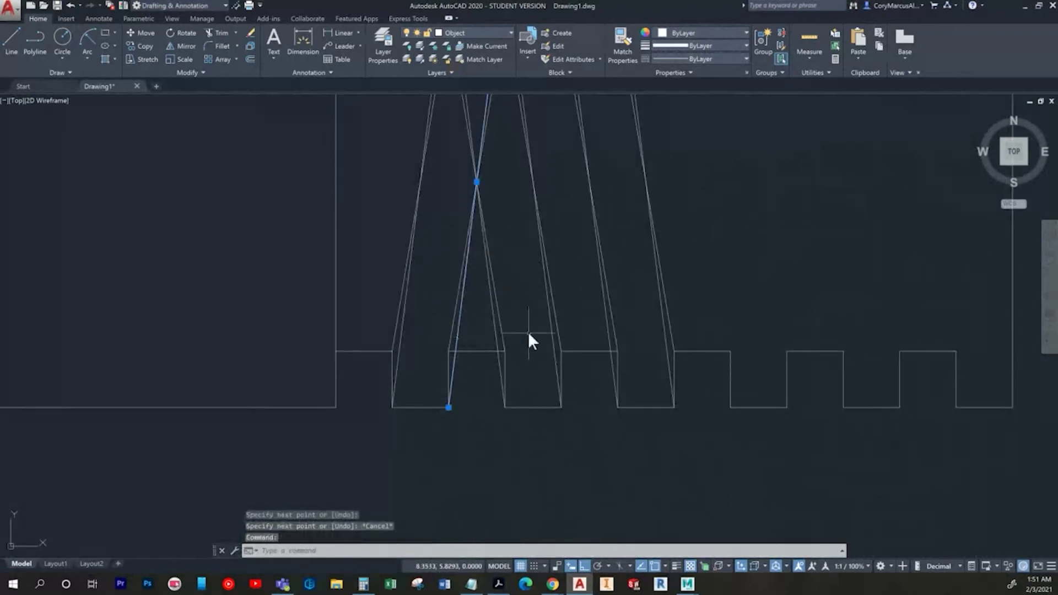
scroll(523, 375, "down", 2)
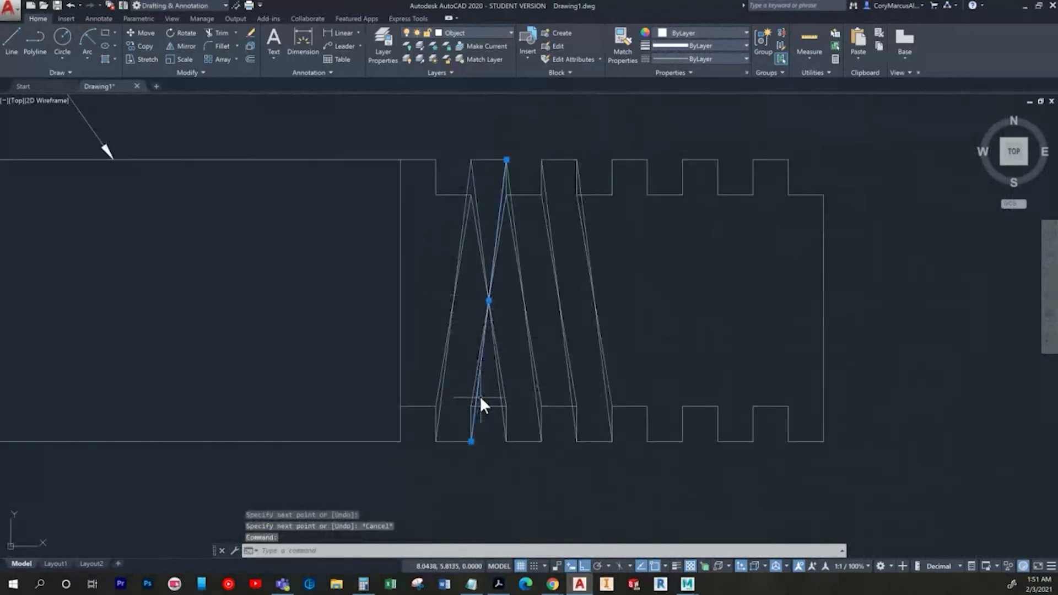
scroll(480, 396, "up", 3)
key("Escape")
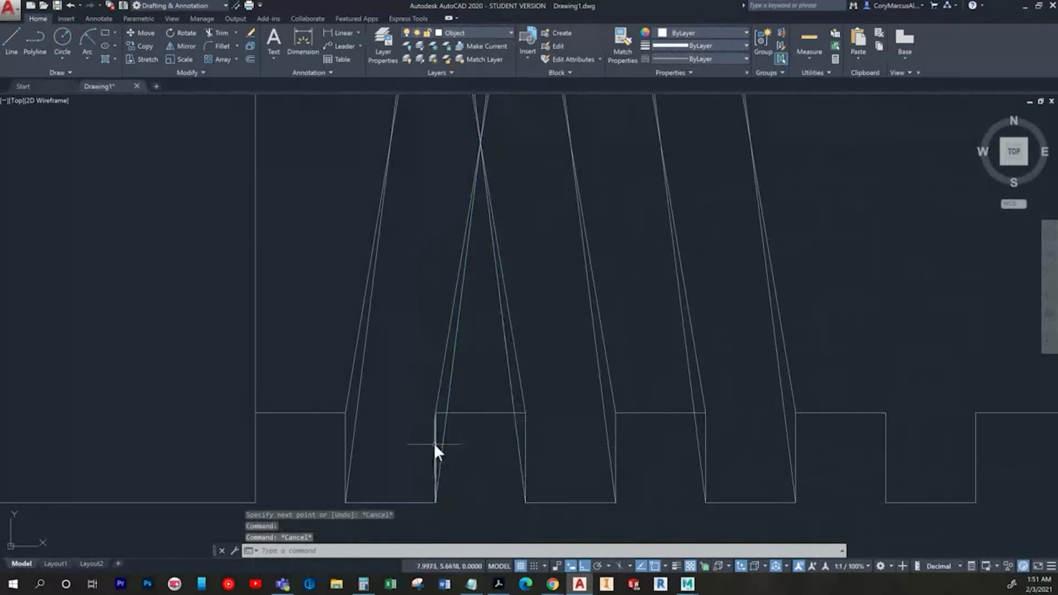
scroll(441, 442, "down", 3)
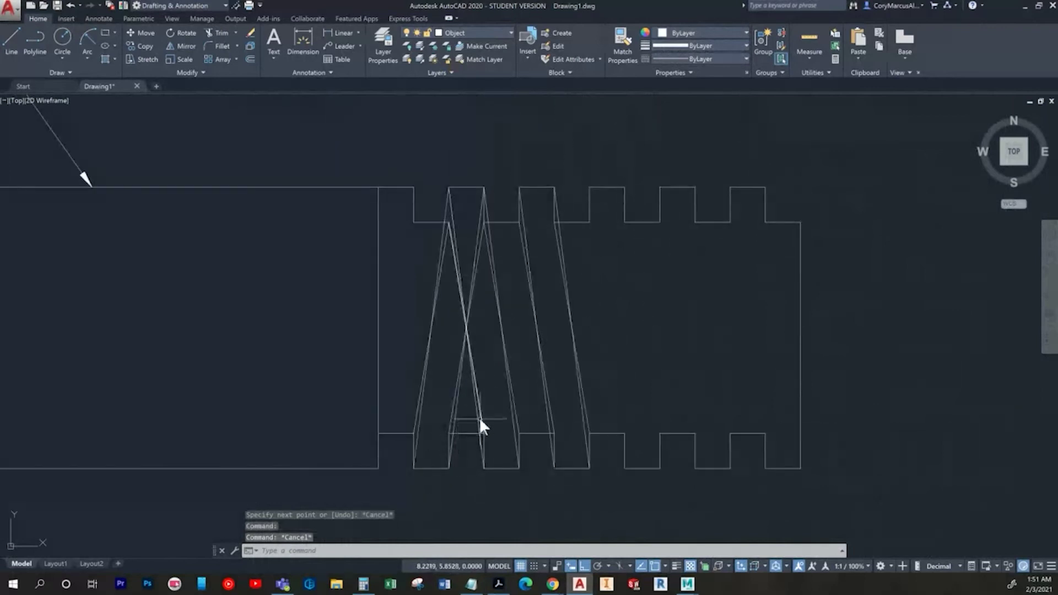
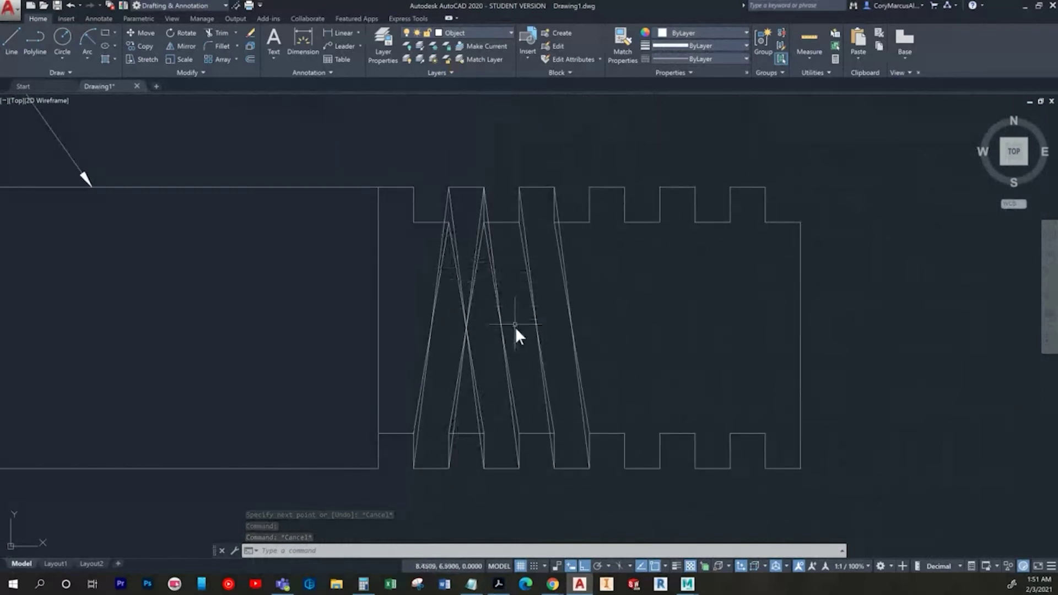
Step: Erase the third and fourth original slanted crest lines together with their root lines
left_click(600, 330)
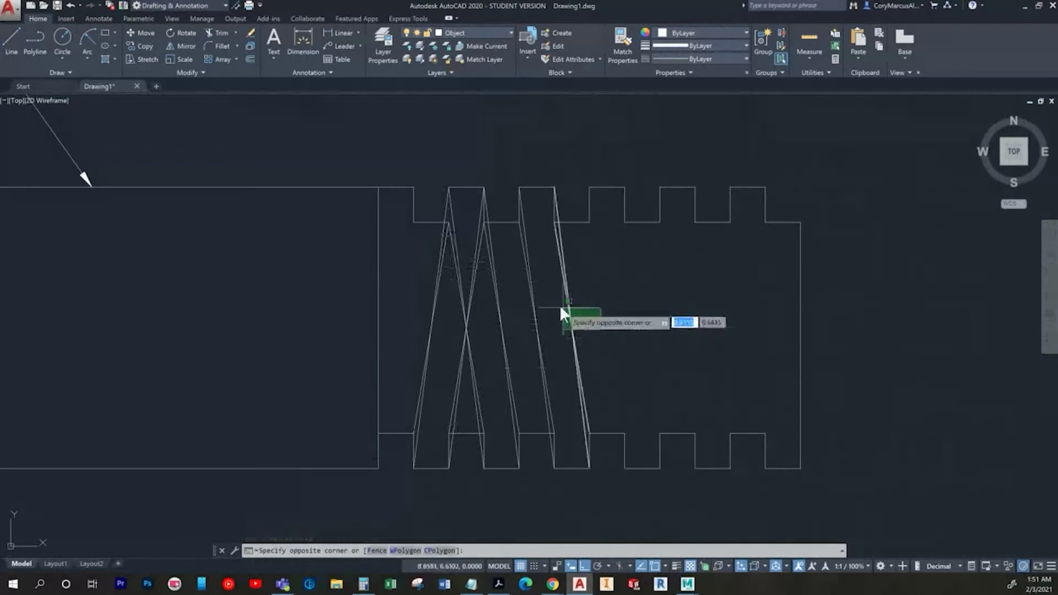
left_click(529, 302)
key("Delete")
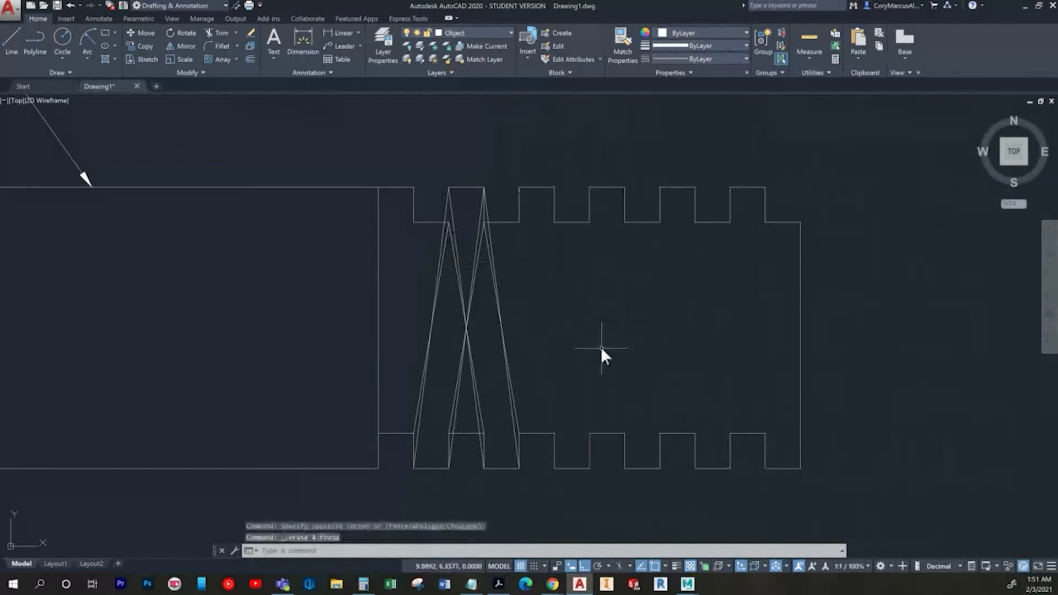
Step: Copy the remaining eight slanted lines one pitch away from the shoulder, from the first connected upper crest's near corner to the next crest's
left_click(568, 359)
left_click(441, 292)
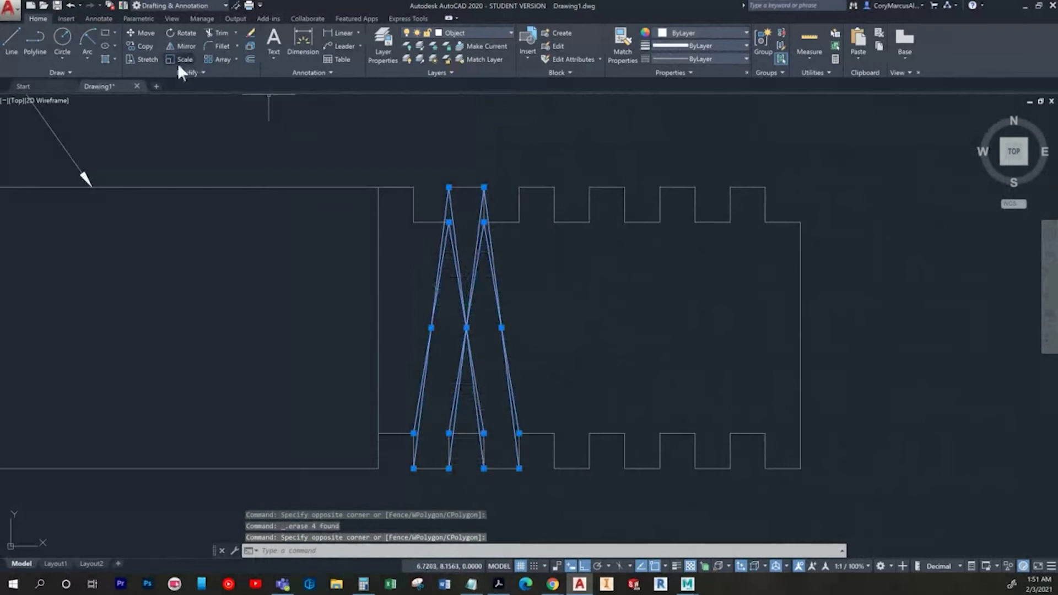
left_click(143, 45)
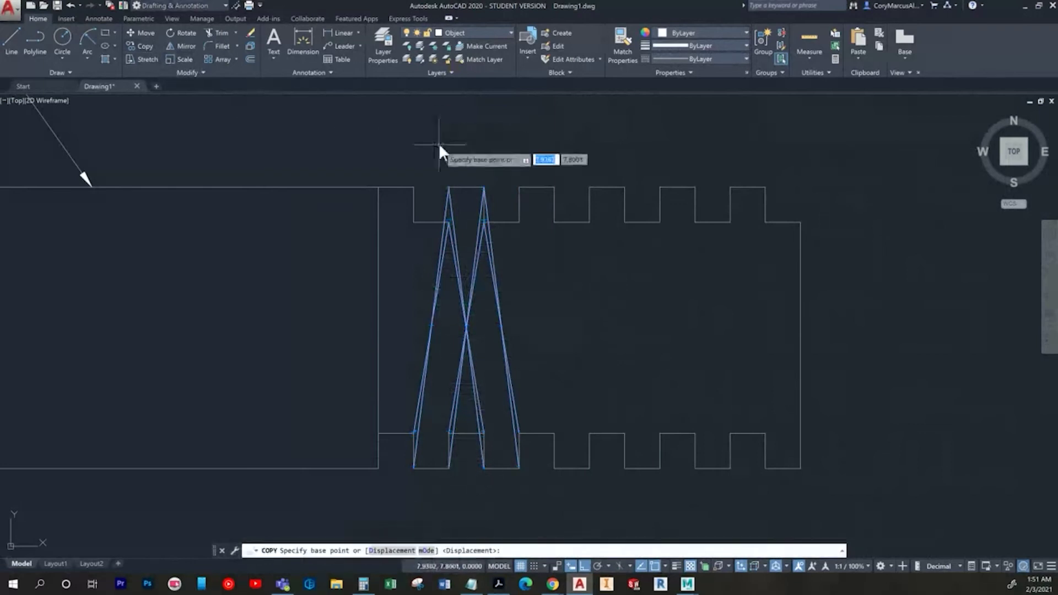
left_click(448, 188)
left_click(484, 188)
left_click(519, 188)
key("Escape")
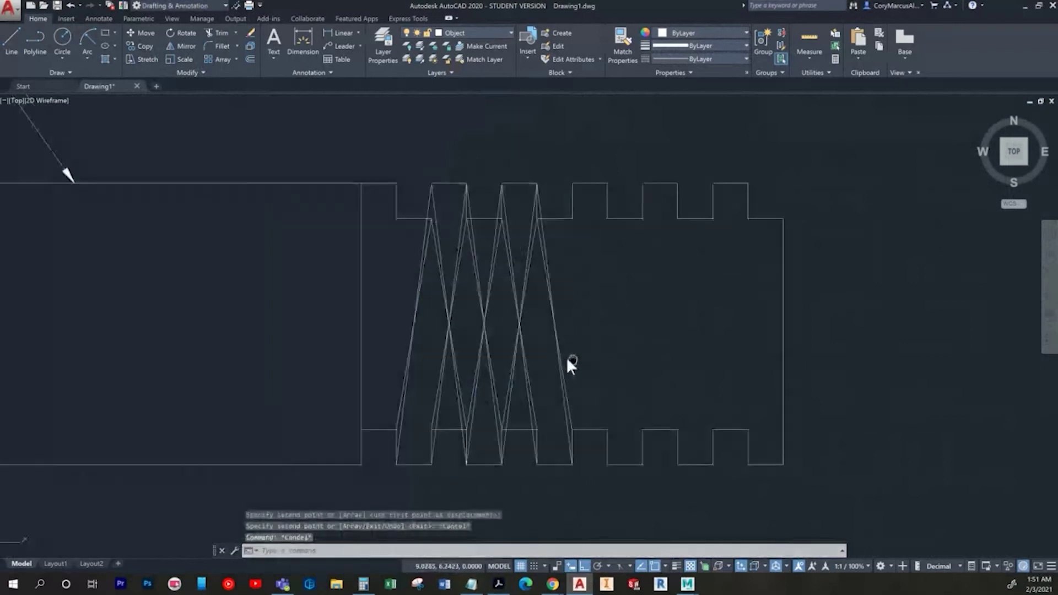
middle_click_drag(567, 358, 558, 357)
key("Escape")
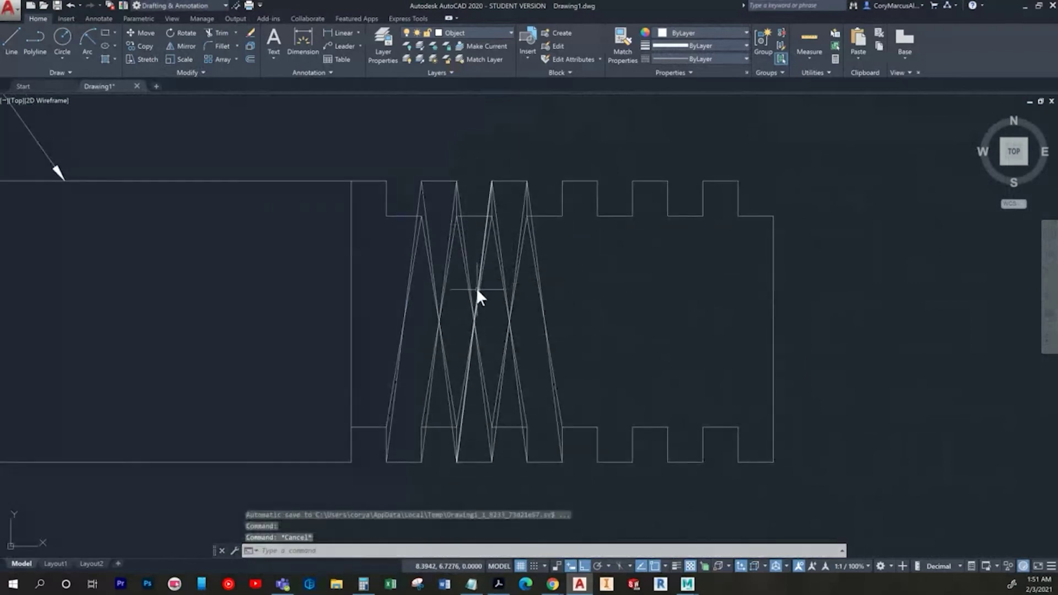
Step: Trim the second mirrored line pair from the shoulder above its crossing with the first original pair, using all objects as cutting edges
type("tr")
key("Return")
key("Return")
scroll(432, 233, "up", 2)
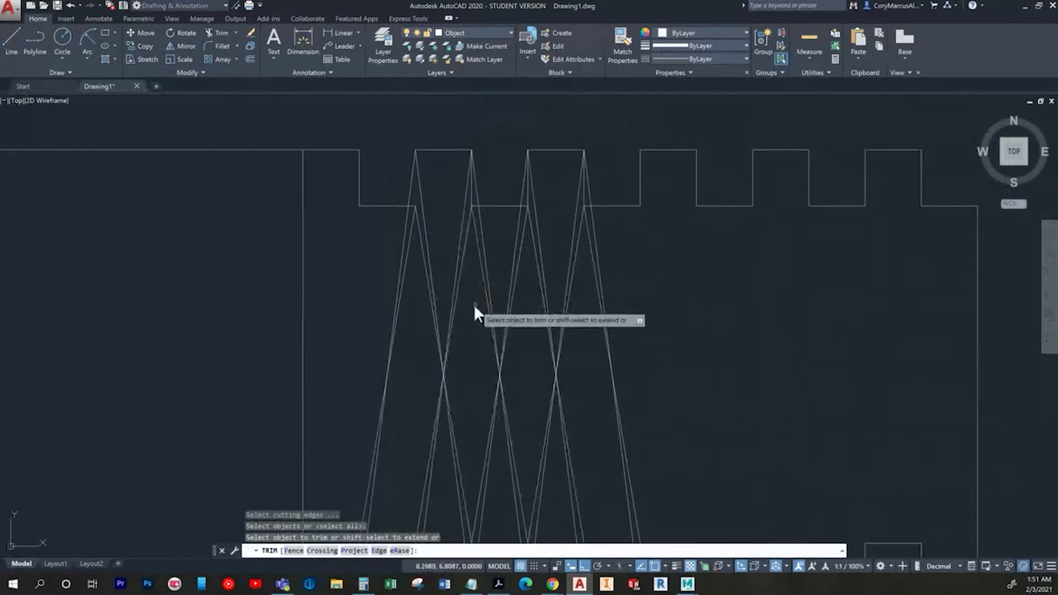
left_click(474, 311)
left_click(433, 160)
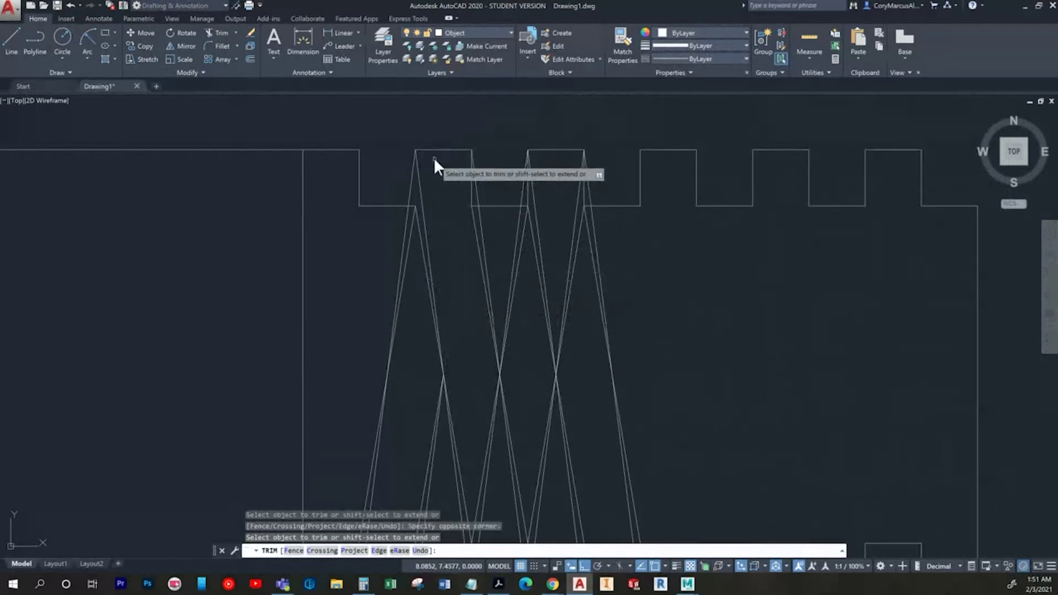
Step: Trim the third mirrored line pair below its crossing and the fourth mirrored pair above its crossing
mouse_move(477, 364)
middle_mouse_down()
mouse_move(426, 244)
mouse_move(408, 242)
middle_mouse_up()
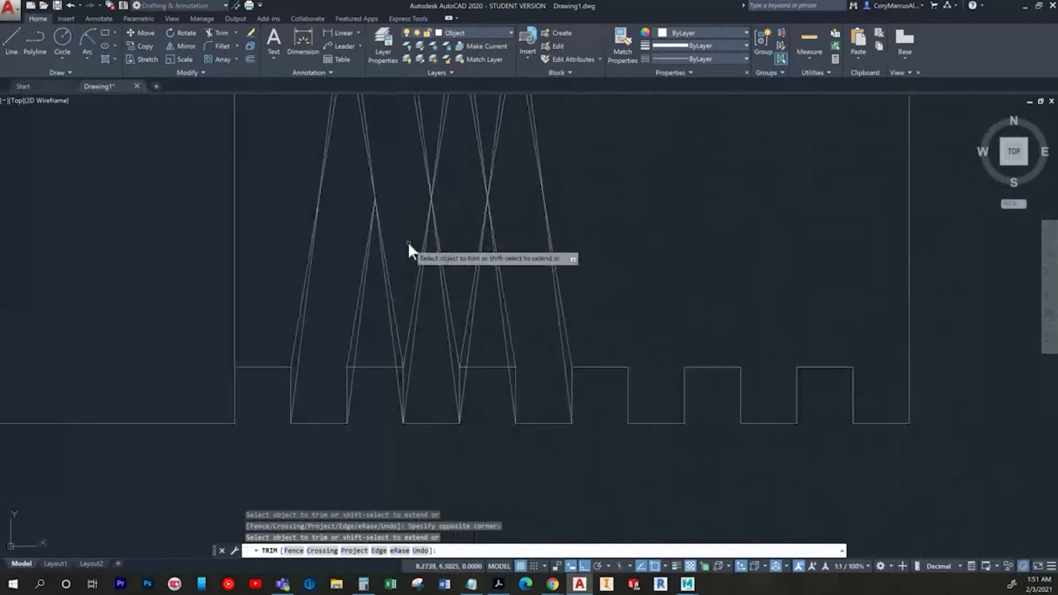
left_click(409, 245)
left_click(428, 308)
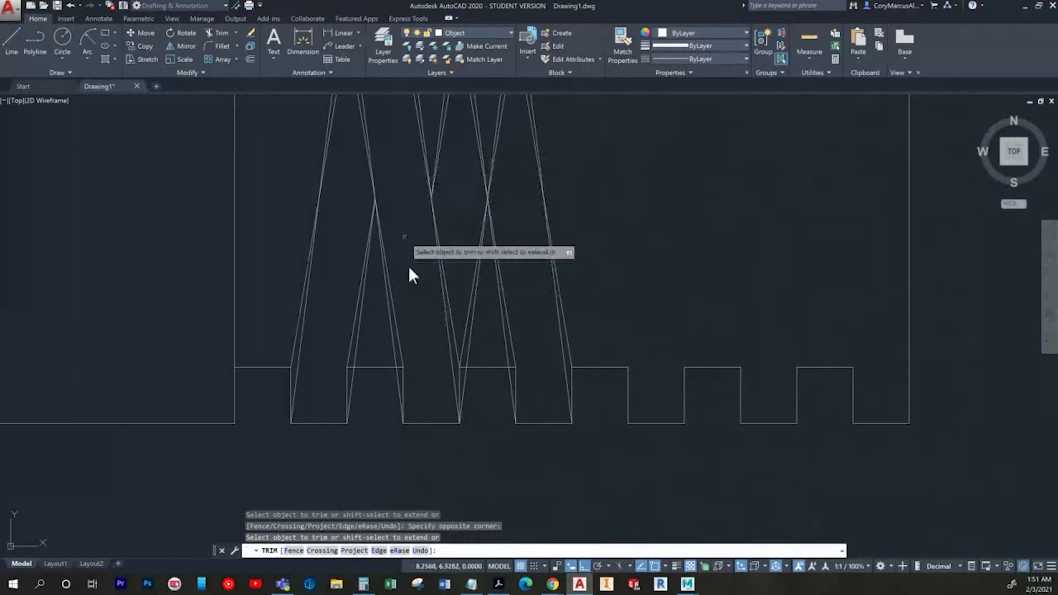
middle_click_drag(449, 349, 476, 454)
scroll(484, 394, "down", 1)
scroll(520, 271, "up", 1)
left_click(494, 226)
left_click(511, 293)
middle_click_drag(510, 392, 417, 181)
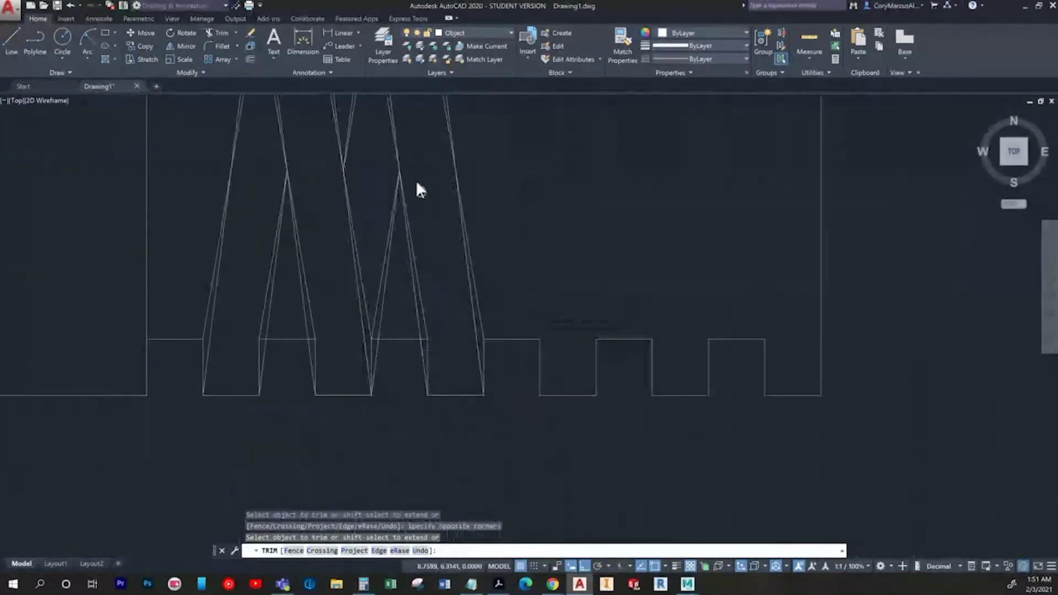
middle_click_drag(443, 326, 565, 438)
scroll(564, 438, "down", 1)
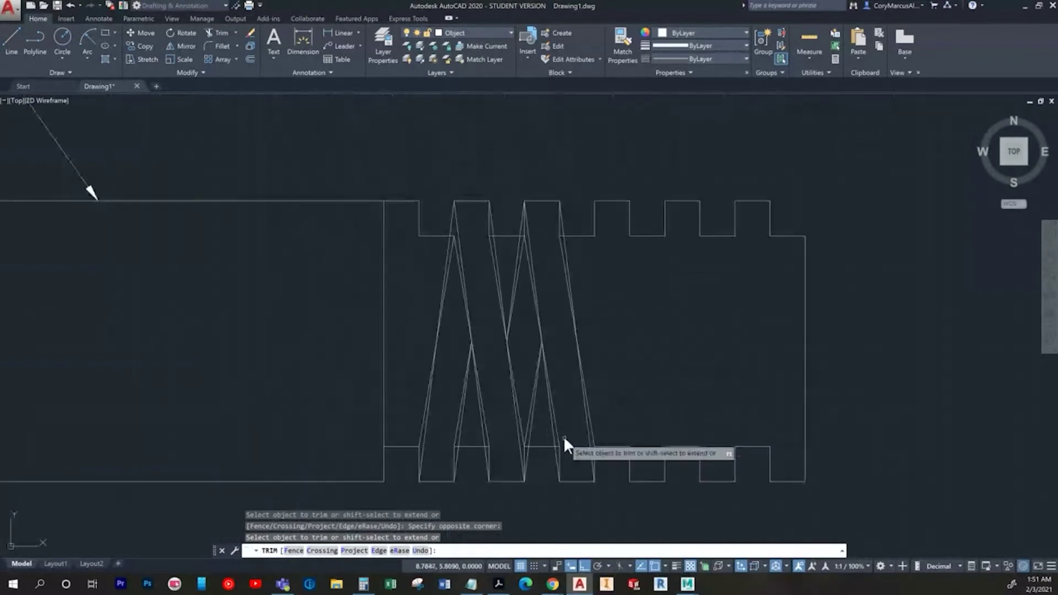
Step: Trim the mirrored crest line nearest the shoulder between the upper root edge and its crossing with the root line
scroll(461, 249, "up", 2)
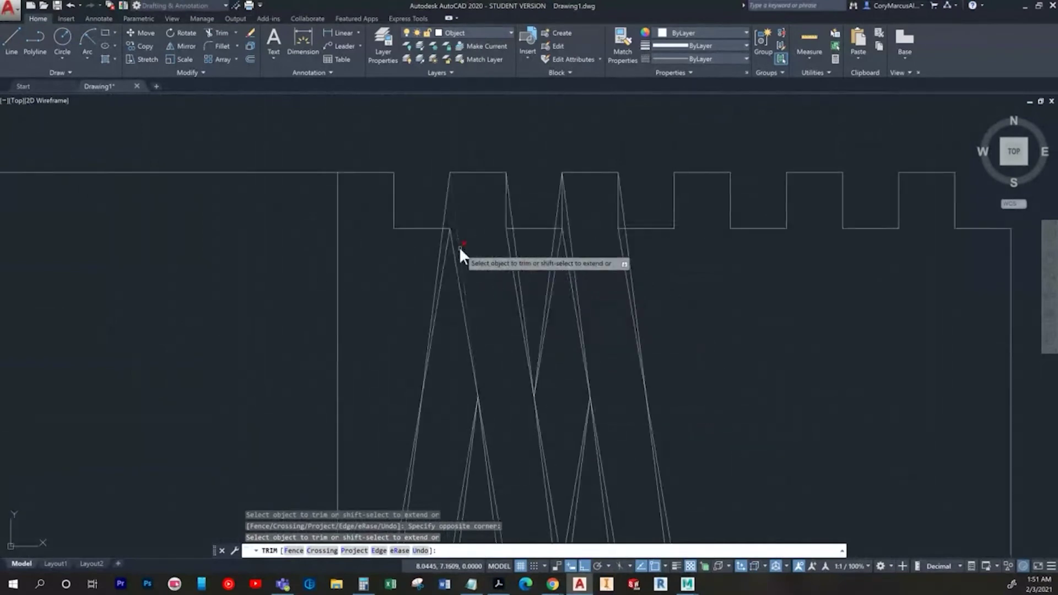
scroll(460, 248, "up", 2)
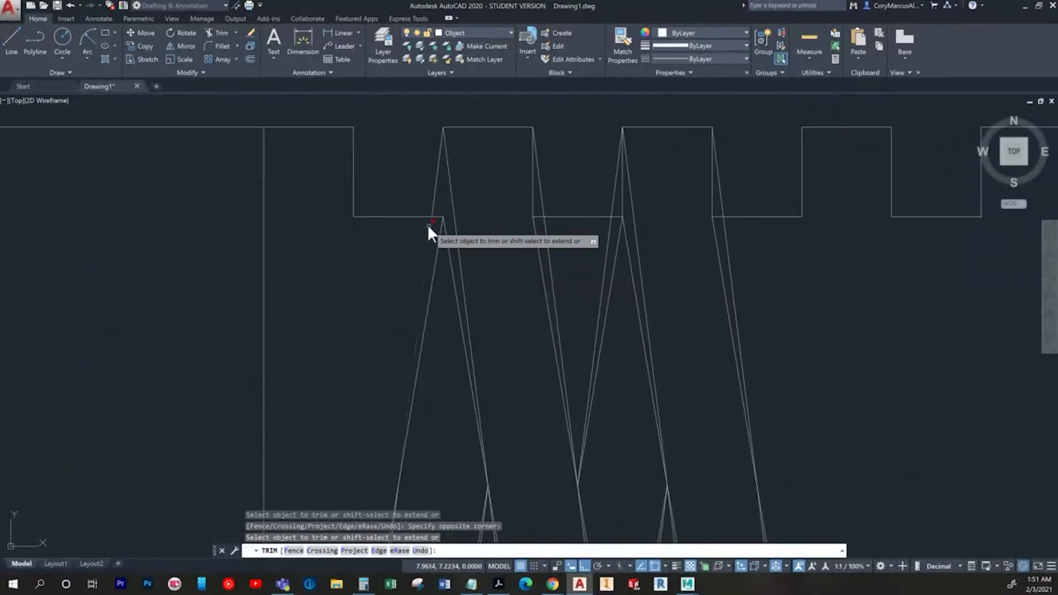
left_click(436, 217)
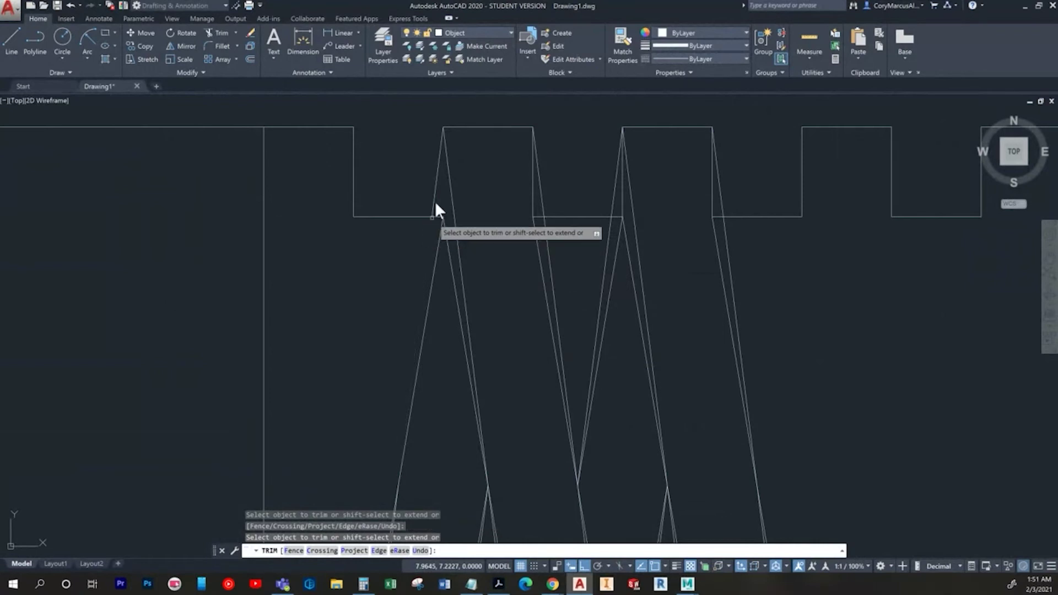
scroll(522, 400, "down", 2)
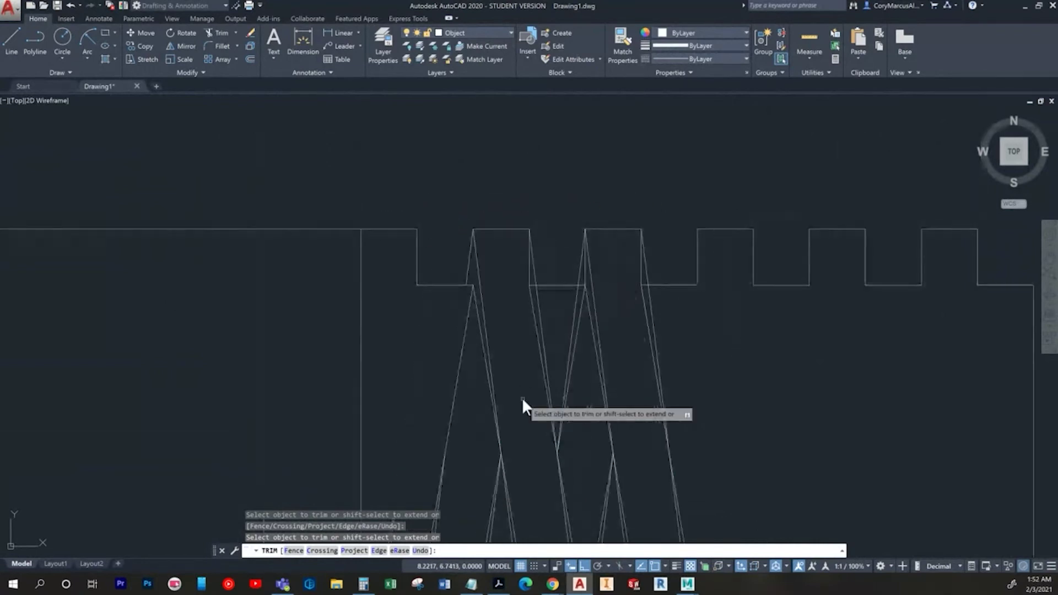
middle_click_drag(521, 398, 523, 201)
key("Escape")
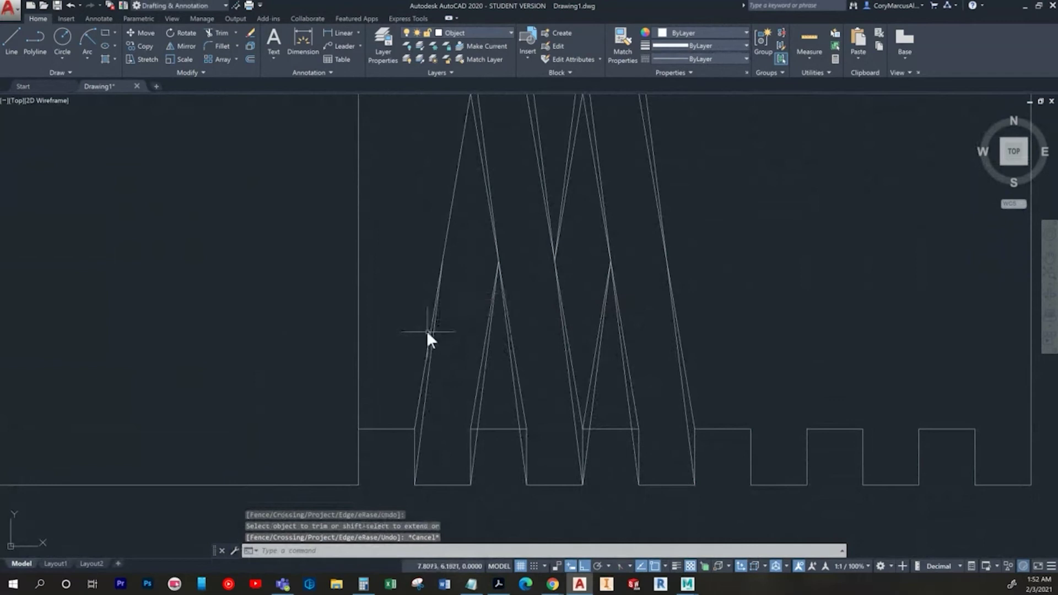
Step: Erase the mirrored root line nearest the shoulder and select the leftover lower part of its crest line
left_click(427, 334)
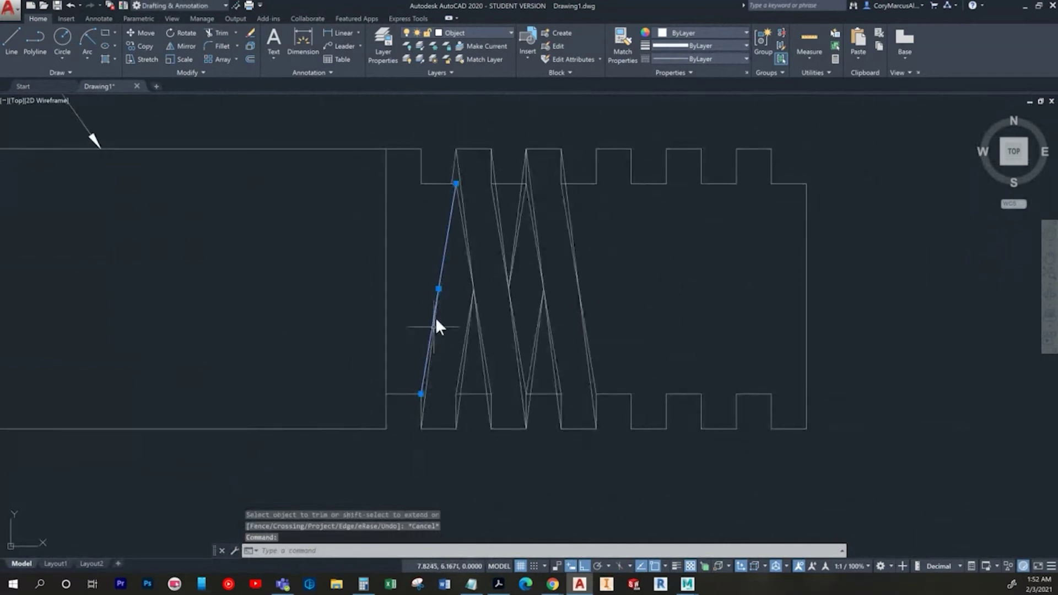
scroll(432, 376, "up", 2)
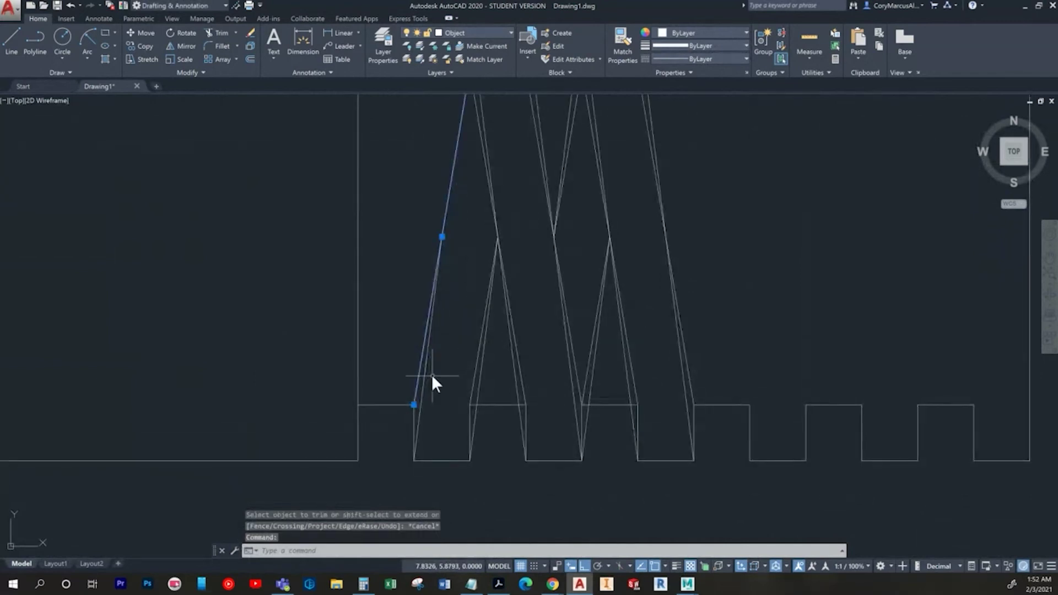
mouse_move(432, 378)
middle_mouse_down()
mouse_move(449, 402)
mouse_move(454, 472)
middle_mouse_up()
middle_click_drag(488, 412, 476, 333)
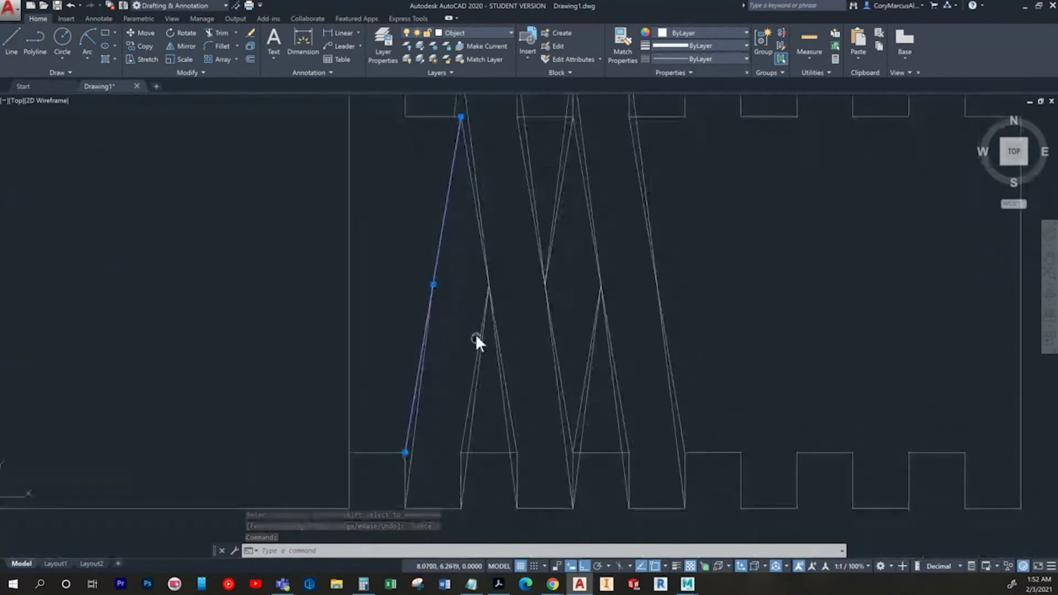
key("Delete")
left_click(444, 414)
left_click(411, 370)
scroll(413, 370, "down", 1)
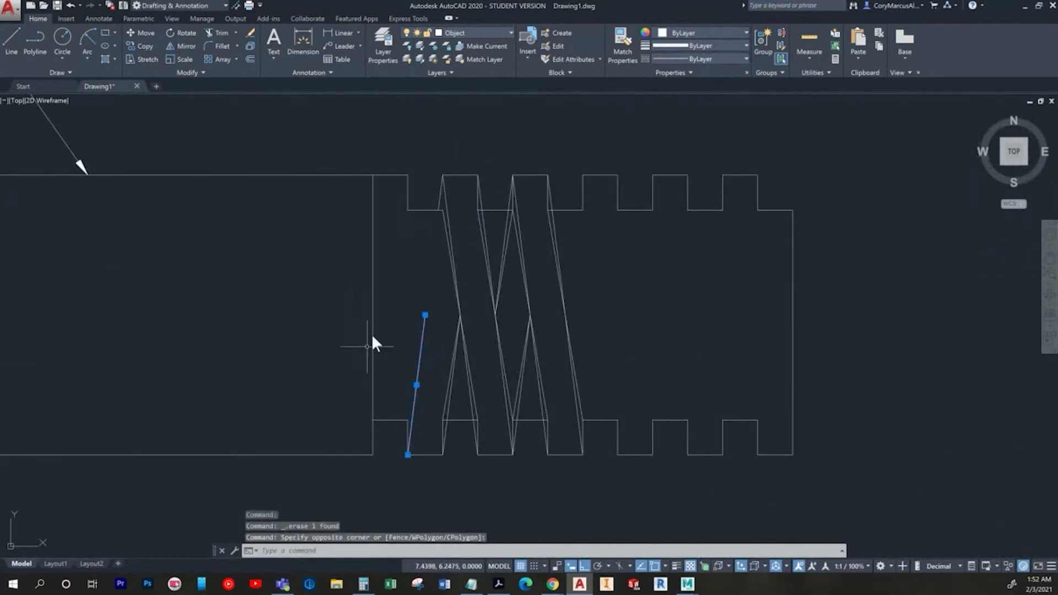
Step: Undo the root line erasure and all the trims made on the slanted lines
key("ctrl+z")
key("ctrl+z")
key("ctrl+z")
key("ctrl+z")
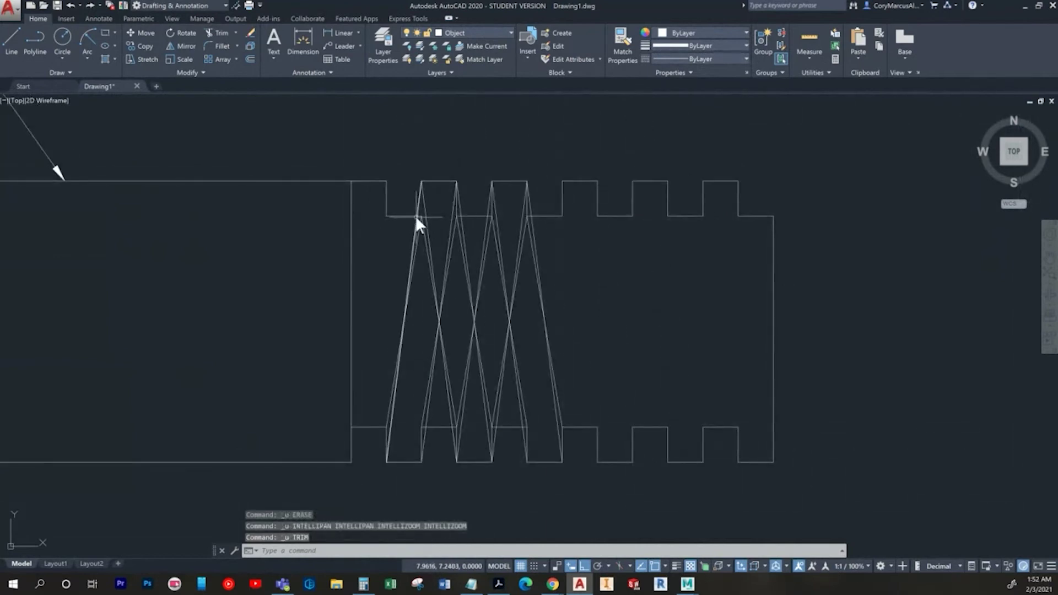
Step: Try erasing the whole mirrored crest and root line pair nearest the shoulder, and undo that erasure
left_click(408, 348)
left_click(392, 332)
key("Delete")
scroll(489, 357, "up", 3)
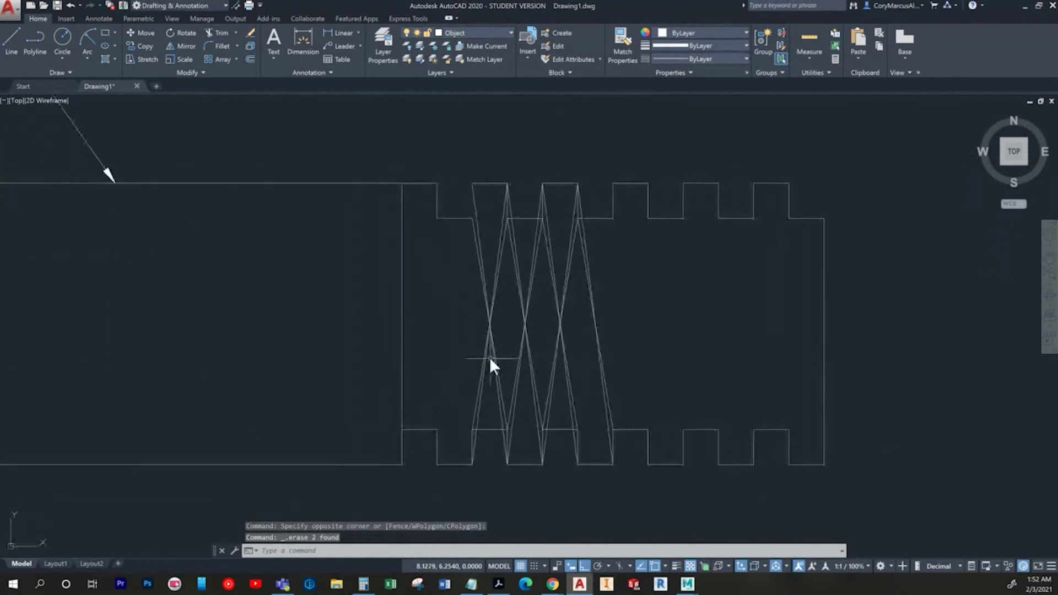
middle_click_drag(474, 430, 467, 477)
scroll(467, 477, "down", 3)
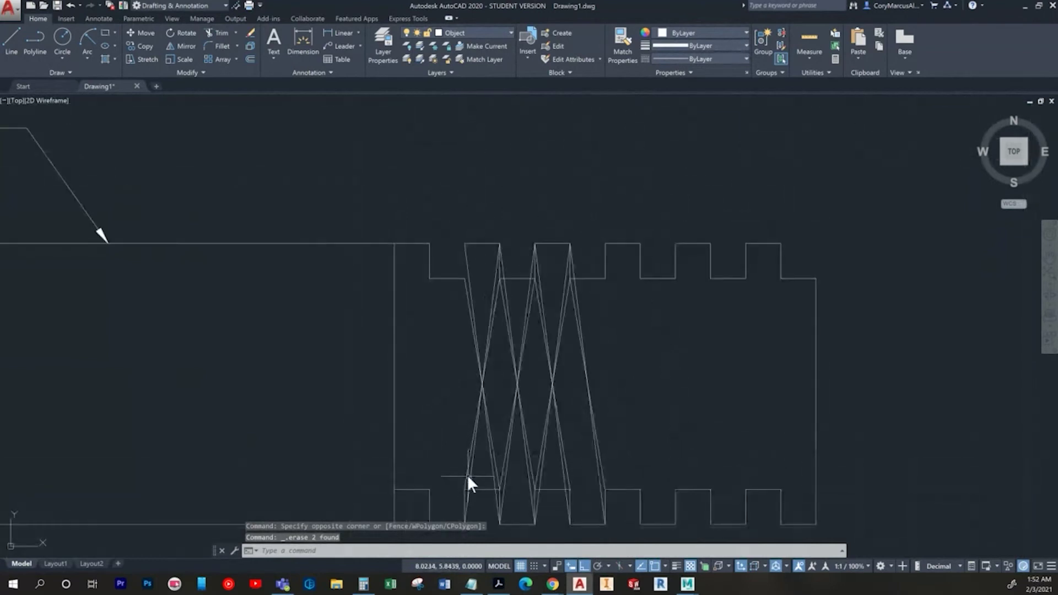
key("ctrl+z")
key("ctrl+z")
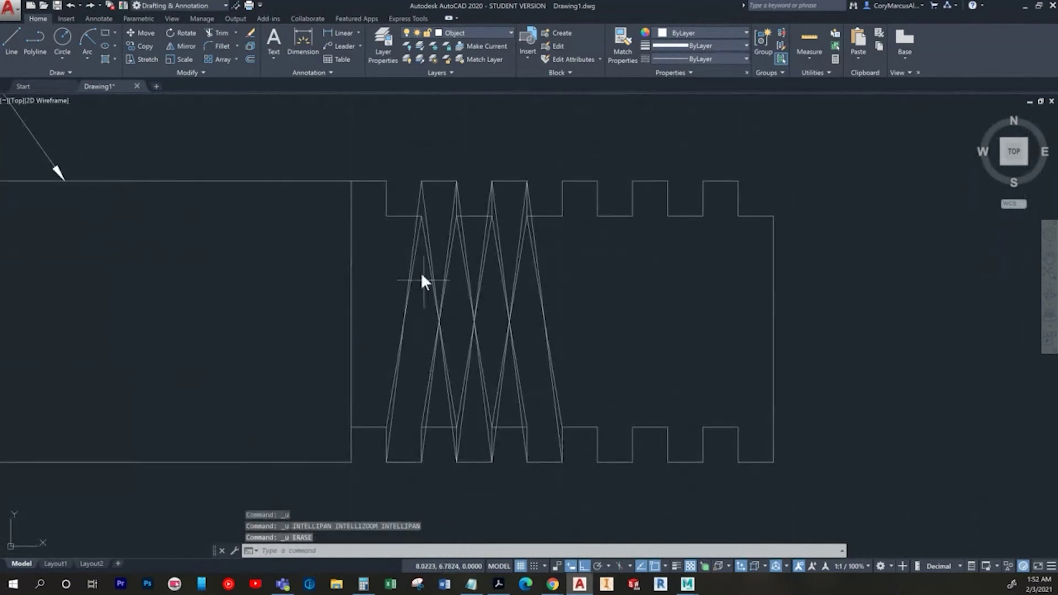
Step: Trim the first mirrored crest line below the upper root edge, down to its crossing with the adjacent root line
type("tr")
key("Return")
key("Return")
scroll(418, 246, "up", 2)
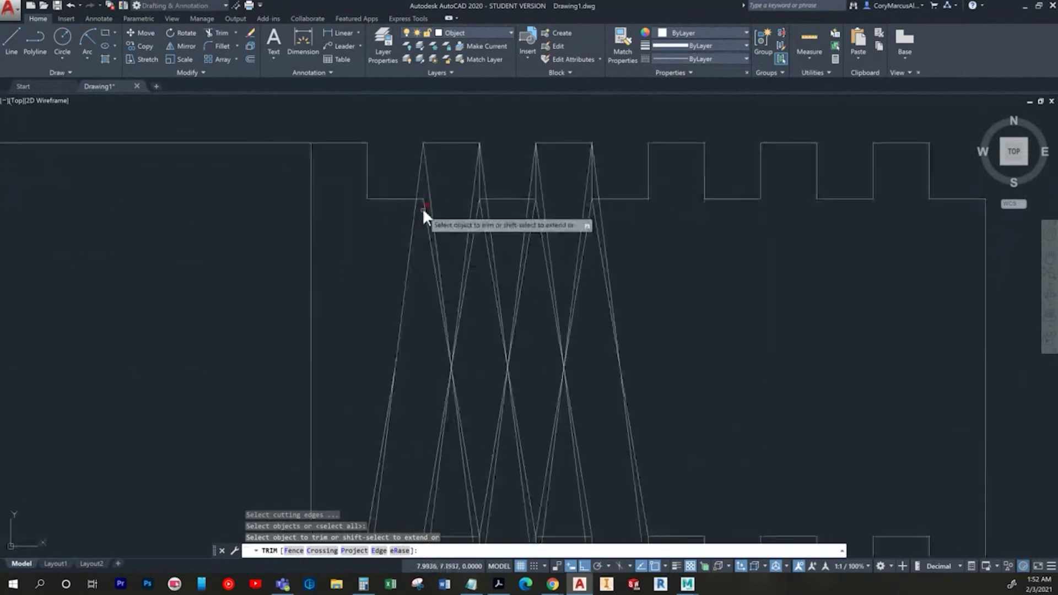
middle_click_drag(422, 265, 449, 213)
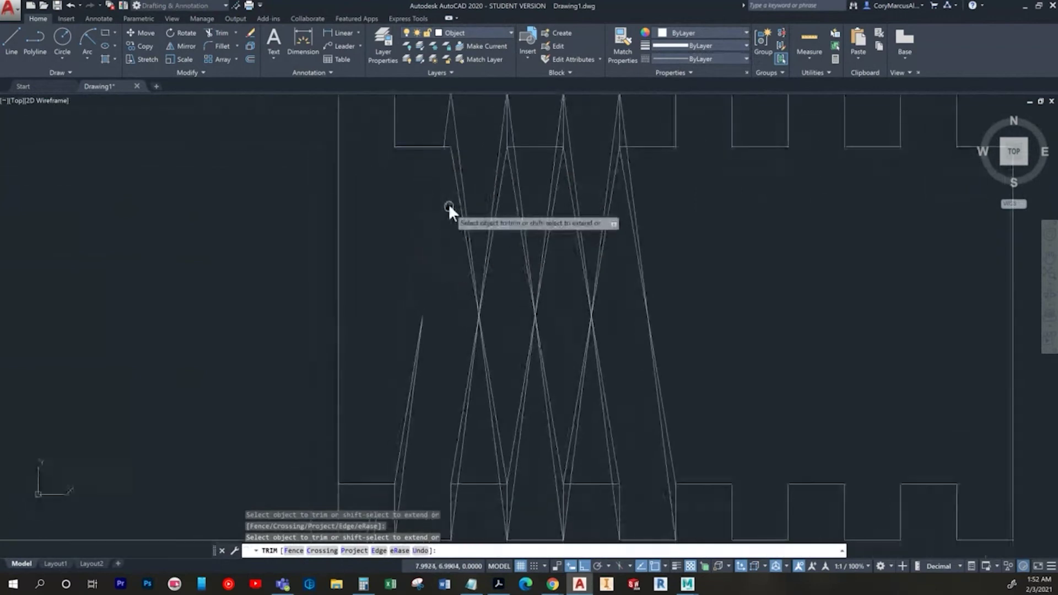
key("Escape")
middle_click_drag(434, 418, 462, 366)
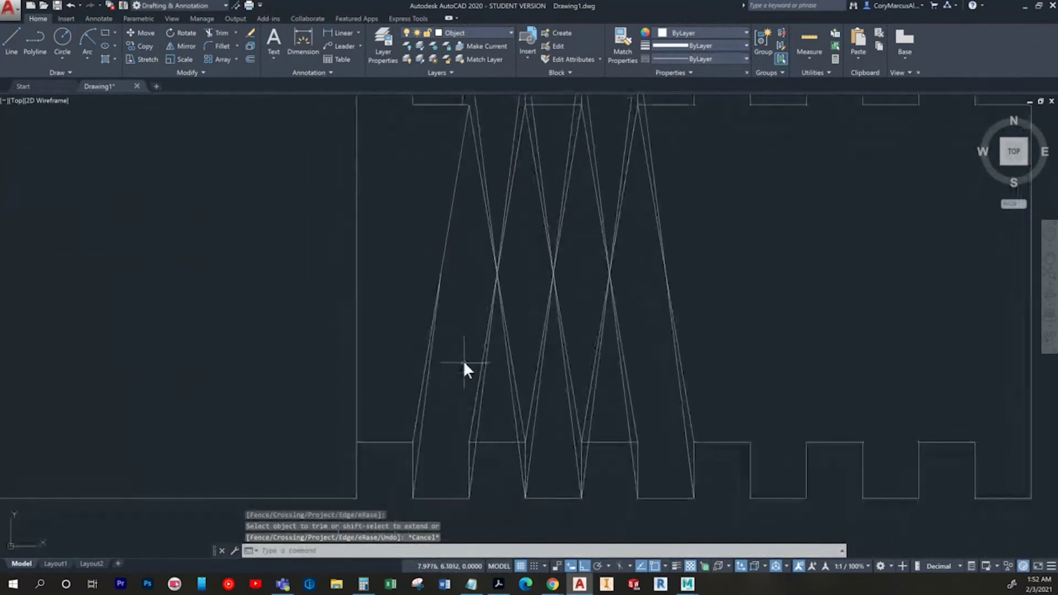
Step: Erase the leftover lower part of the first mirrored crest line and the mirrored root line nearest the shoulder
left_click(426, 391)
key("Delete")
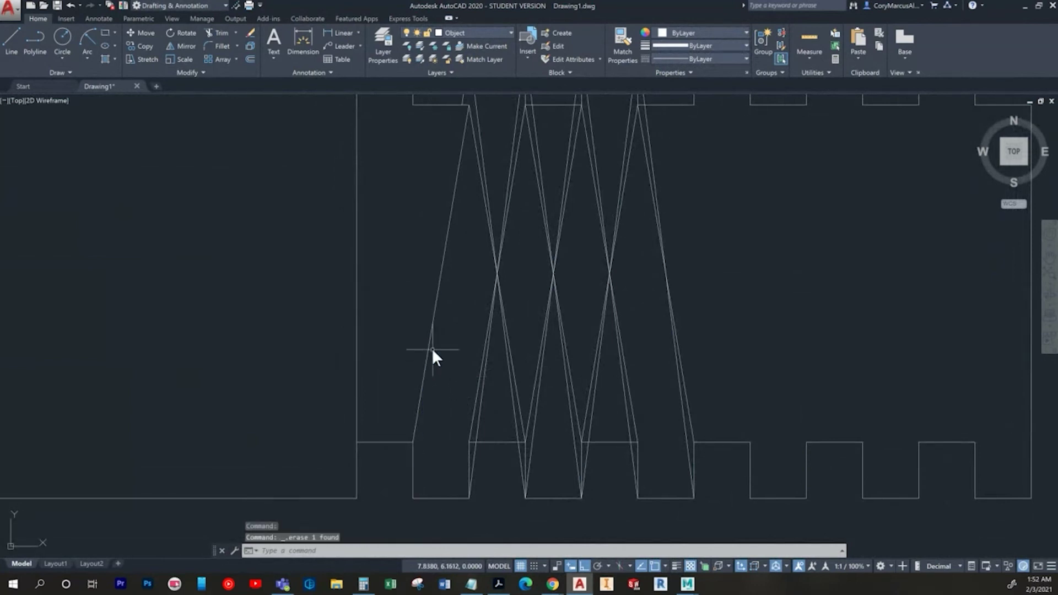
left_click(435, 349)
left_click(406, 335)
key("Delete")
Step: Trim the mirrored line pair ending at the first connected crest's far corner above its crossing with the first original pair
scroll(405, 335, "down", 2)
middle_click_drag(431, 362, 445, 395)
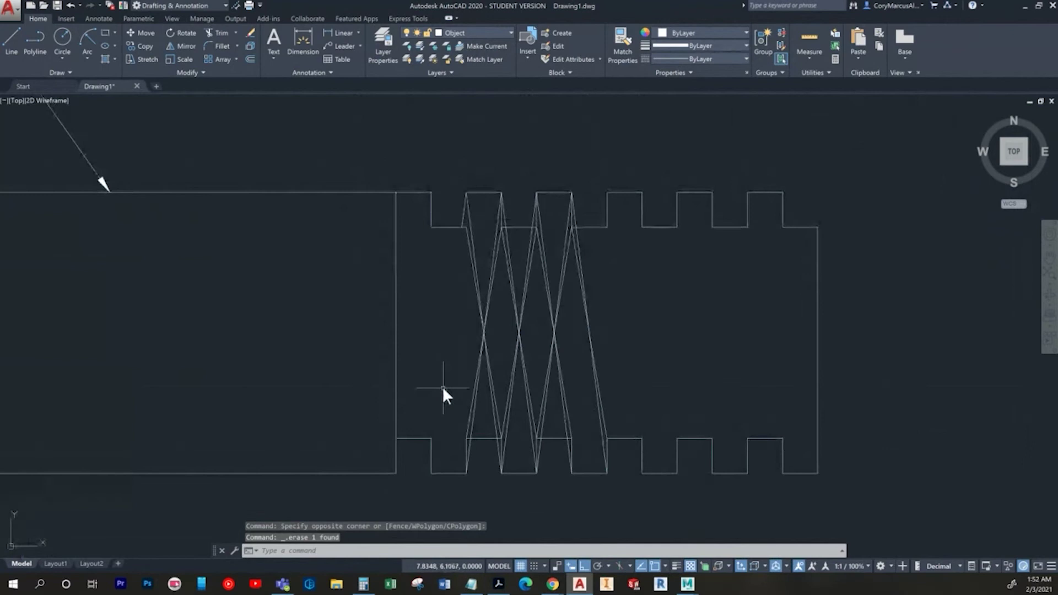
middle_click_drag(517, 366, 399, 383)
scroll(432, 333, "up", 2)
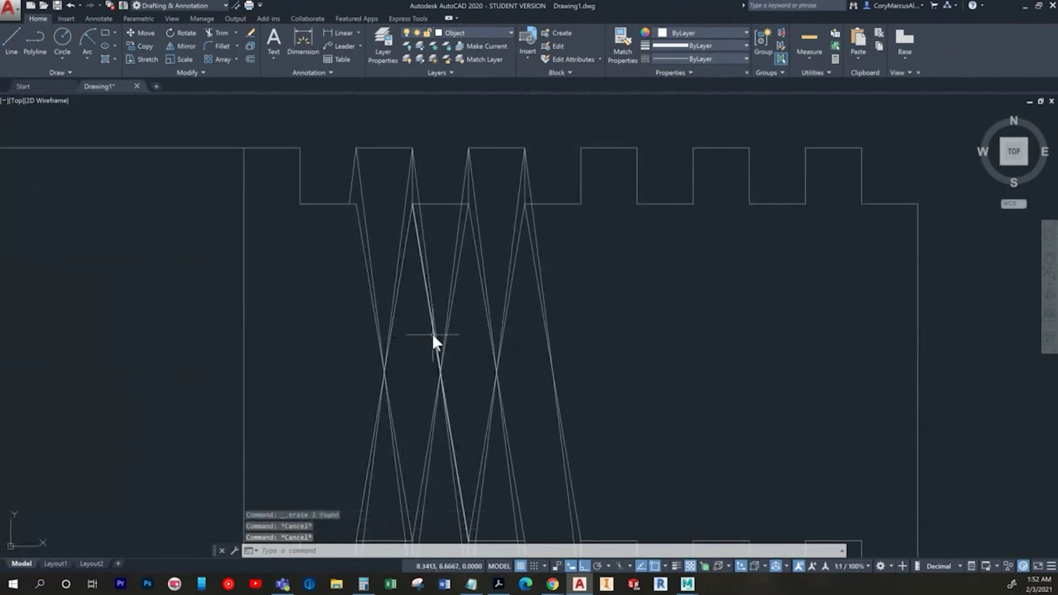
type("tr")
key("Return")
key("Return")
left_click(400, 327)
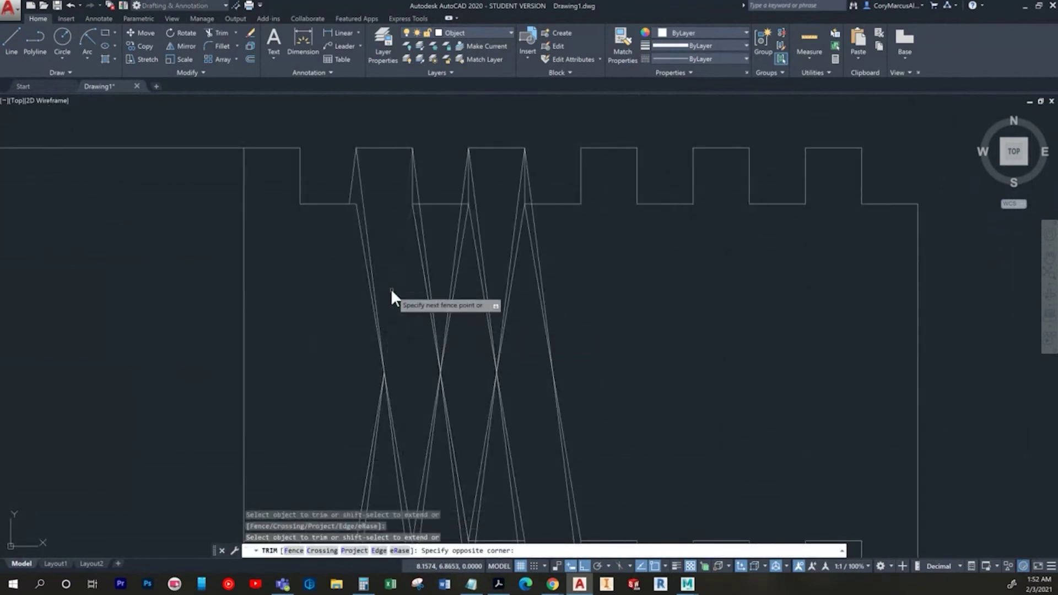
left_click(392, 291)
Step: Trim the next mirrored line pair below its crossing and the last mirrored pair above its crossing
middle_click_drag(398, 359, 387, 227)
left_click(422, 358)
left_click(405, 323)
middle_click_drag(558, 280, 518, 434)
left_click(476, 330)
left_click(449, 279)
mouse_move(420, 326)
middle_mouse_down()
mouse_move(519, 239)
mouse_move(499, 322)
middle_mouse_up()
scroll(455, 221, "up", 5)
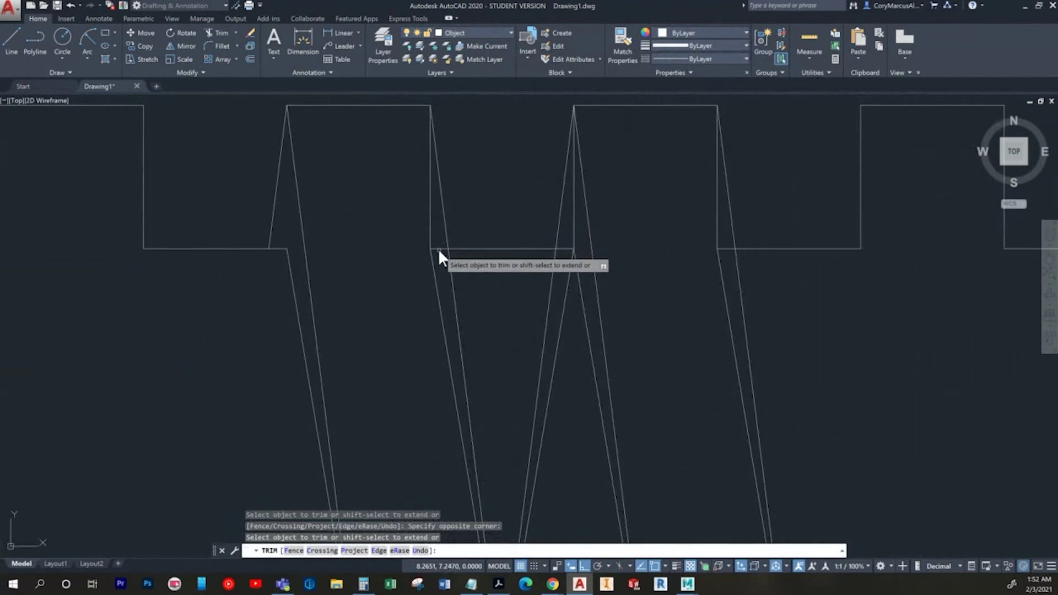
scroll(441, 253, "down", 5)
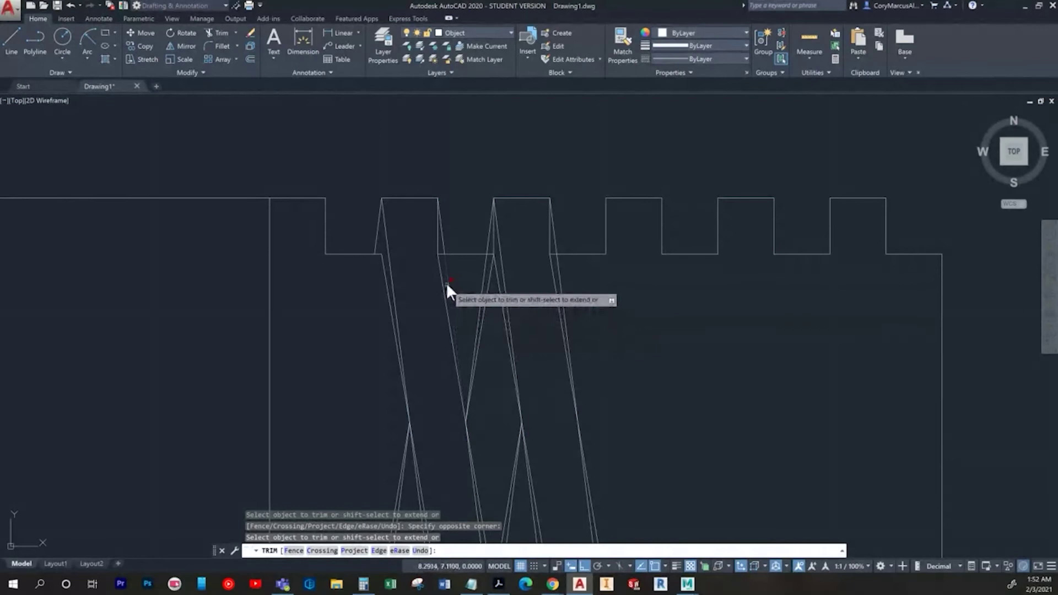
scroll(448, 253, "up", 5)
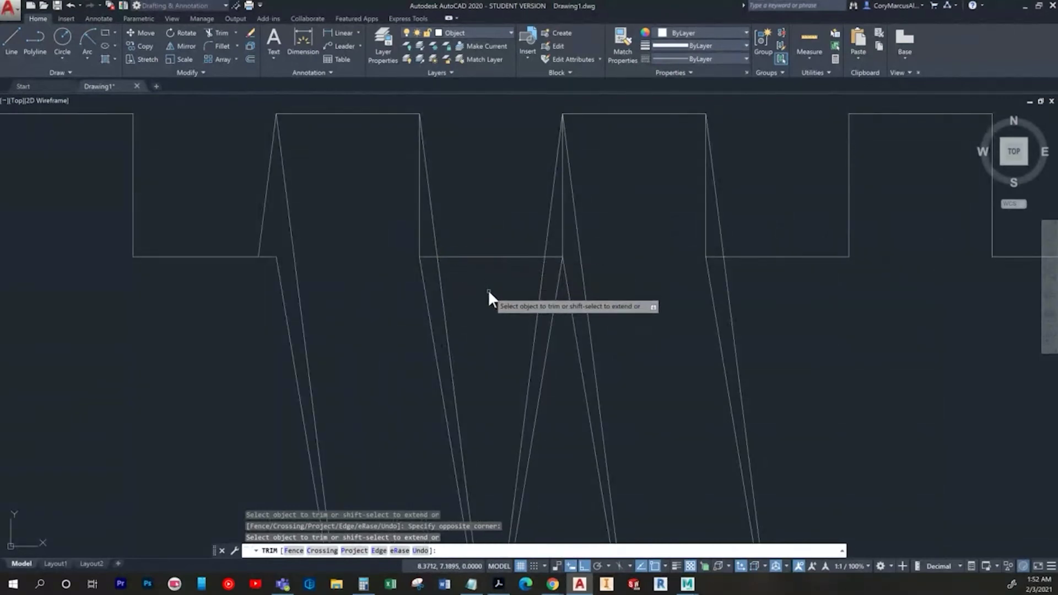
Step: Erase the lower mirrored line pair nearest the shoulder, between the lower thread profile and its crossing with the first original pair
scroll(488, 289, "down", 6)
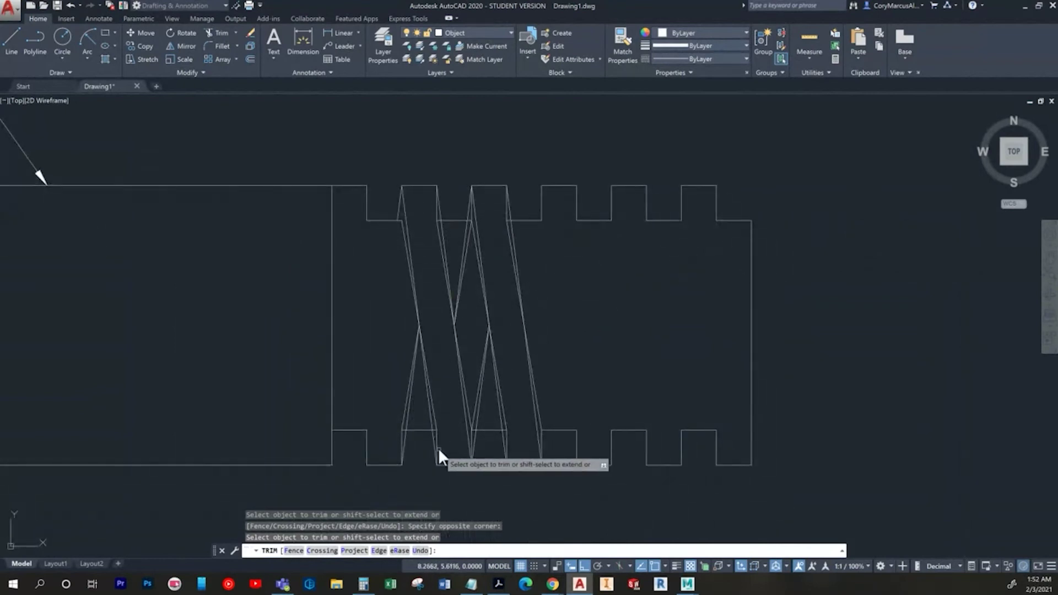
scroll(440, 453, "up", 6)
scroll(342, 414, "down", 5)
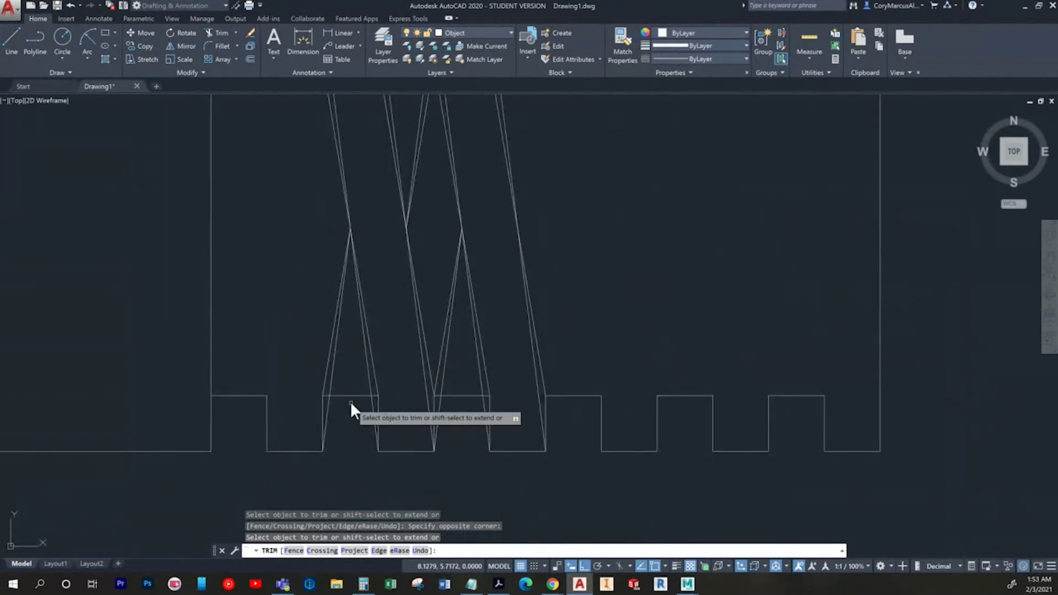
scroll(420, 415, "up", 2)
key("Escape")
key("Escape")
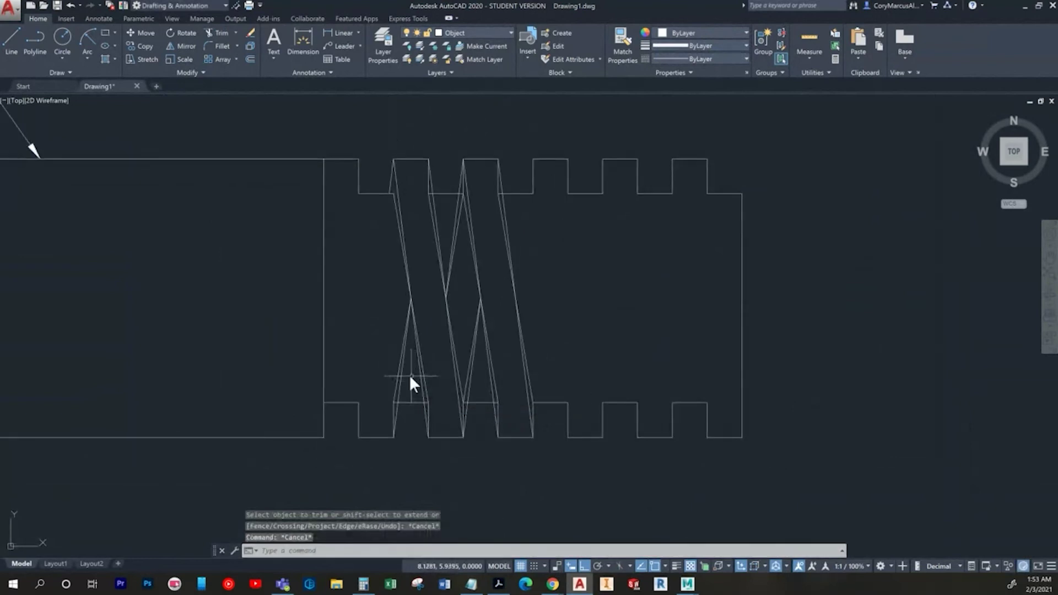
left_click(409, 375)
left_click(394, 363)
key("Delete")
Step: Try erasing the two original slanted line pairs of the second connected crest, and undo the erasure
mouse_move(475, 281)
middle_mouse_down()
mouse_move(468, 343)
mouse_move(483, 290)
middle_mouse_up()
scroll(486, 380, "up", 3)
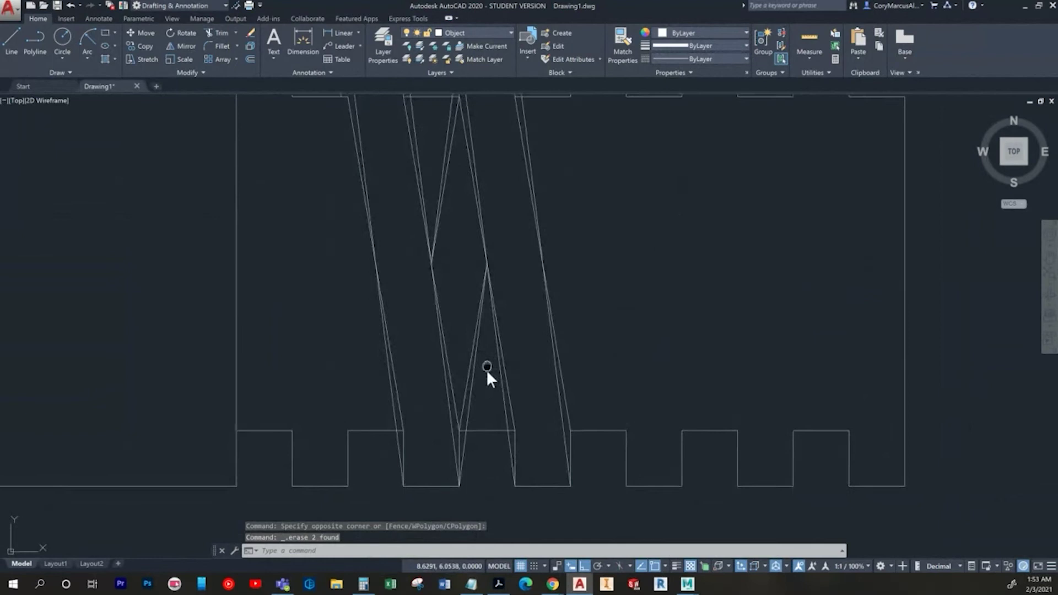
left_click(580, 420)
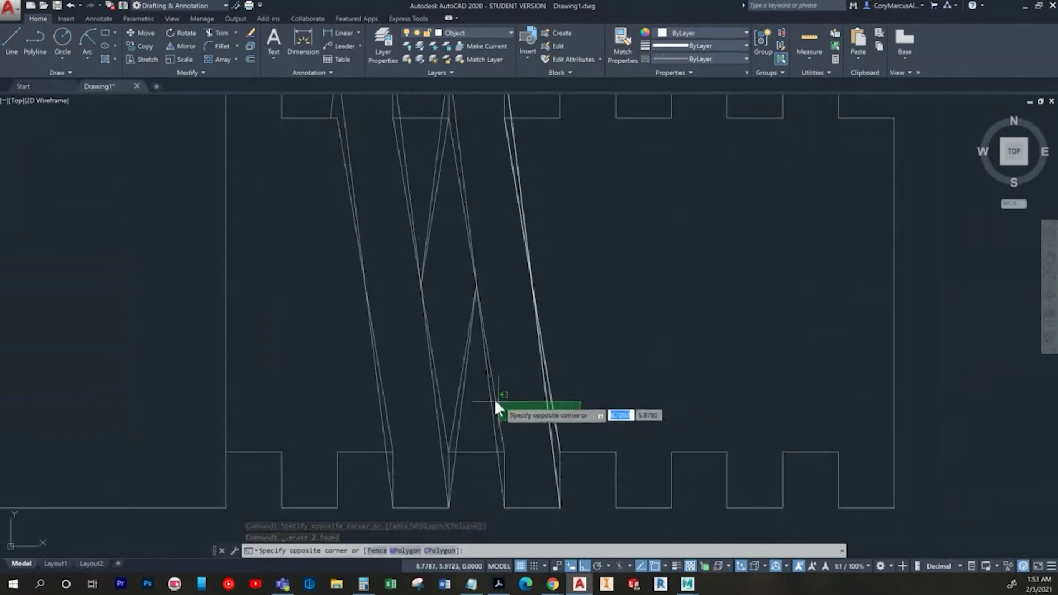
left_click(494, 401)
key("Delete")
key("ctrl+z")
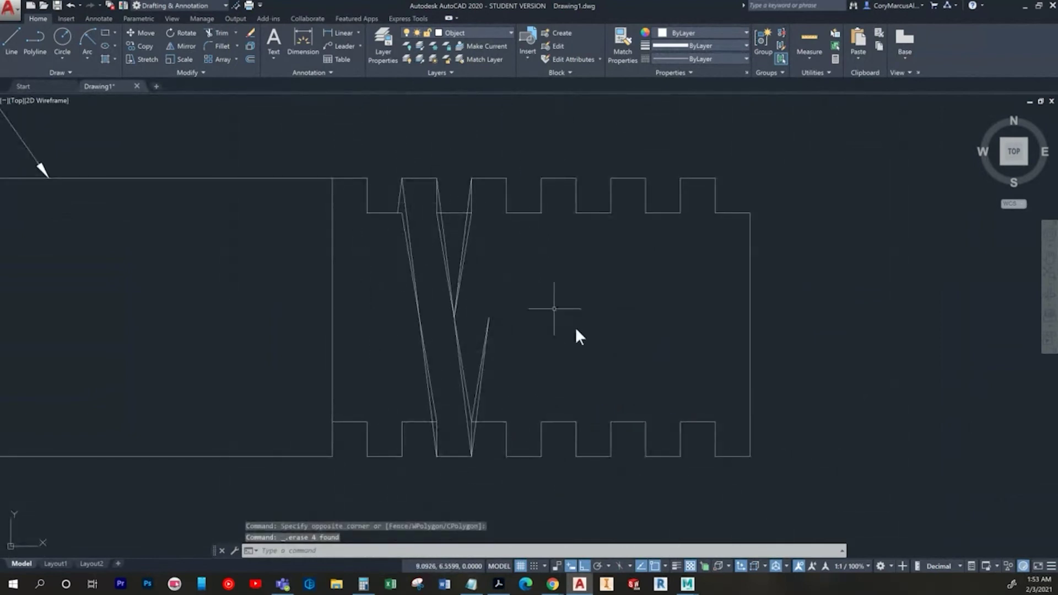
key("ctrl+z")
type("tr")
key("Return")
key("Return")
scroll(472, 448, "up", 3)
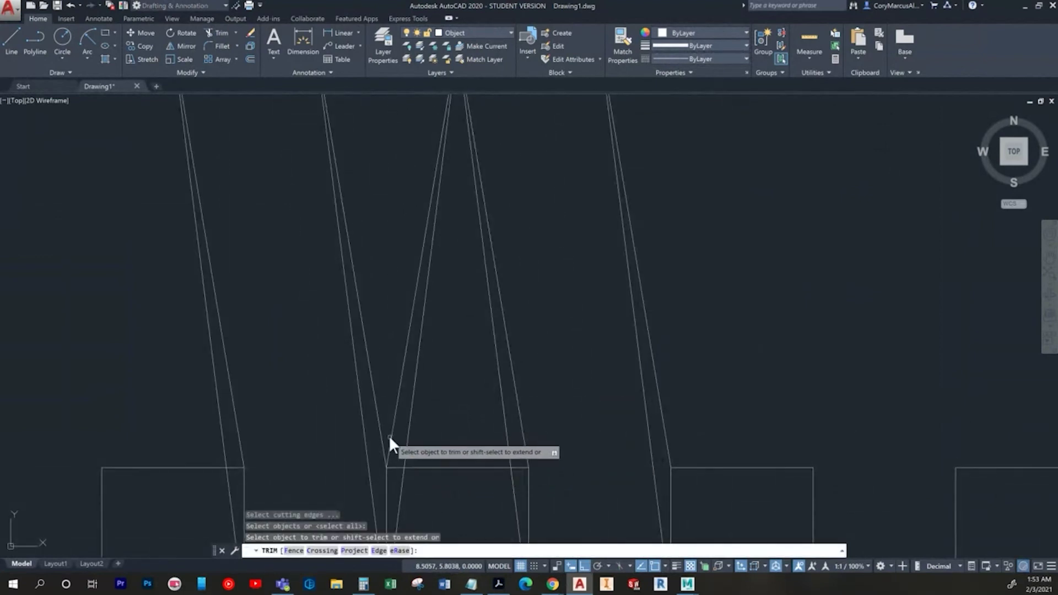
scroll(394, 431, "down", 3)
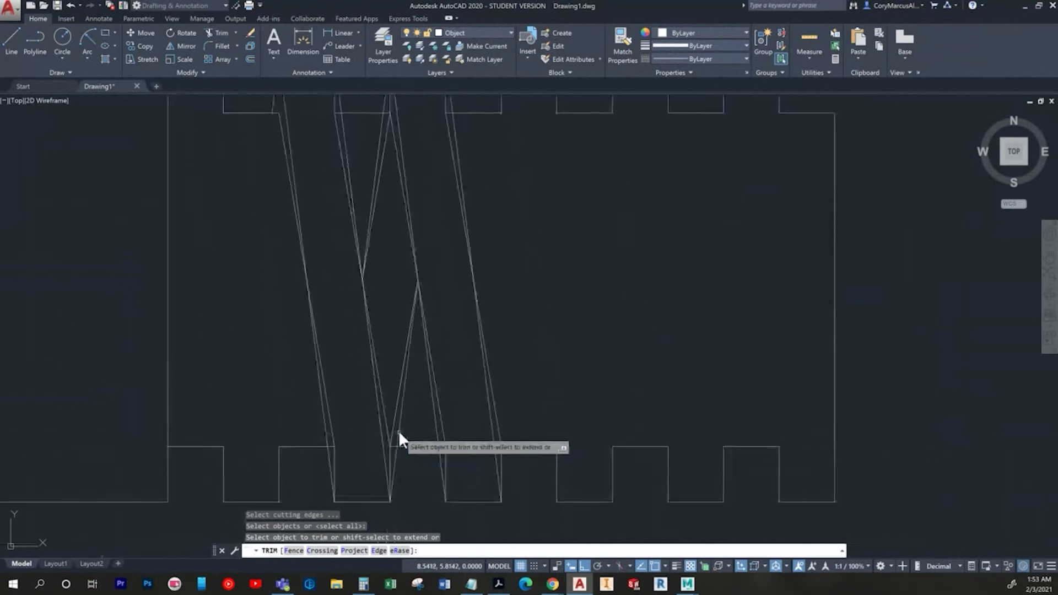
key("Escape")
left_click(534, 415)
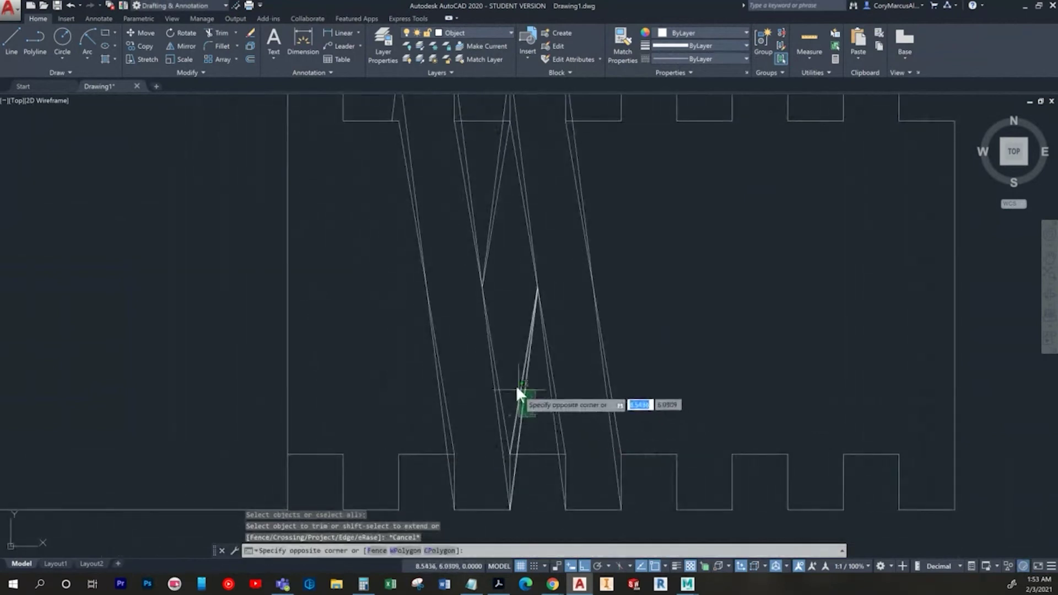
left_click(509, 372)
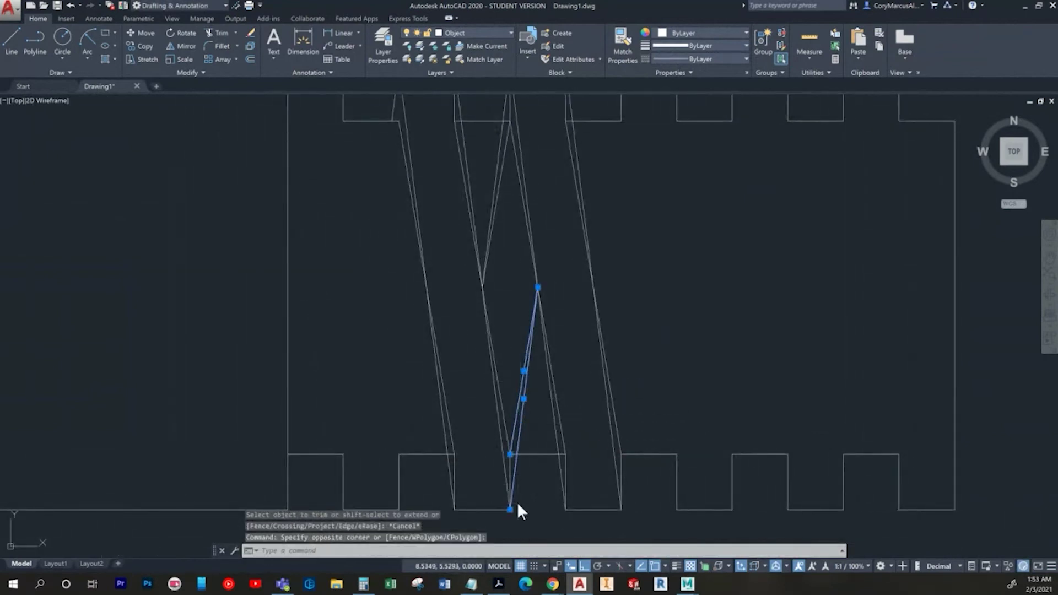
key("Escape")
key("Escape")
Step: Trim the remaining lower mirrored crest line above the lower root edge and erase the mirrored root line beside it
key("space")
key("space")
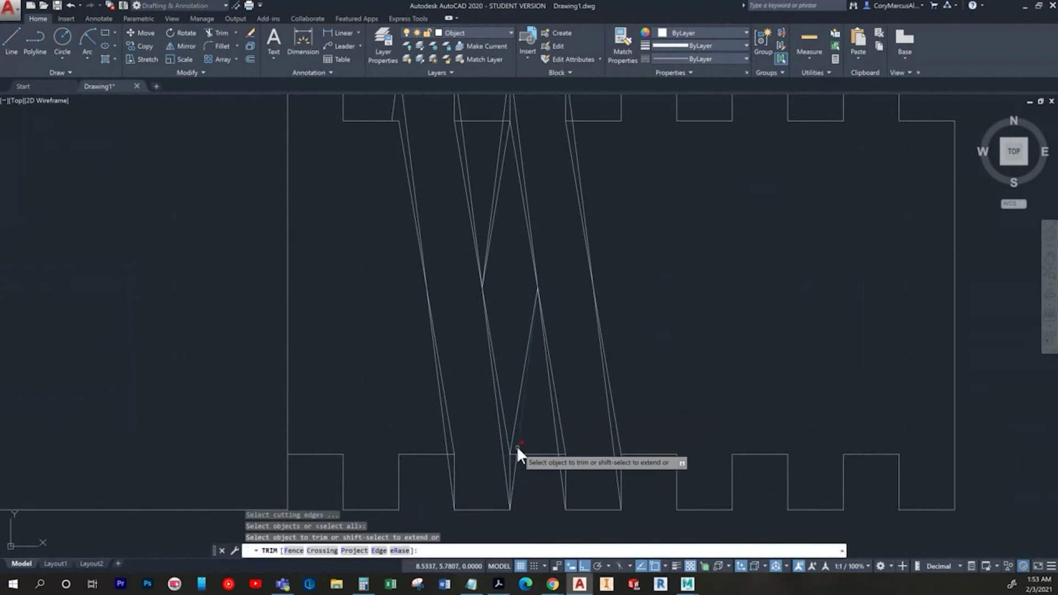
key("Escape")
middle_click_drag(517, 446, 468, 454)
key("Escape")
scroll(464, 413, "up", 2)
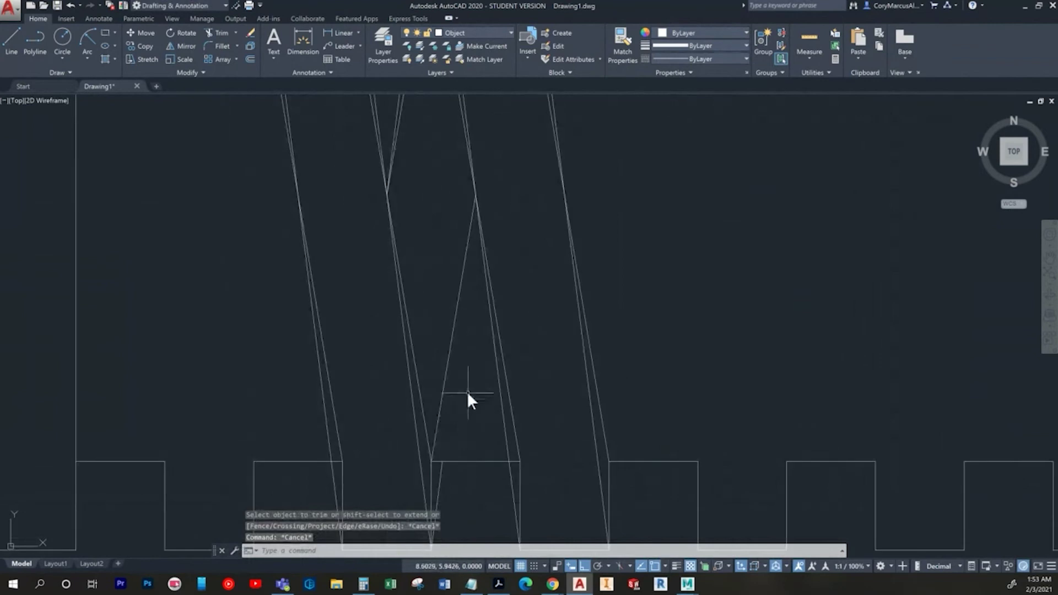
left_click(468, 391)
left_click(439, 359)
key("Delete")
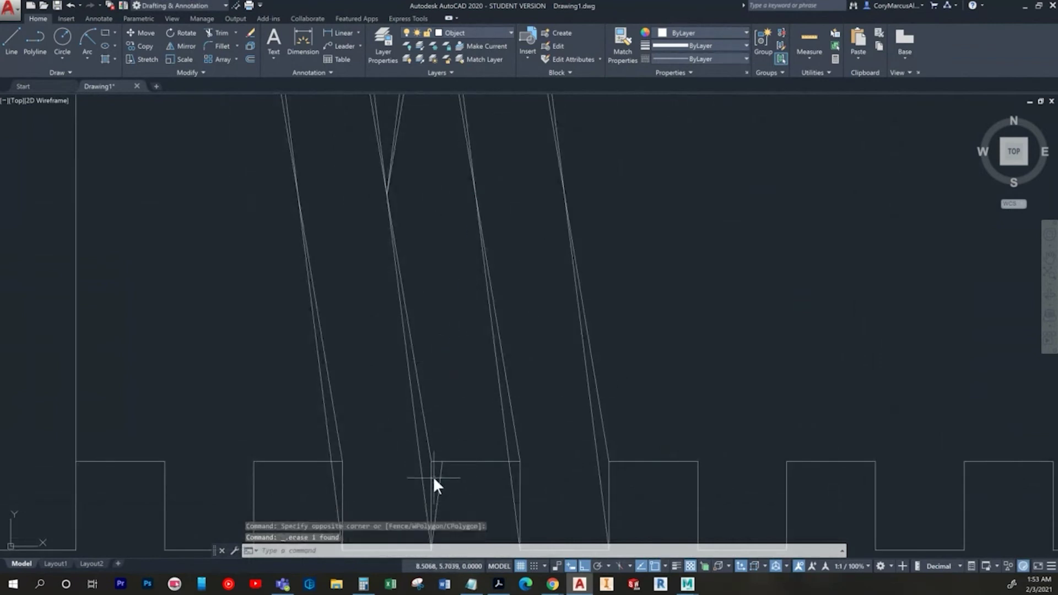
Step: Erase the vertical flank on the lower profile where the first connected crest meets the following root
left_click(434, 478)
left_click(429, 476)
key("Delete")
scroll(460, 416, "down", 2)
scroll(459, 416, "up", 1)
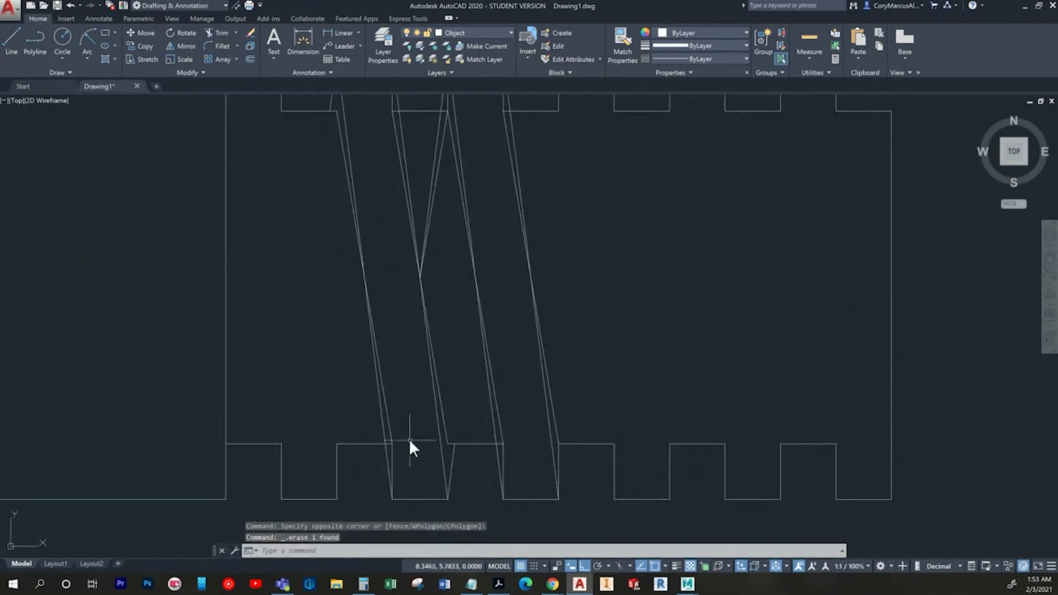
scroll(405, 441, "up", 2)
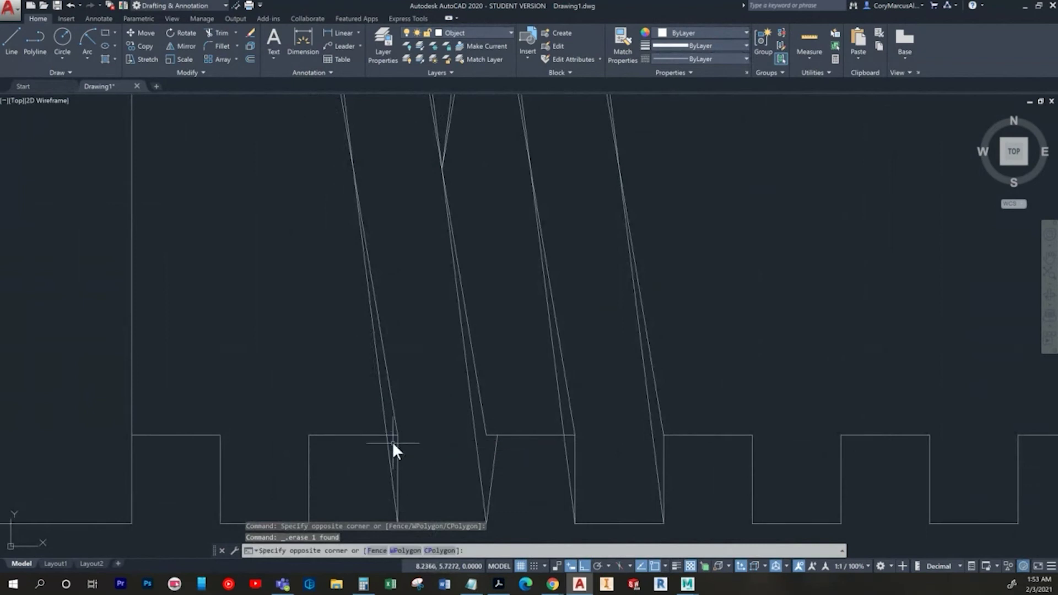
left_click(392, 442)
scroll(475, 402, "down", 1)
key("Escape")
scroll(478, 402, "down", 1)
scroll(478, 401, "down", 2)
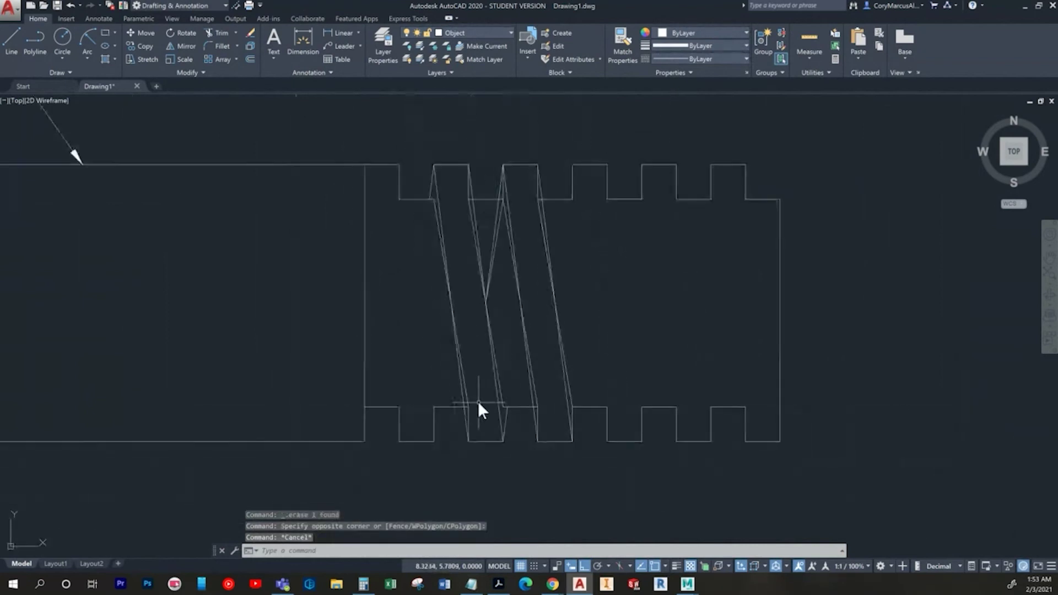
left_click(434, 208)
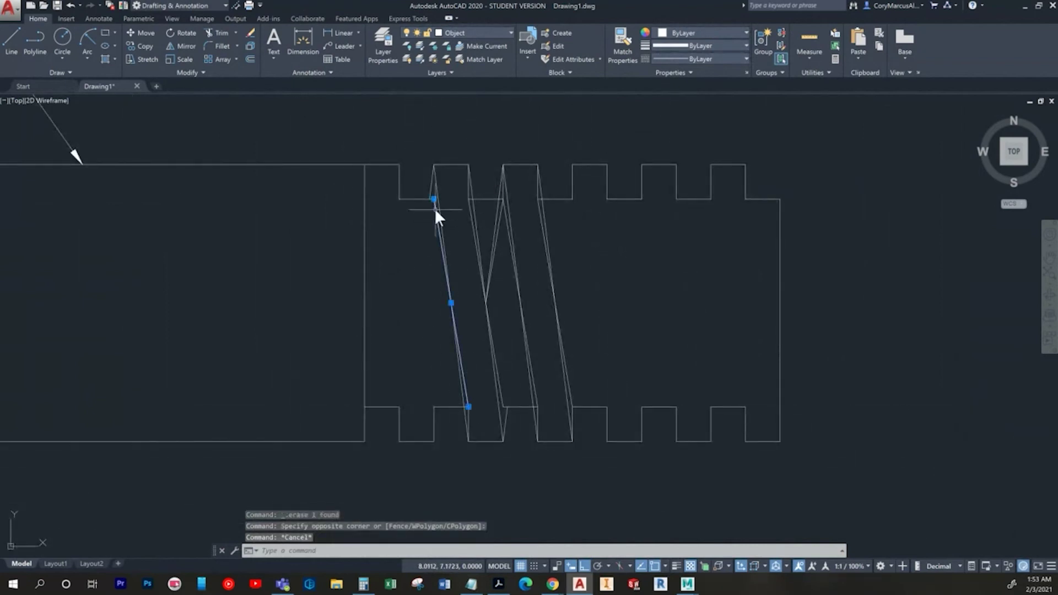
key("Escape")
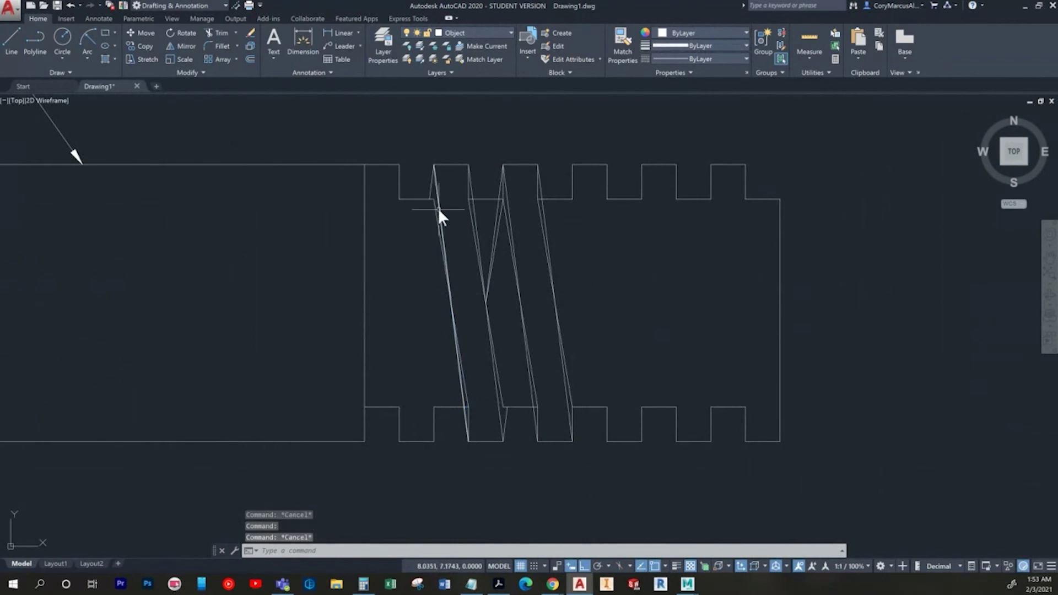
left_click(440, 208)
scroll(473, 414, "up", 4)
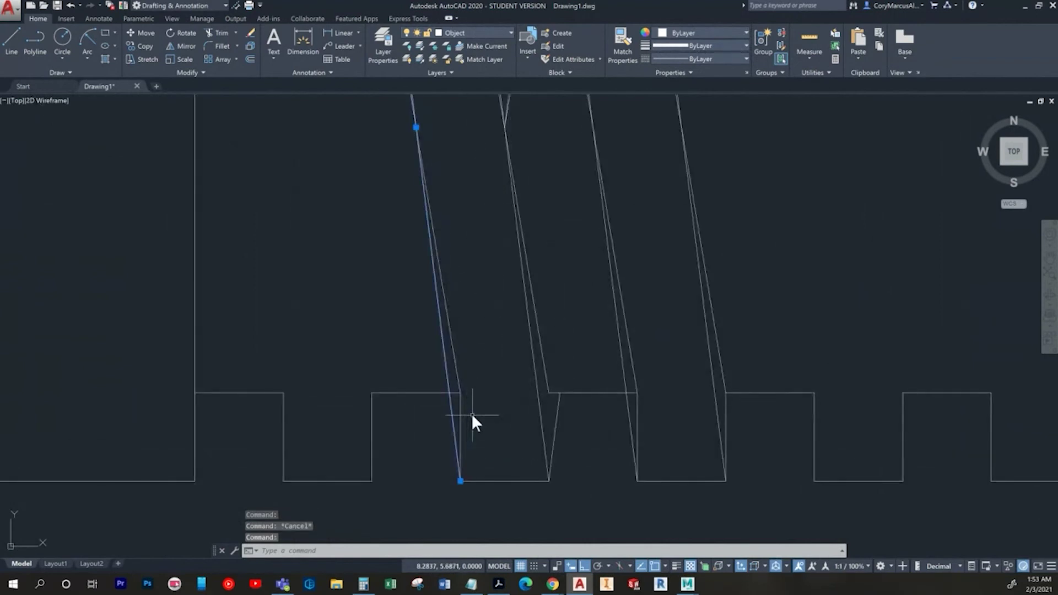
key("Escape")
Step: Trim the short piece of lower root edge between the first slanted crest line and the adjacent vertical flank
type("r")
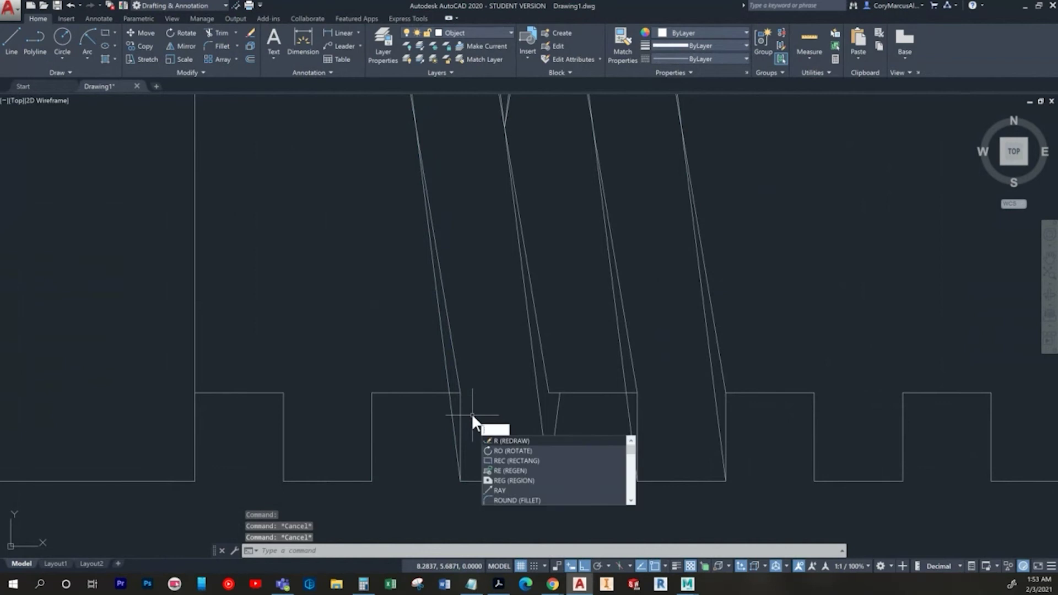
key("BackSpace")
type("tr")
key("Return")
key("Return")
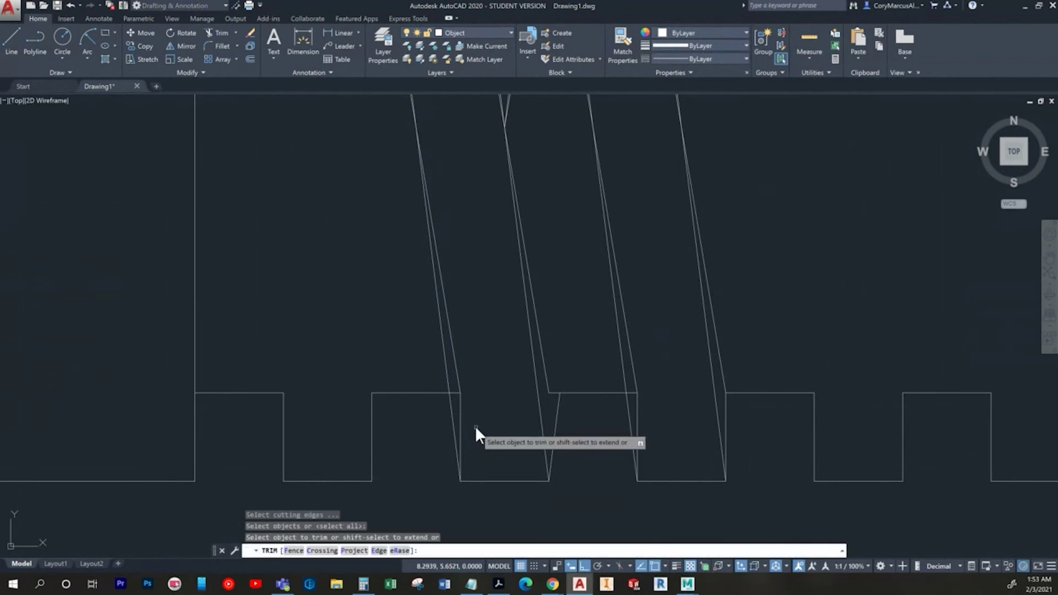
scroll(475, 426, "up", 2)
left_click(438, 371)
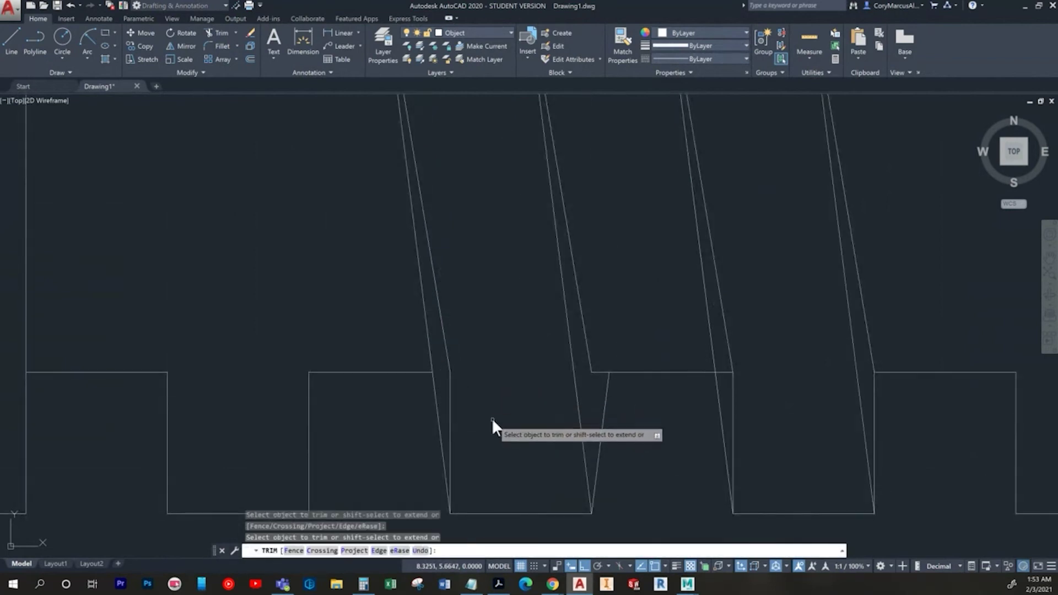
scroll(499, 421, "down", 3)
scroll(529, 460, "down", 1)
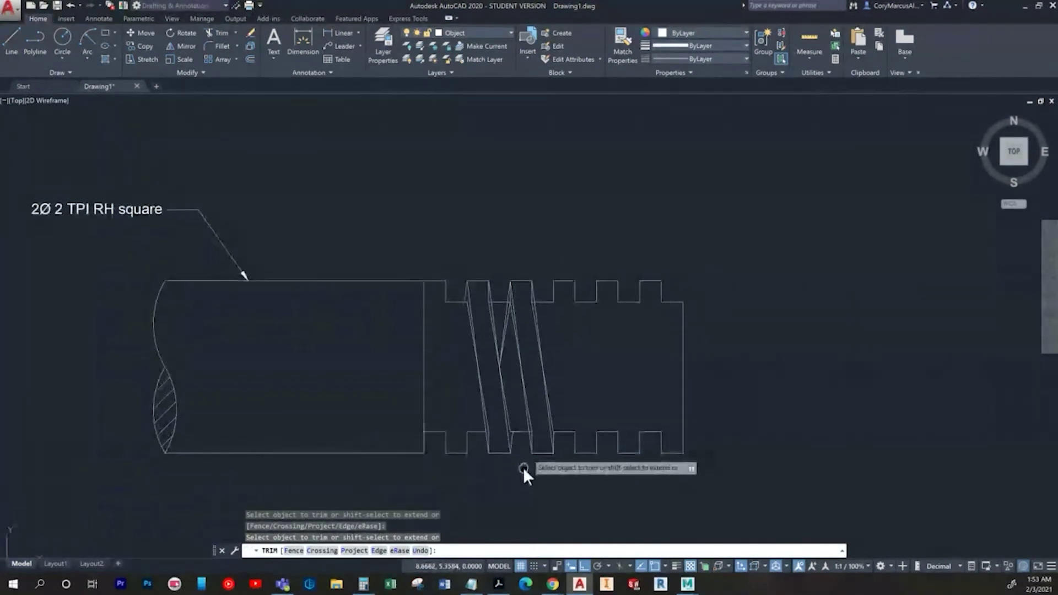
Step: Trim the short piece of upper root edge between the first connected crest's far flank and its slanted crest line
scroll(499, 317, "up", 6)
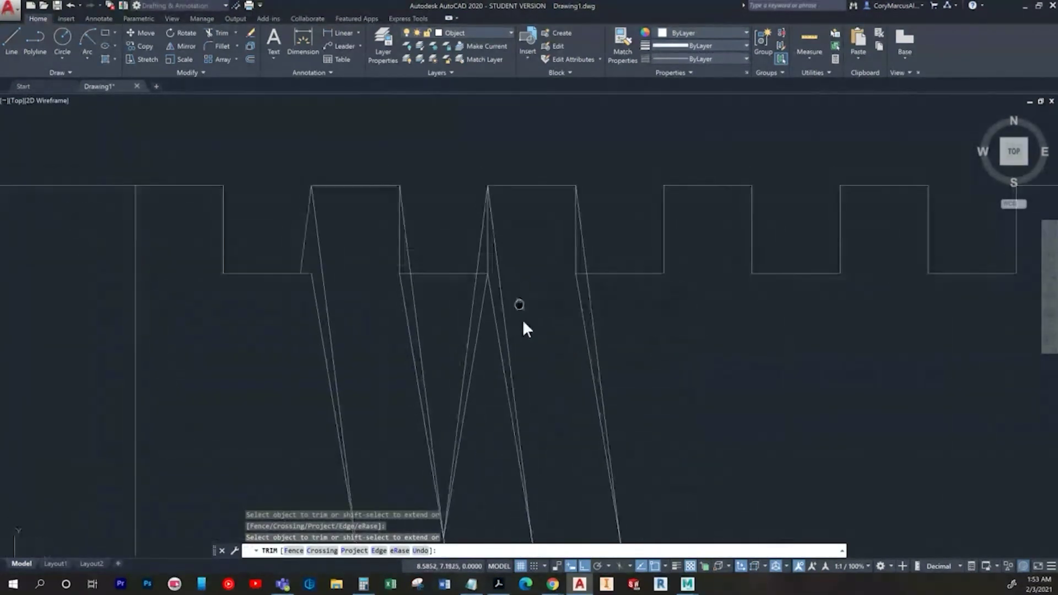
scroll(523, 323, "up", 1)
scroll(413, 297, "up", 3)
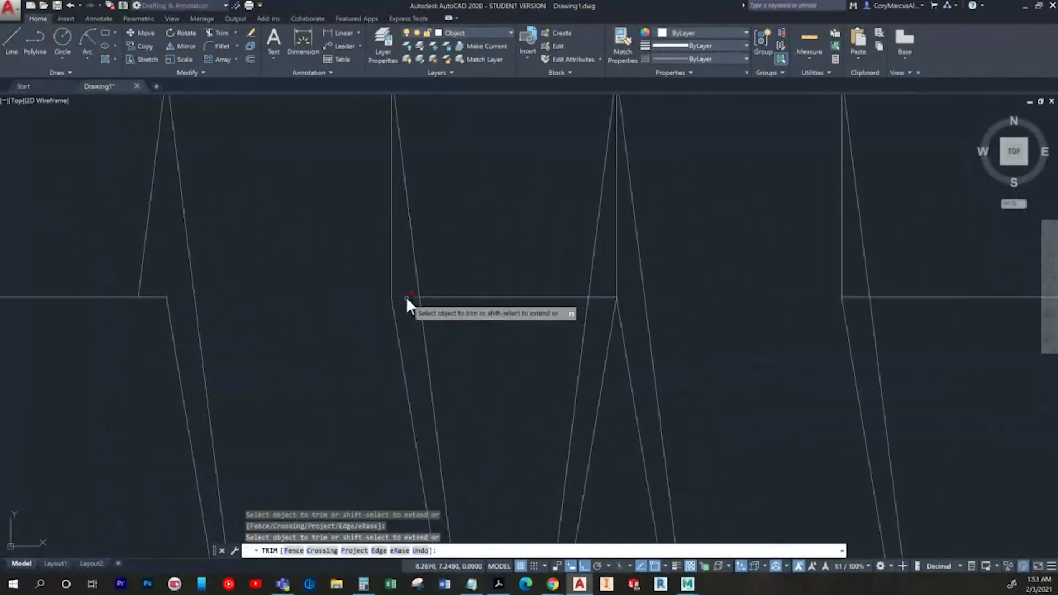
scroll(530, 336, "down", 5)
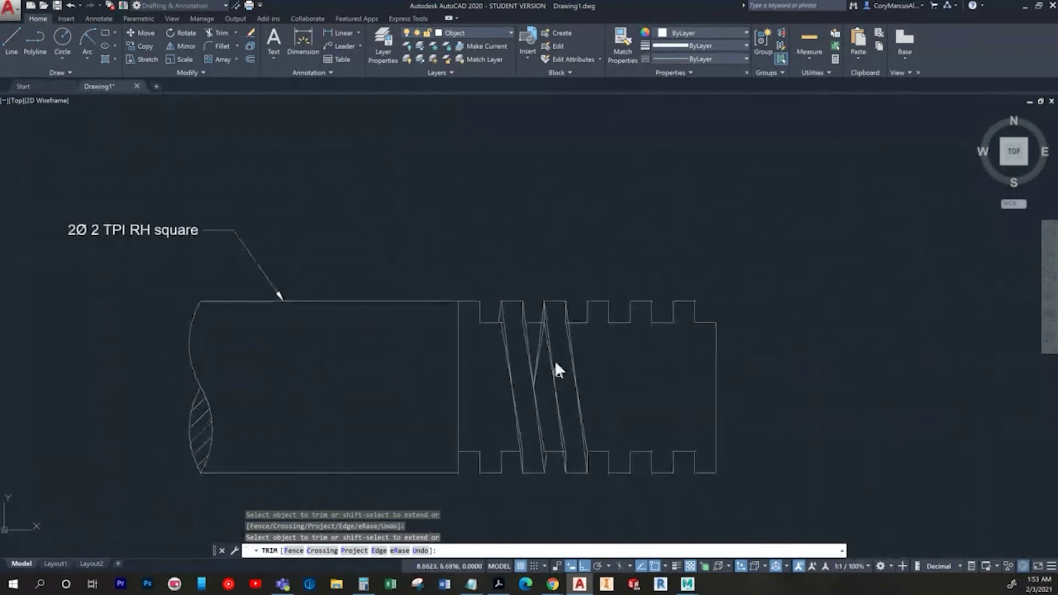
scroll(538, 380, "up", 2)
key("Escape")
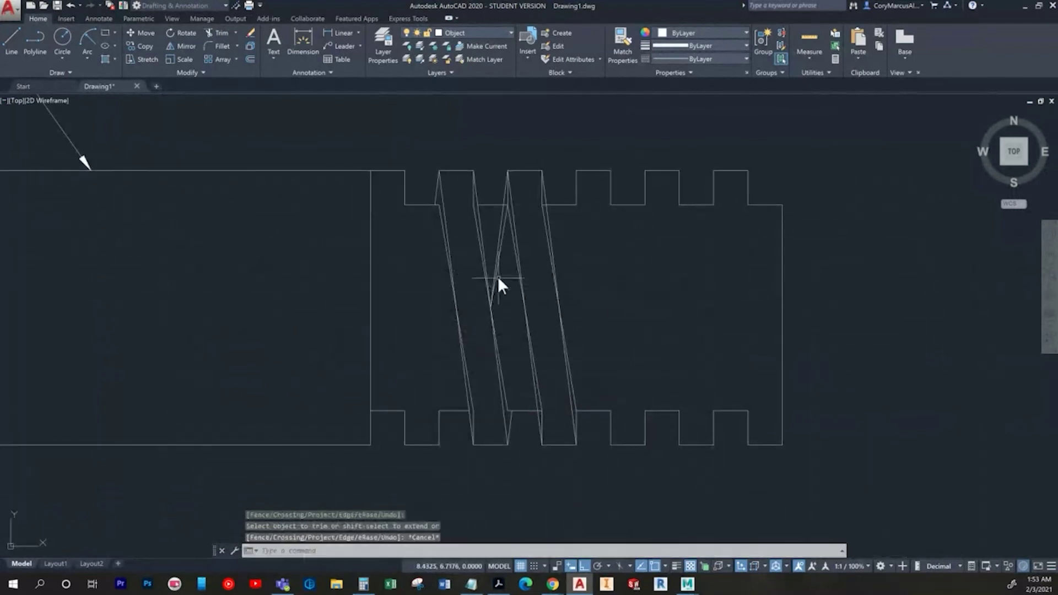
Step: Erase the remaining upper mirrored line pair and the two slanted line pairs of the second connected crest
scroll(479, 202, "up", 2)
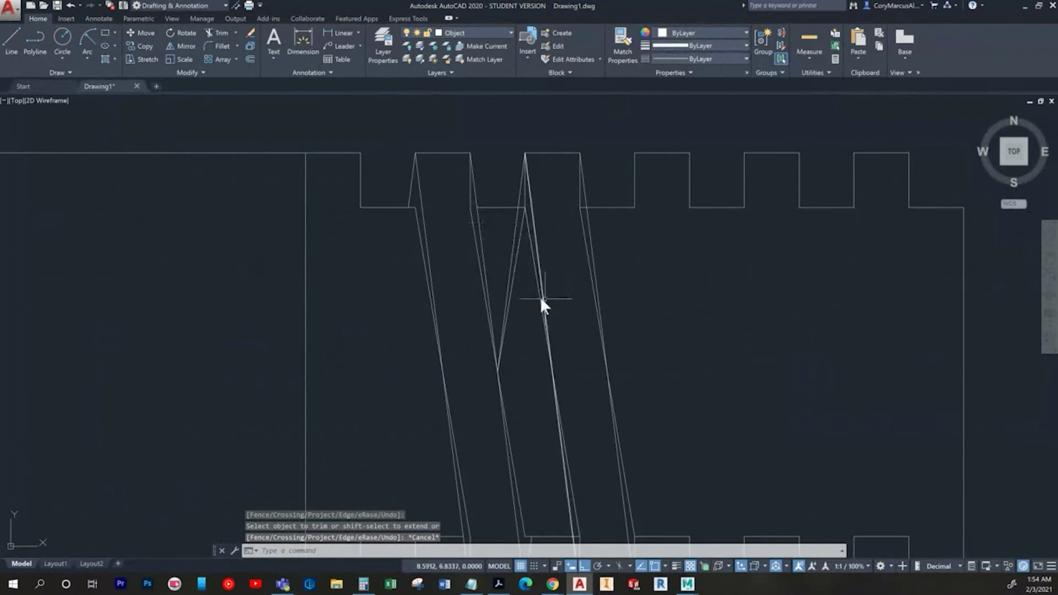
scroll(540, 297, "down", 2)
left_click(496, 264)
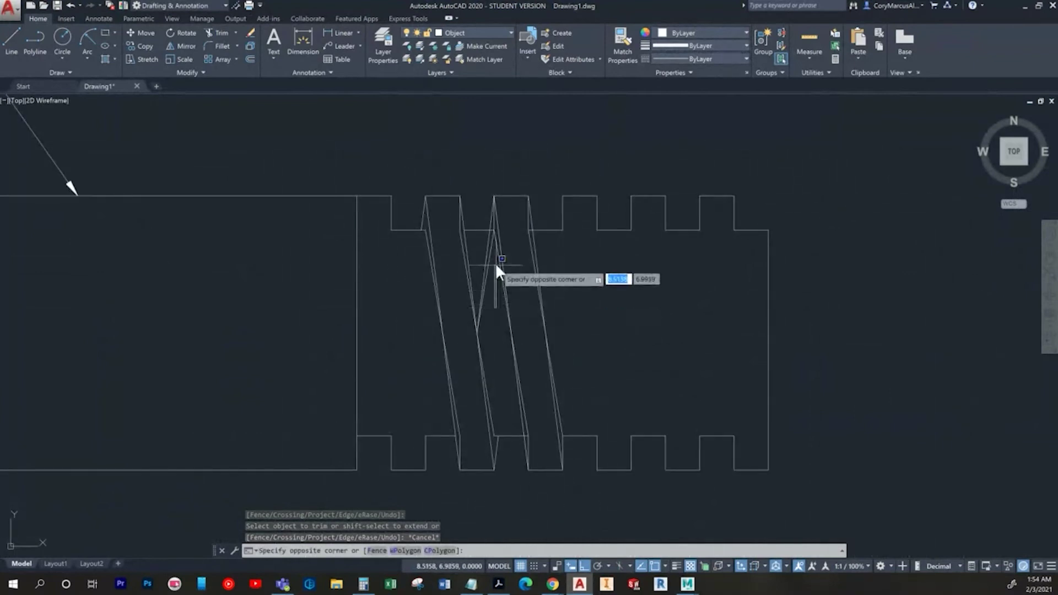
left_click(480, 260)
key("Delete")
left_click(555, 296)
left_click(494, 270)
key("Delete")
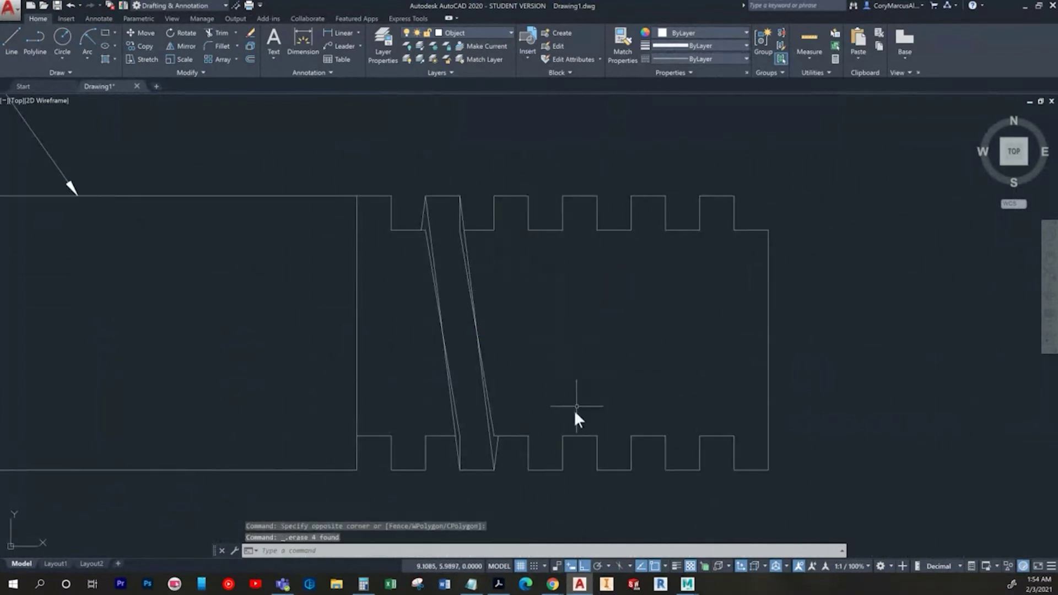
left_click(503, 356)
left_click(442, 349)
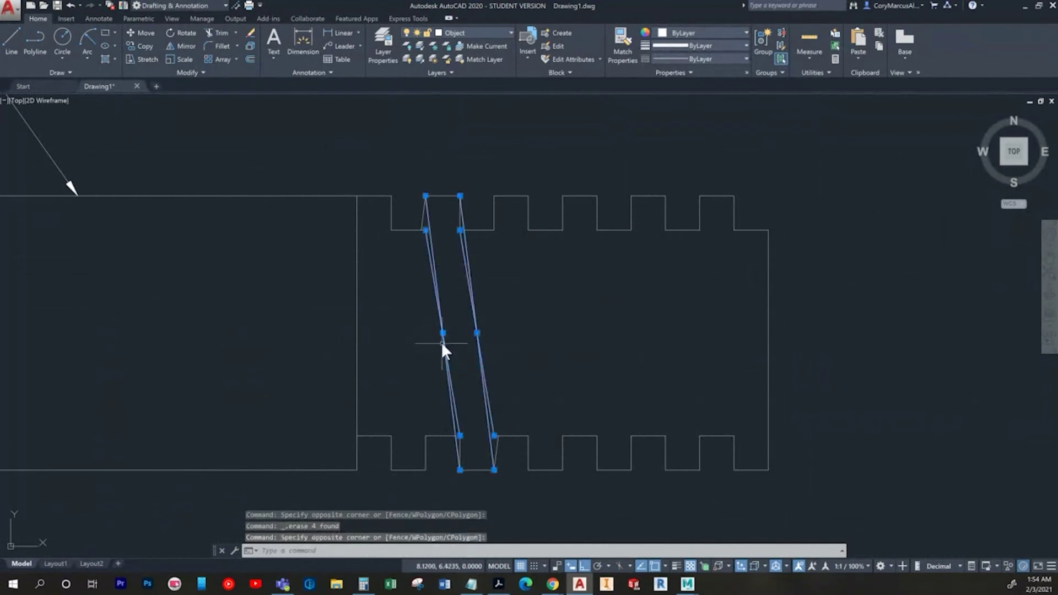
scroll(432, 221, "up", 4)
left_click(532, 211)
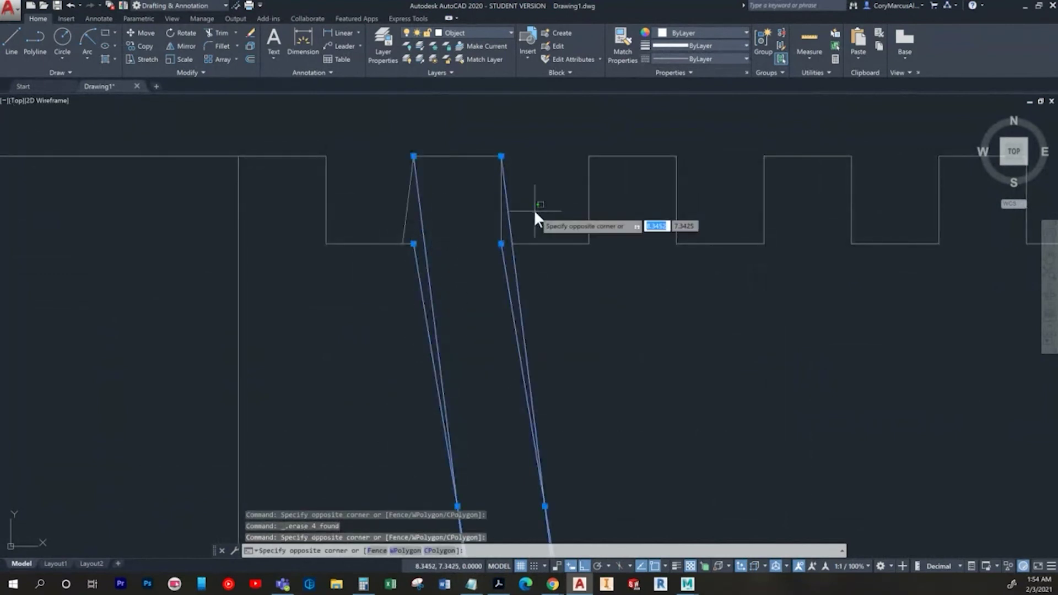
key("Escape")
key("Escape")
key("Escape")
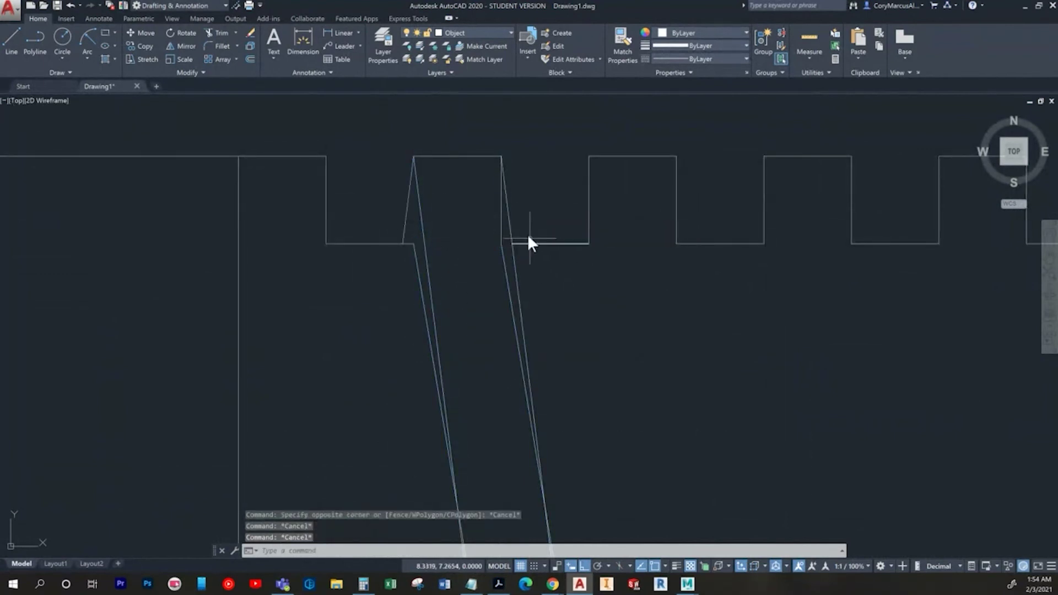
Step: Erase the vertical flank on the far side of the first connected crest at the upper profile
left_click(499, 226)
key("Delete")
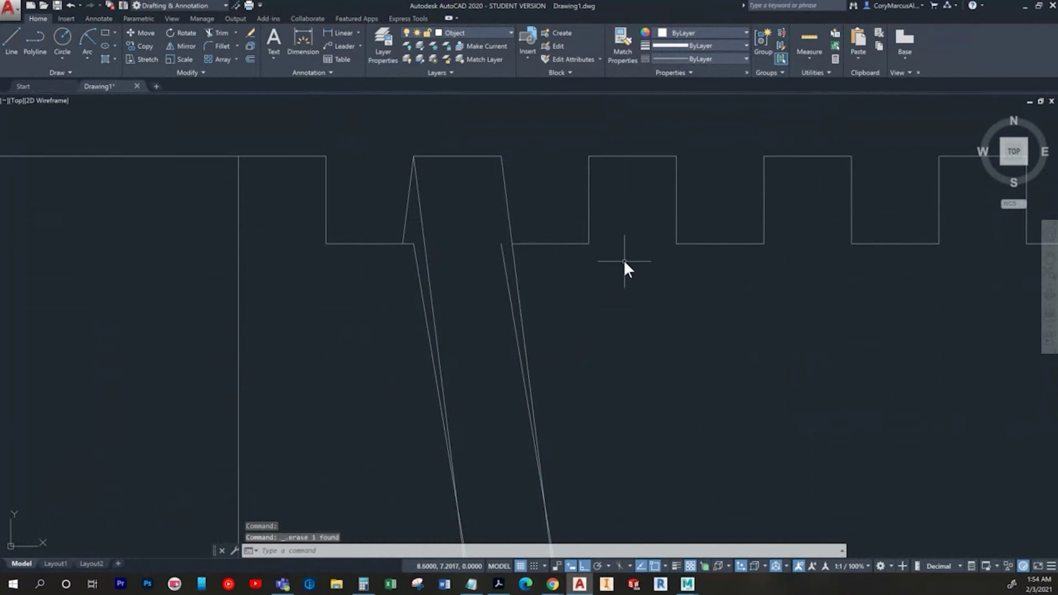
scroll(604, 306, "down", 2)
middle_click_drag(606, 307, 579, 282)
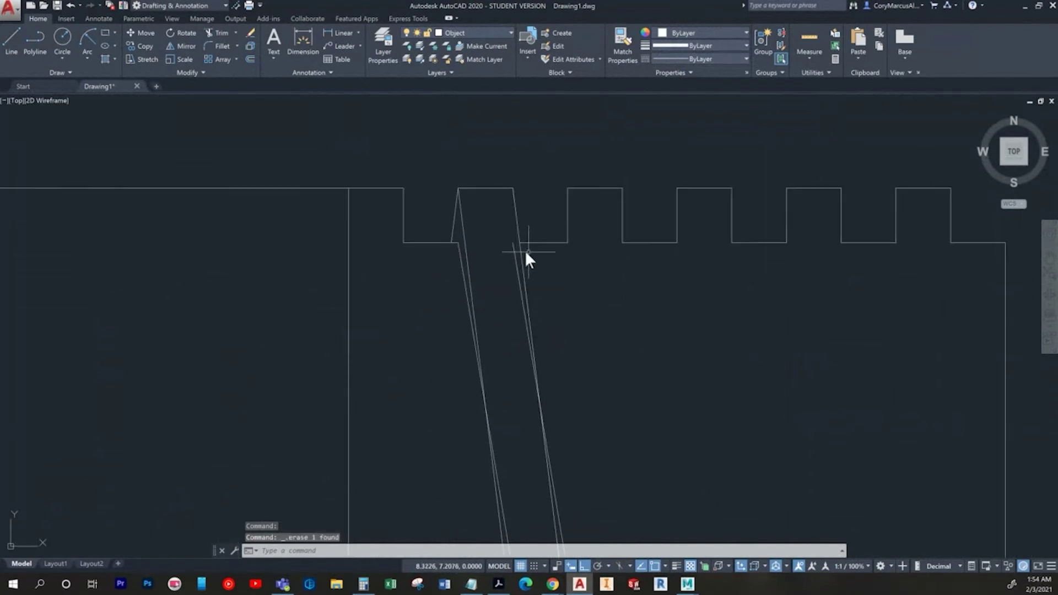
Step: Trim the upper part of the far slanted root line that lies within the first connected crest
type("tr")
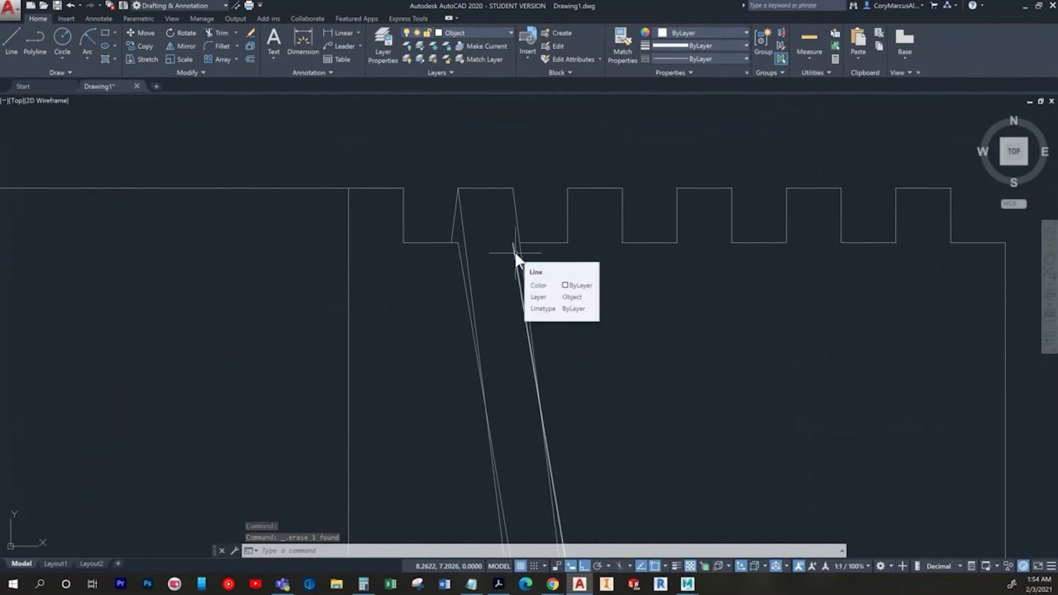
key("Return")
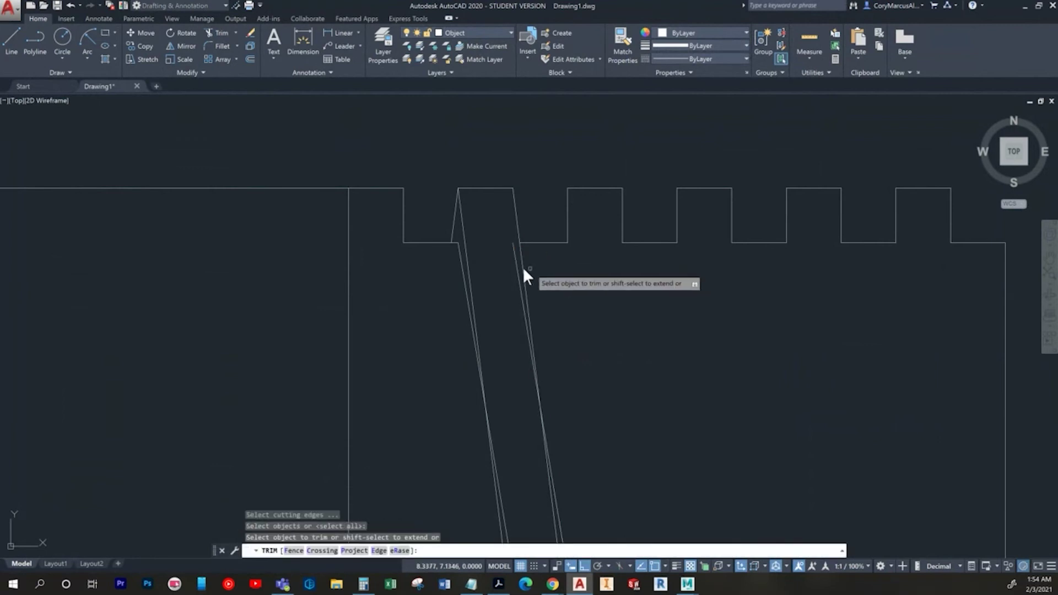
key("Escape")
scroll(589, 303, "down", 2)
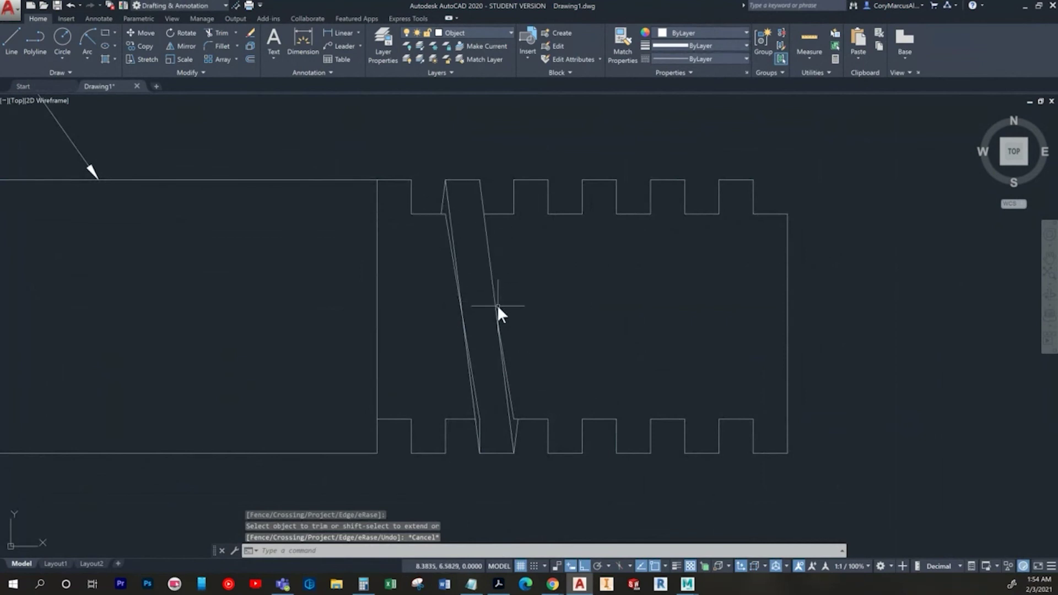
Step: Trim the lower part of the near slanted root line that lies within the first connected crest
scroll(512, 410, "up", 3)
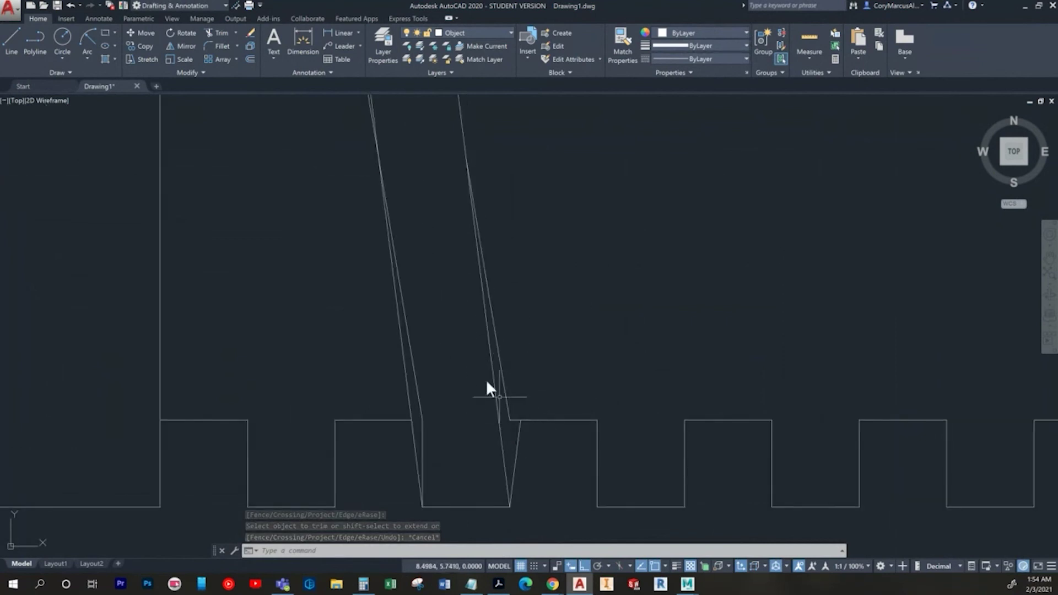
scroll(480, 386, "down", 2)
scroll(456, 408, "down", 2)
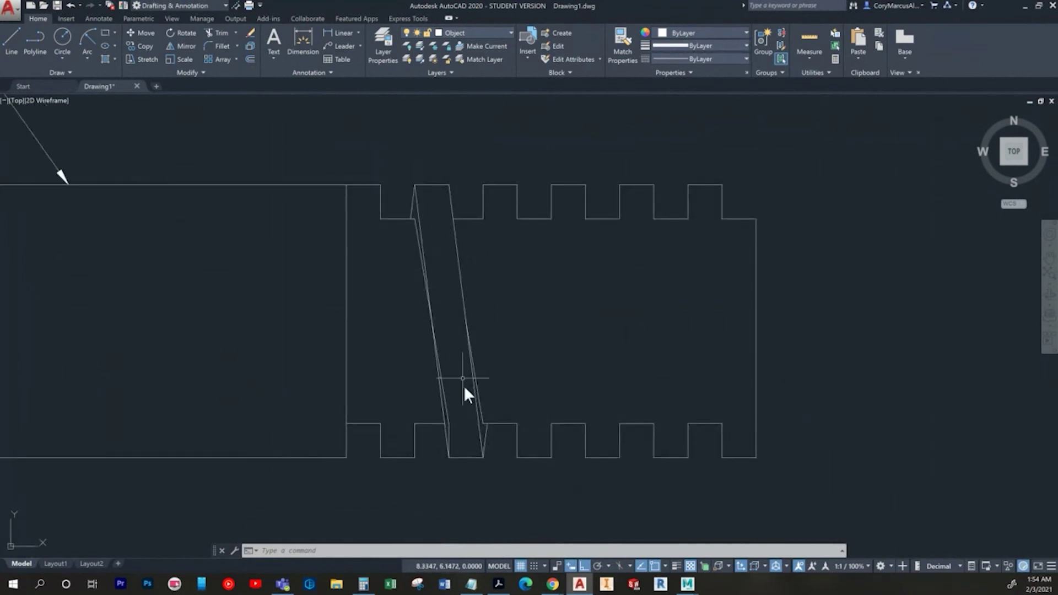
left_click(418, 227)
key("Escape")
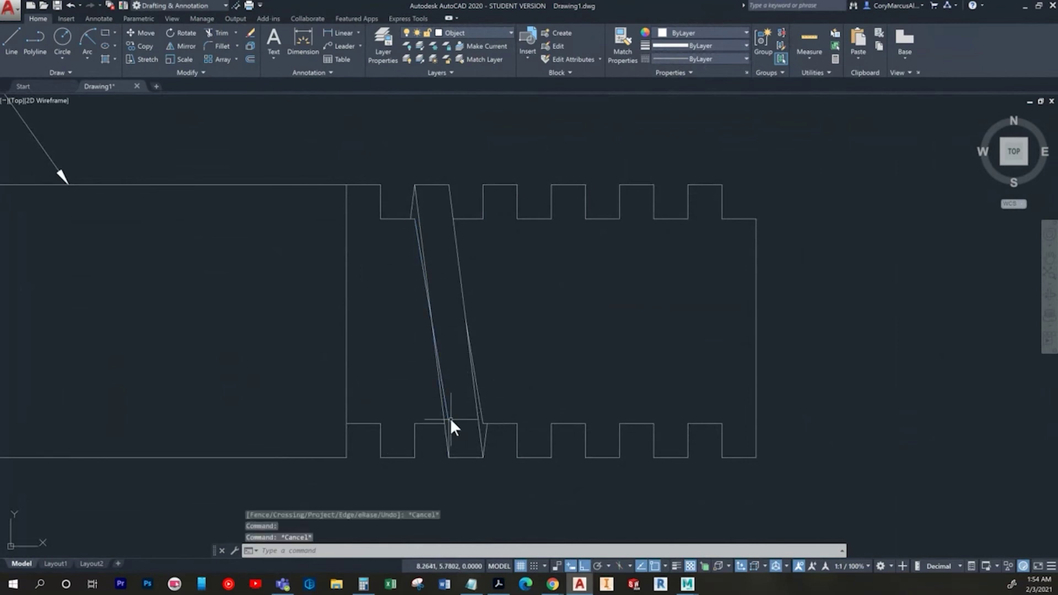
type("tr")
key("Return")
scroll(450, 418, "up", 3)
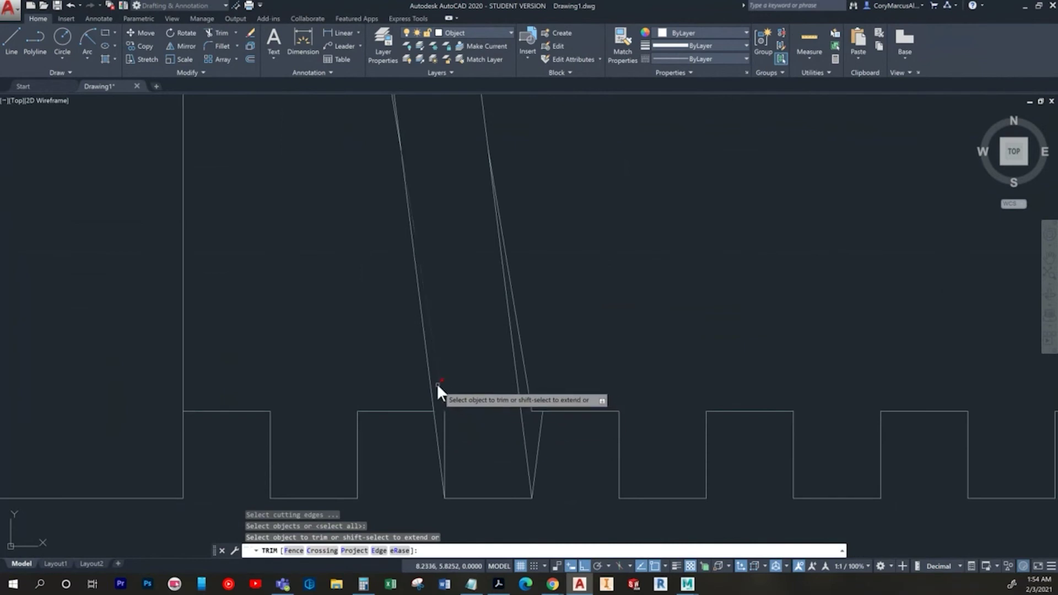
left_click(439, 385)
key("Escape")
key("Escape")
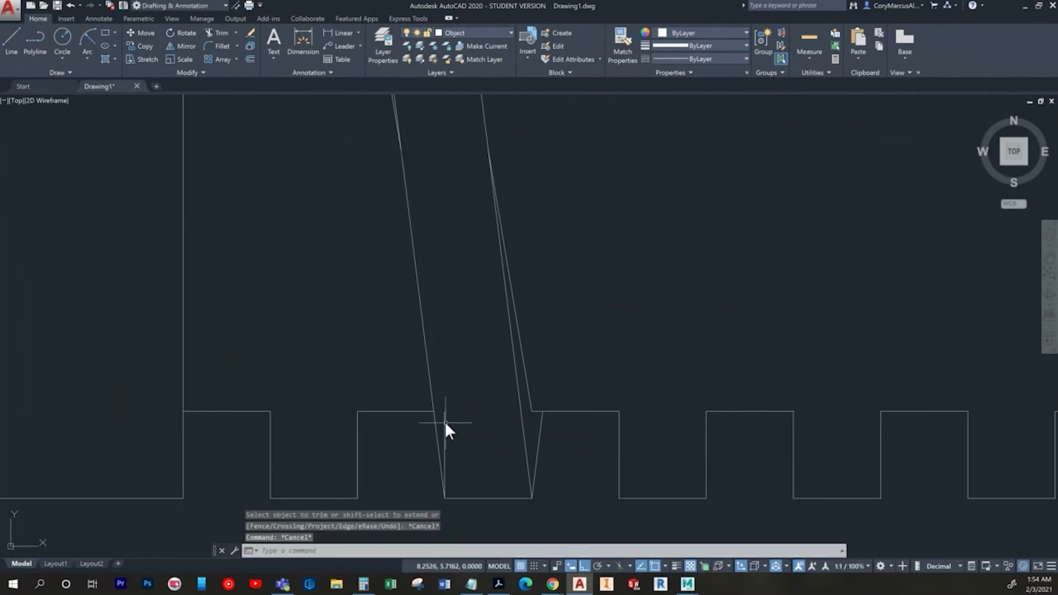
Step: Erase the vertical flank on the near side of the first connected crest at the lower profile
left_click(445, 422)
key("Delete")
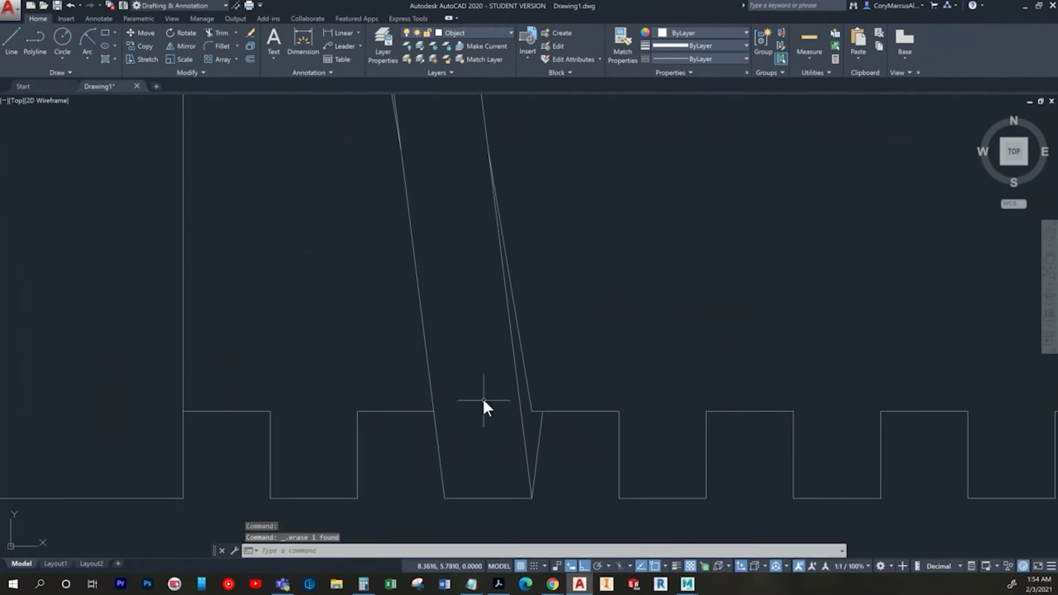
scroll(483, 399, "down", 4)
key("Escape")
key("Escape")
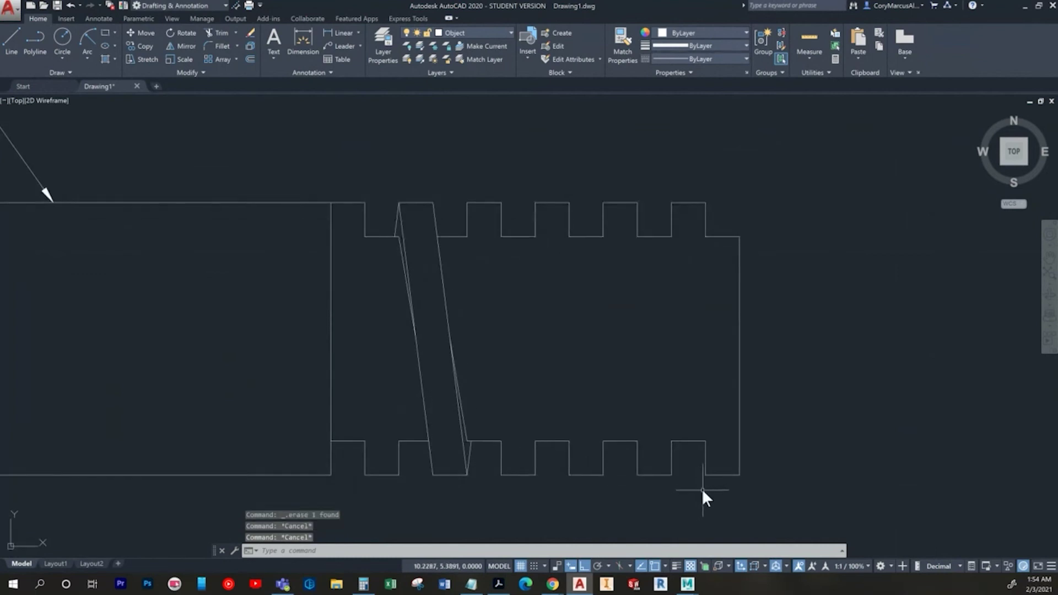
Step: Erase all remaining vertical flanks along the lower thread profile on both sides of the finished turn
left_click(545, 461)
left_click(494, 456)
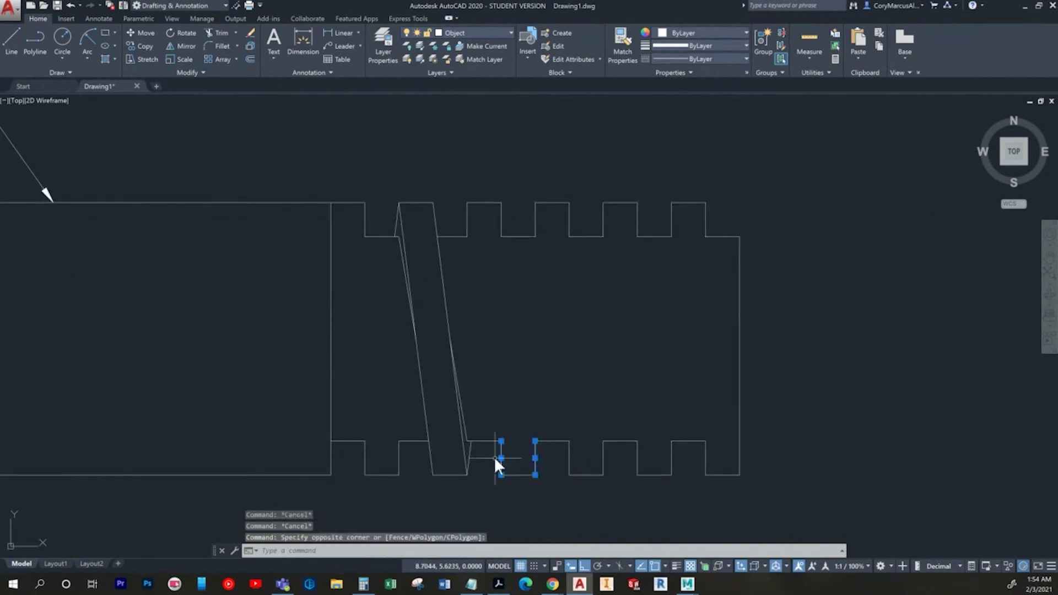
key("Delete")
left_click(731, 456)
left_click(541, 452)
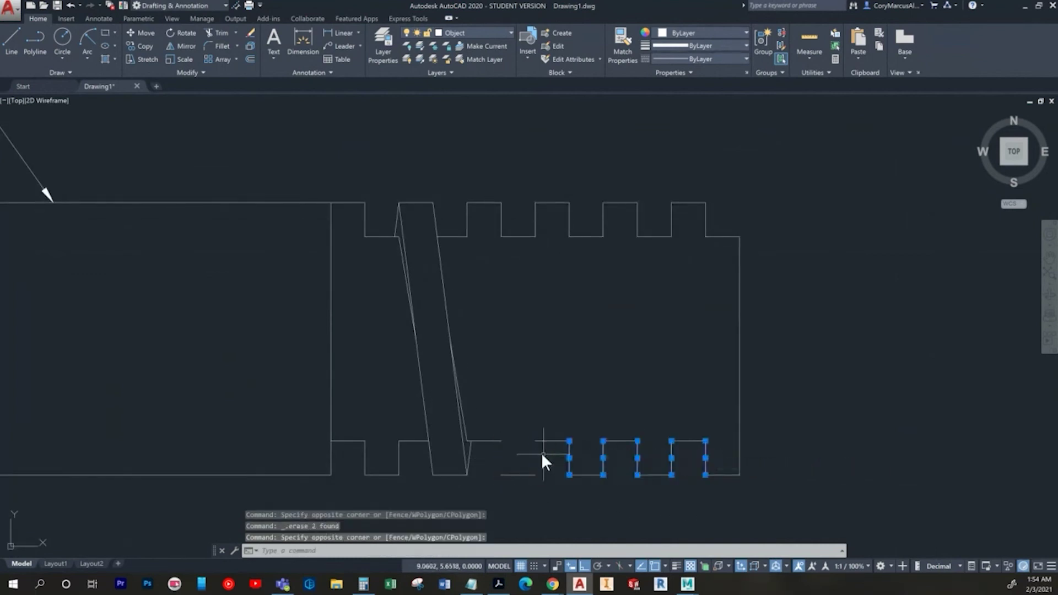
key("Delete")
left_click(404, 453)
left_click(349, 457)
key("Delete")
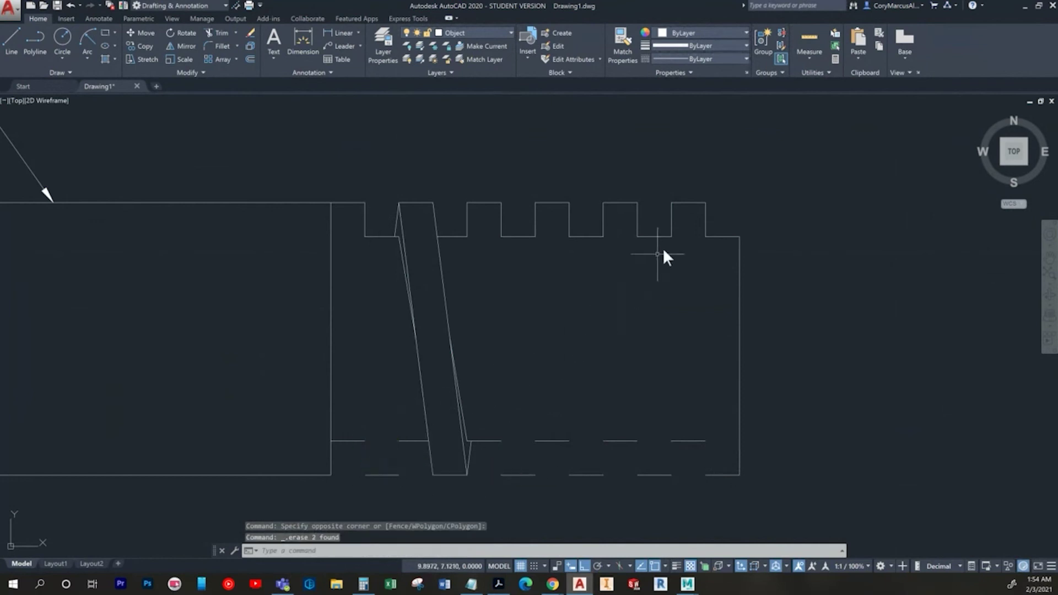
Step: Erase the vertical flanks of the four upper crests between the finished turn and the shaft's free end
left_click(705, 221)
left_click(724, 207)
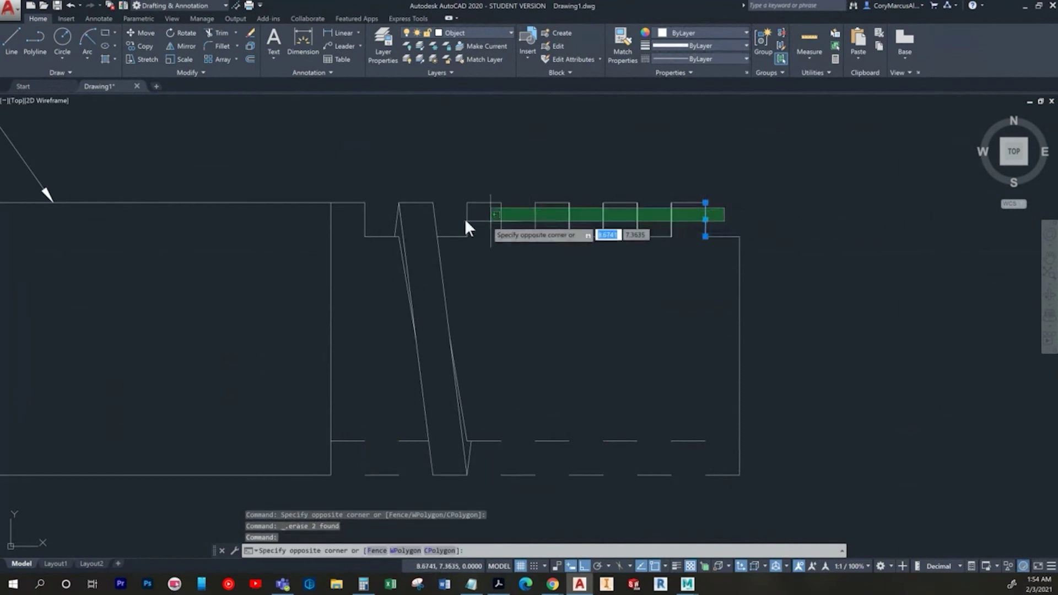
left_click(452, 219)
key("Delete")
Step: Copy the finished turn's slanted crest, root and flank lines from its upper near corner to the same corner of the next crest
left_click(482, 430)
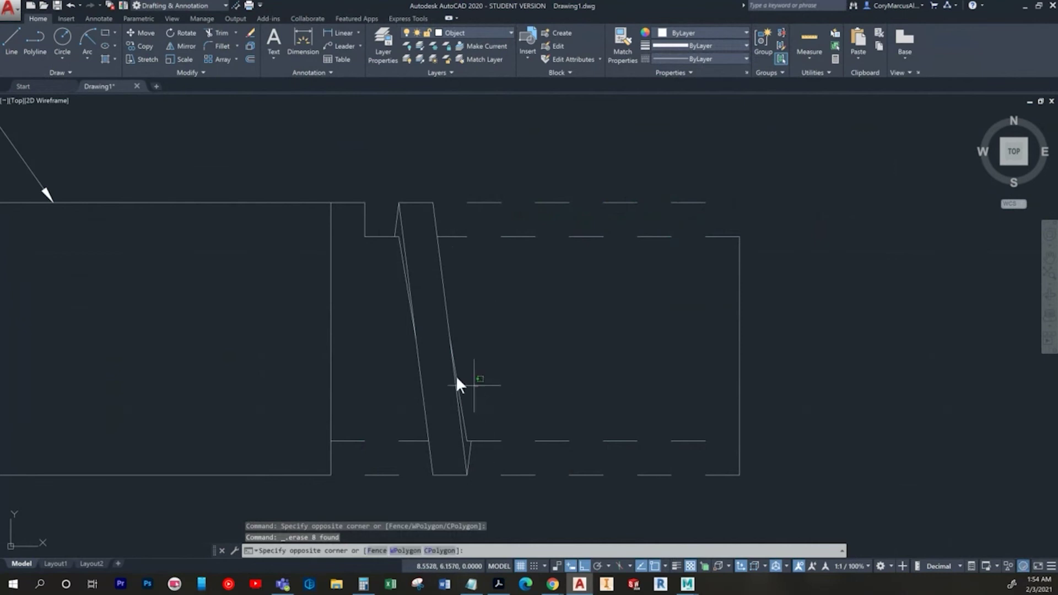
left_click(402, 218)
scroll(402, 217, "up", 4)
left_click(551, 235)
left_click(345, 214)
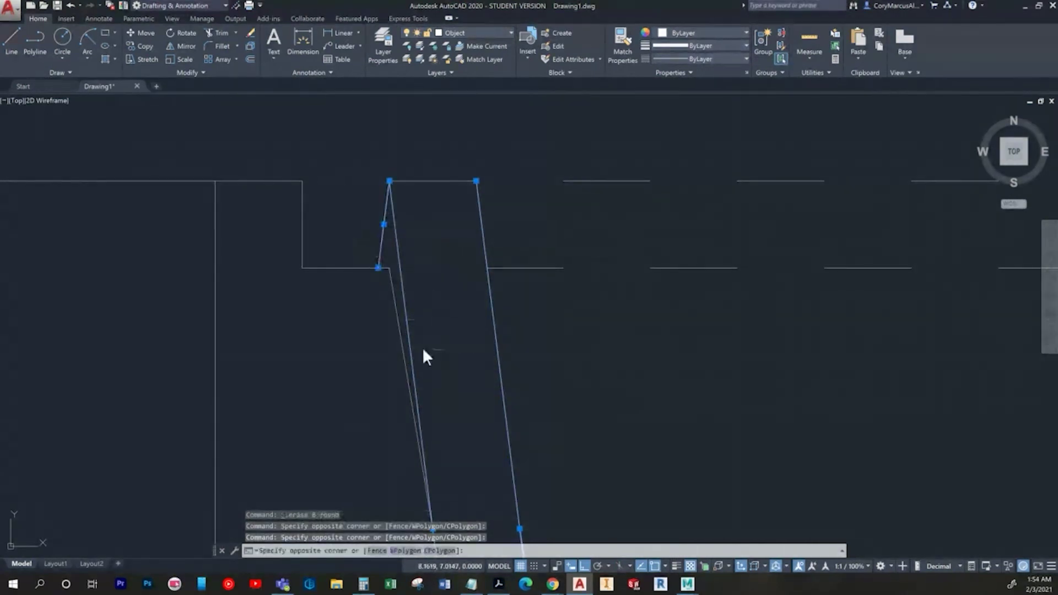
scroll(441, 375, "down", 3)
scroll(459, 395, "up", 5)
left_click(503, 312)
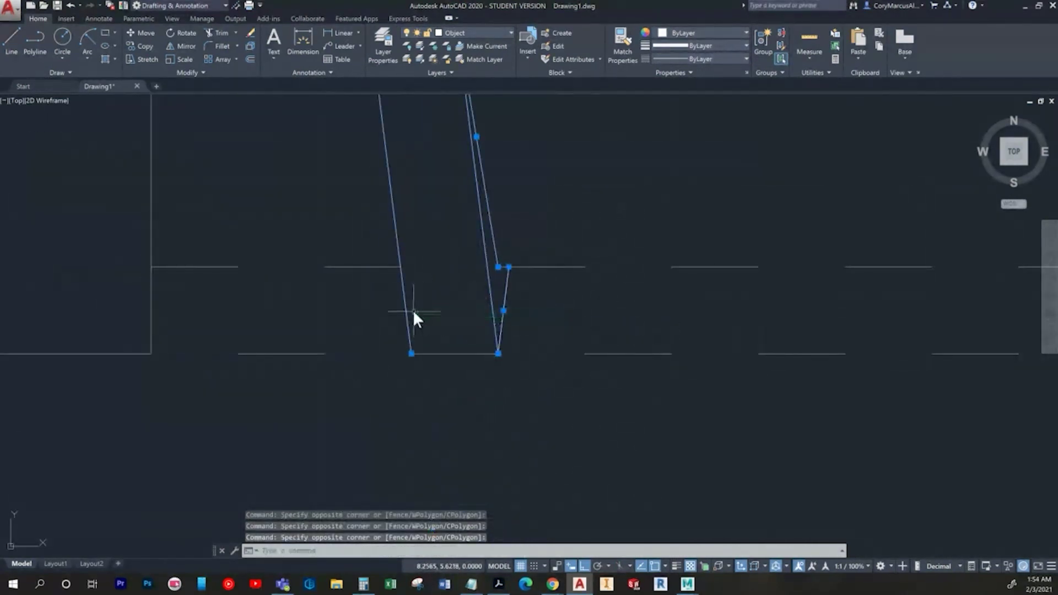
left_click(138, 47)
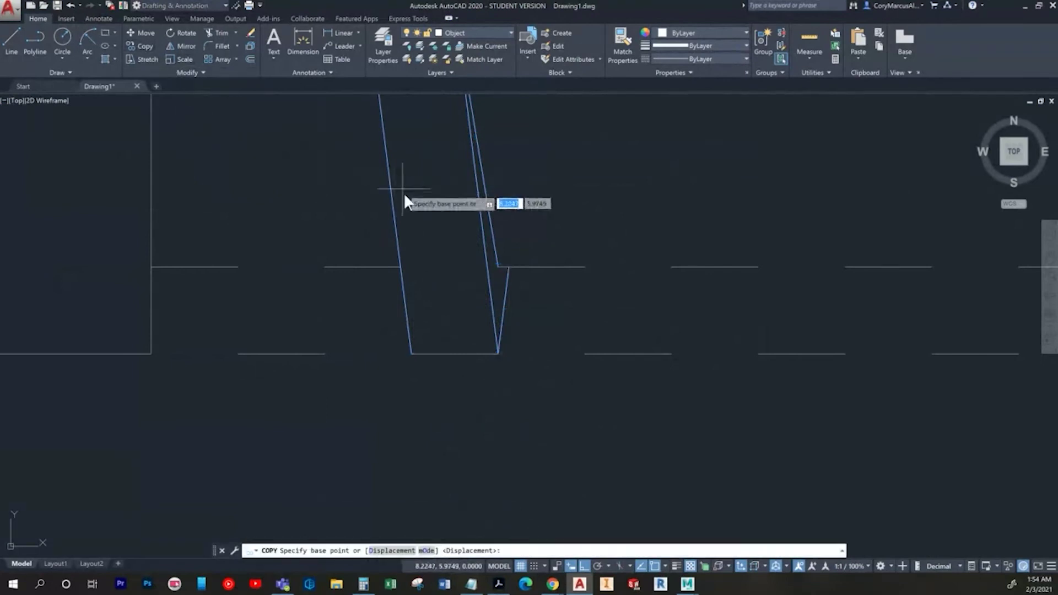
scroll(469, 287, "down", 4)
scroll(464, 196, "up", 4)
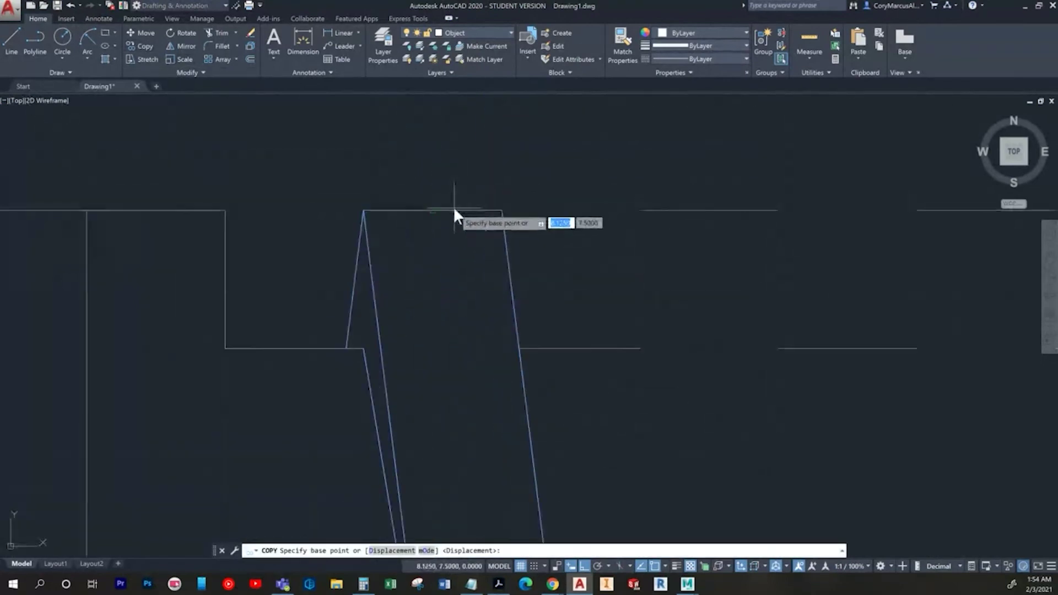
left_click(362, 210)
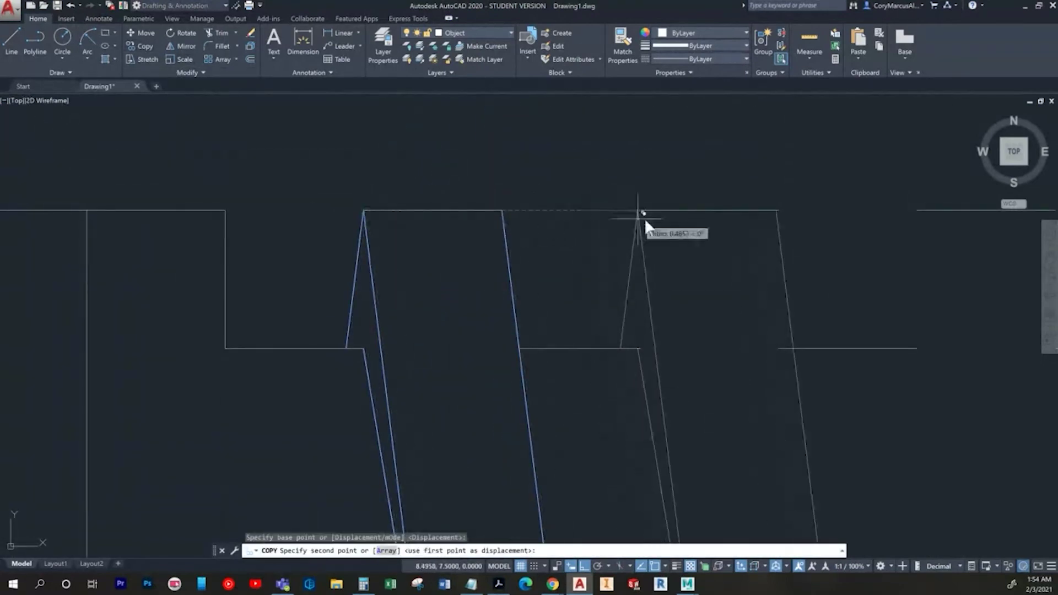
left_click(639, 209)
Step: Place three more copies of the thread turn at the near corners of the remaining upper crests and end the copying
middle_click_drag(785, 246, 603, 284)
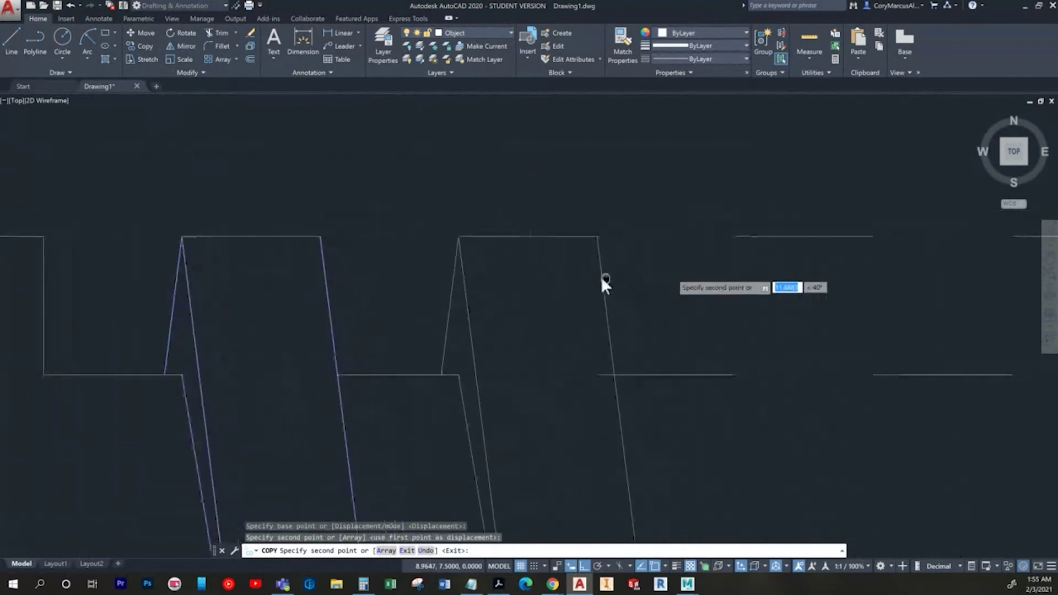
middle_click_drag(679, 312, 562, 293)
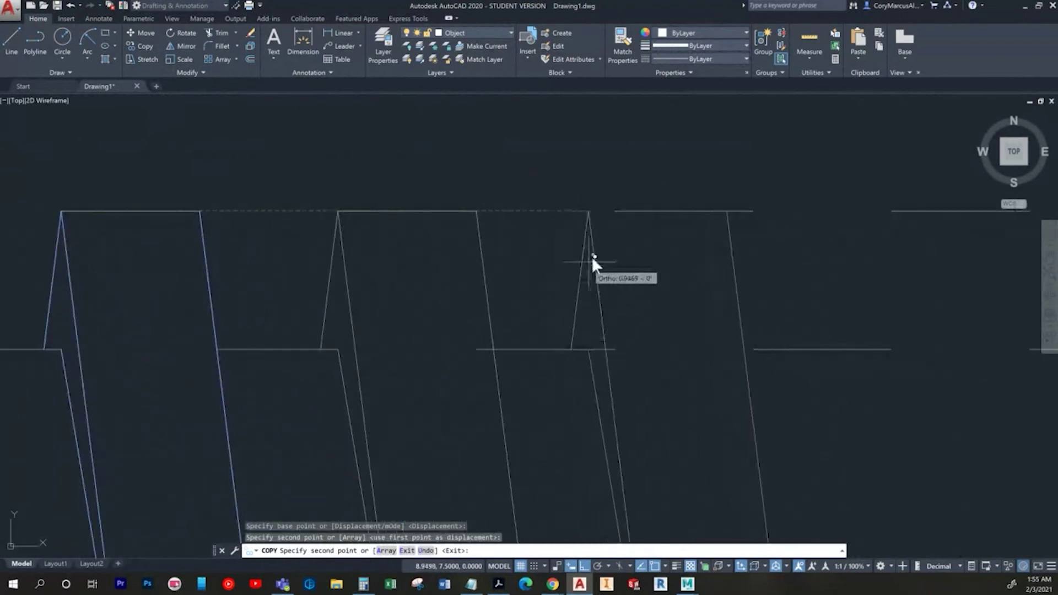
left_click(616, 209)
scroll(713, 277, "down", 2)
middle_click_drag(714, 277, 481, 284)
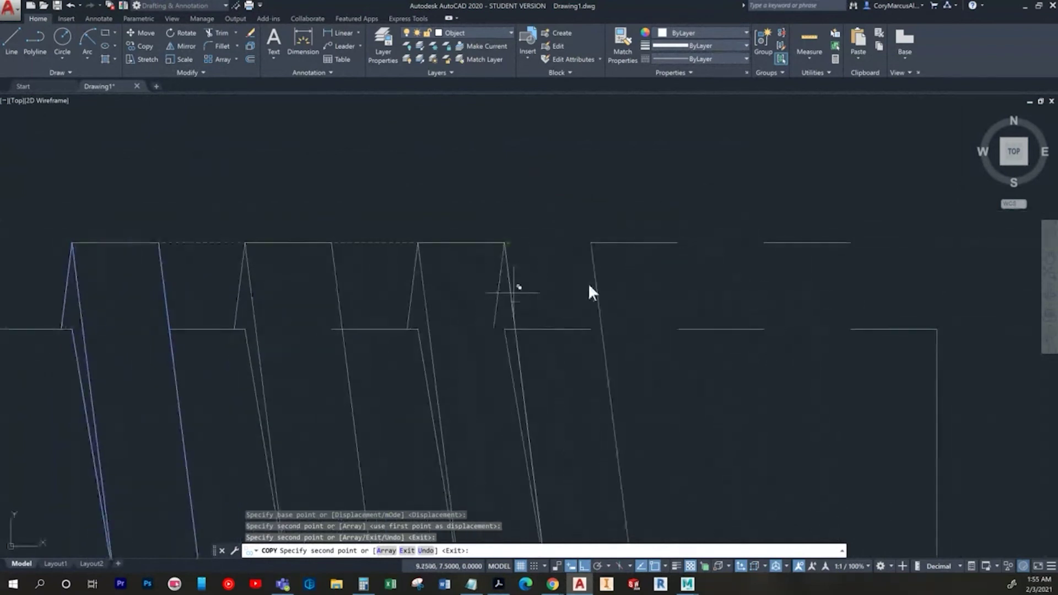
left_click(591, 242)
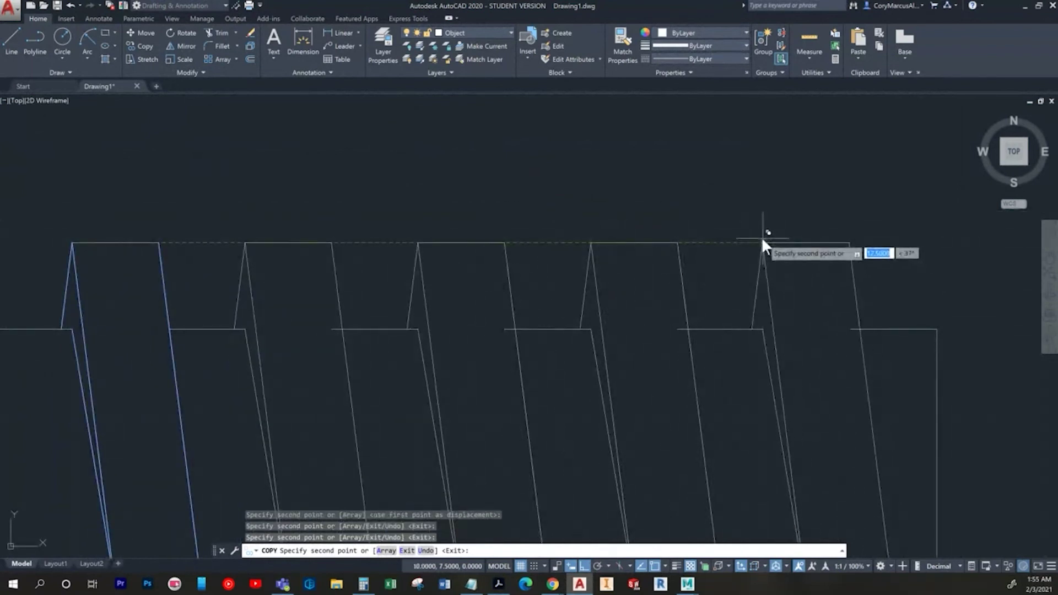
left_click(763, 242)
scroll(789, 345, "down", 2)
middle_click_drag(833, 481, 724, 256)
scroll(573, 304, "down", 2)
scroll(444, 392, "up", 2)
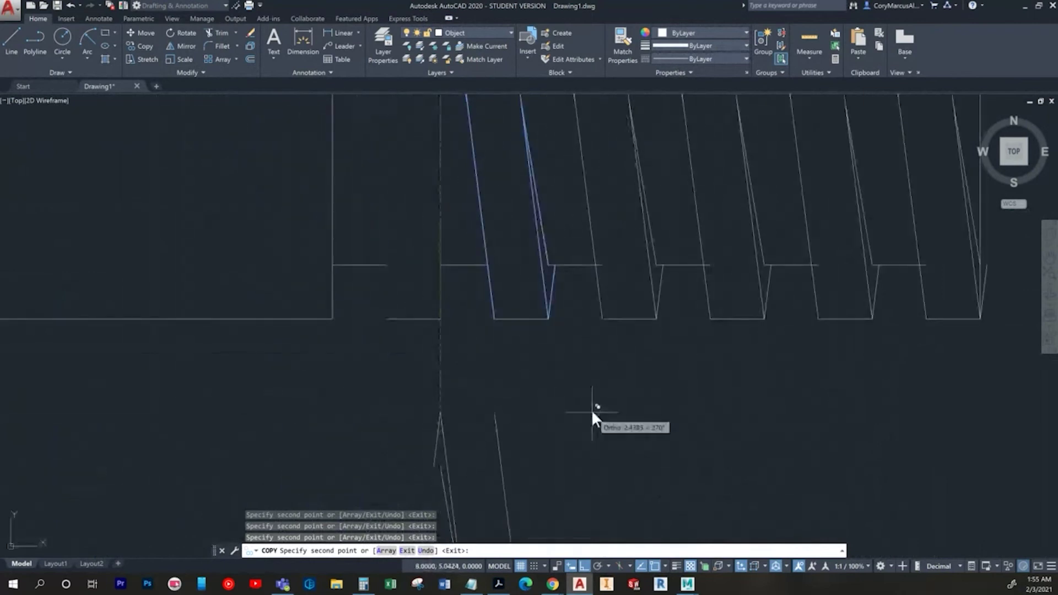
scroll(587, 414, "down", 2)
key("Escape")
Step: Copy the original turn's two slanted crest lines and lower flank line one crest toward the shaft shoulder, based on the lower crest corner
scroll(563, 396, "up", 3)
left_click(639, 315)
left_click(492, 330)
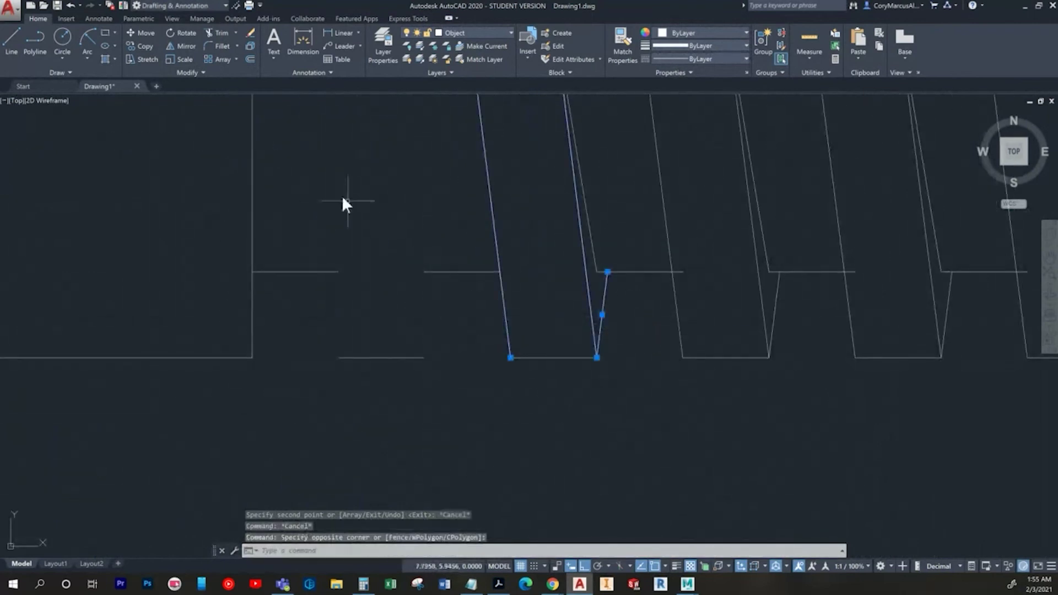
left_click(139, 46)
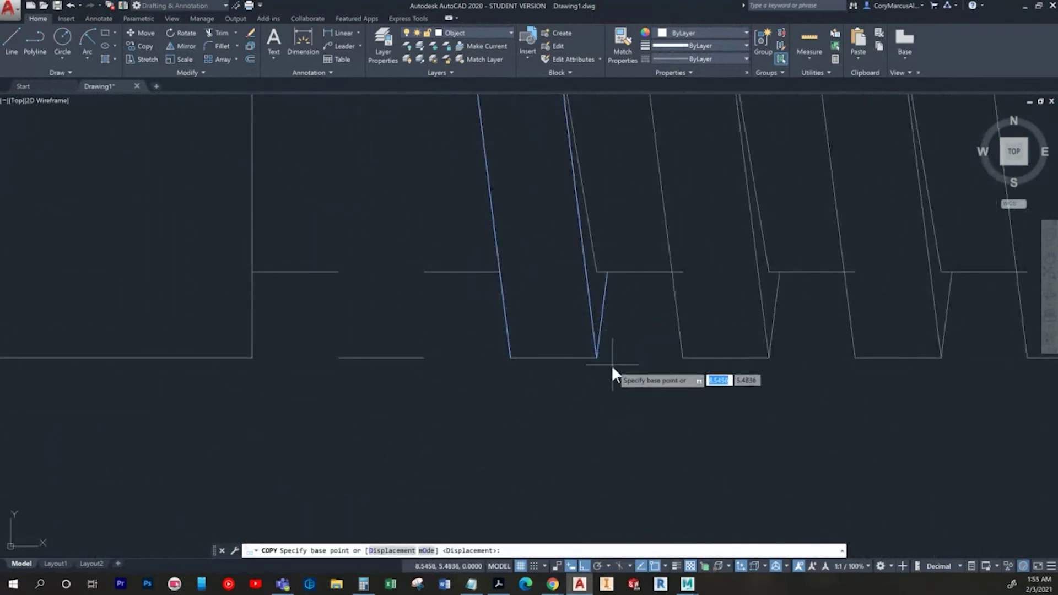
left_click(598, 358)
left_click(425, 358)
key("Escape")
key("Escape")
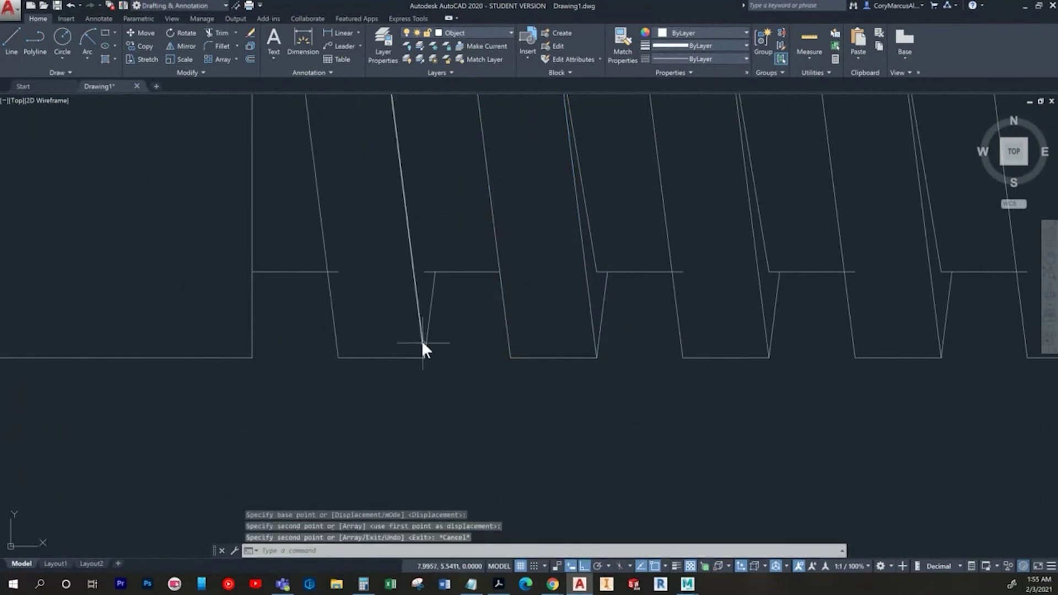
Step: Erase the vertical flank of the upper crest next to the shaft shoulder
scroll(504, 431, "down", 3)
middle_click_drag(651, 448, 574, 444)
type("tr")
key("Return")
key("Return")
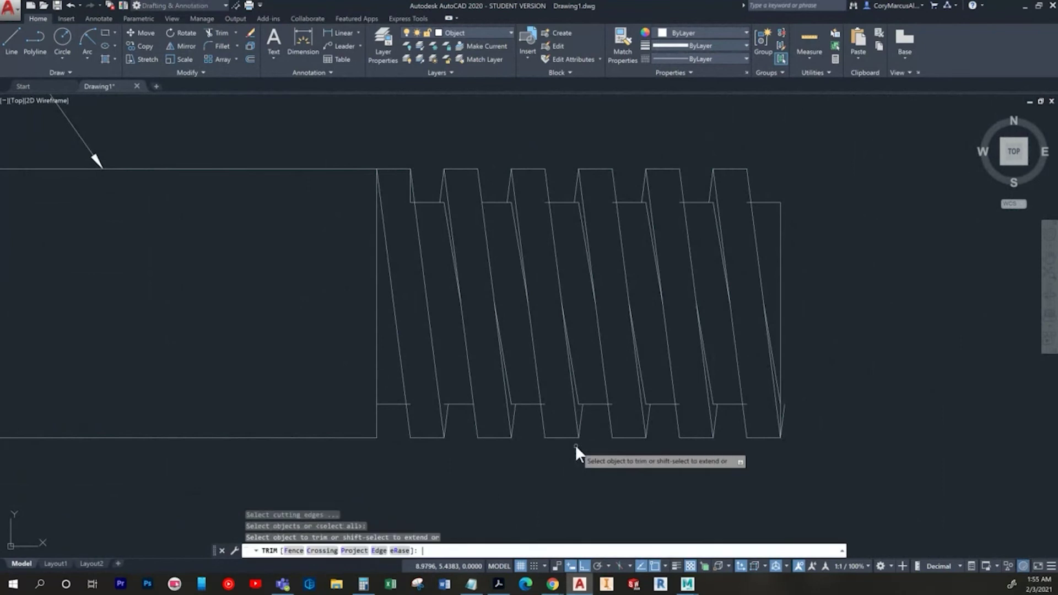
scroll(415, 196, "up", 4)
key("Escape")
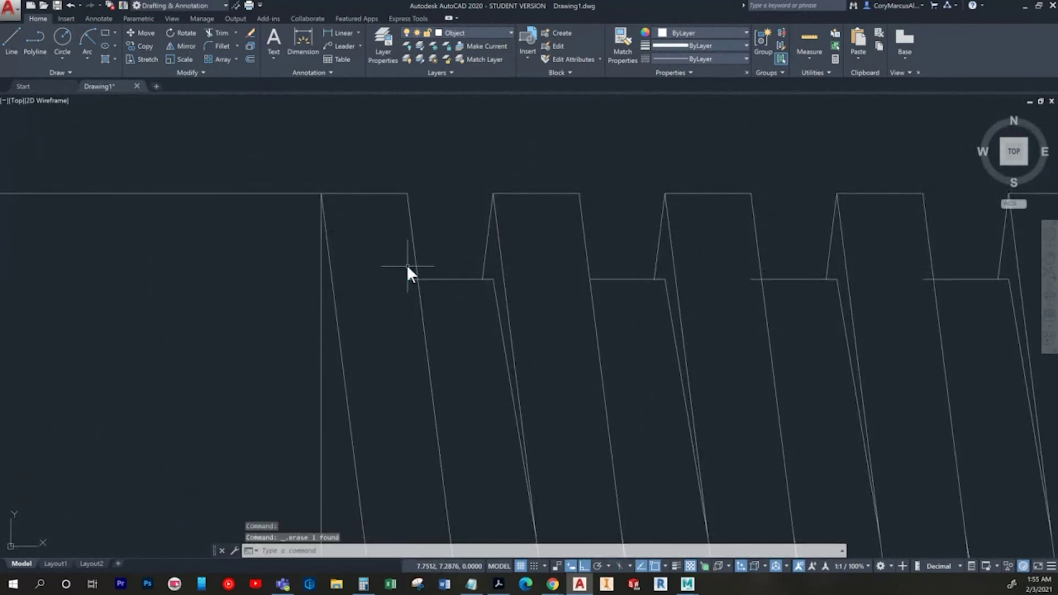
scroll(424, 320, "down", 3)
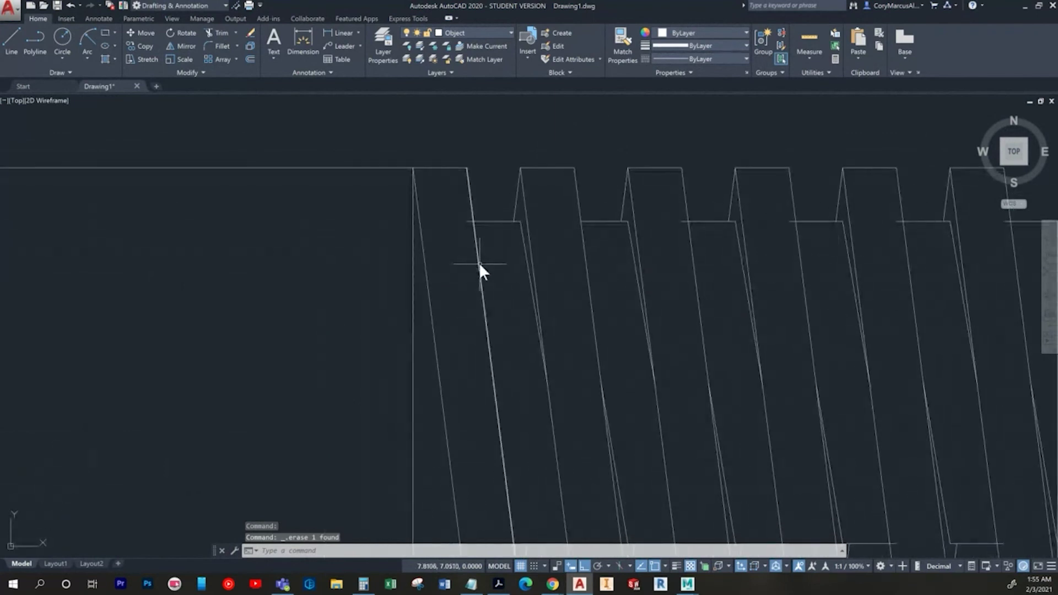
scroll(546, 193, "up", 2)
middle_click_drag(541, 199, 613, 286)
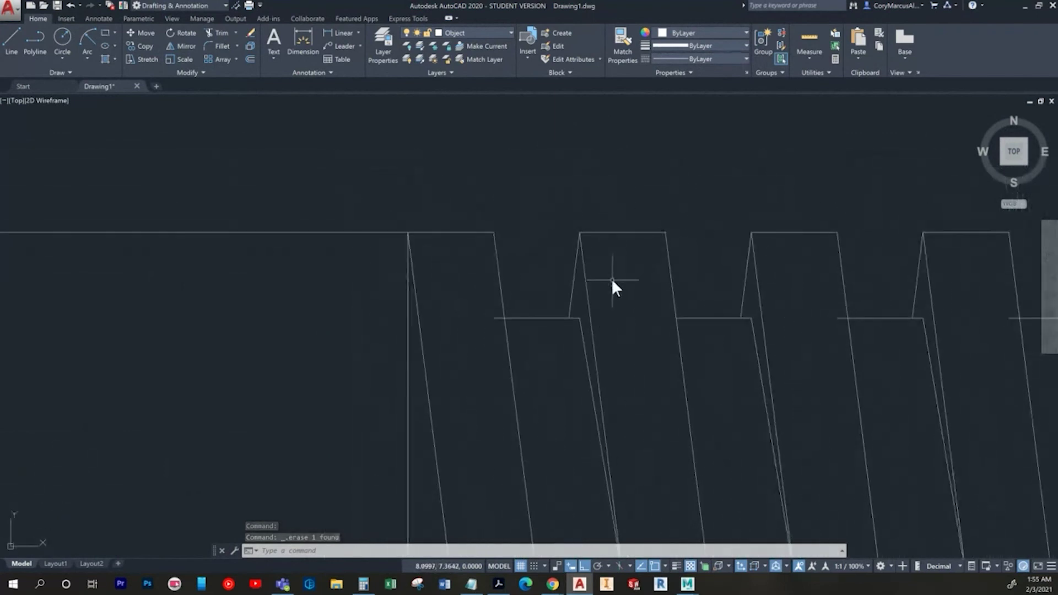
left_click(581, 295)
left_click(561, 288)
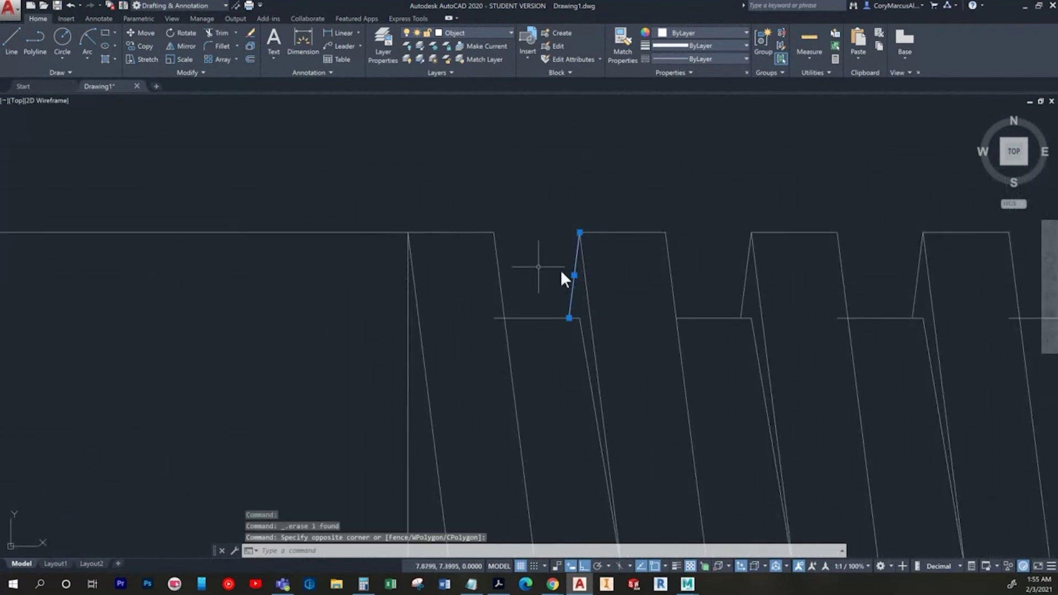
key("Escape")
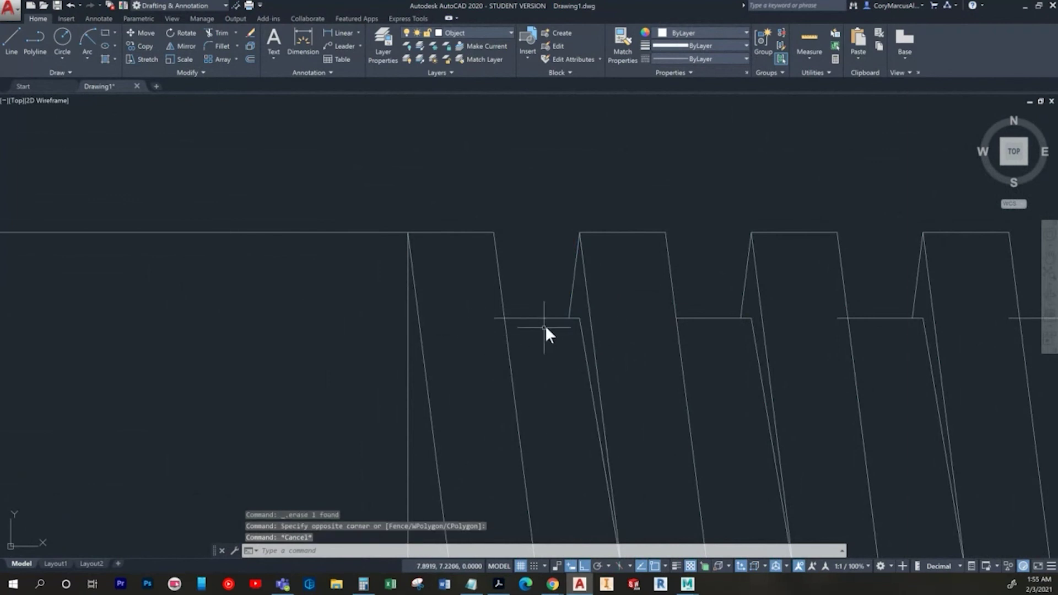
scroll(472, 301, "down", 2)
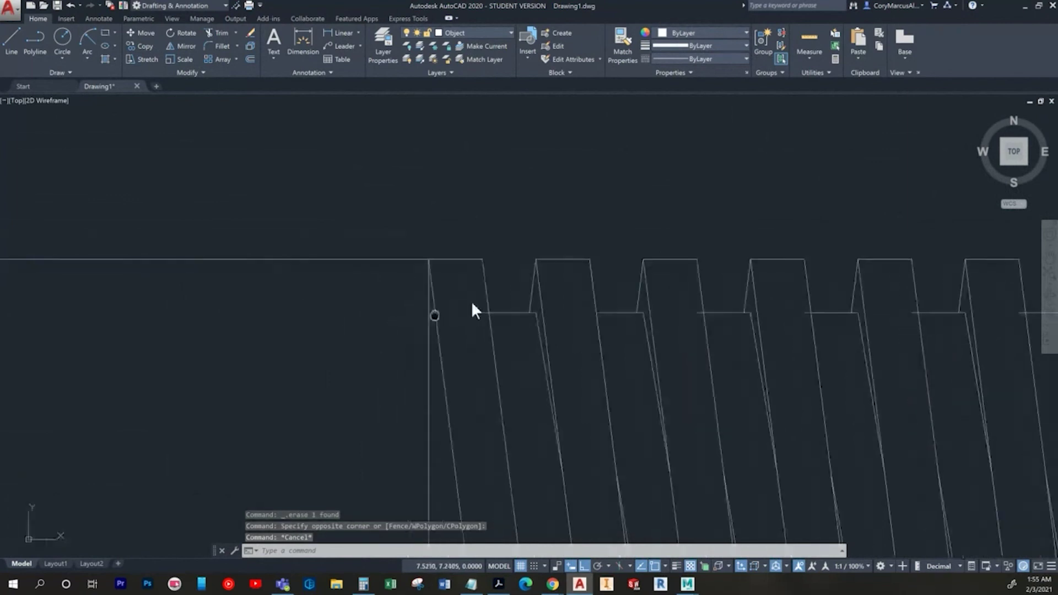
Step: Draw a horizontal line extending the first upper root line past the shaft shoulder at root depth
middle_click_drag(472, 301, 494, 294)
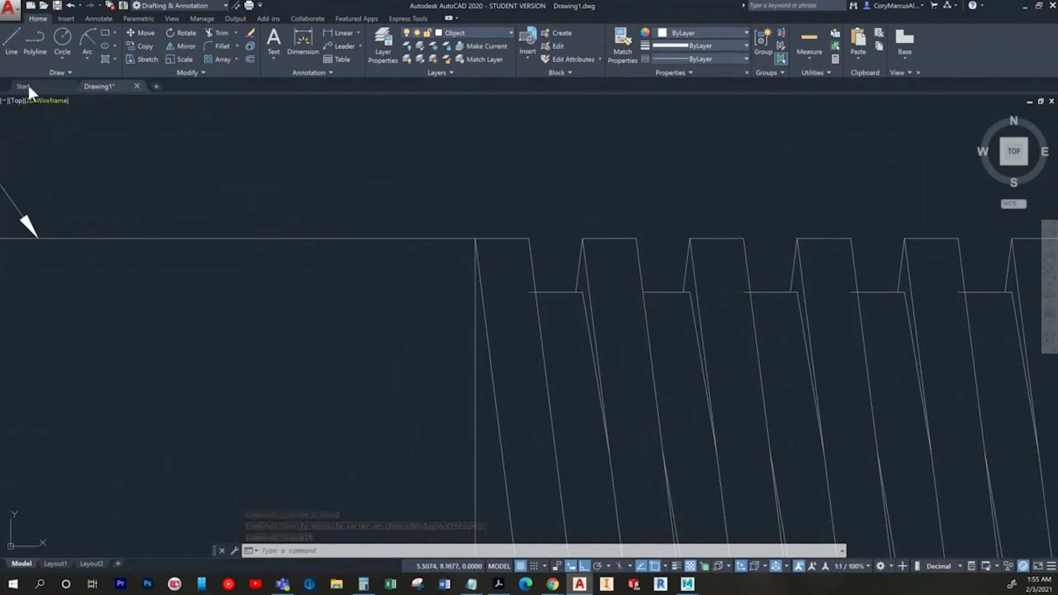
left_click(11, 51)
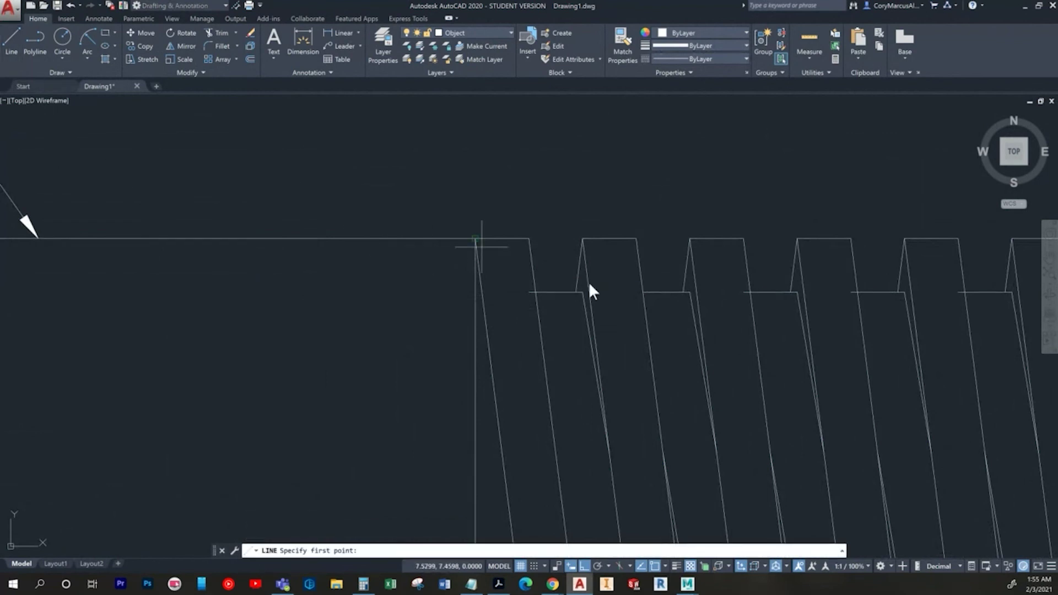
left_click(528, 291)
left_click(429, 295)
key("Escape")
key("Escape")
Step: Trim the overhanging near ends of the upper root lines in the outer part of the thread, using all objects as cutting edges
middle_click_drag(554, 315, 363, 302)
scroll(494, 320, "down", 2)
middle_click_drag(493, 320, 417, 341)
type("tr")
key("Return")
key("Return")
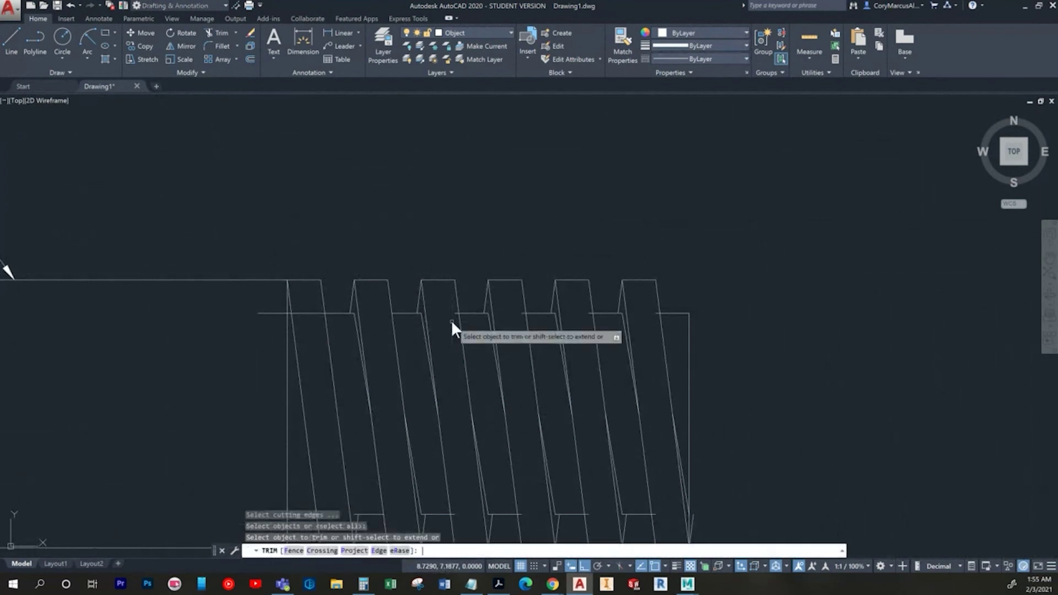
scroll(642, 303, "up", 5)
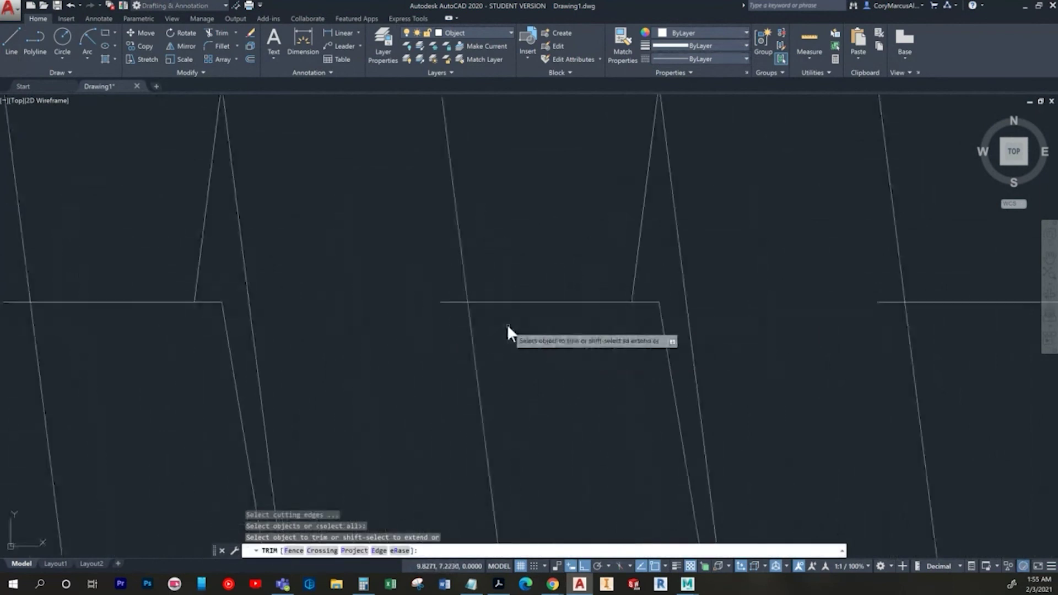
left_click(461, 316)
left_click(431, 293)
scroll(538, 303, "down", 4)
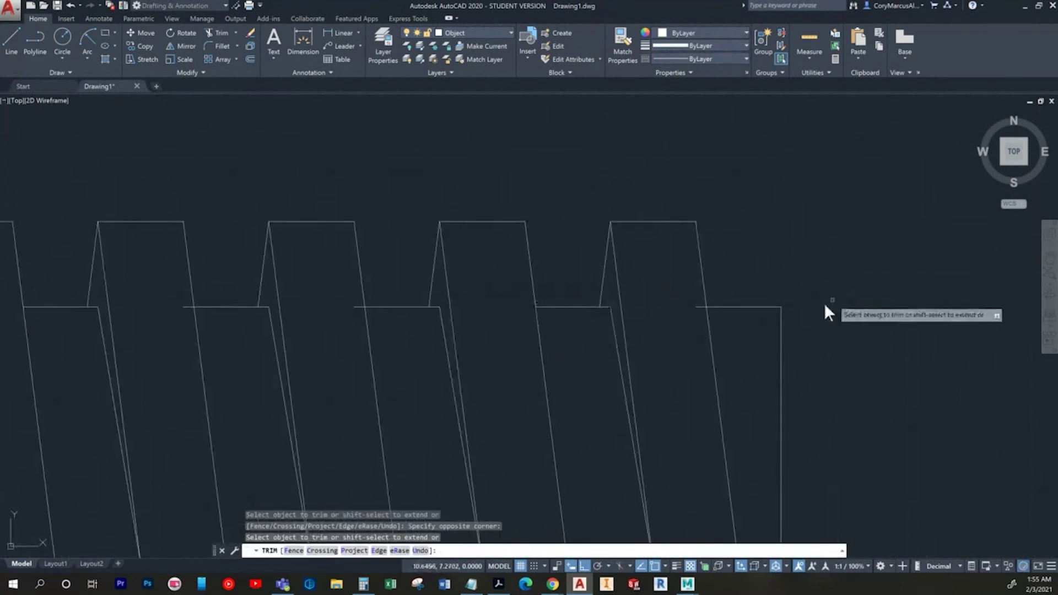
left_click(700, 317)
left_click(686, 297)
Step: Continue trimming the overhanging near ends of the upper root lines closer to the shaft shoulder
middle_click_drag(278, 309, 730, 323)
scroll(515, 297, "up", 4)
left_click(564, 266)
left_click(540, 240)
scroll(473, 281, "down", 4)
scroll(551, 315, "up", 4)
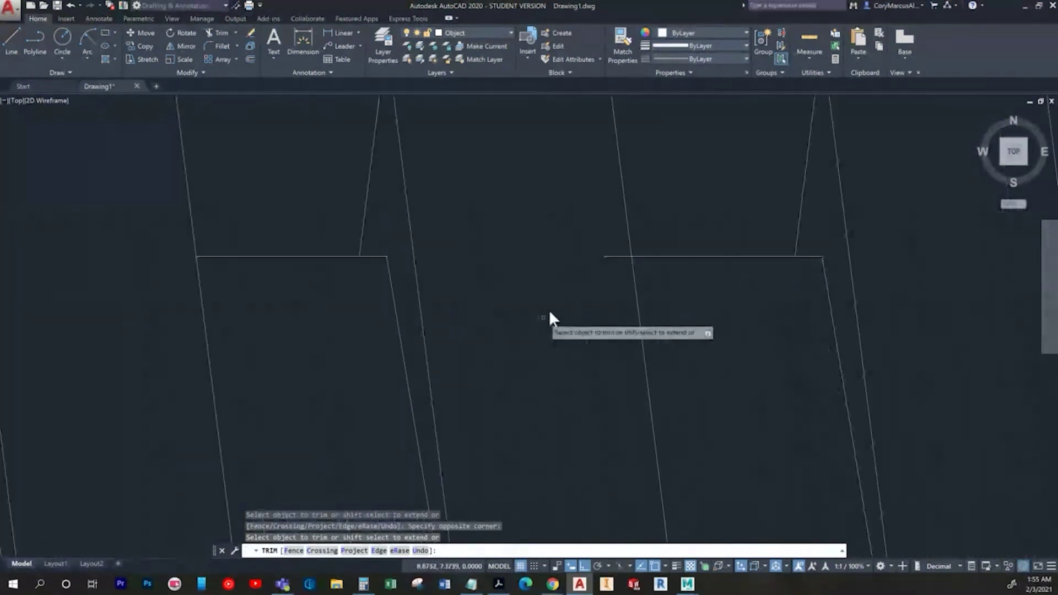
scroll(756, 338, "down", 4)
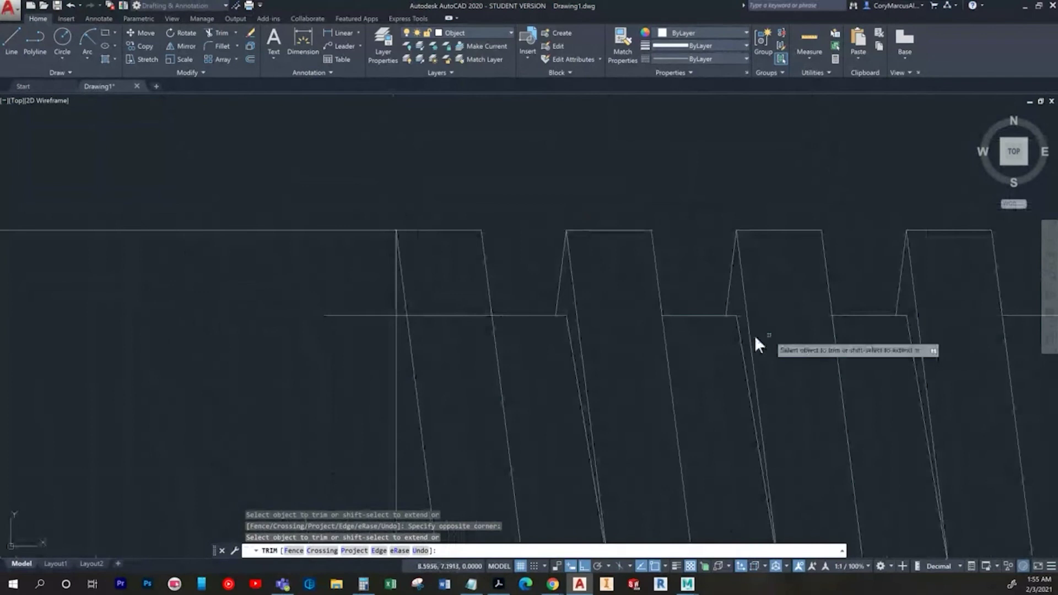
Step: Trim the extended root line inside the first upper crest and beyond the shaft shoulder, and end the trimming
scroll(407, 318, "up", 4)
left_click(522, 319)
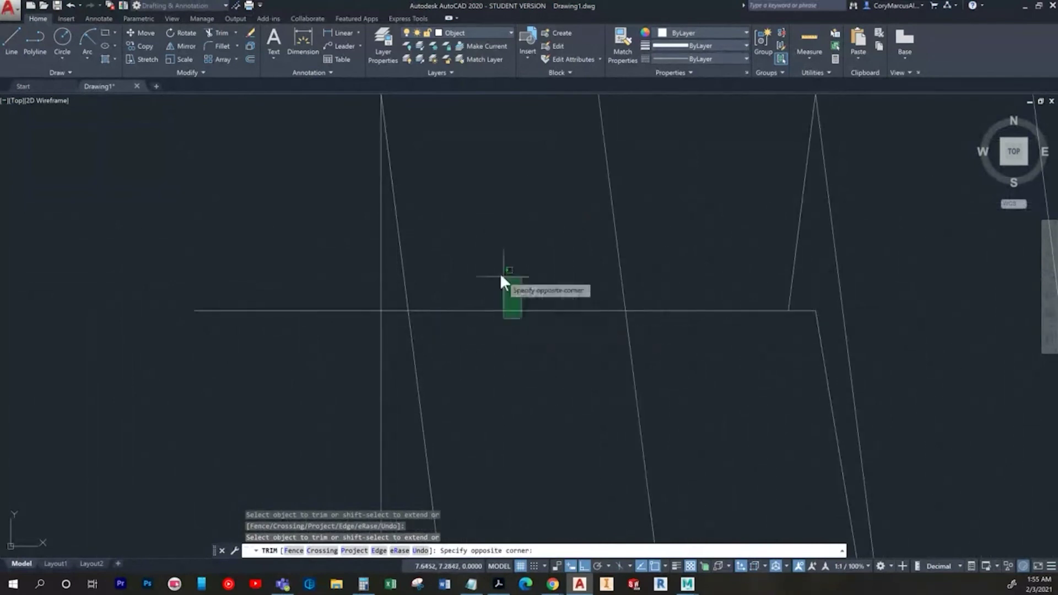
left_click(502, 276)
left_click(610, 342)
left_click(573, 305)
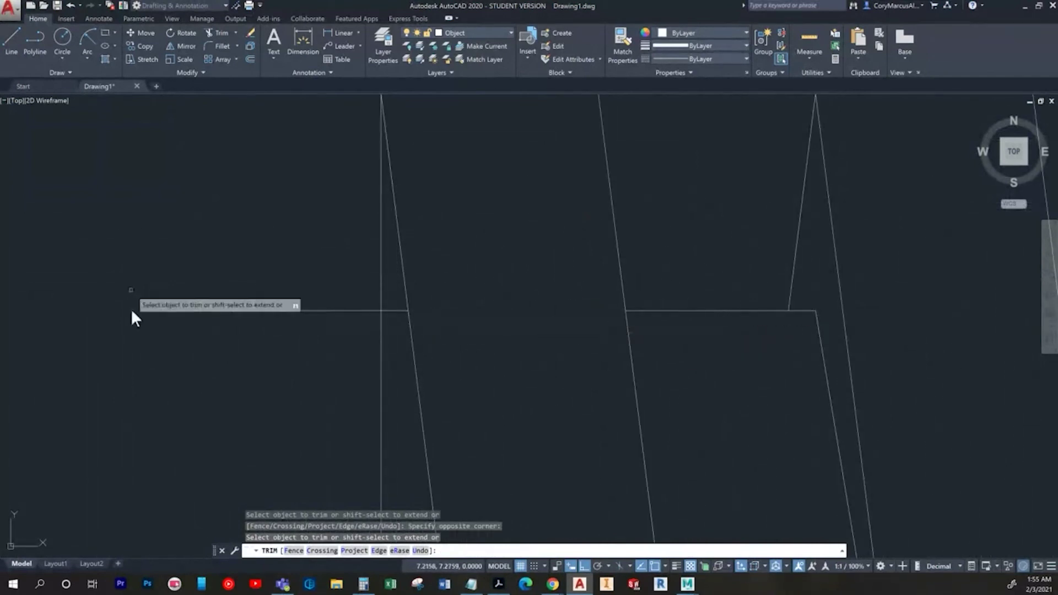
left_click(143, 334)
left_click(296, 284)
scroll(361, 302, "down", 4)
middle_click_drag(395, 325, 402, 329)
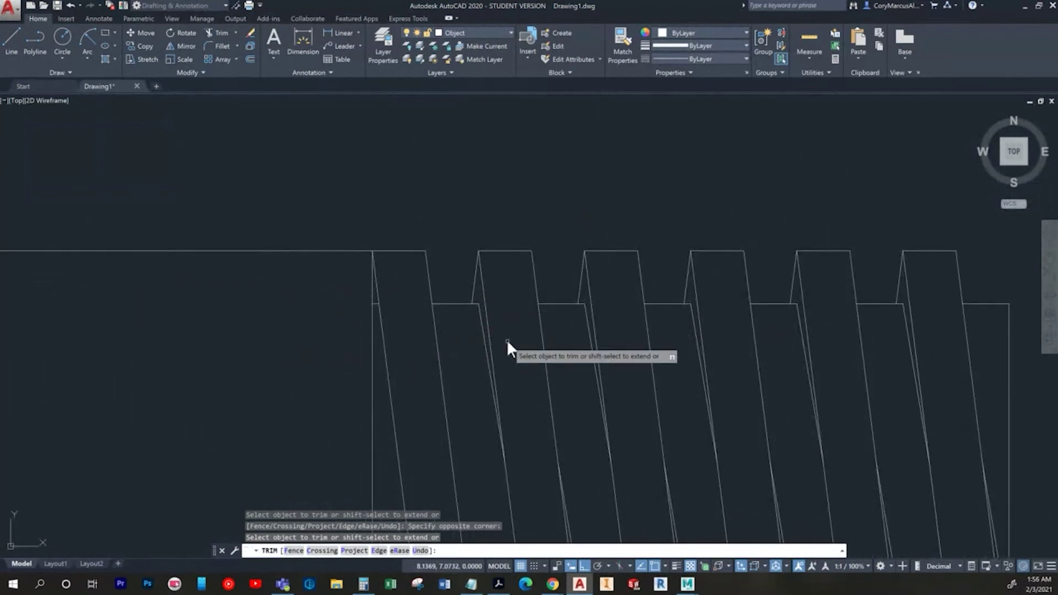
key("Escape")
Step: Erase the short leftover root segment between the shoulder line and the first slanted crest line
scroll(370, 308, "up", 4)
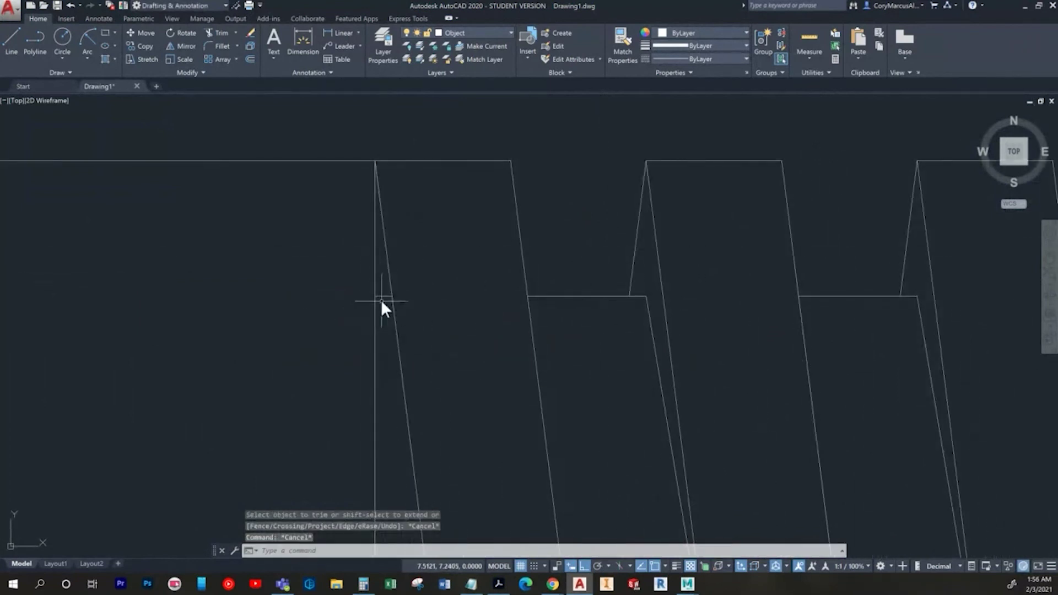
left_click(381, 296)
key("Delete")
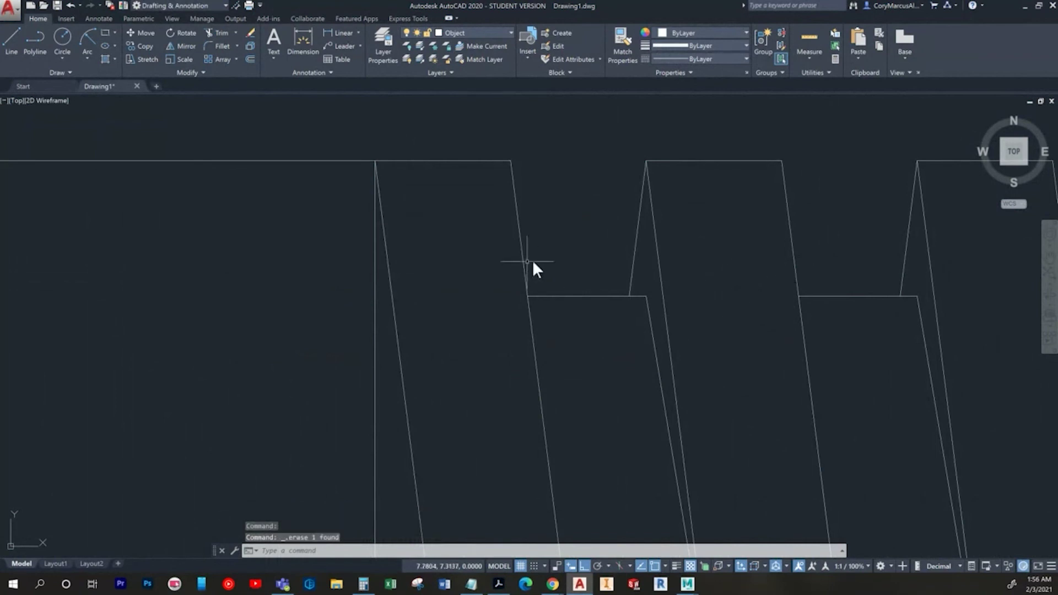
left_click(674, 273)
left_click(619, 253)
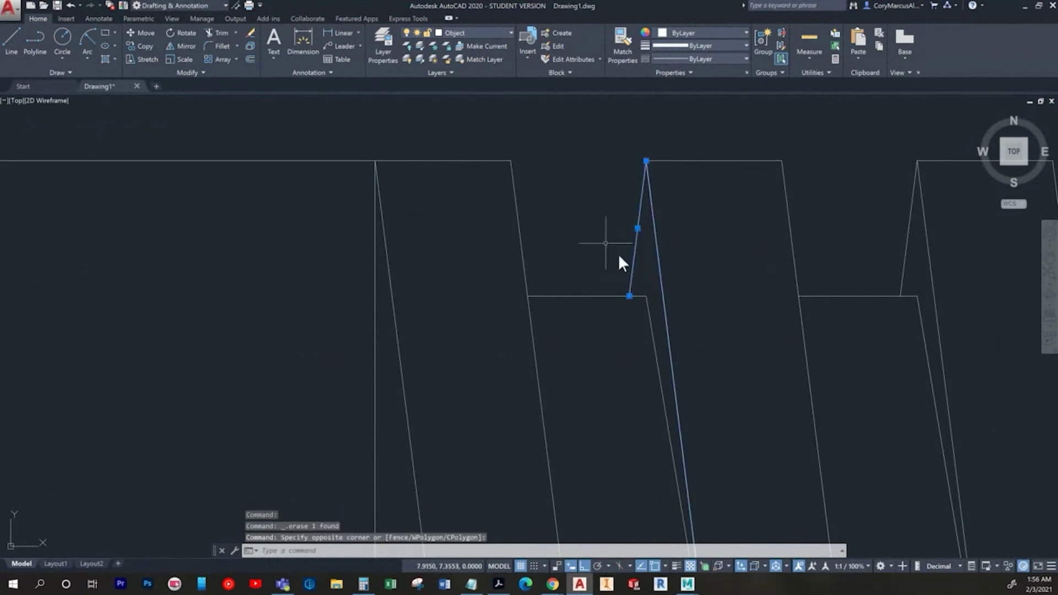
left_click(659, 322)
left_click(631, 311)
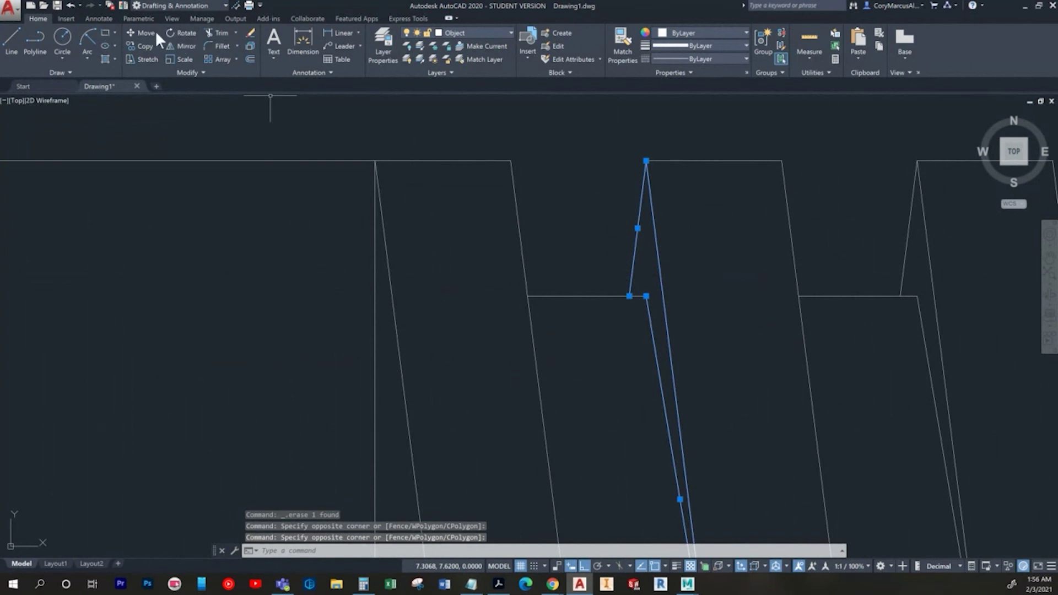
left_click(145, 45)
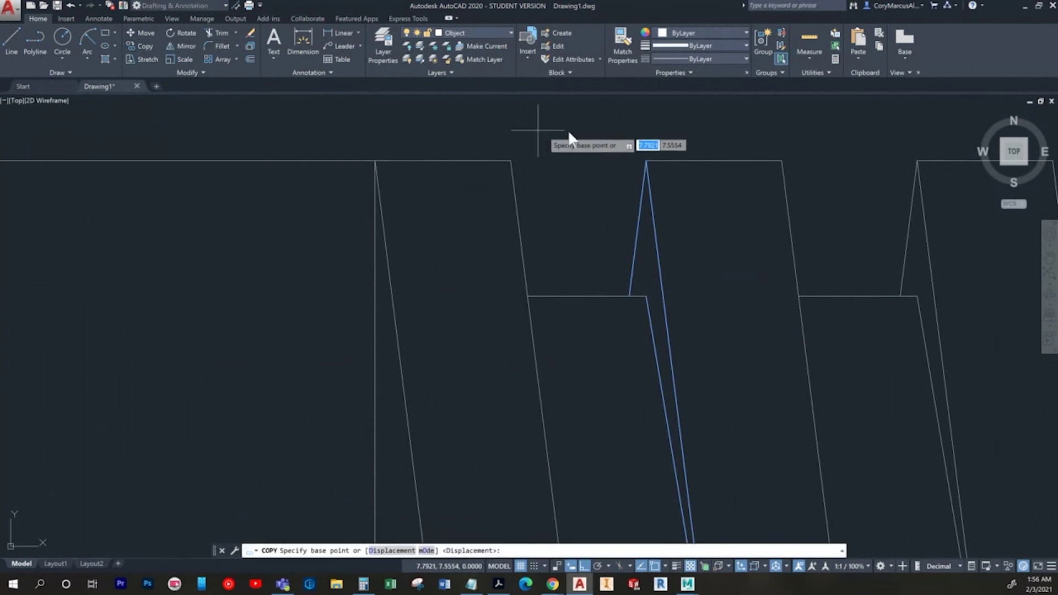
left_click(646, 161)
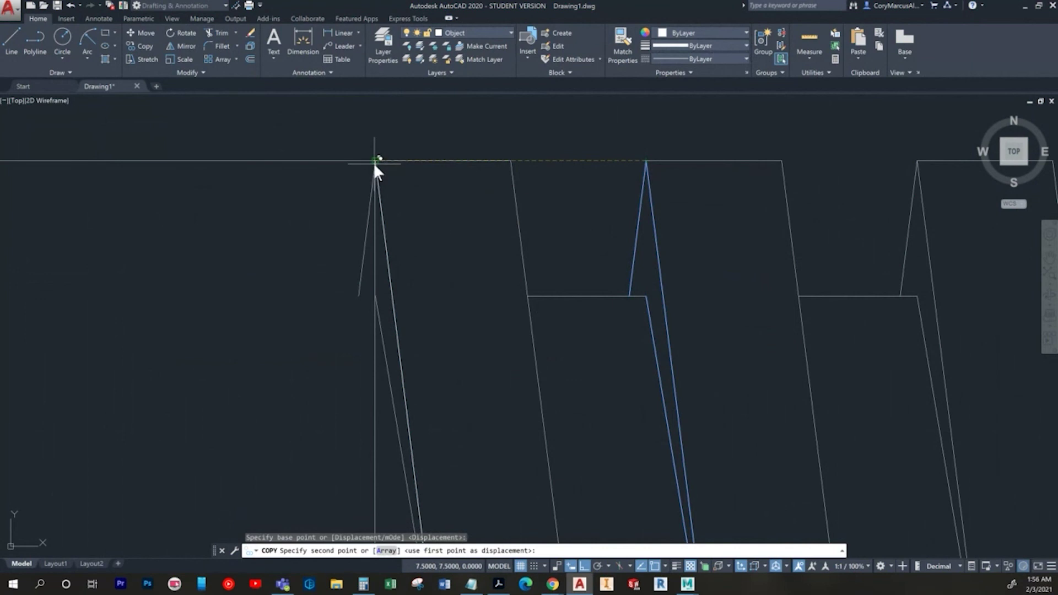
key("Escape")
key("Escape")
Step: Trim the overhanging end of the lower root line next to the shaft shoulder back to the slanted crest line
scroll(442, 268, "down", 2)
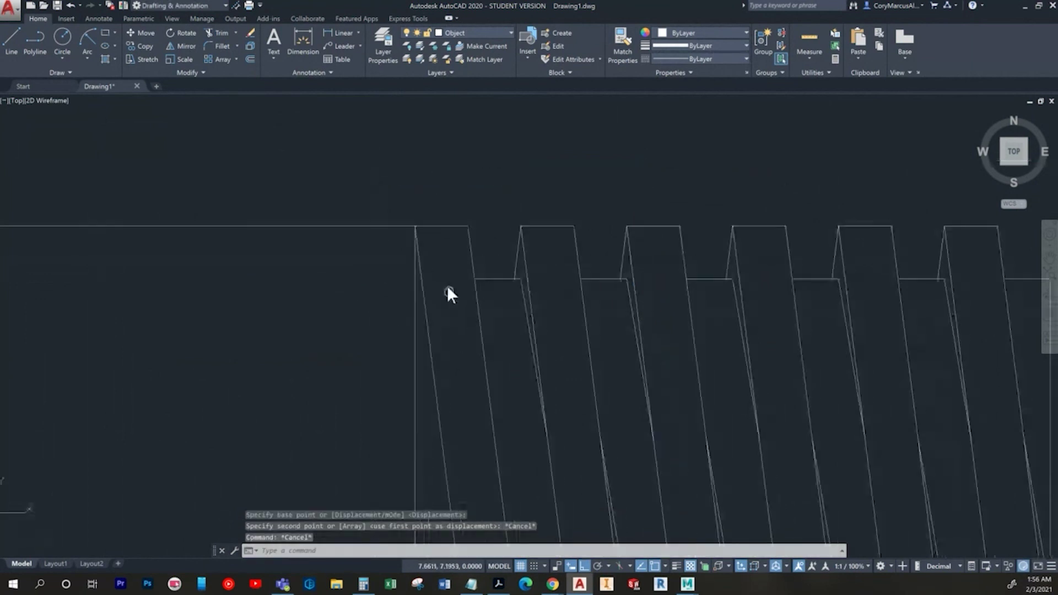
middle_click_drag(448, 285, 440, 260)
middle_click_drag(646, 352, 626, 138)
middle_click_drag(577, 384, 593, 409)
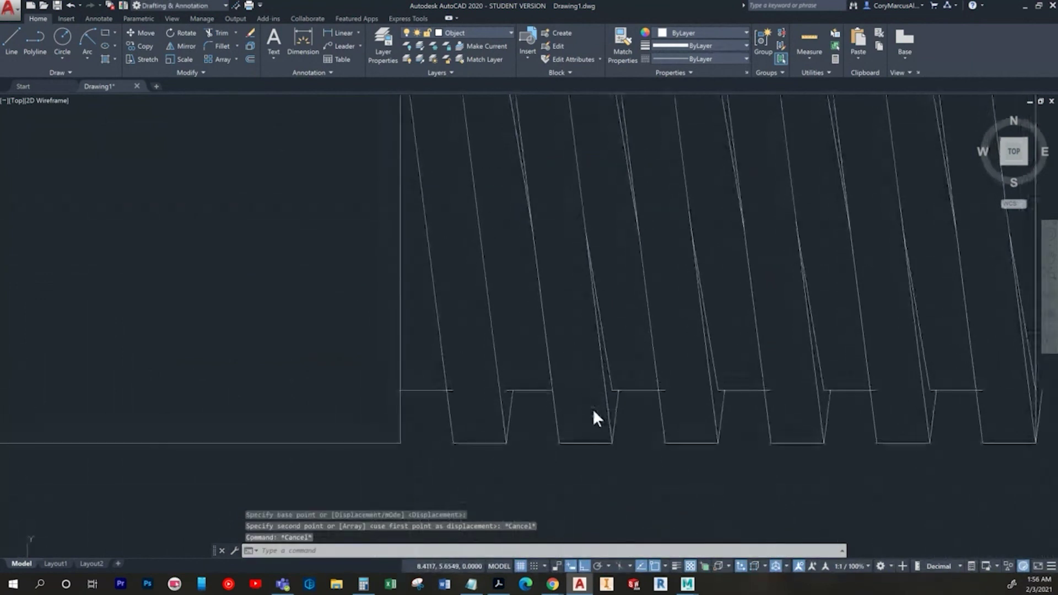
type("tr")
key("Return")
key("Return")
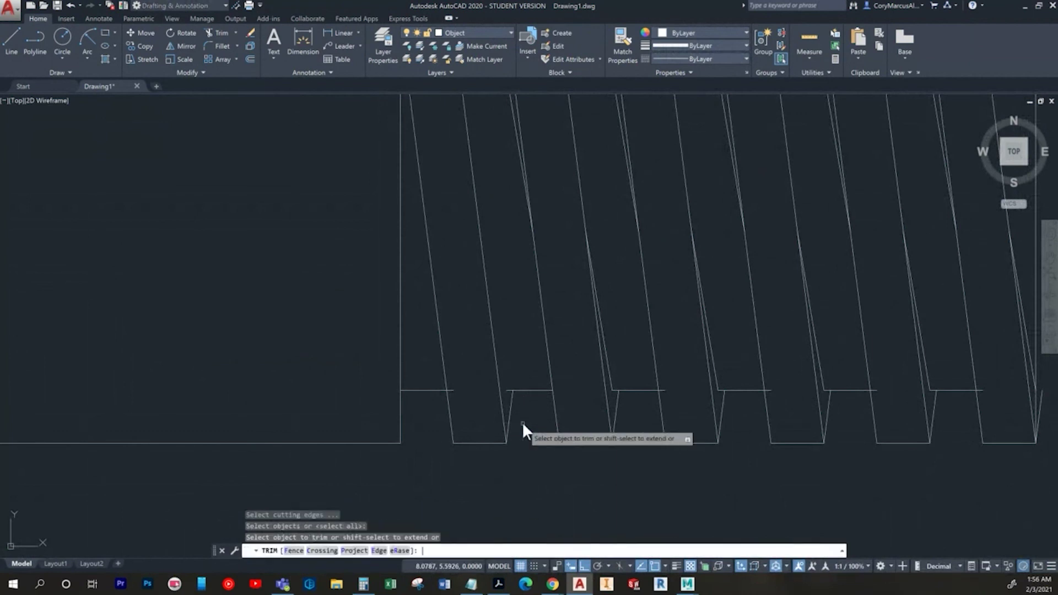
scroll(484, 342, "up", 2)
left_click(437, 437)
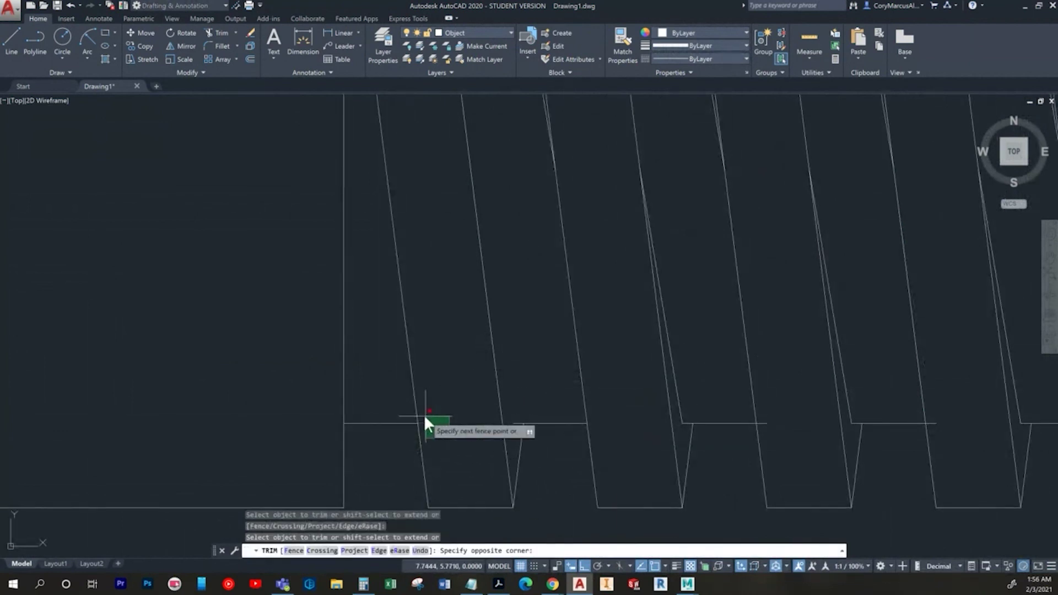
left_click(424, 414)
scroll(507, 428, "down", 4)
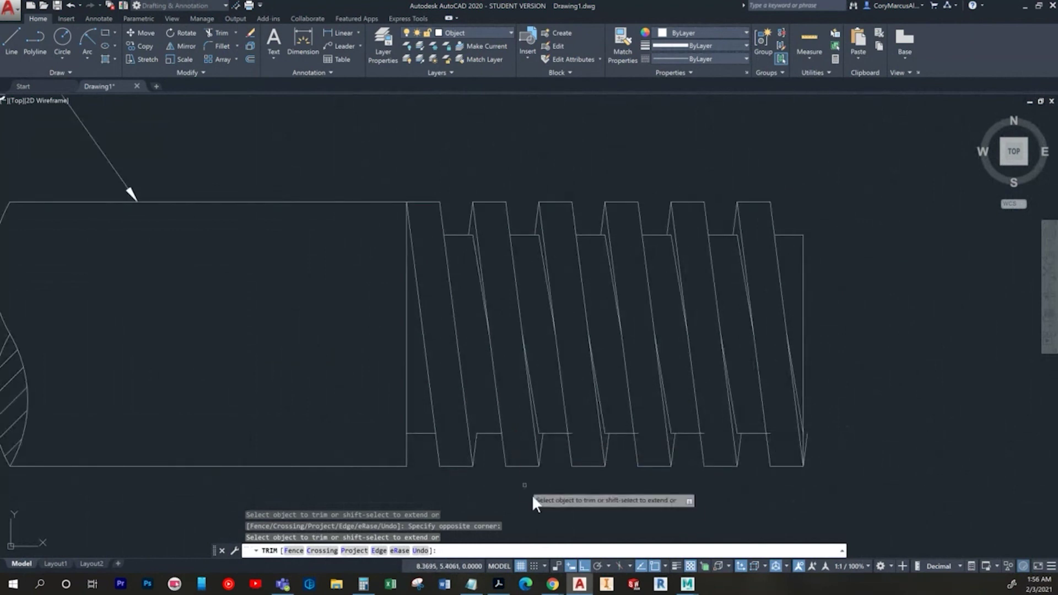
Step: Undo the trim of the lower root line next to the shoulder and leave the trimming
key("ctrl+z")
key("ctrl+z")
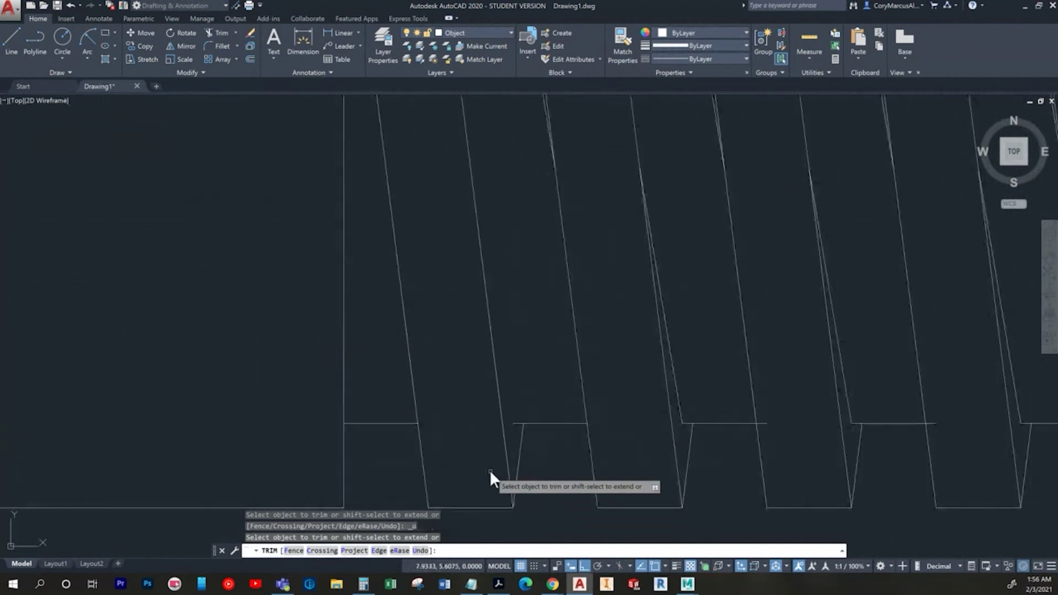
key("Escape")
key("Escape")
key("Escape")
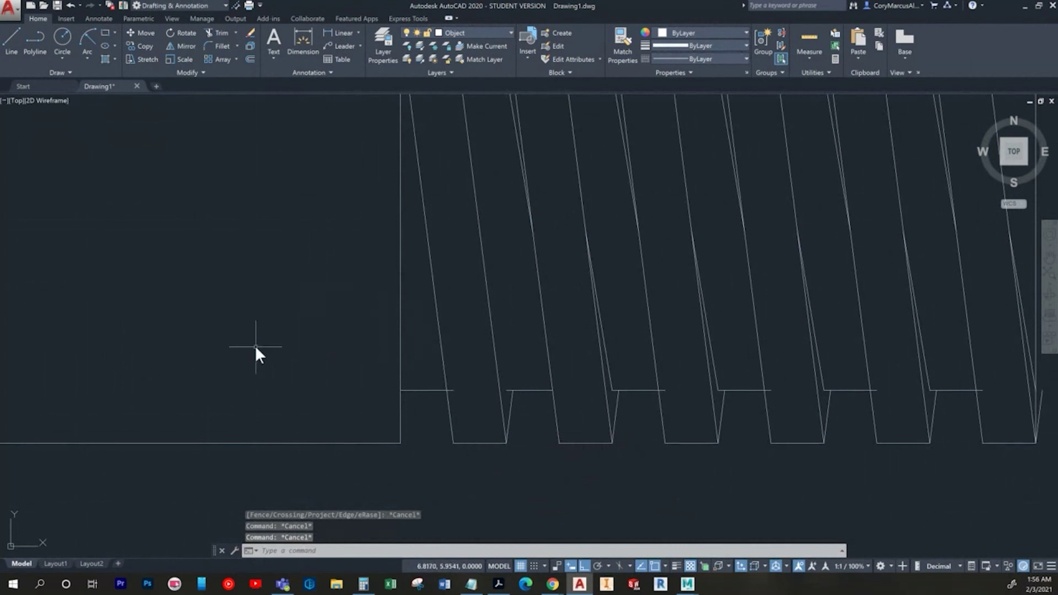
left_click(14, 43)
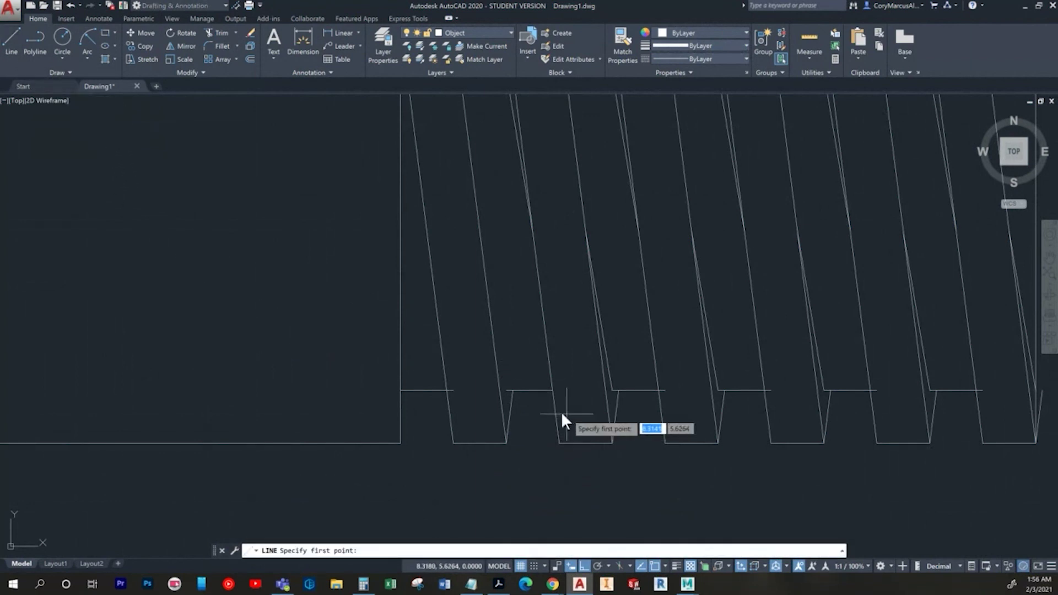
left_click(506, 389)
middle_click_drag(479, 279, 479, 437)
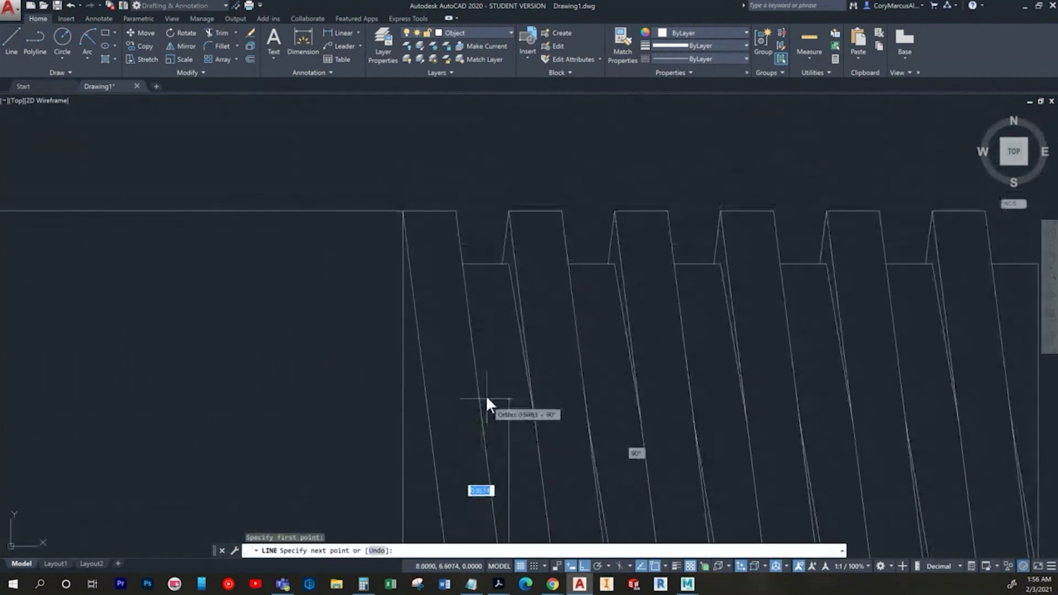
middle_click_drag(485, 395, 373, 228)
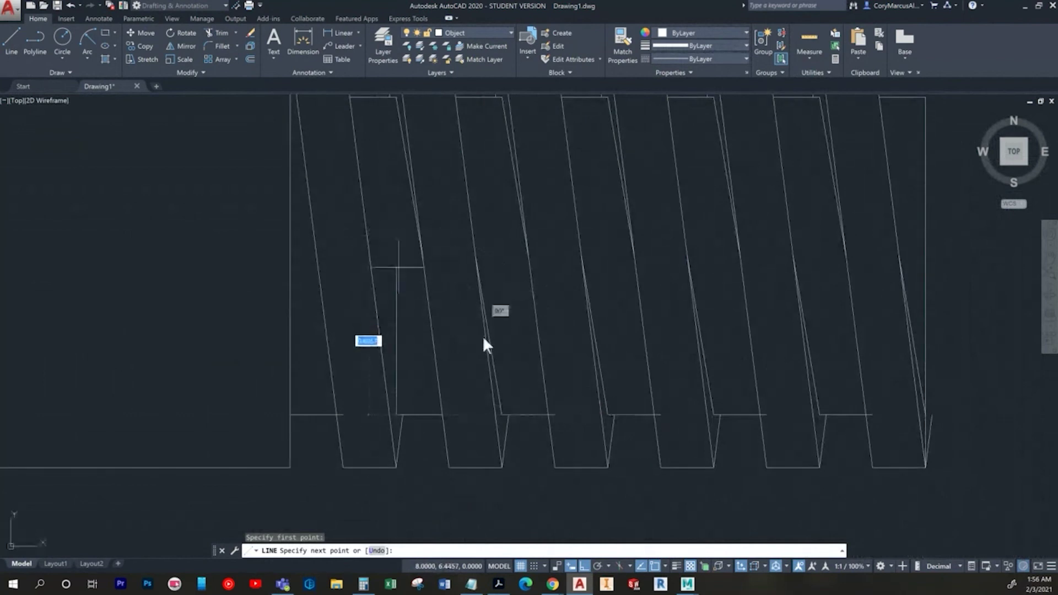
key("Return")
key("Return")
left_click(491, 414)
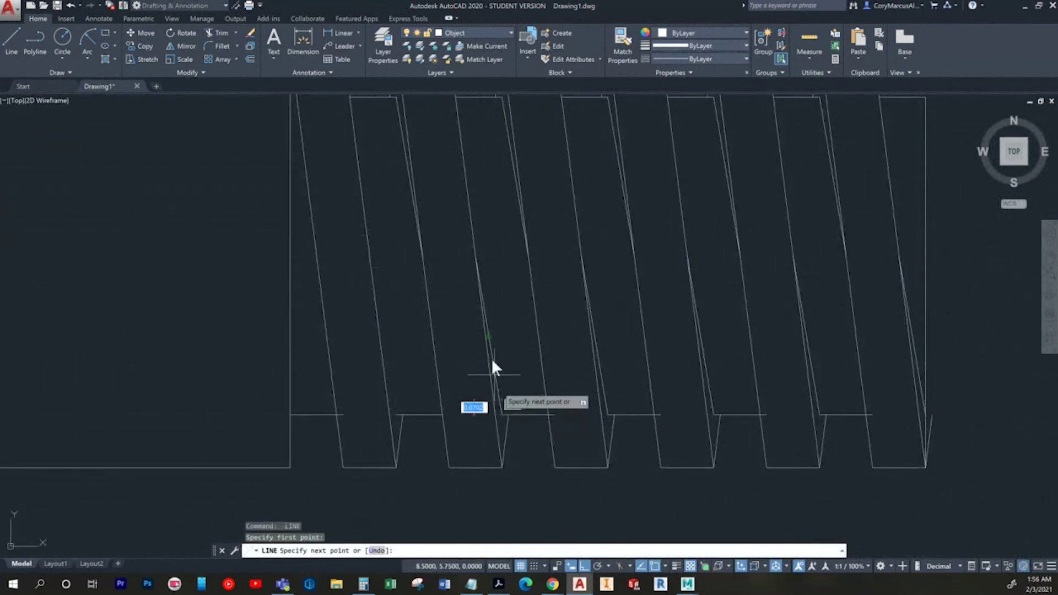
middle_click_drag(457, 149, 467, 241)
key("Escape")
middle_click_drag(515, 443, 521, 341)
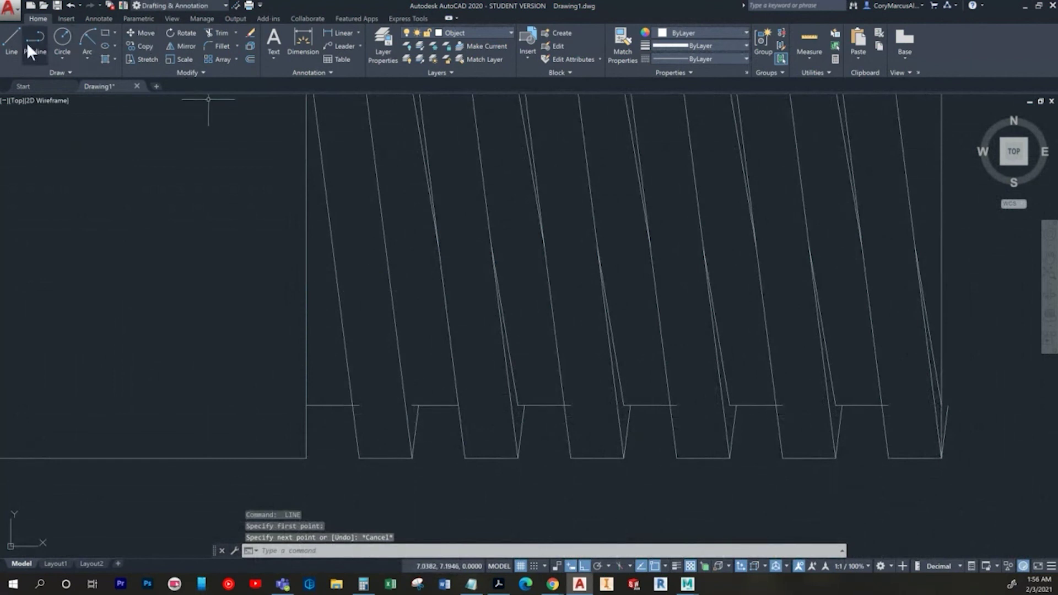
left_click(11, 42)
left_click(411, 405)
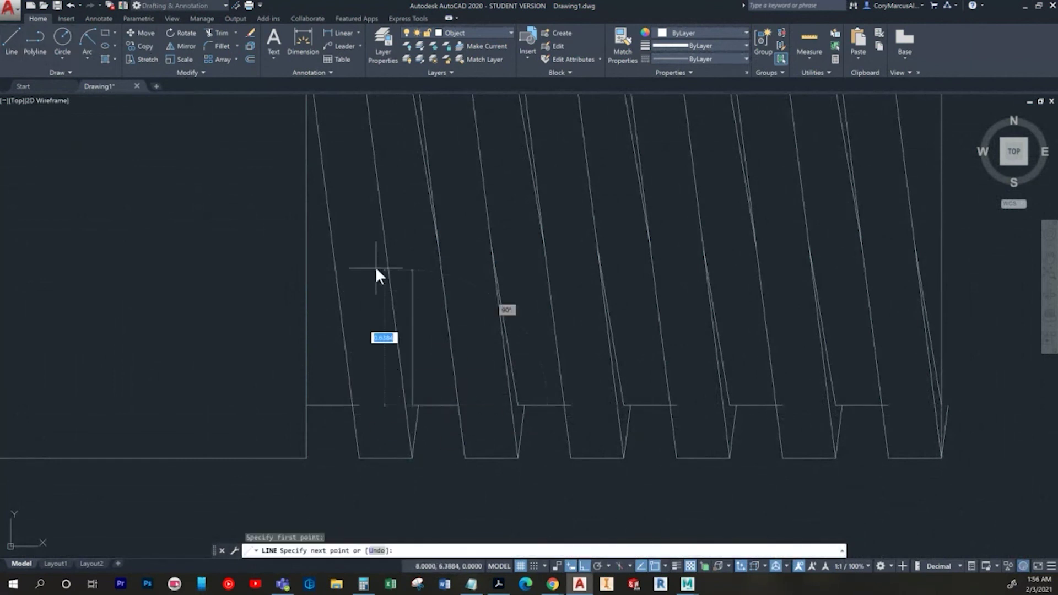
middle_click_drag(375, 266, 410, 436)
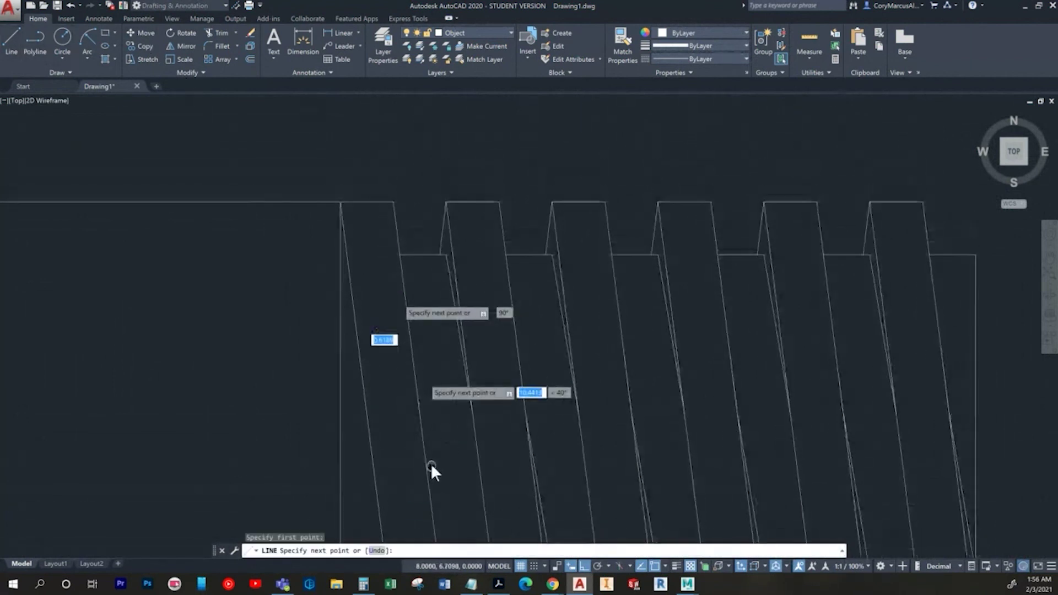
key("Escape")
Step: Draw a vertical line 0.25 long downward from the far upper corner of the first crest beside the shoulder
key("space")
left_click(393, 202)
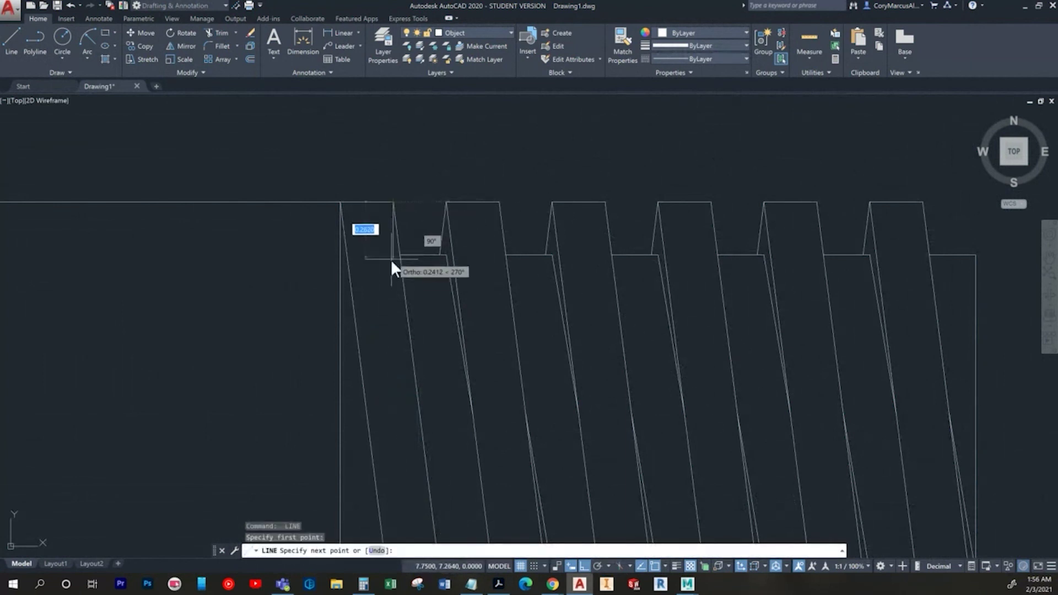
type(".25")
key("Return")
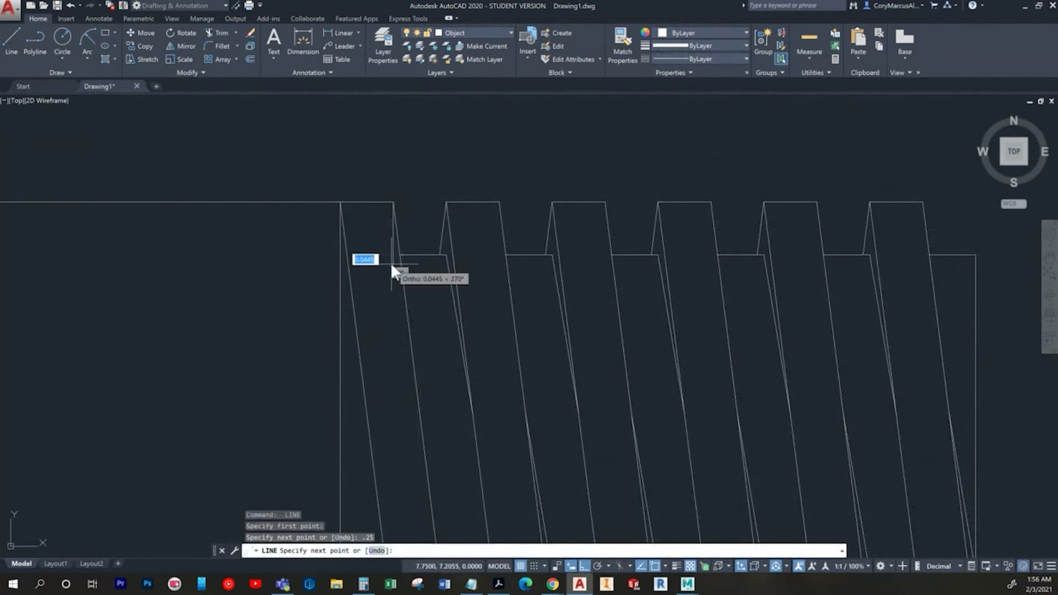
key("Escape")
Step: Draw a slanted root line from the lower end of the short vertical line to the near end of the second lower root line
key("space")
left_click(394, 255)
scroll(421, 422, "down", 1)
middle_click_drag(421, 419, 419, 270)
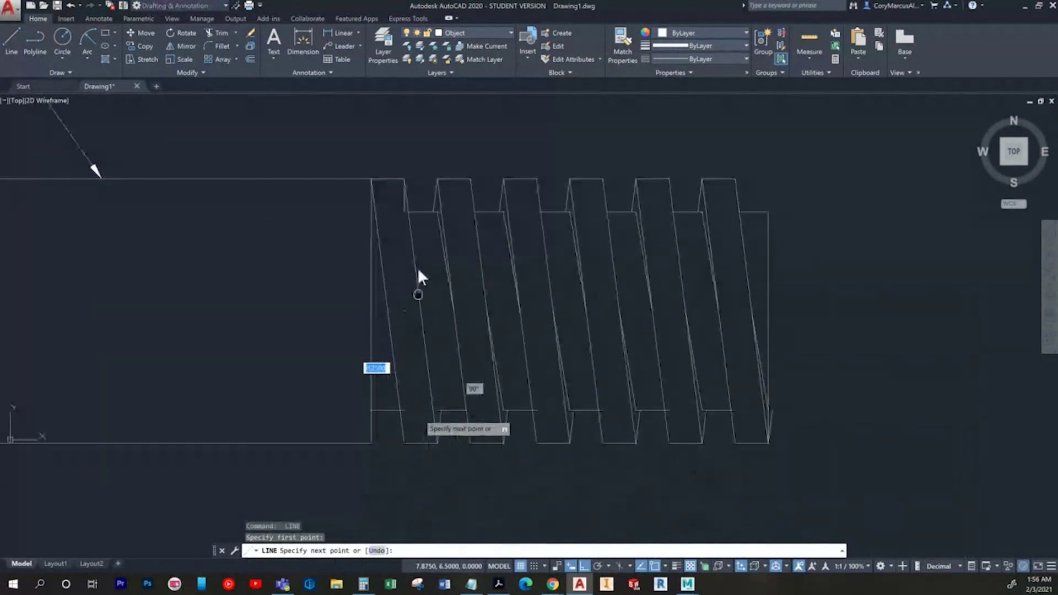
scroll(436, 331, "up", 3)
key("Escape")
scroll(453, 259, "down", 3)
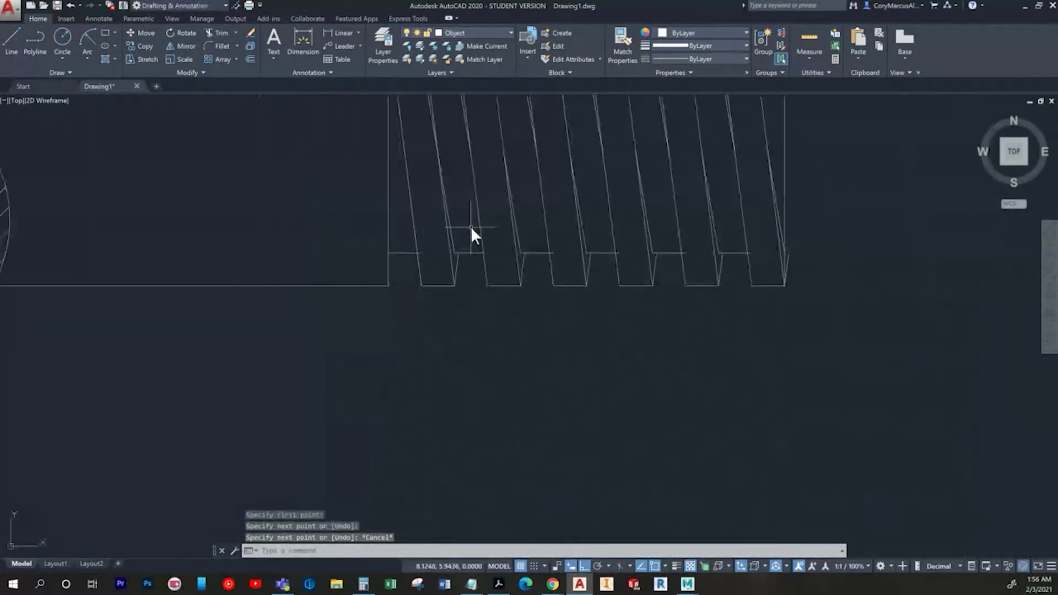
middle_click_drag(471, 227, 501, 486)
scroll(458, 348, "up", 3)
key("Escape")
key("Escape")
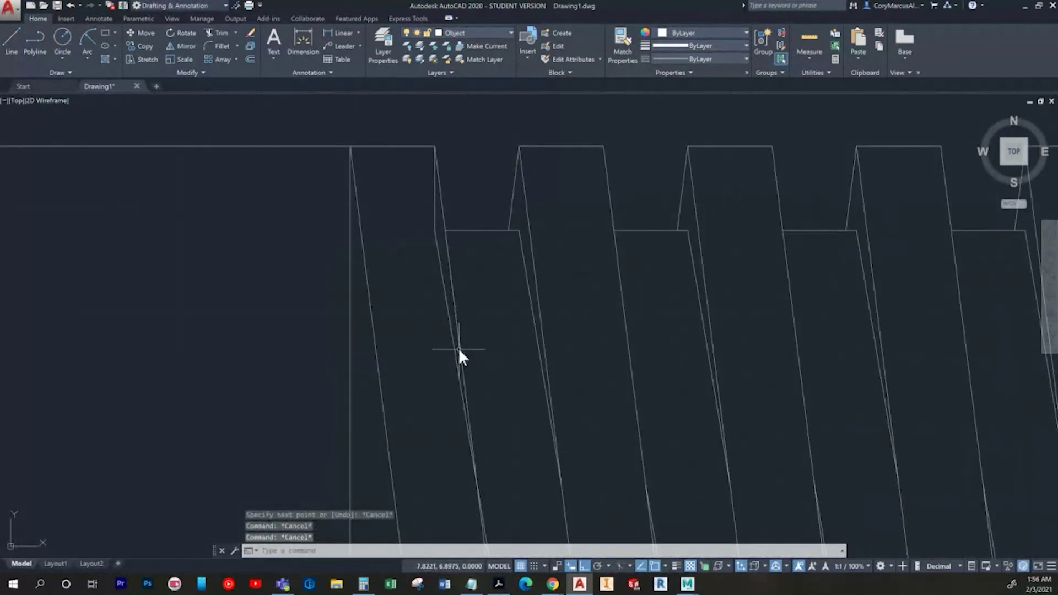
Step: Erase the slanted root line and the short vertical line at the far corner of the first crest beside the shoulder
type("tr")
key("space")
left_click(440, 267)
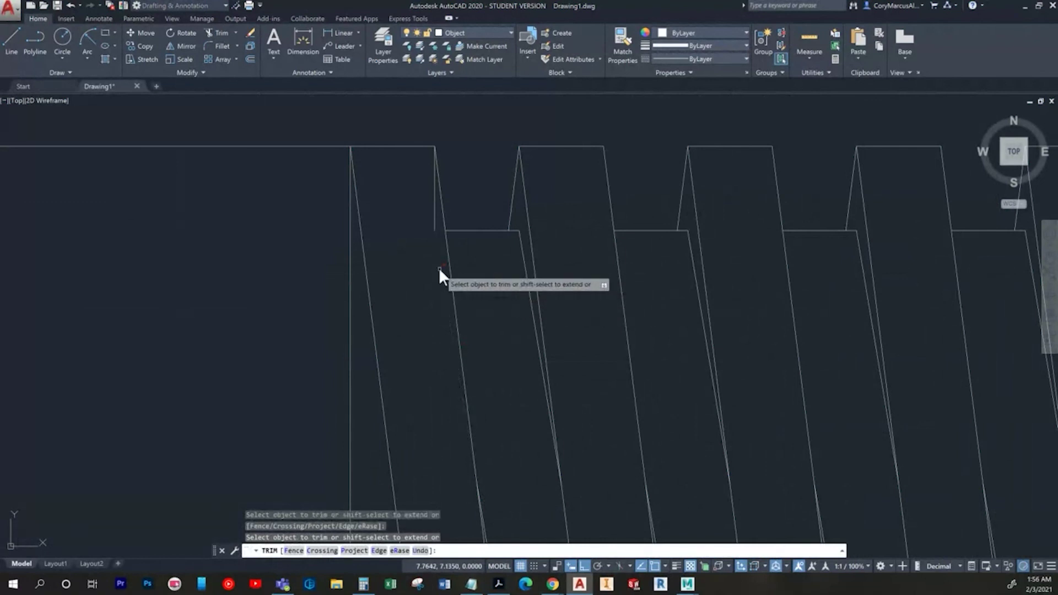
key("Return")
left_click(434, 222)
key("Delete")
scroll(481, 338, "down", 2)
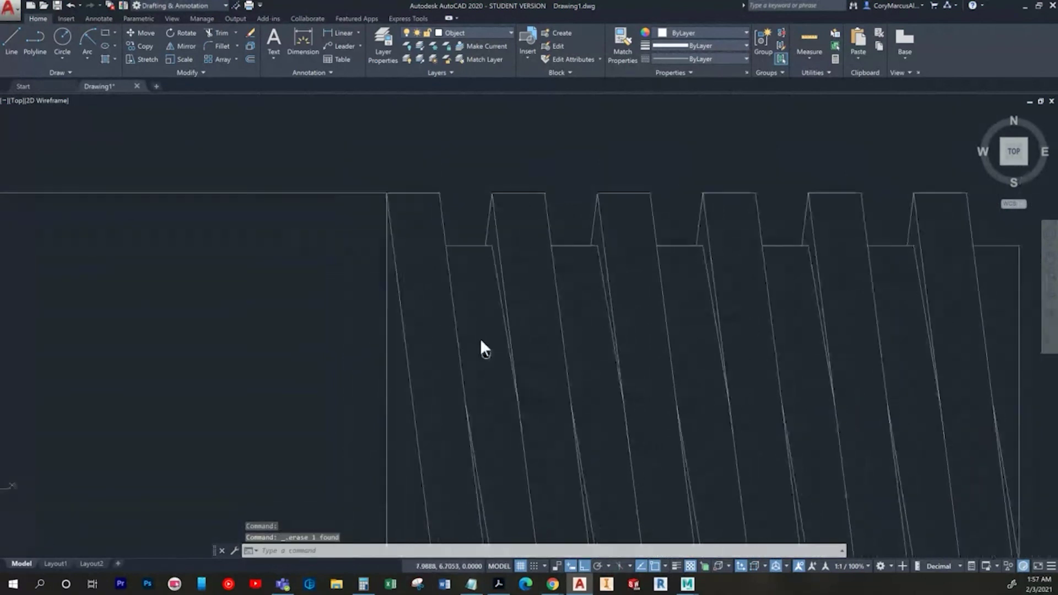
Step: Copy the slanted root line behind the second crest to the shoulder, from the second crest's upper near corner to the first crest's
middle_click_drag(480, 338, 460, 292)
middle_click_drag(423, 428, 422, 379)
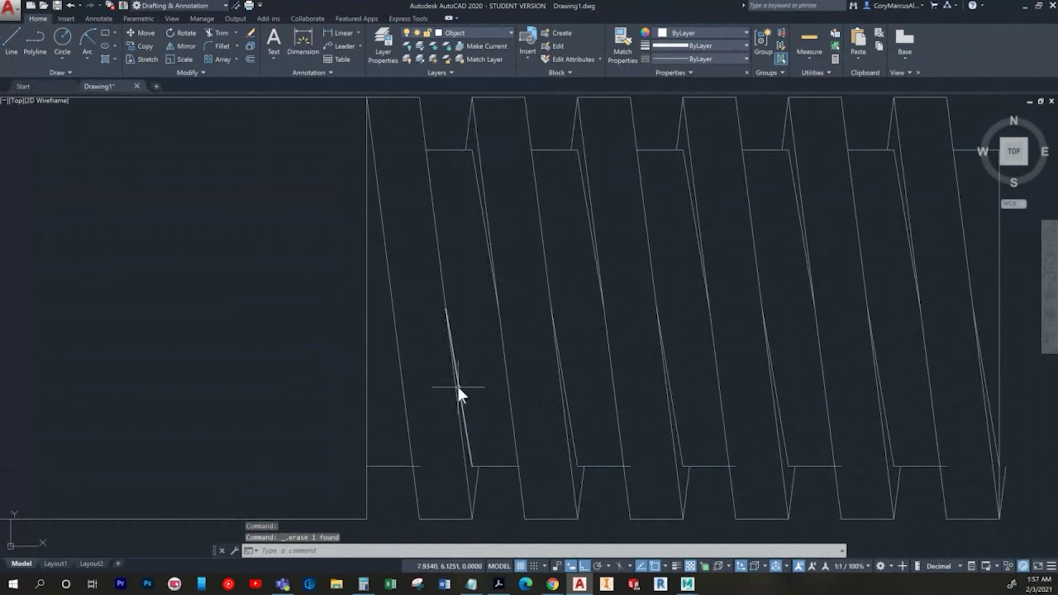
left_click(479, 194)
middle_click_drag(478, 145, 469, 282)
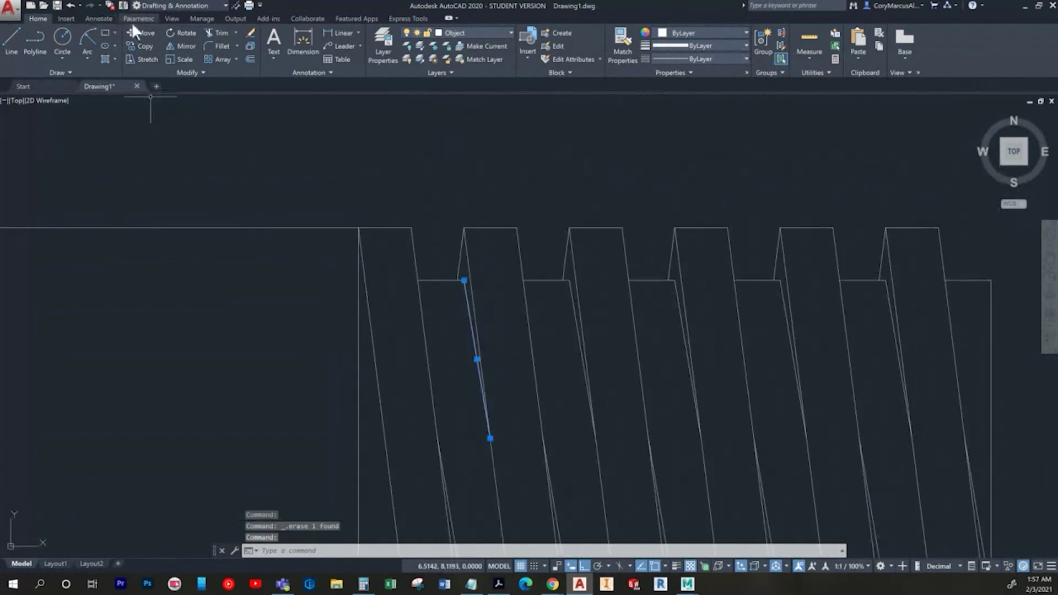
left_click(142, 46)
left_click(465, 229)
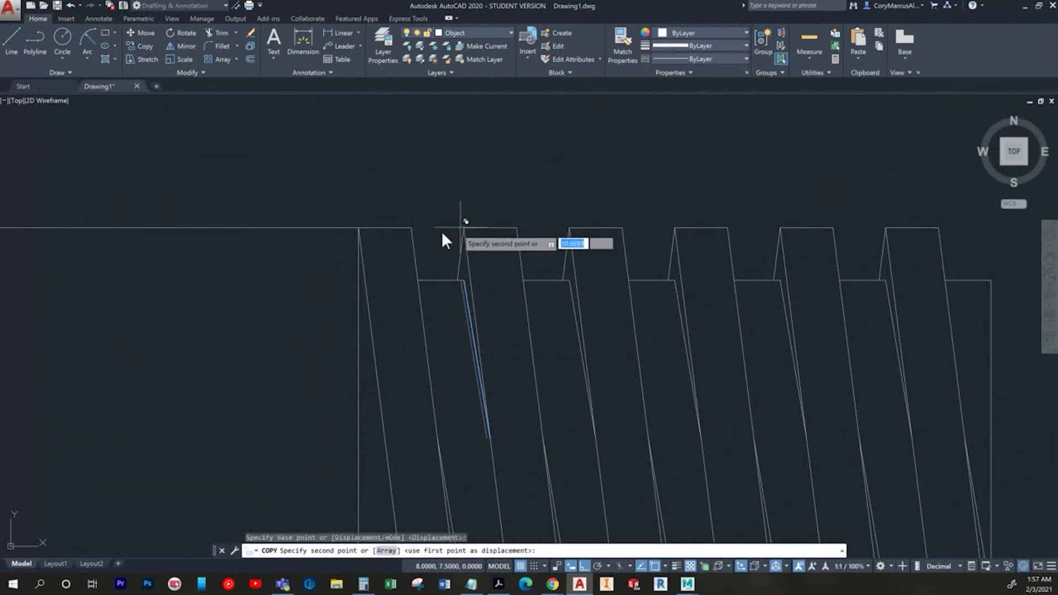
left_click(357, 228)
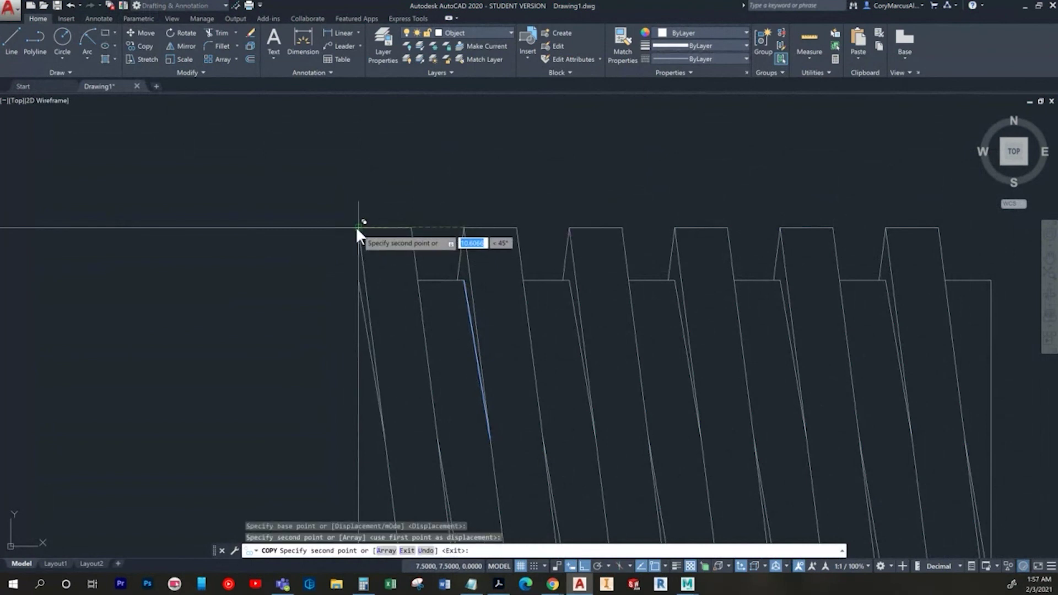
key("Escape")
key("Escape")
Step: Trim the overhanging end of the lower root line beside the shoulder back to the slanted crest line
middle_click_drag(426, 465, 413, 409)
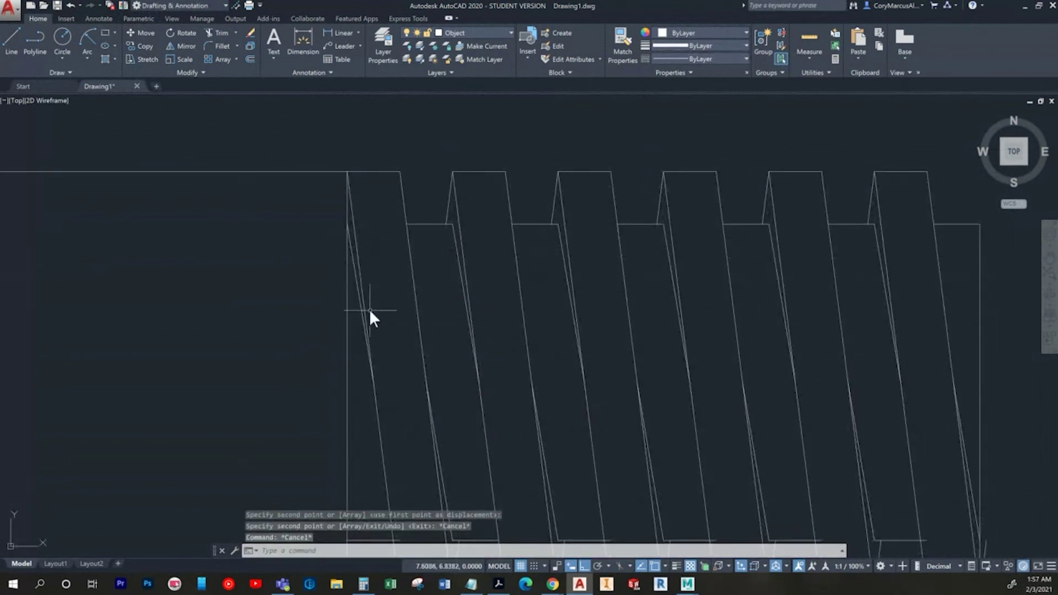
mouse_move(420, 371)
middle_mouse_down()
mouse_move(413, 277)
mouse_move(385, 198)
middle_mouse_up()
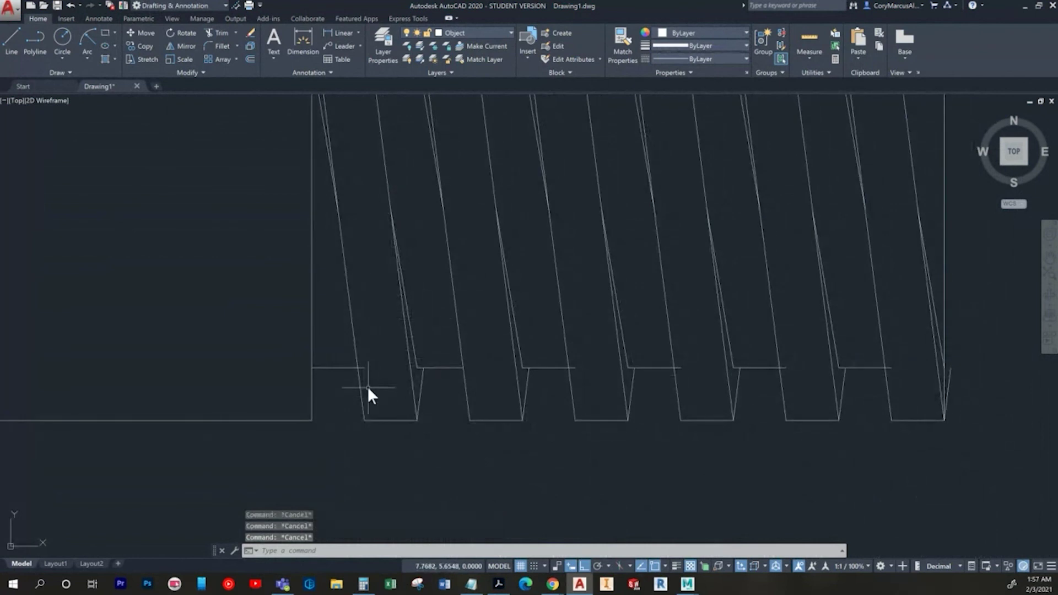
type("tr")
key("Return")
scroll(367, 386, "up", 4)
left_click(404, 341)
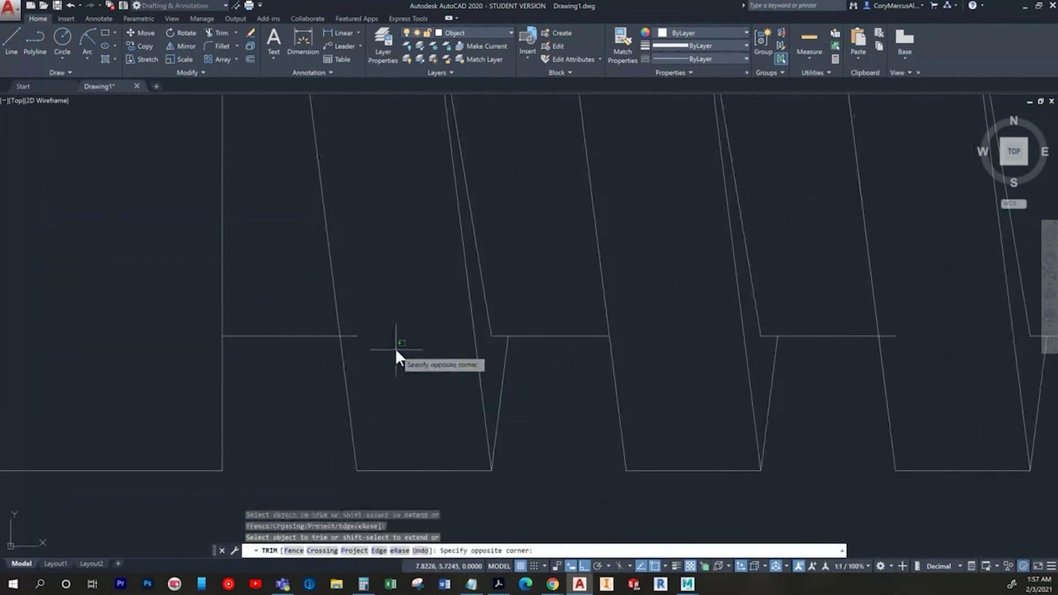
left_click(356, 327)
scroll(396, 400, "down", 6)
middle_click_drag(528, 478, 481, 474)
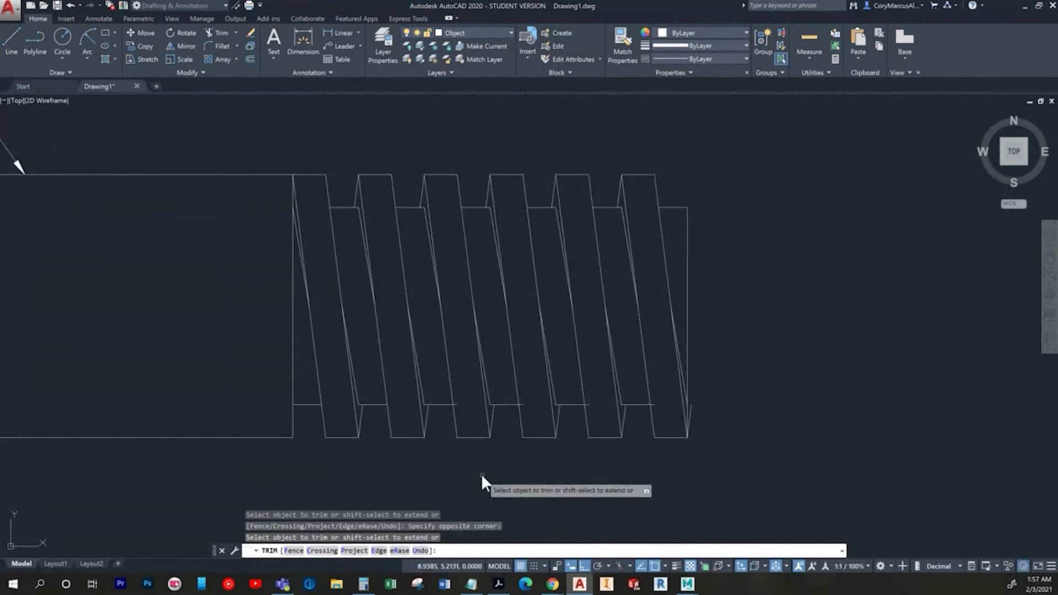
middle_click_drag(367, 445, 500, 389)
scroll(499, 386, "up", 4)
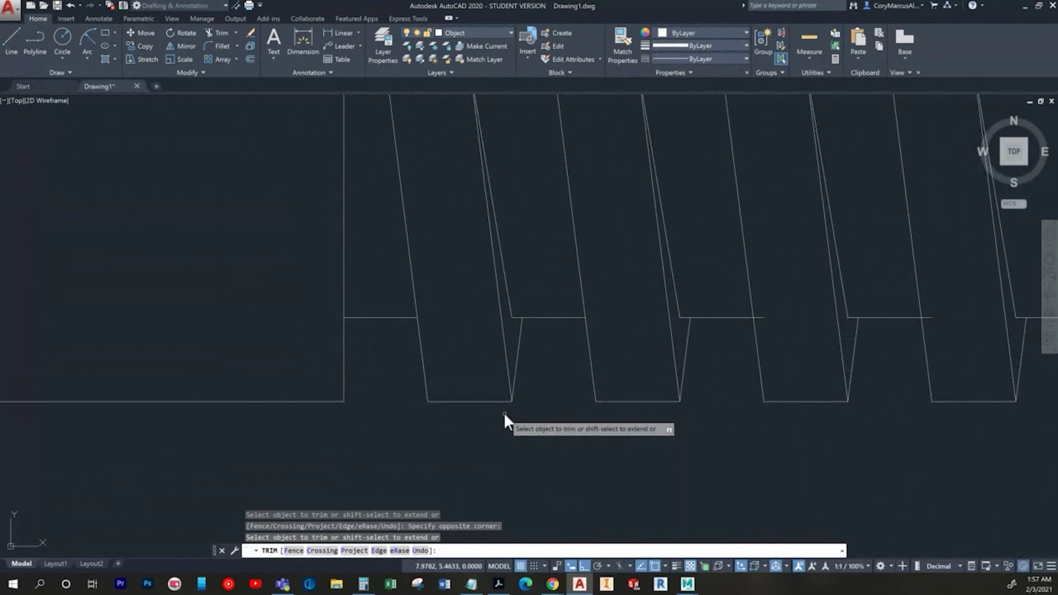
key("Escape")
key("Escape")
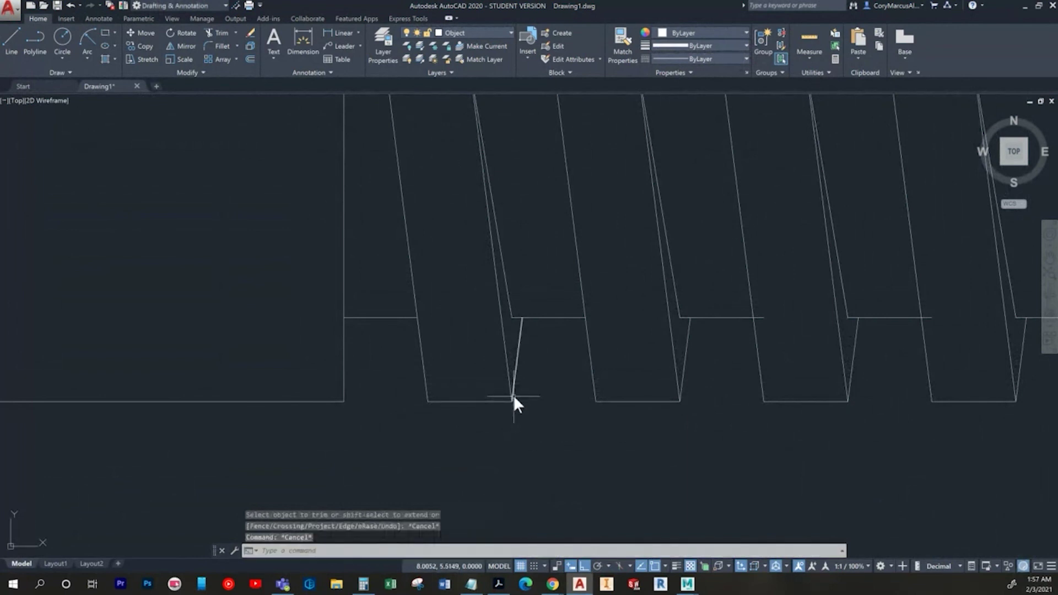
Step: Copy the short slanted flank line and the long crest line from the first lower crest's far corner to the shoulder's lower corner
left_click(537, 383)
left_click(480, 365)
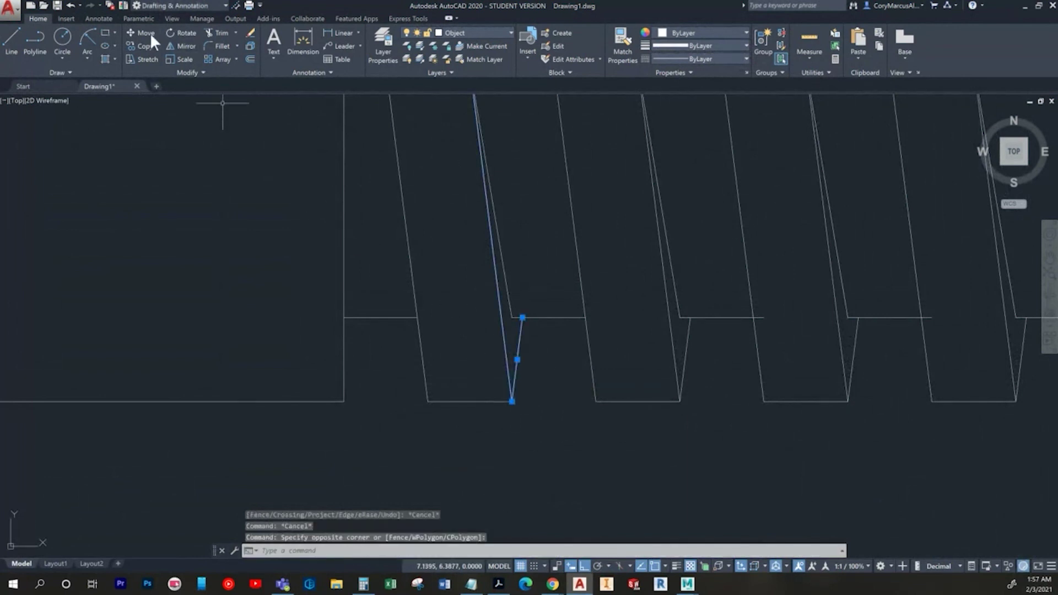
left_click(145, 46)
left_click(512, 401)
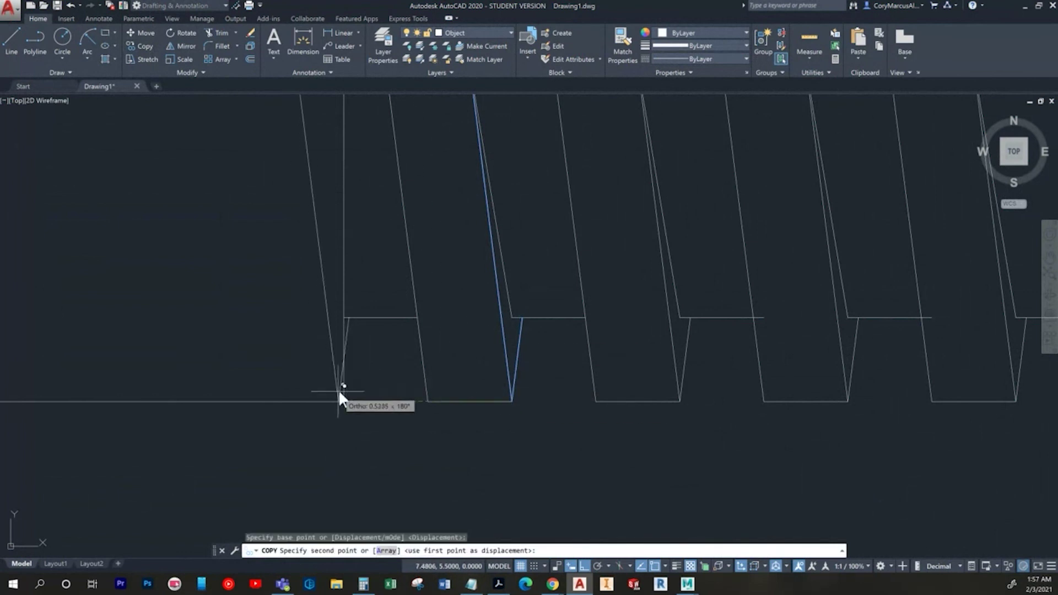
left_click(342, 397)
key("Escape")
key("Escape")
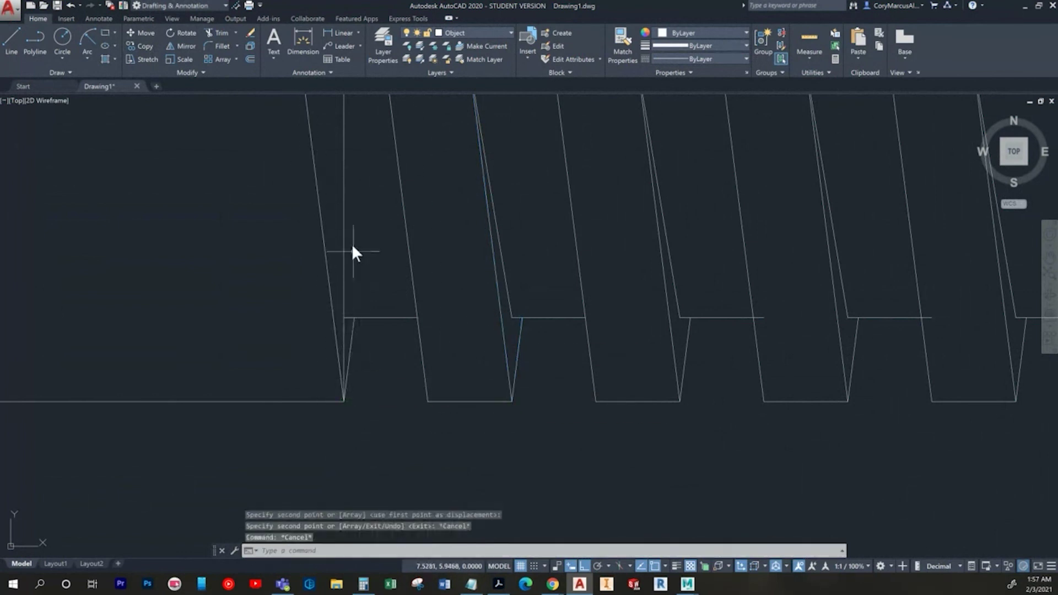
Step: Delete the copied long crest line that crosses the plain shaft beside the shoulder
scroll(386, 265, "down", 5)
left_click(424, 287)
left_click(411, 300)
key("Delete")
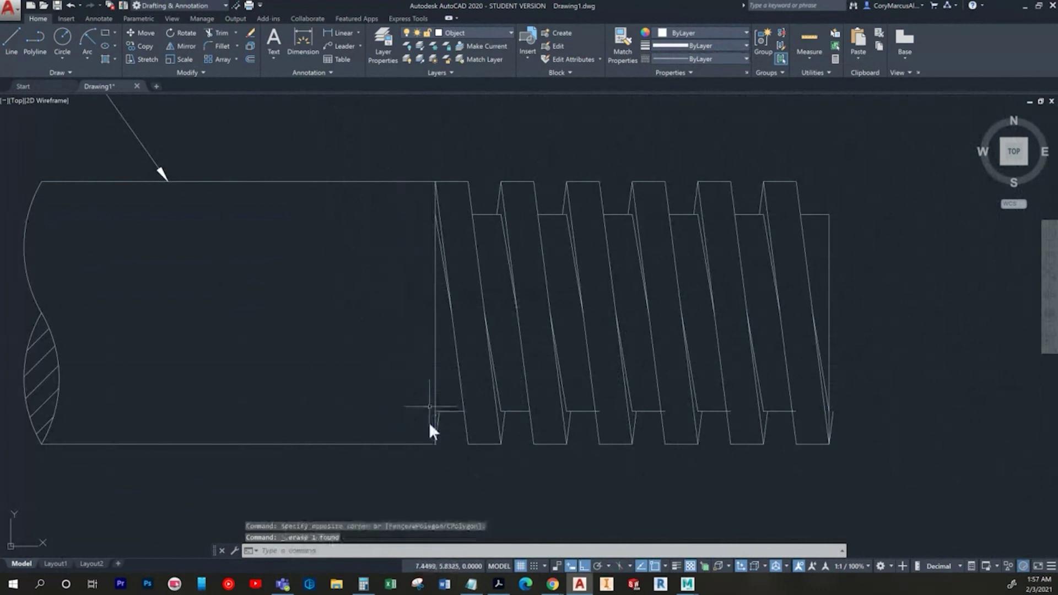
Step: Trim the overhanging ends of the remaining lower root lines back to the slanted crest lines, up to the shaft's threaded end
scroll(437, 443, "up", 3)
scroll(596, 372, "down", 4)
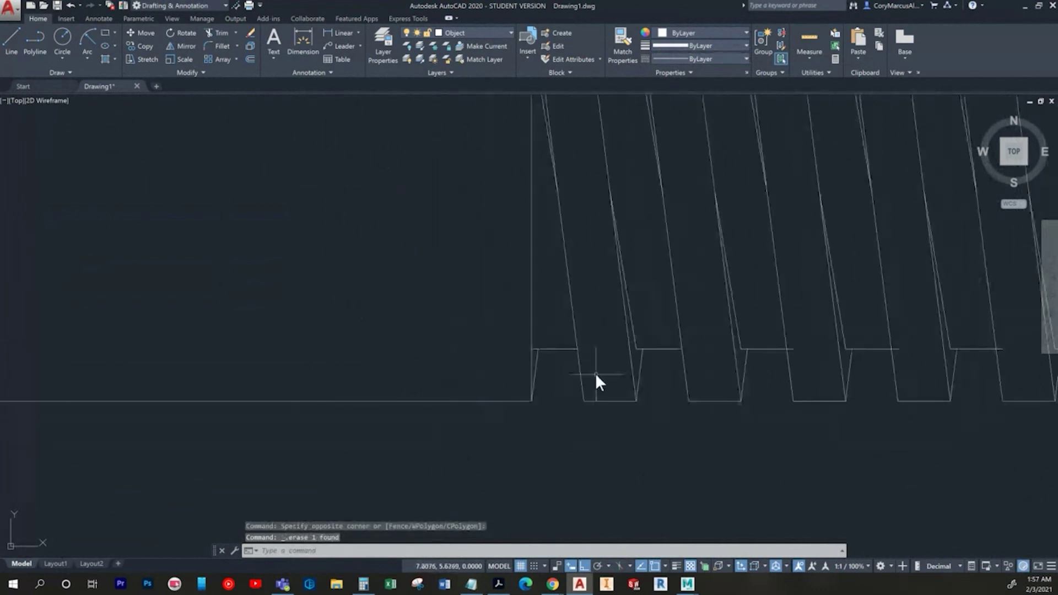
middle_click_drag(588, 437, 530, 429)
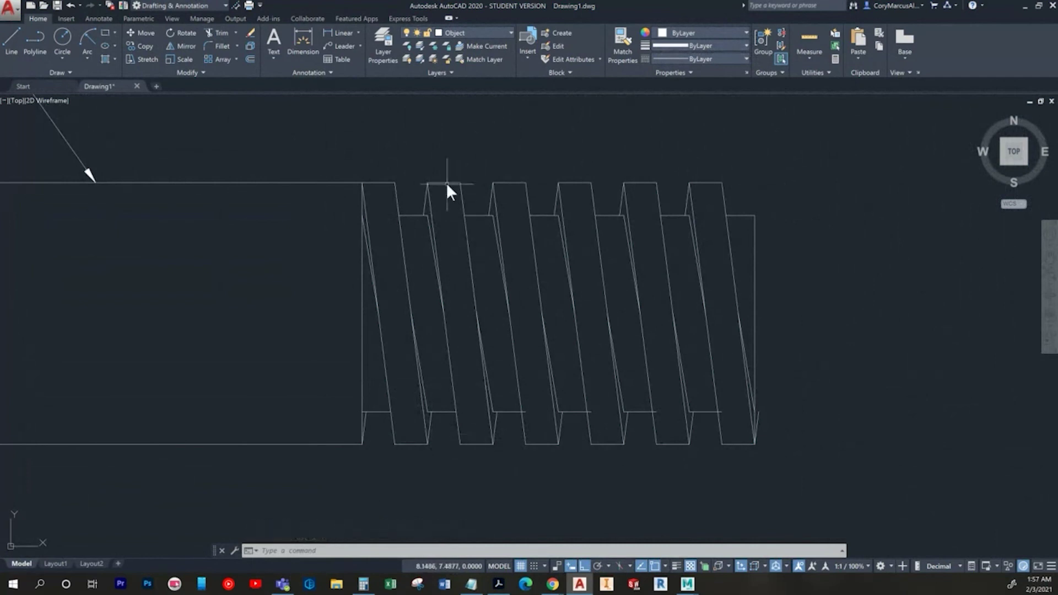
middle_click_drag(494, 406, 307, 371)
scroll(408, 392, "up", 2)
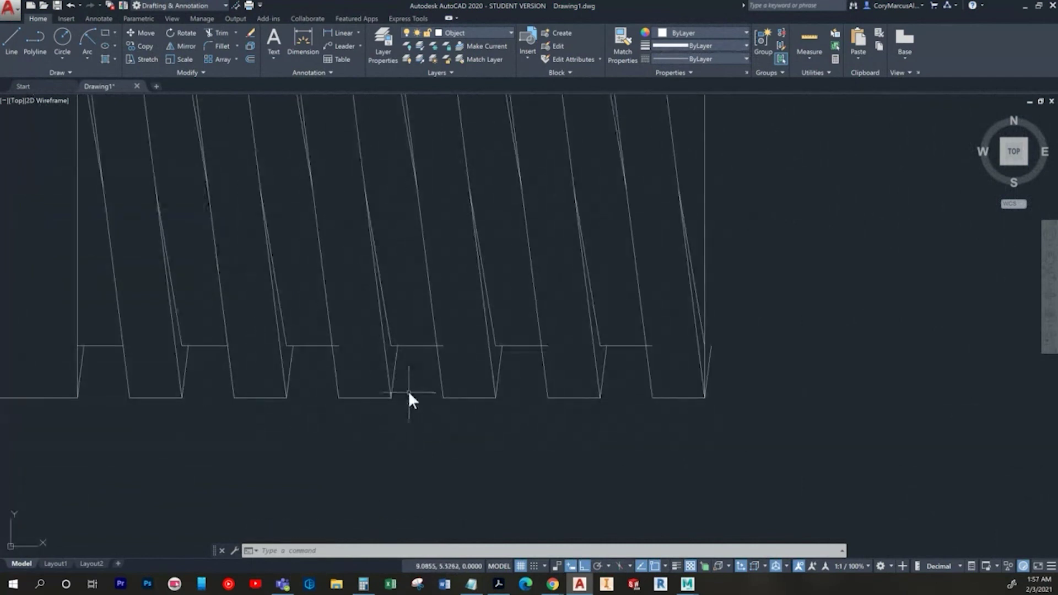
key("space")
key("space")
scroll(284, 334, "up", 2)
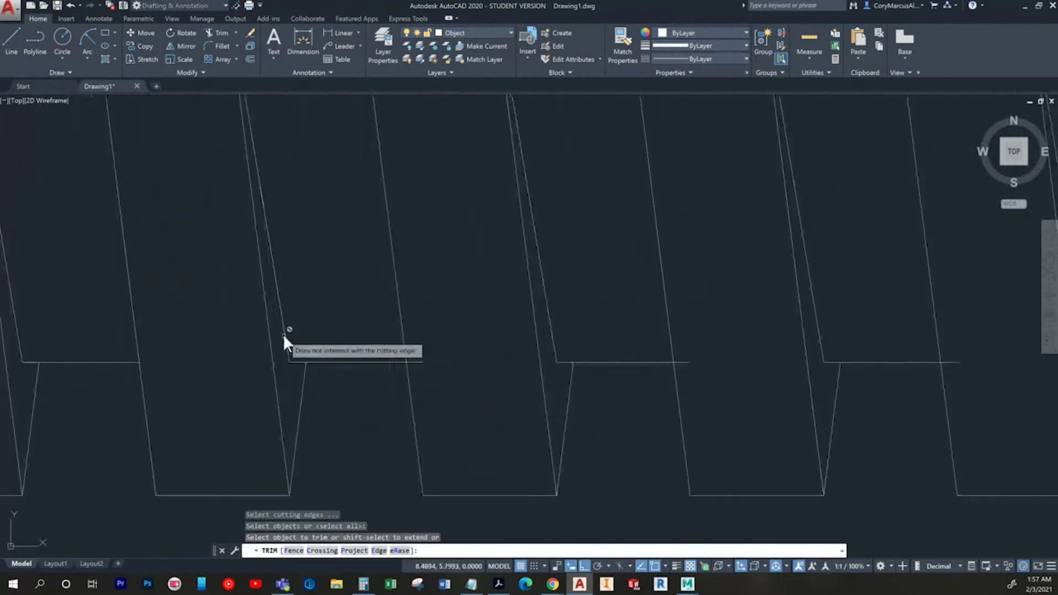
left_click(441, 407)
left_click(418, 357)
left_click(758, 373)
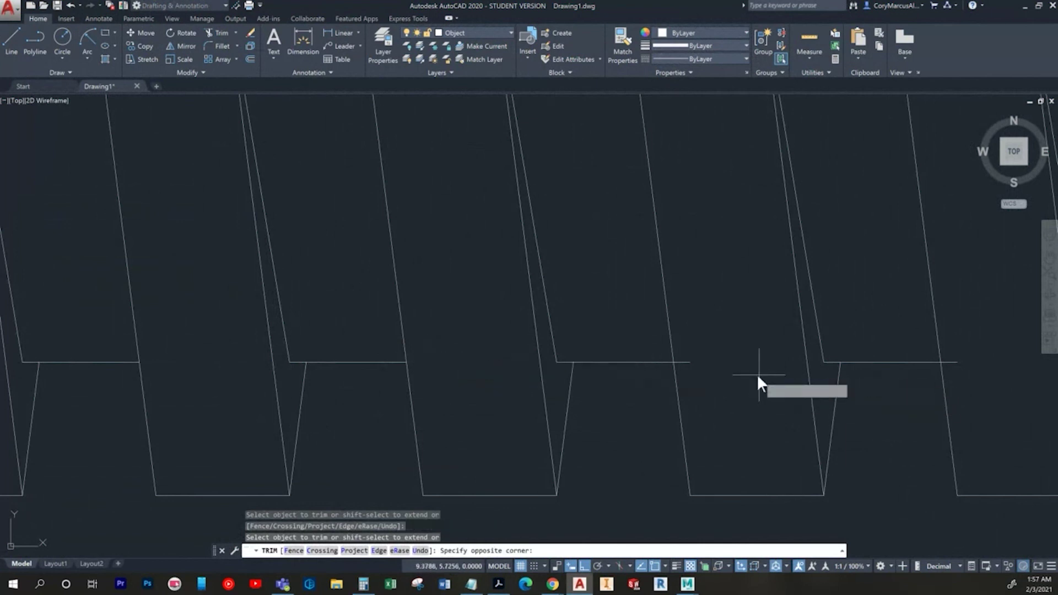
left_click(685, 344)
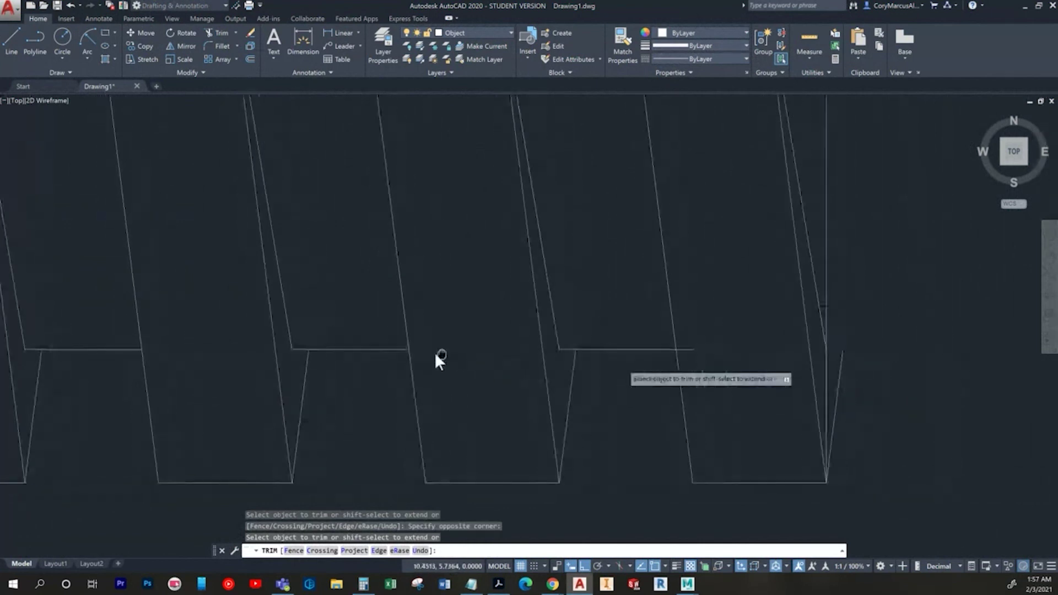
scroll(826, 378, "down", 5)
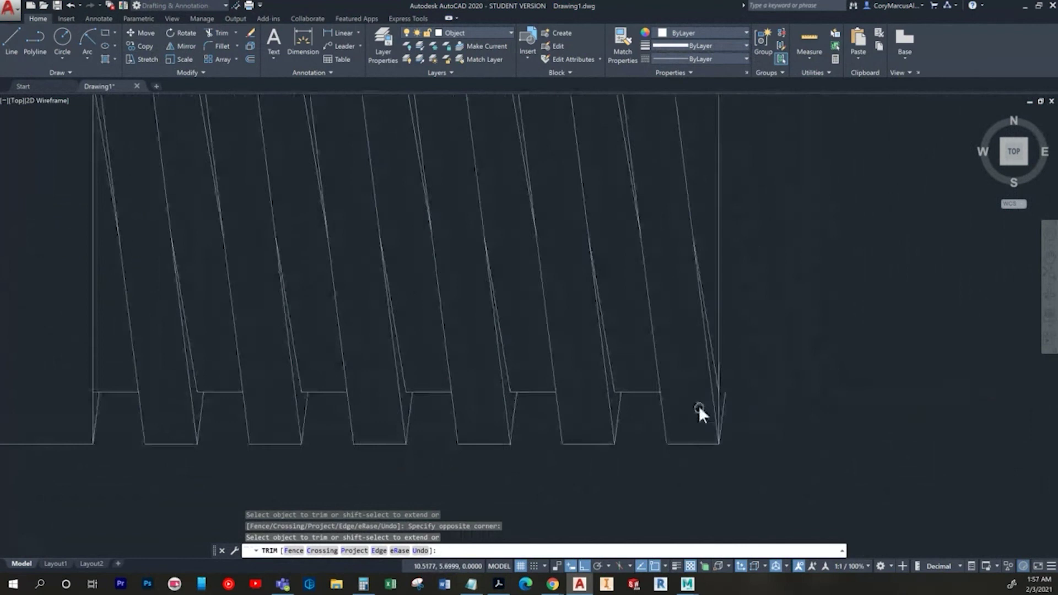
scroll(511, 527, "up", 3)
key("Escape")
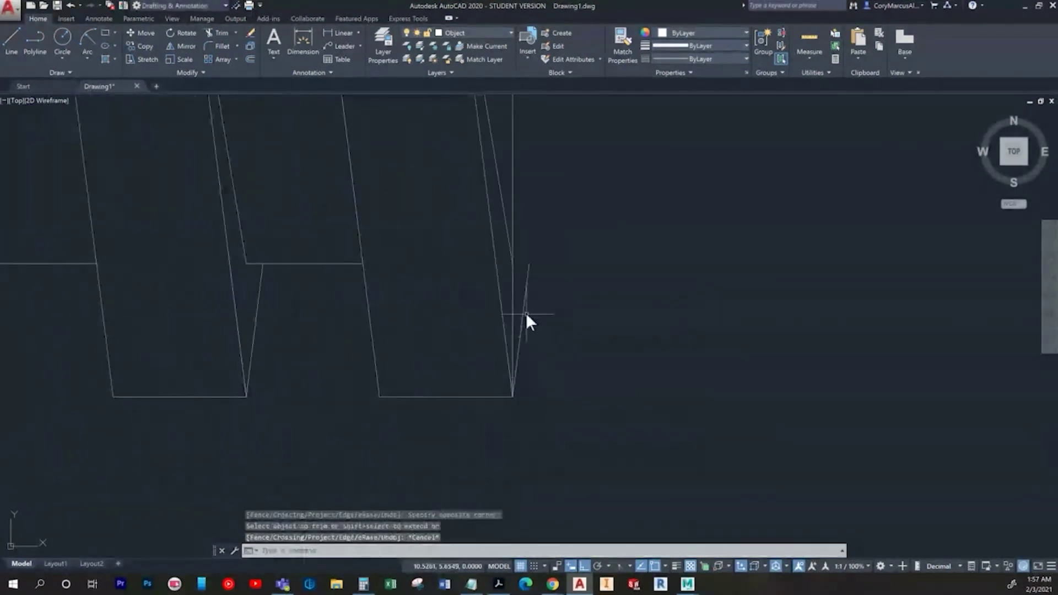
Step: Delete the short slanted flank line that sticks out beyond the lower corner of the shaft's threaded end
left_click(524, 312)
key("Delete")
scroll(552, 364, "down", 5)
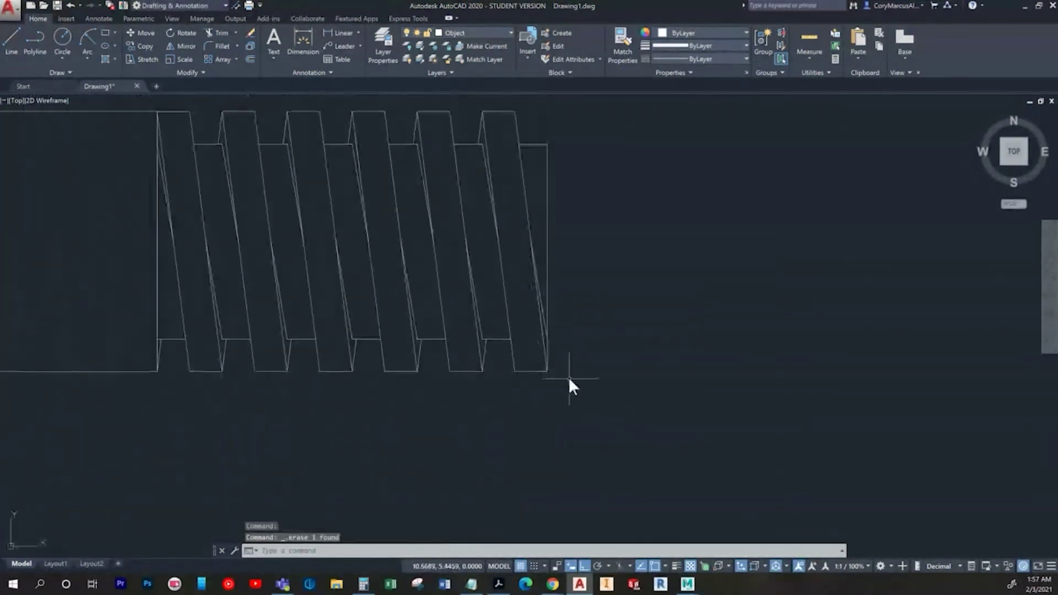
Step: Examine the crest, root and flank lines along the whole thread, then the complete shaft with its thread note
middle_click_drag(620, 426, 640, 445)
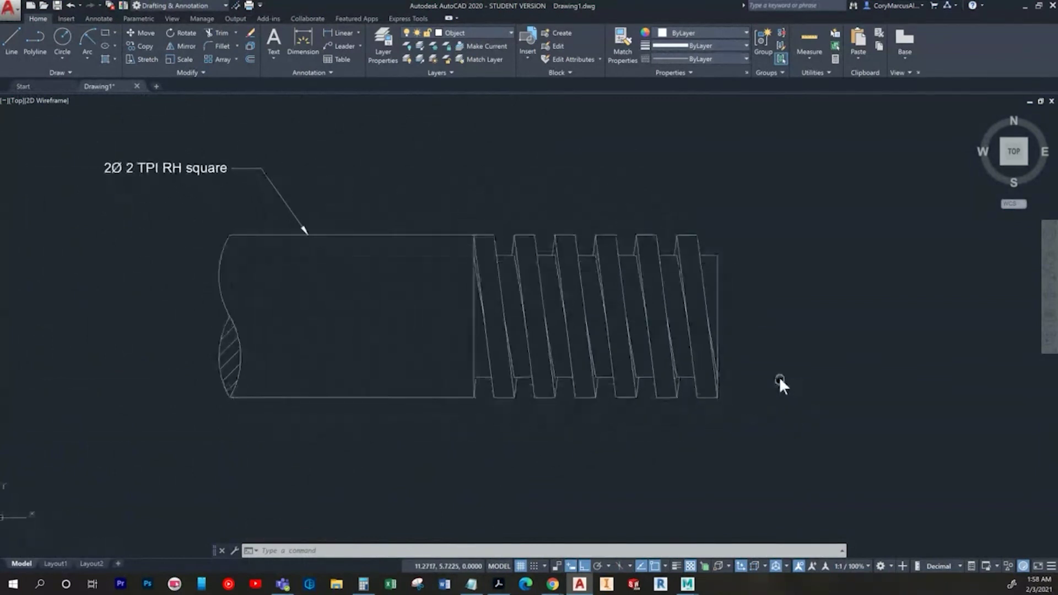
key("Escape")
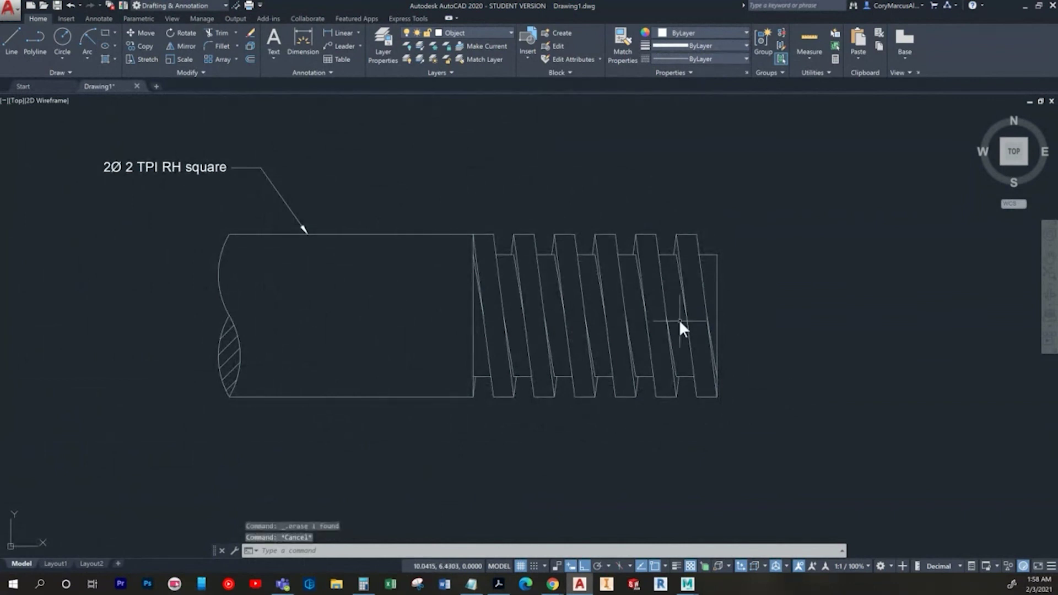
scroll(527, 235, "up", 4)
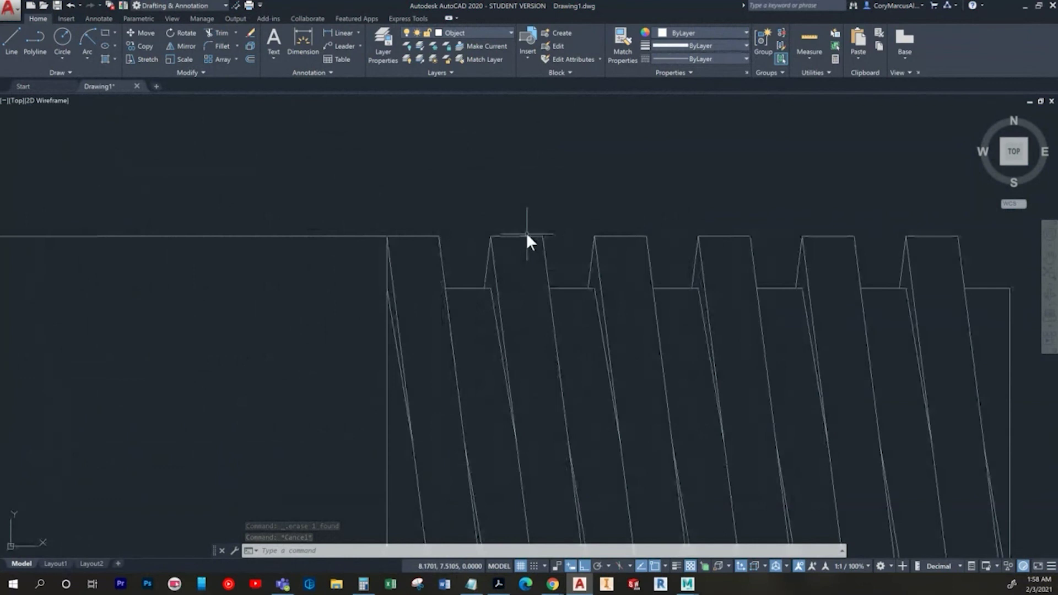
middle_click_drag(598, 371, 474, 206)
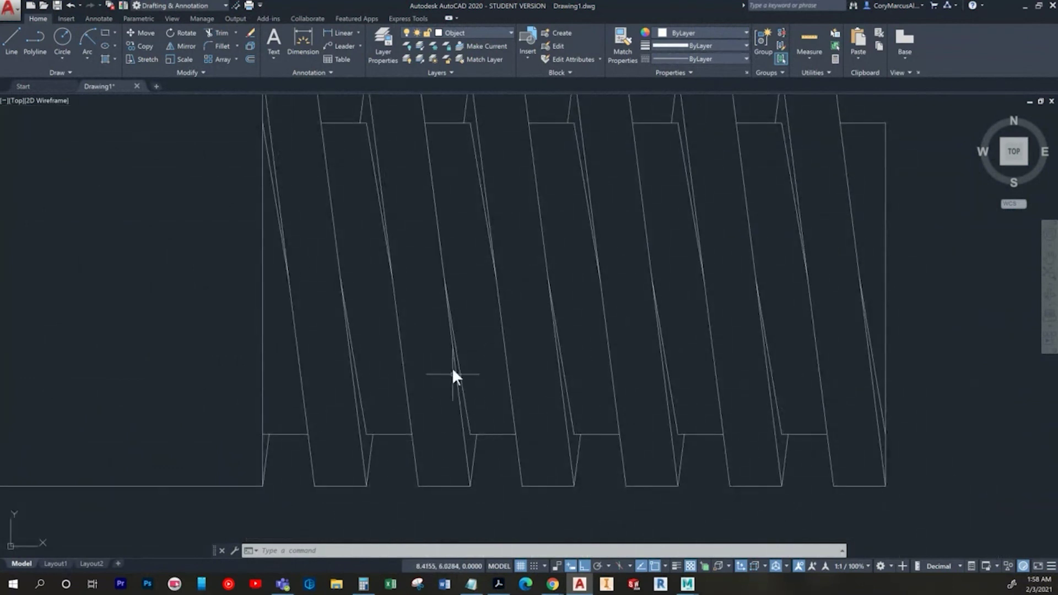
middle_click_drag(417, 288, 457, 369)
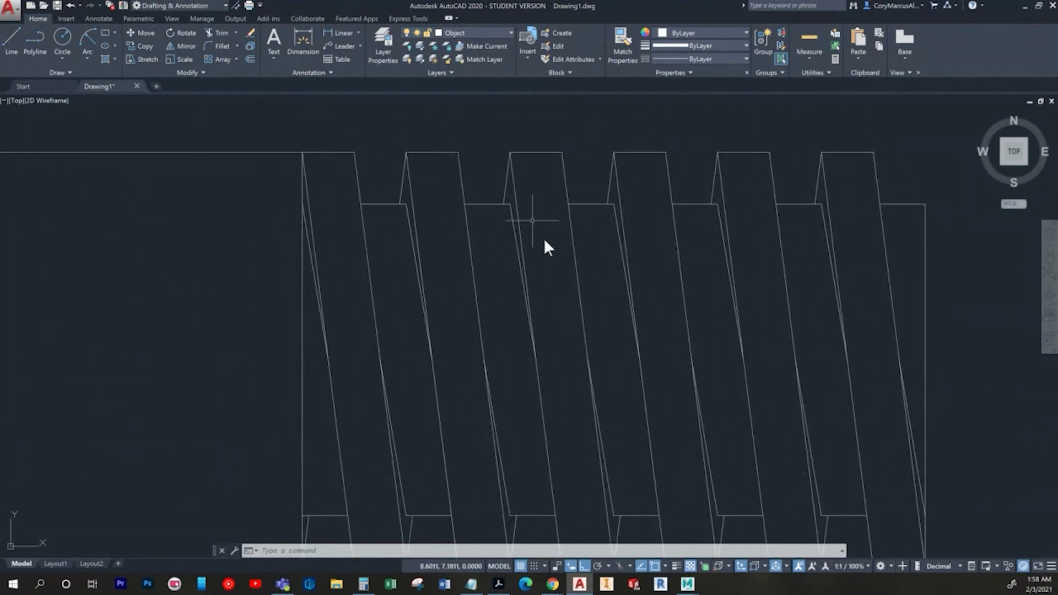
scroll(757, 390, "down", 3)
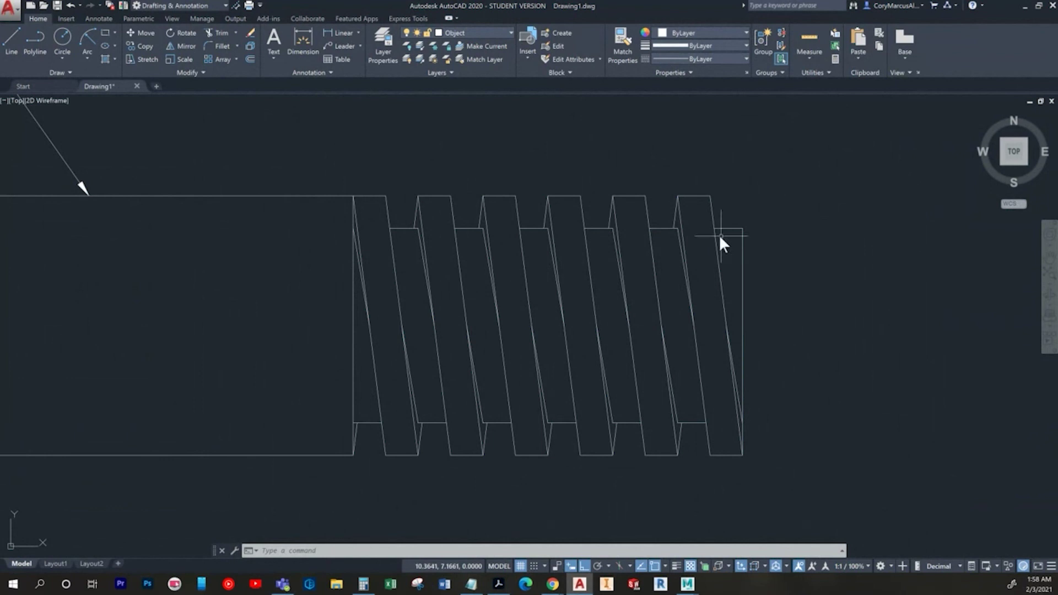
scroll(615, 425, "down", 5)
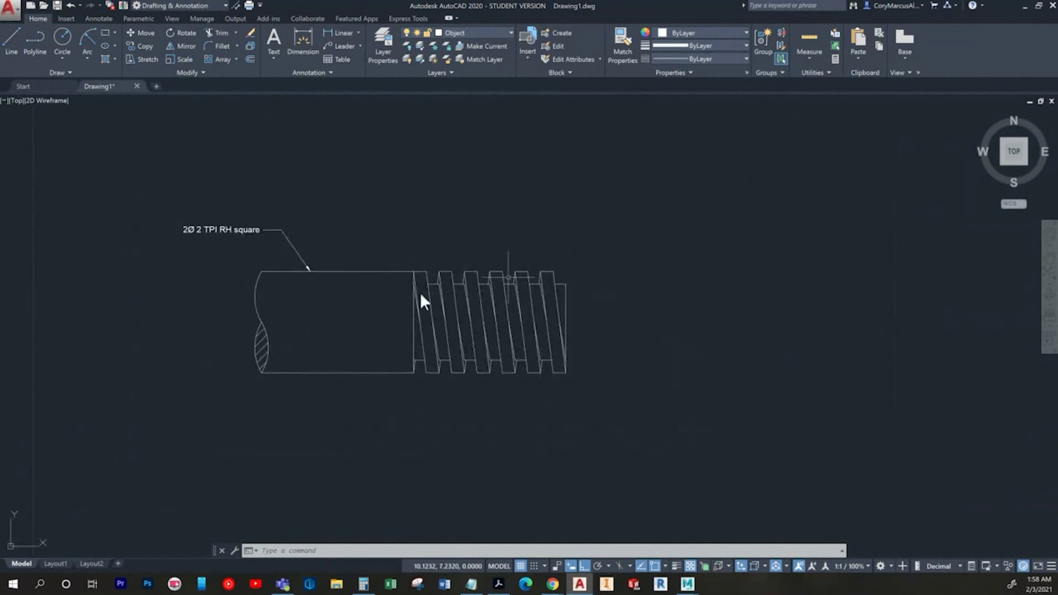